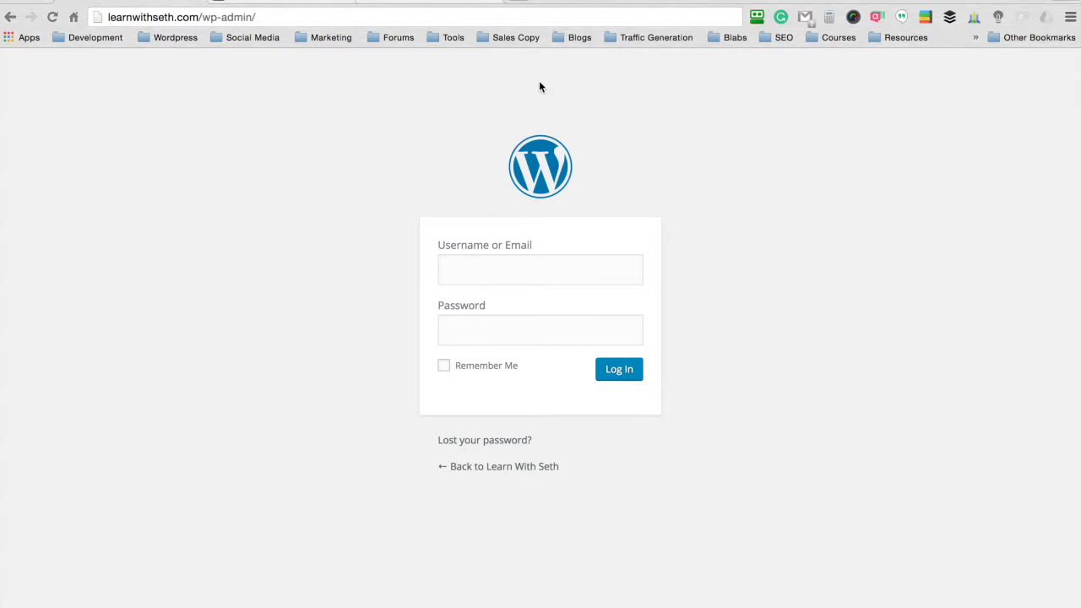
- Load the WordPress admin login page at learnwithseth.com/wp-admin/
left_click_drag(267, 17, 201, 17)
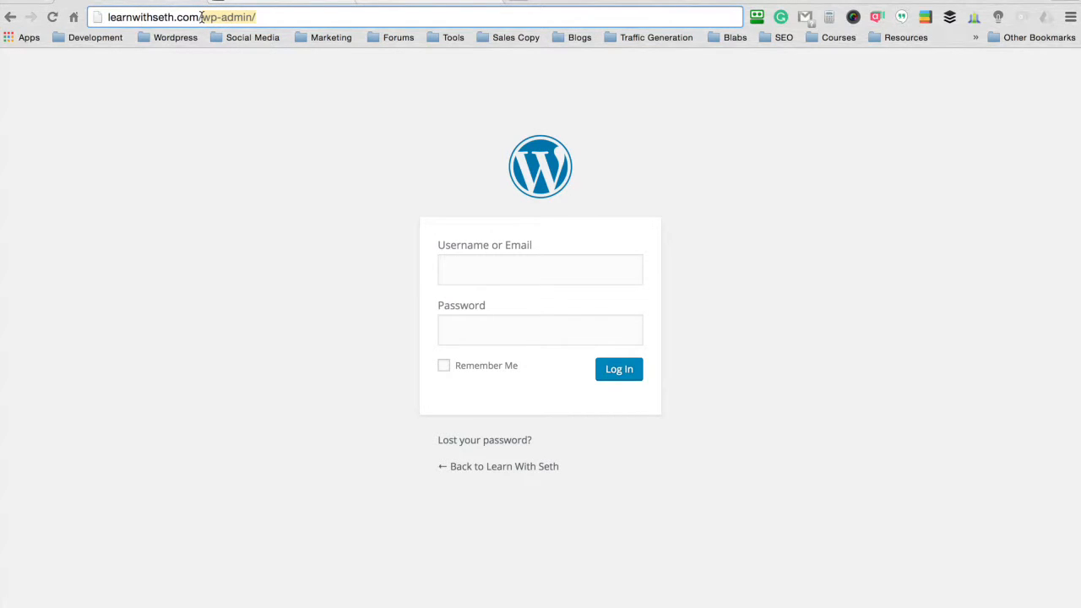
left_click(265, 17)
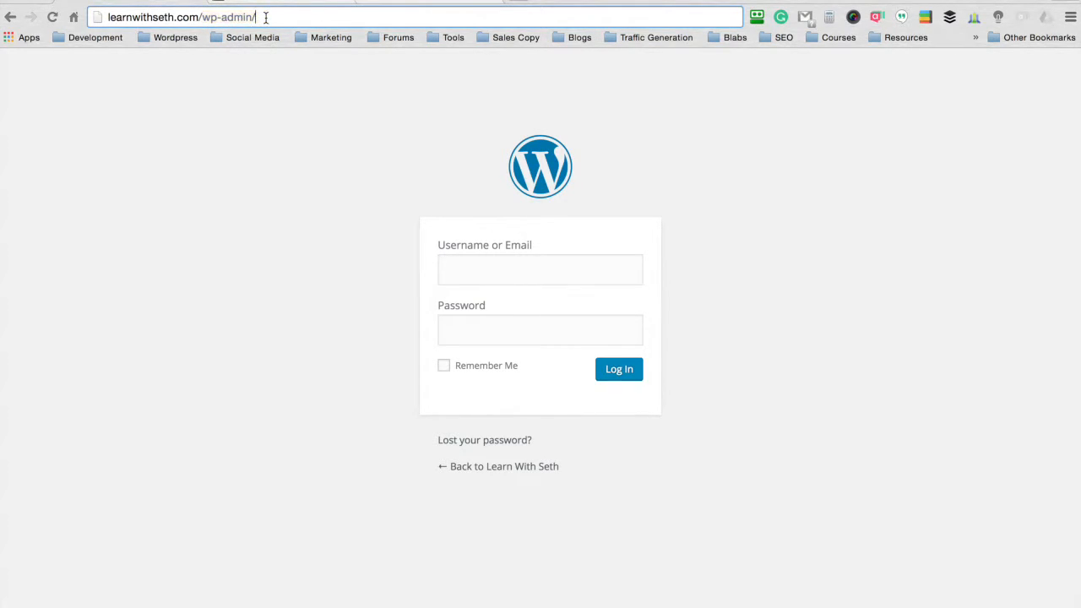
left_click_drag(276, 17, 203, 17)
triple_click(278, 25)
left_click(290, 22)
key("Return")
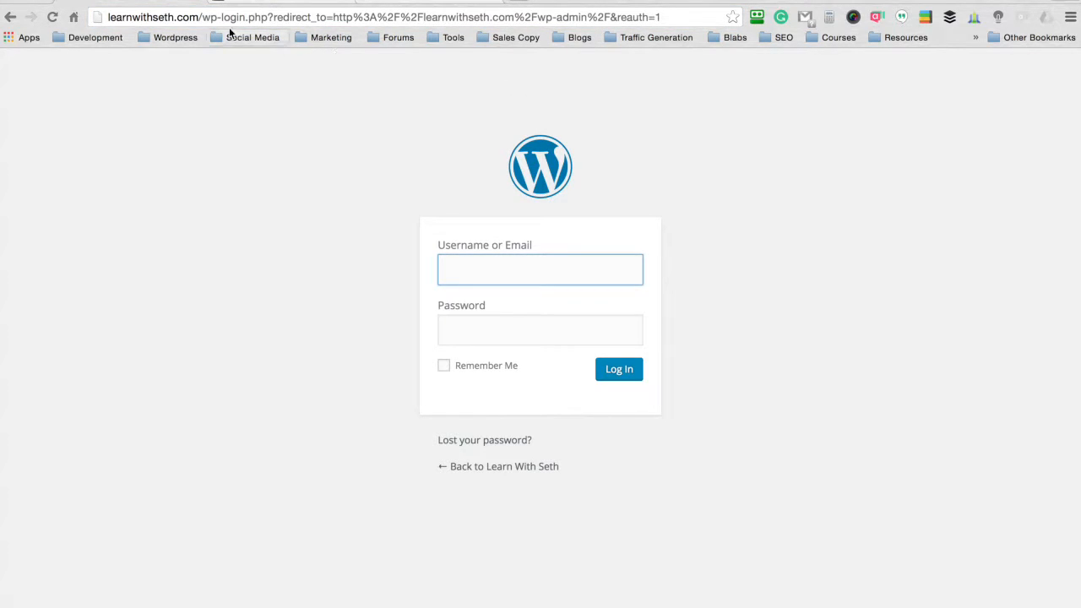
left_click_drag(200, 17, 275, 20)
left_click(553, 100)
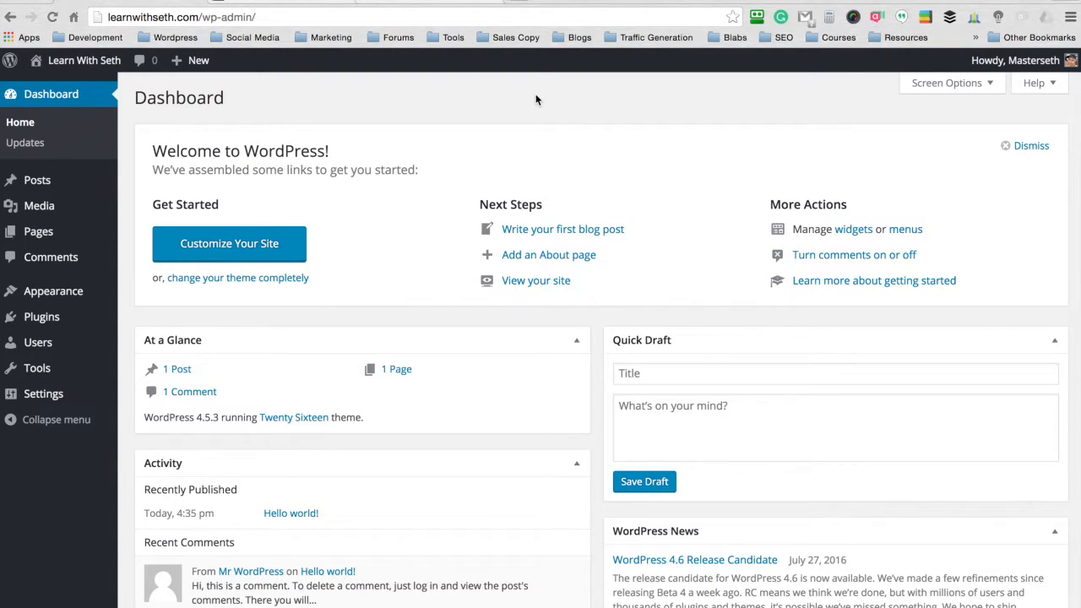
- Switch to the ThemeForest page for the Enfold theme, add it to the cart and proceed to checkout
left_click(282, 2)
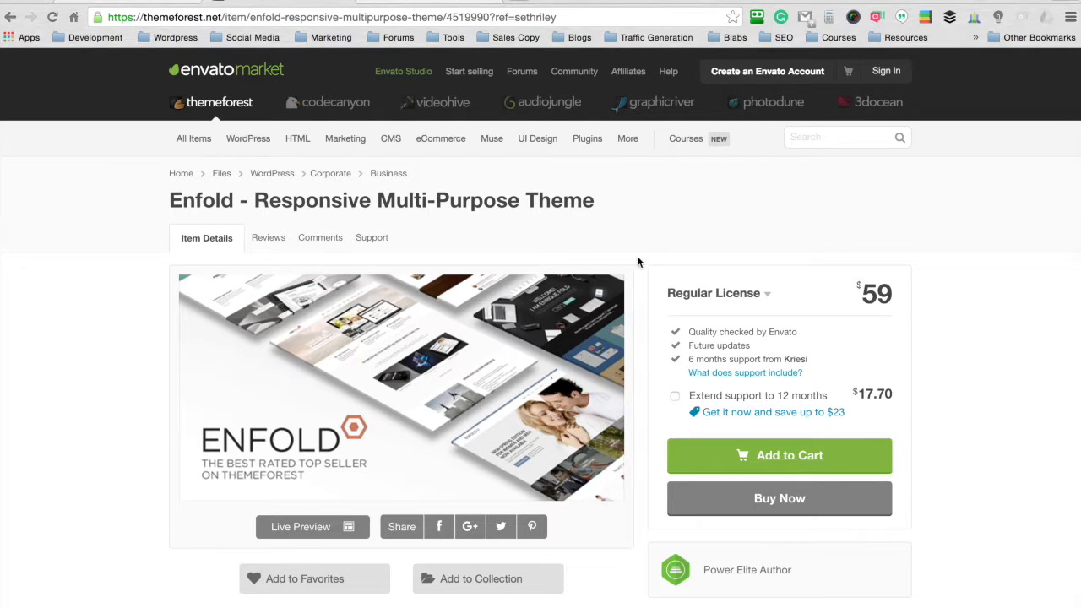
scroll(642, 270, "up", 1)
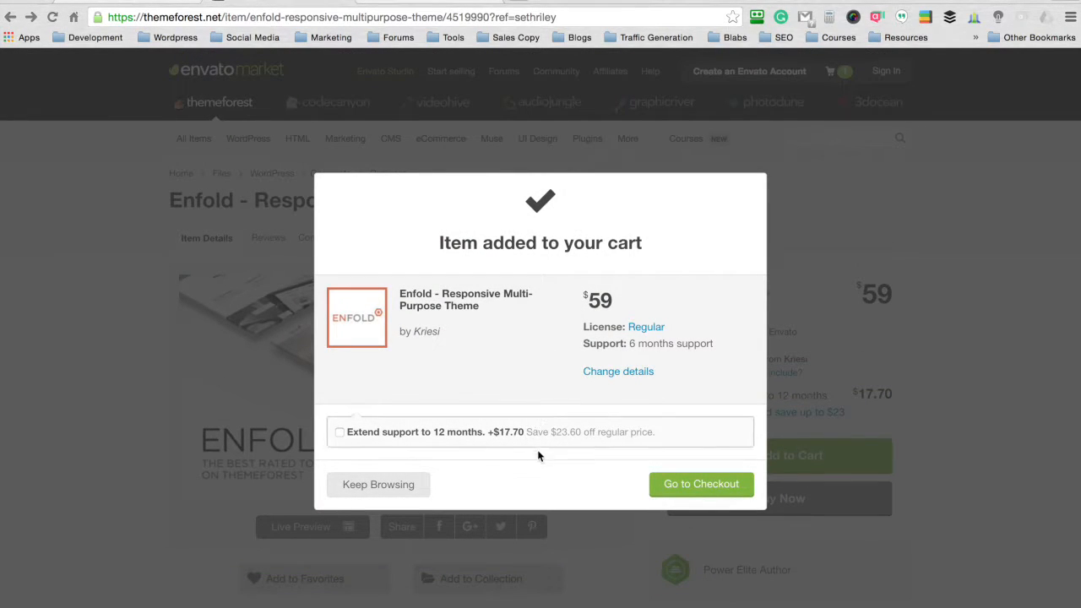
left_click(697, 488)
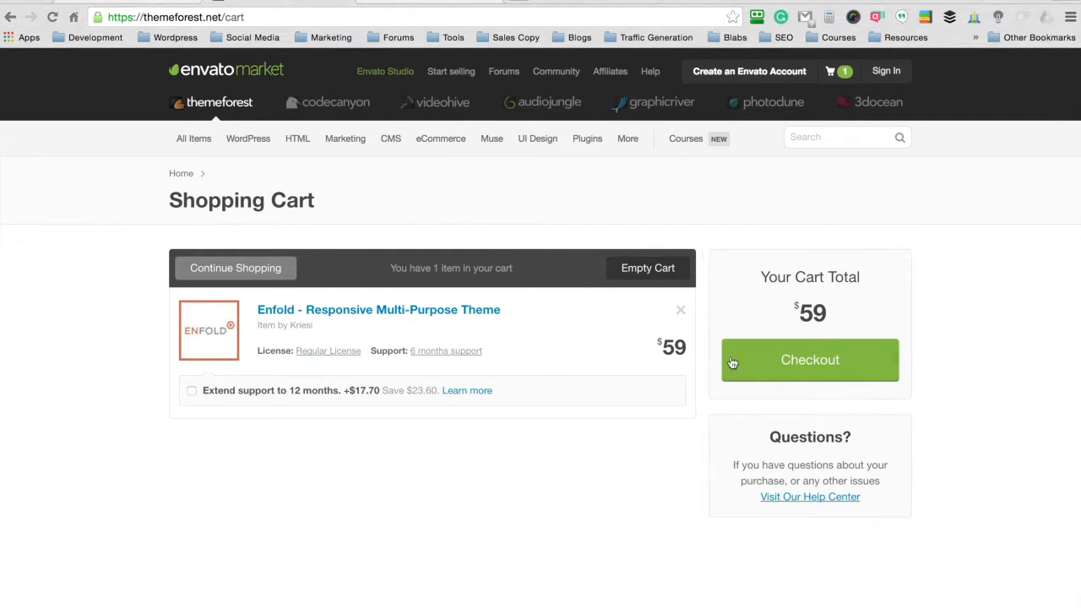
left_click(804, 363)
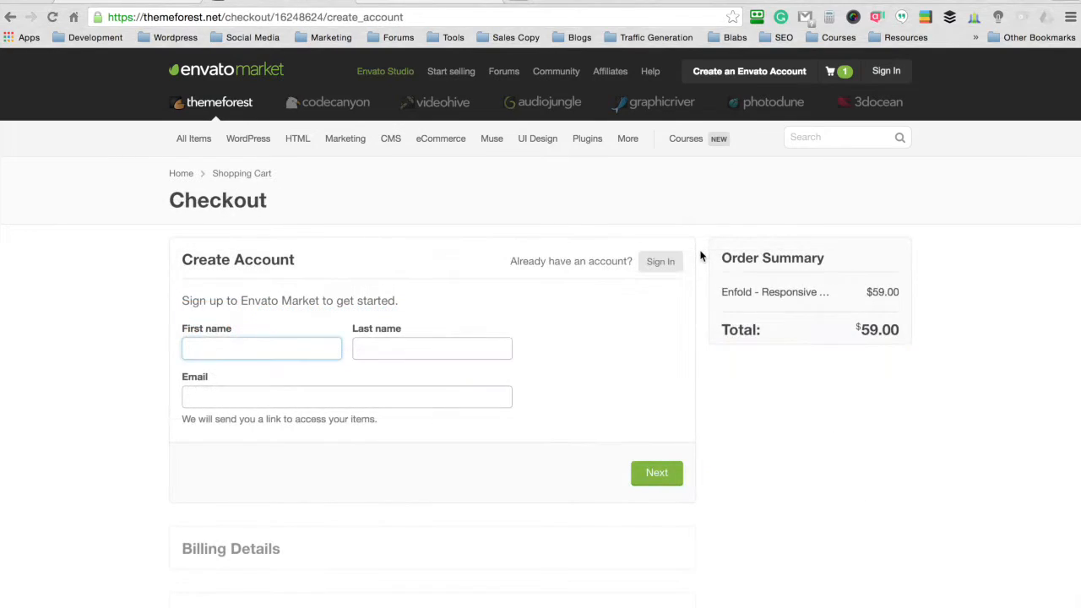
- Review the checkout's Create Account fields and its Billing Details and Select Payment Method sections
left_click(377, 350)
left_click(284, 390)
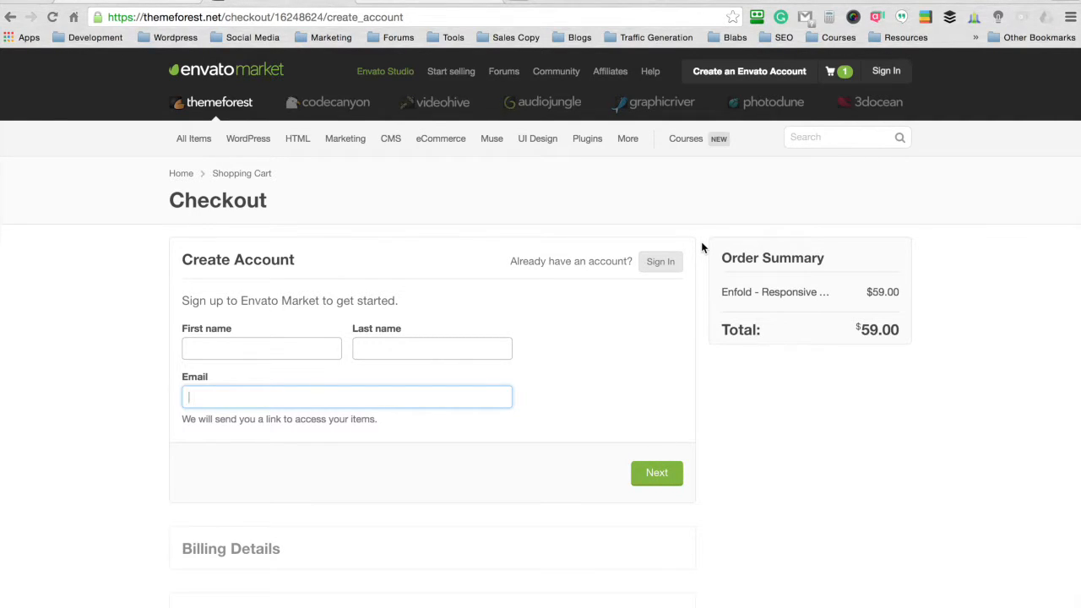
scroll(701, 248, "down", 2)
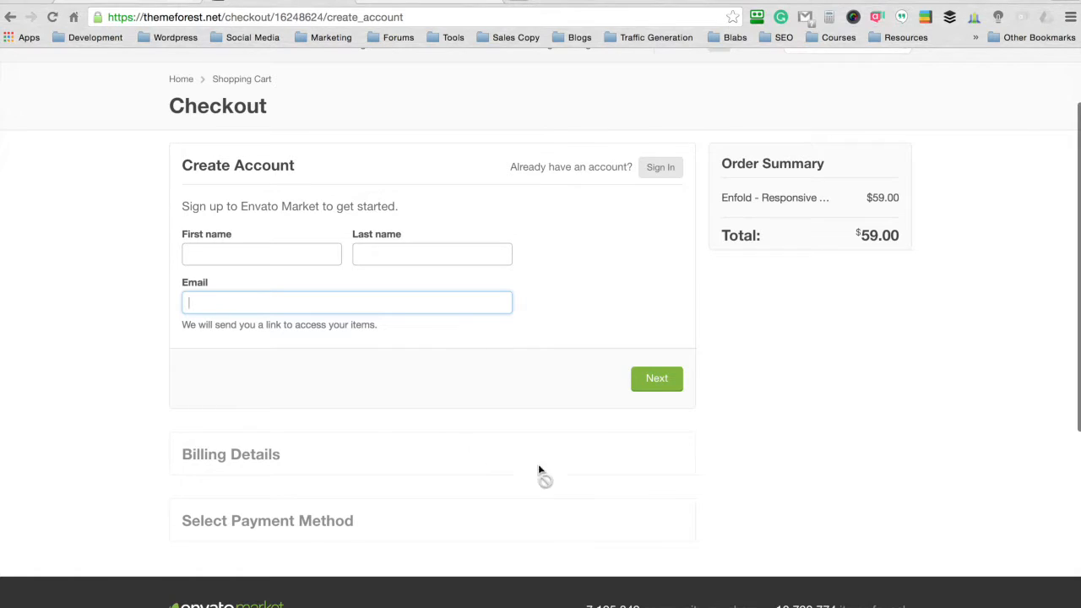
scroll(697, 285, "down", 1)
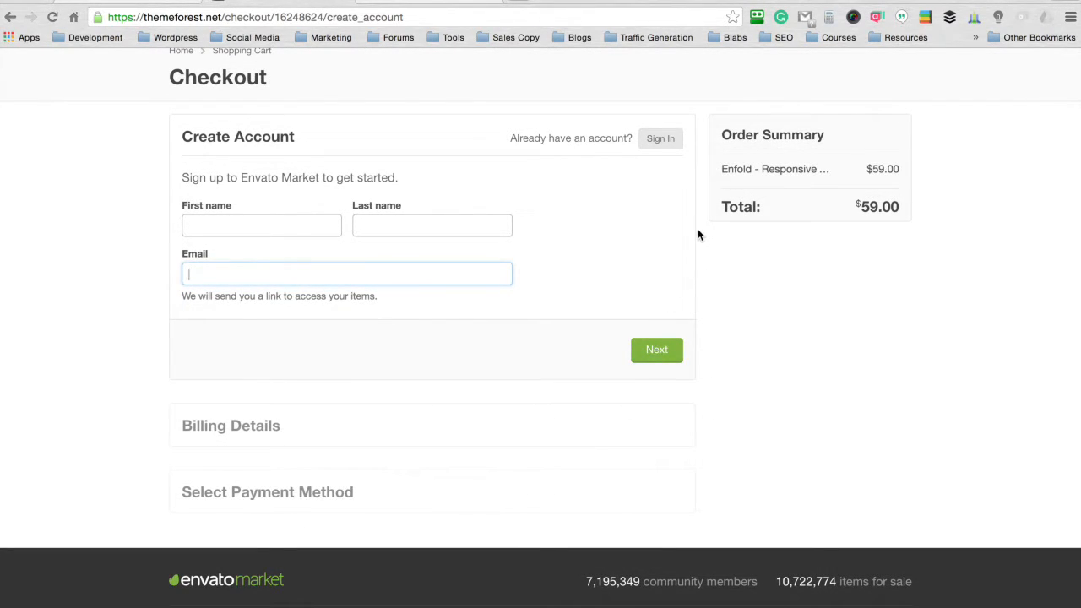
scroll(700, 228, "up", 3)
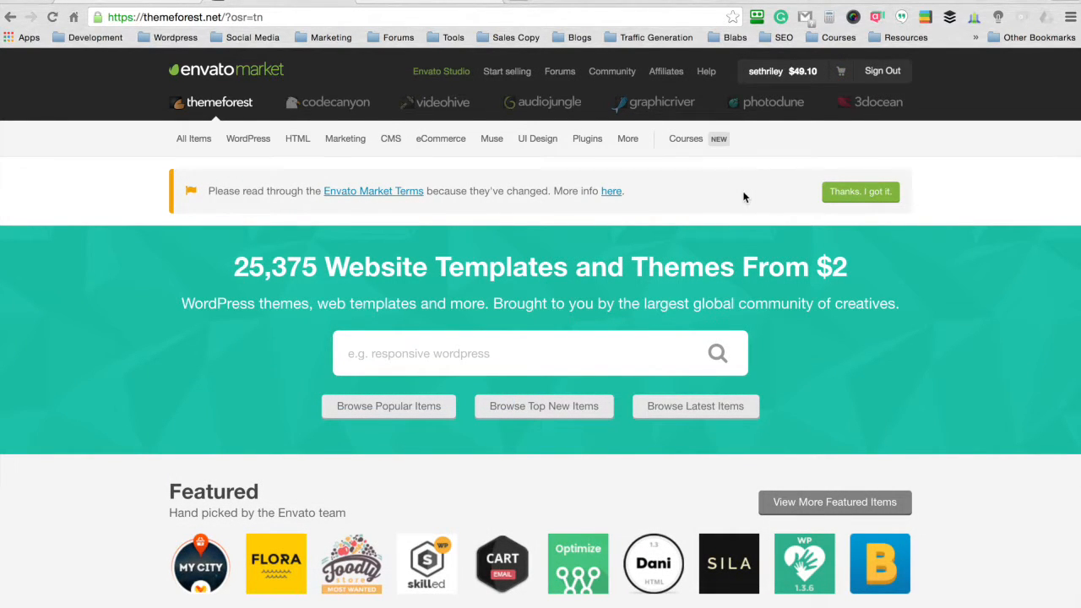
- Download Enfold's installable WordPress file only from the account's purchases, saving the zip archive in the Downloads folder
mouse_move(784, 79)
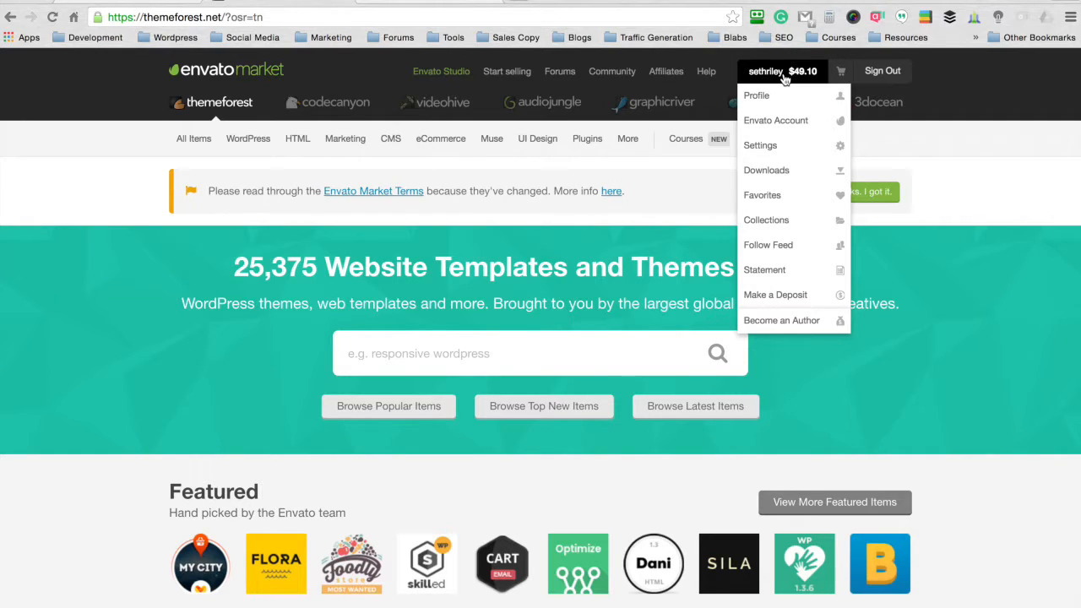
left_click(783, 171)
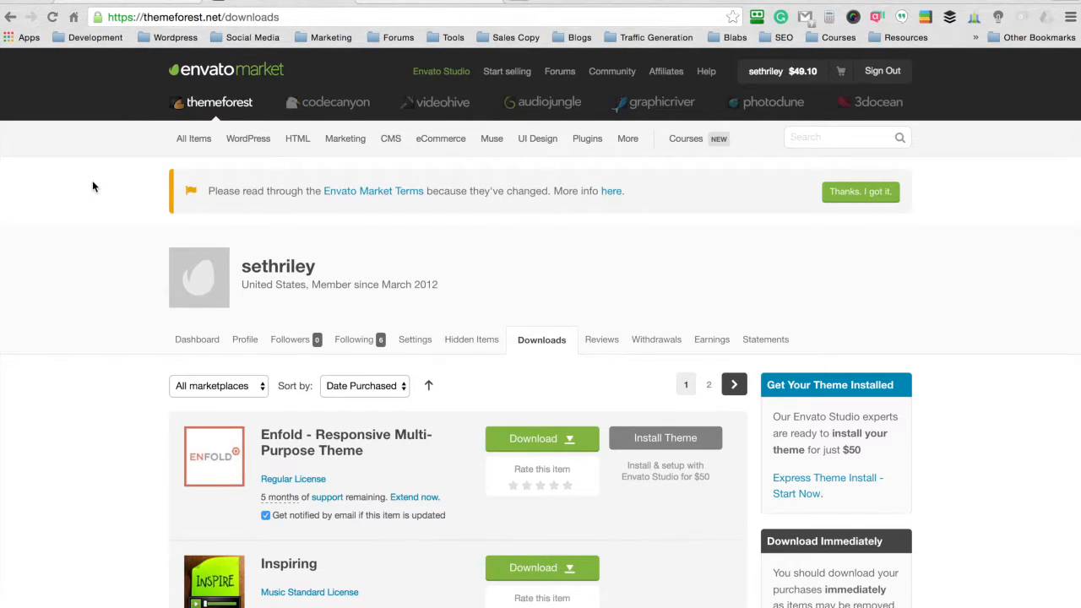
scroll(92, 186, "down", 1)
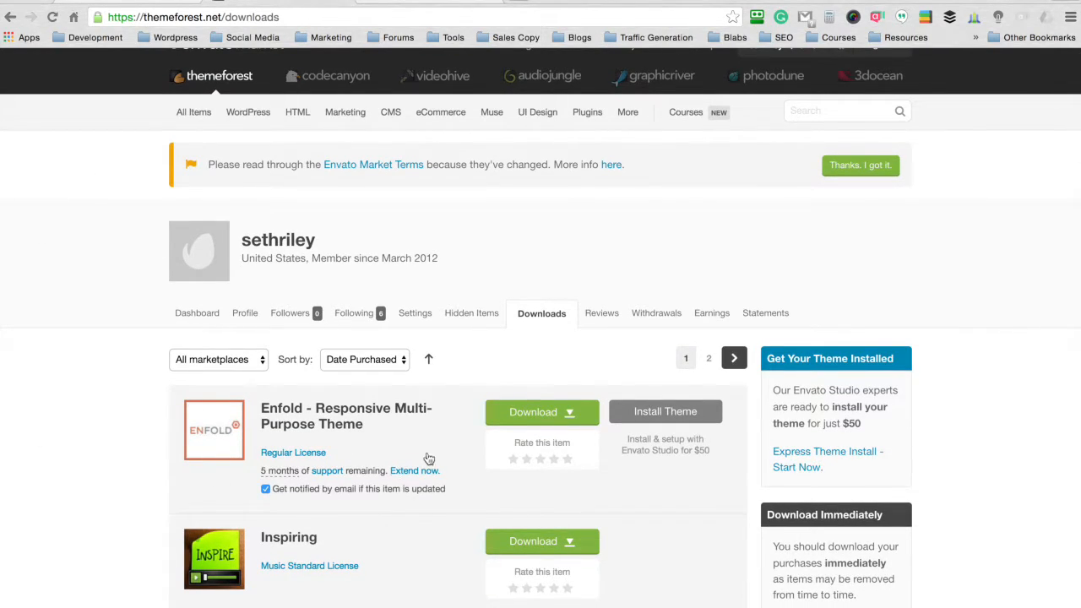
left_click(580, 413)
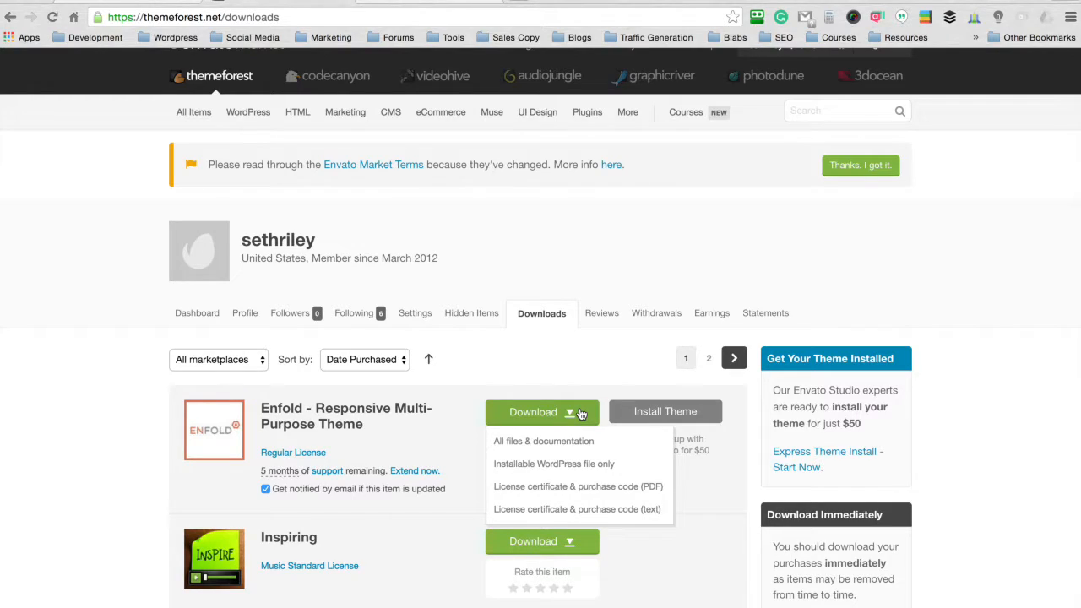
left_click(554, 470)
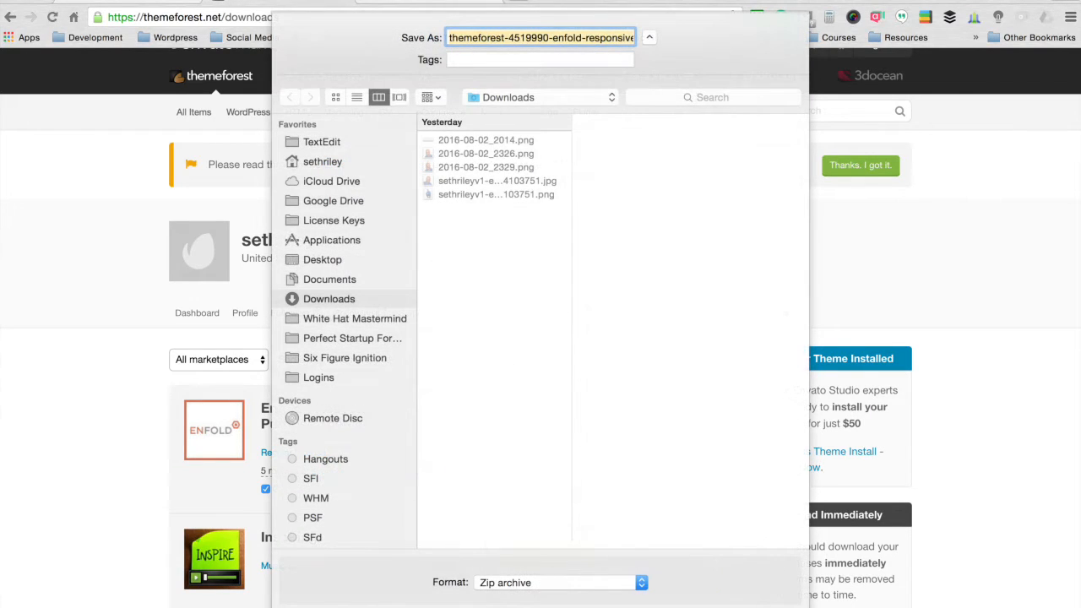
key("Return")
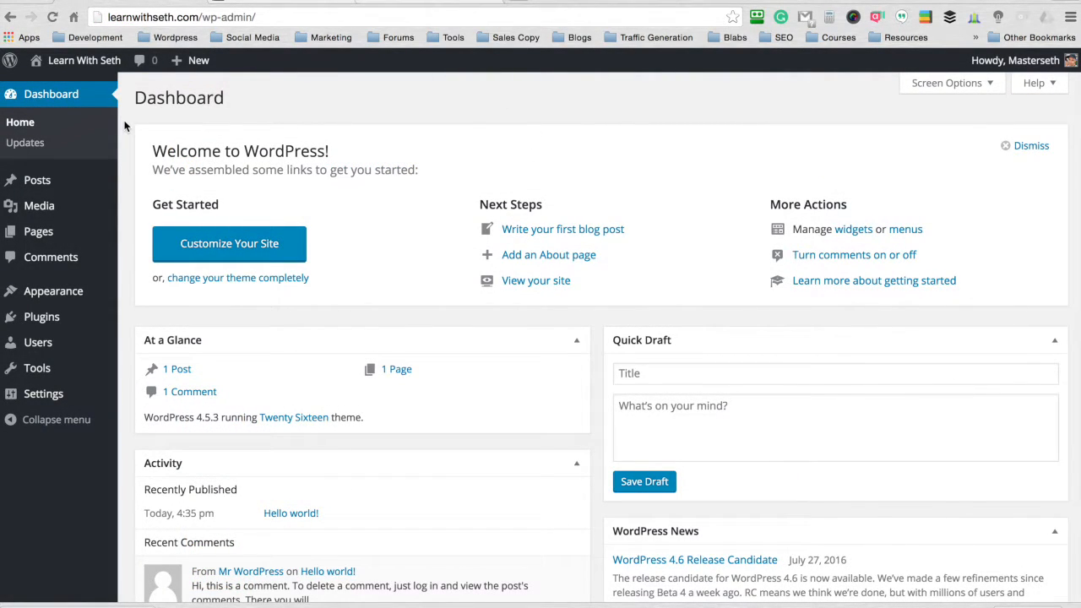
- Upload themeforest-4519990-enfold-responsive-multipurpose-theme-wordpress-theme.zip as a new theme on the WordPress site, install it and activate it
mouse_move(67, 290)
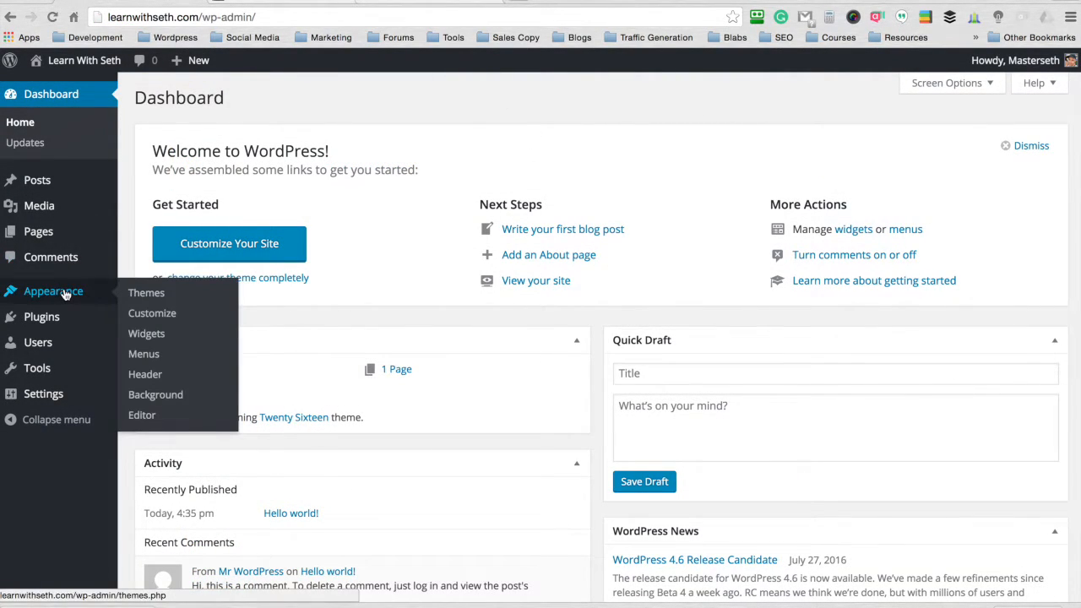
left_click(157, 293)
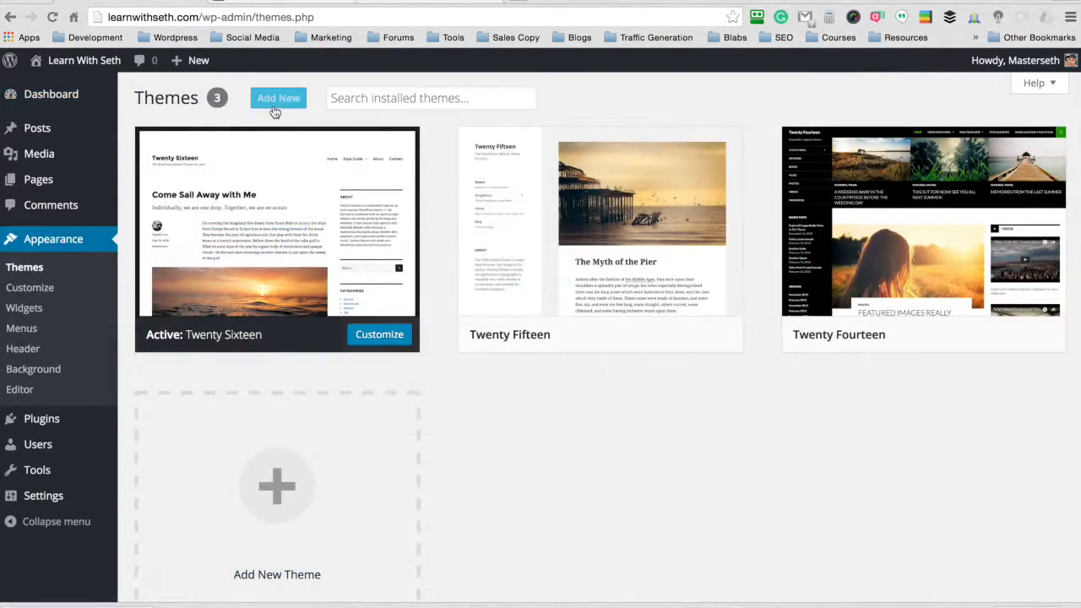
left_click(282, 99)
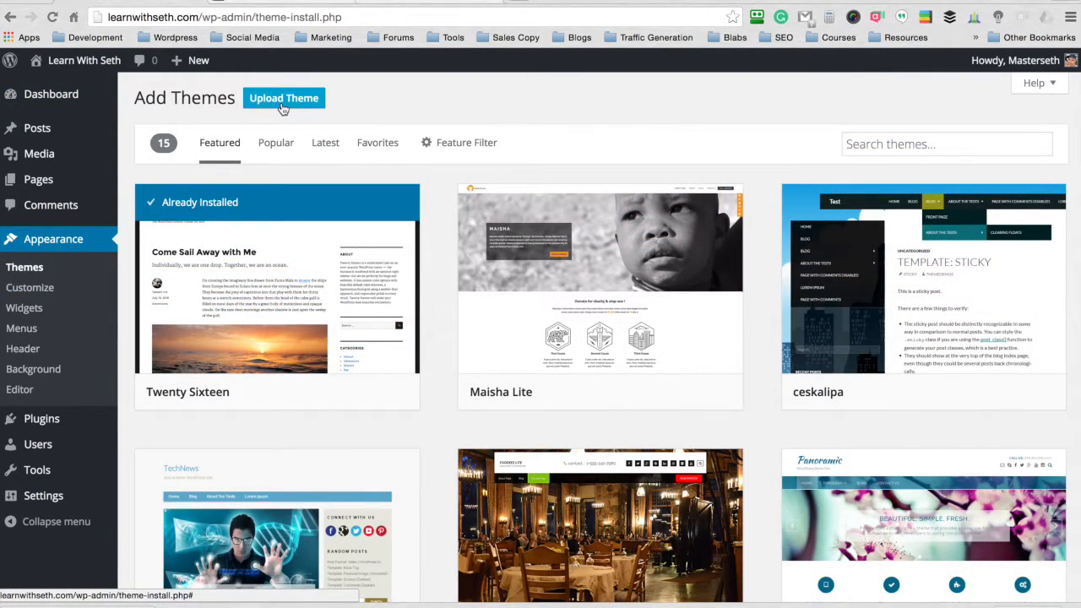
left_click(284, 101)
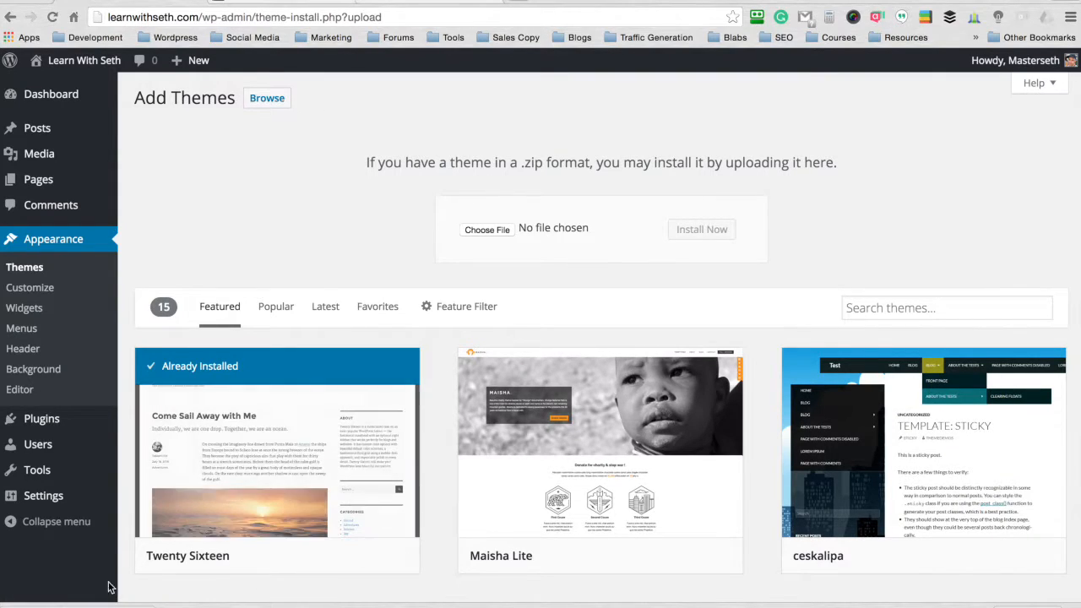
left_click_drag(76, 604, 499, 238)
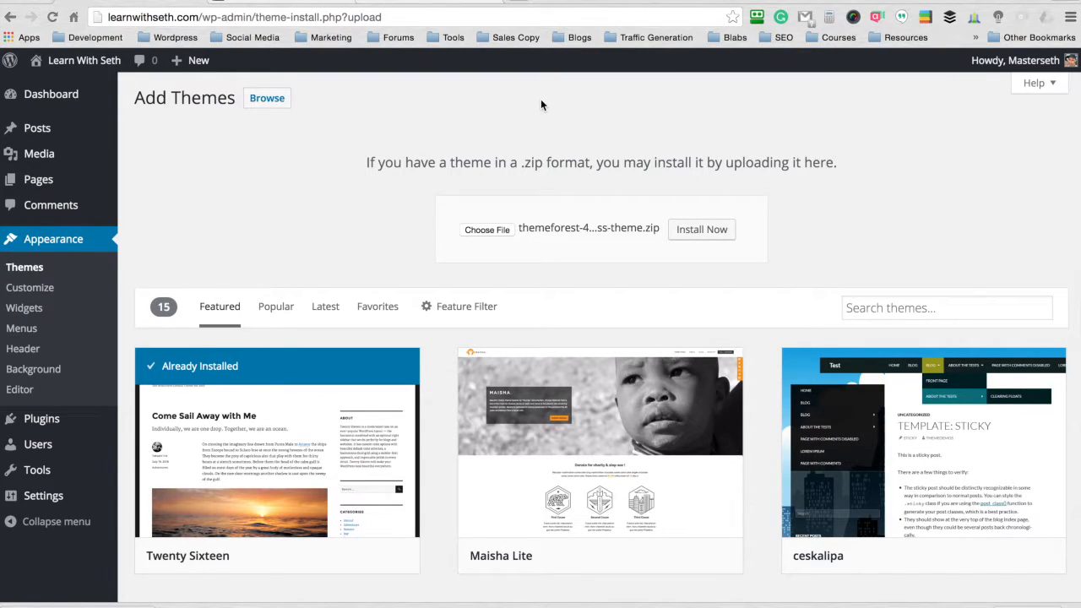
left_click(702, 237)
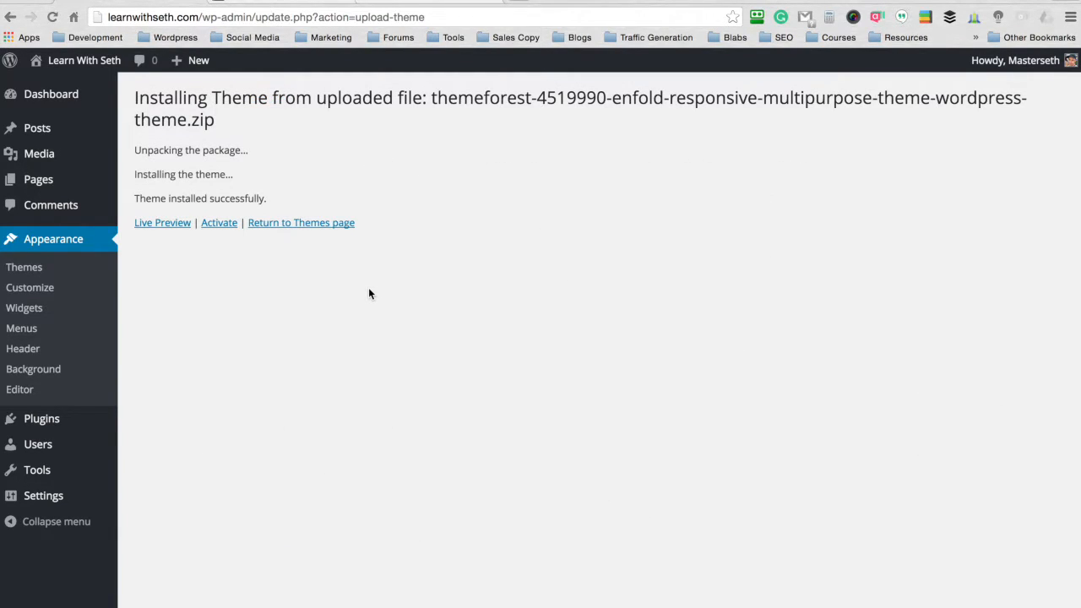
left_click(218, 226)
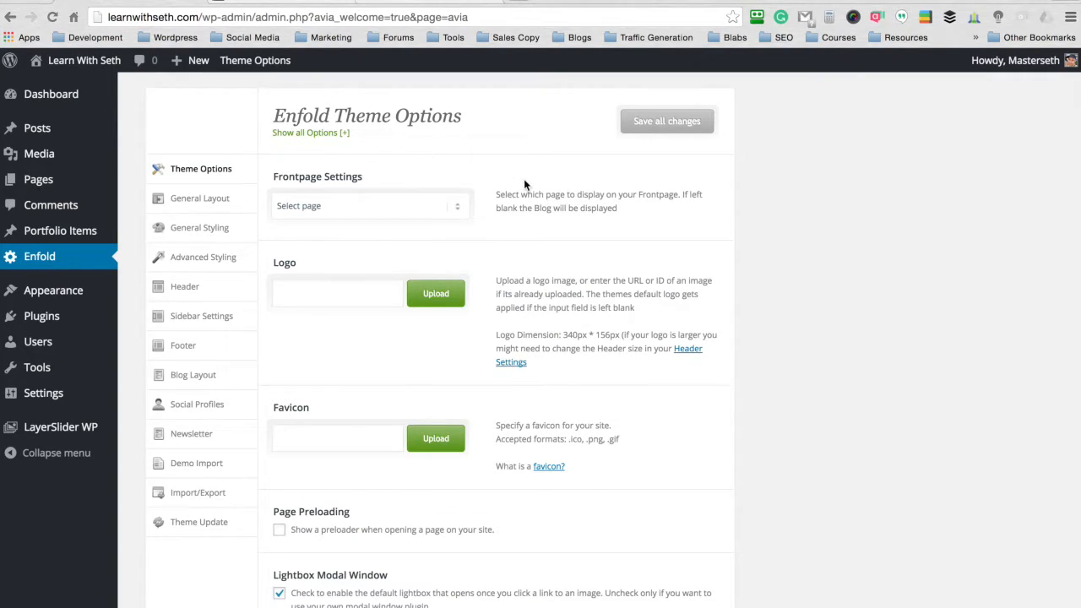
- Examine Enfold's frontpage choices and the Theme Update settings for the Themeforest user name and API key
left_click(454, 203)
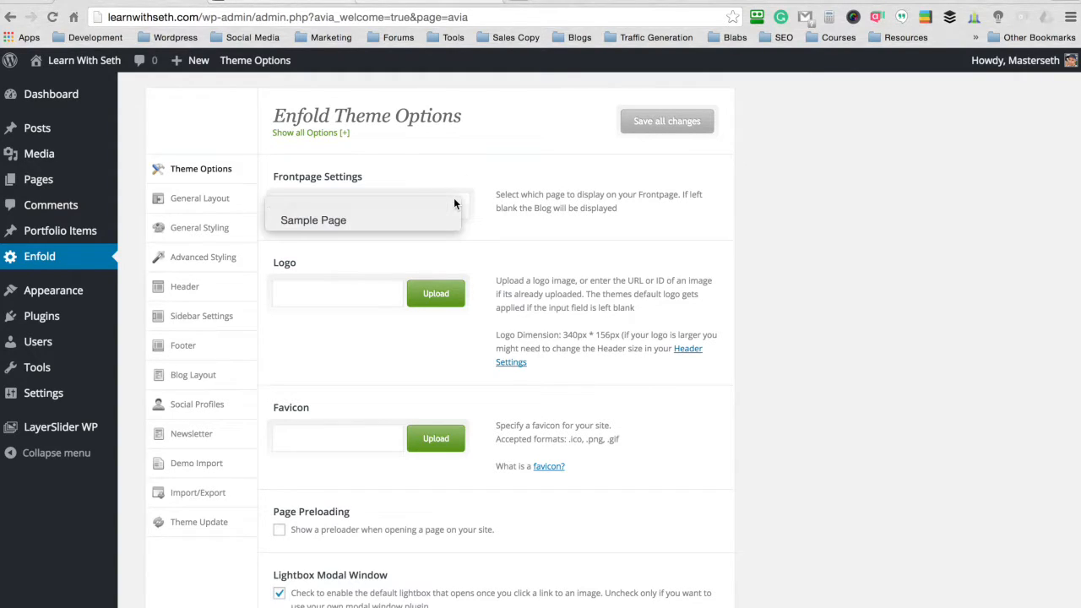
left_click(487, 159)
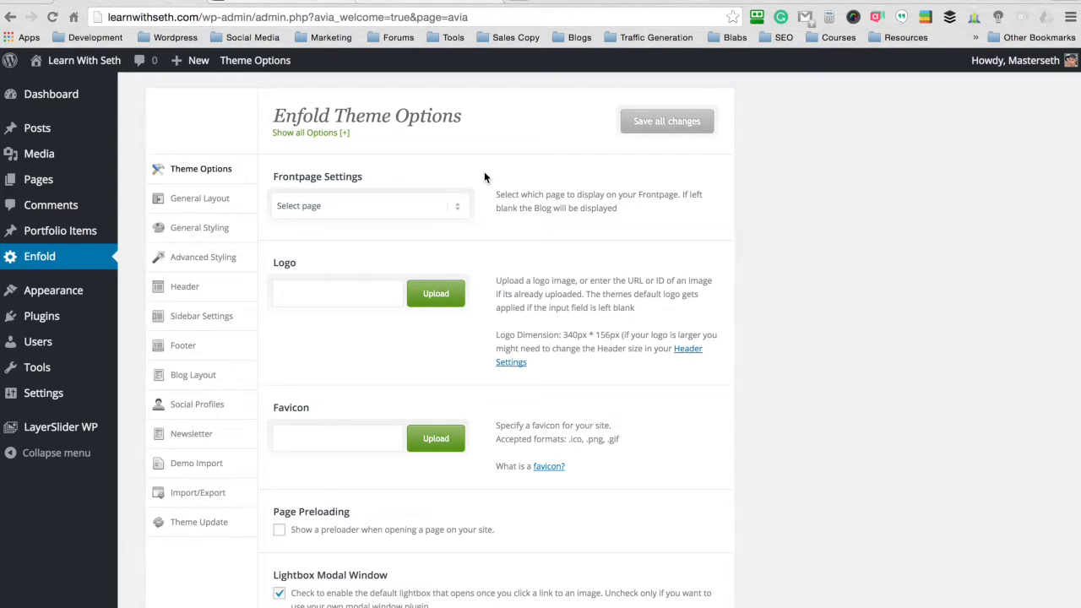
left_click(199, 525)
left_click(380, 297)
left_click(381, 381)
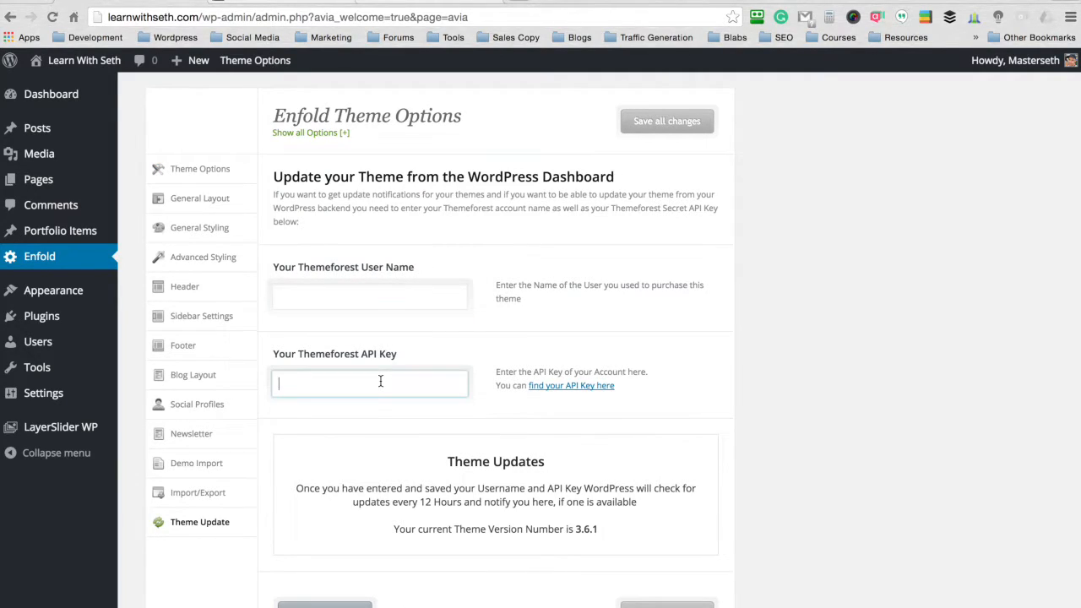
left_click(507, 210)
scroll(497, 228, "down", 1)
scroll(496, 228, "up", 2)
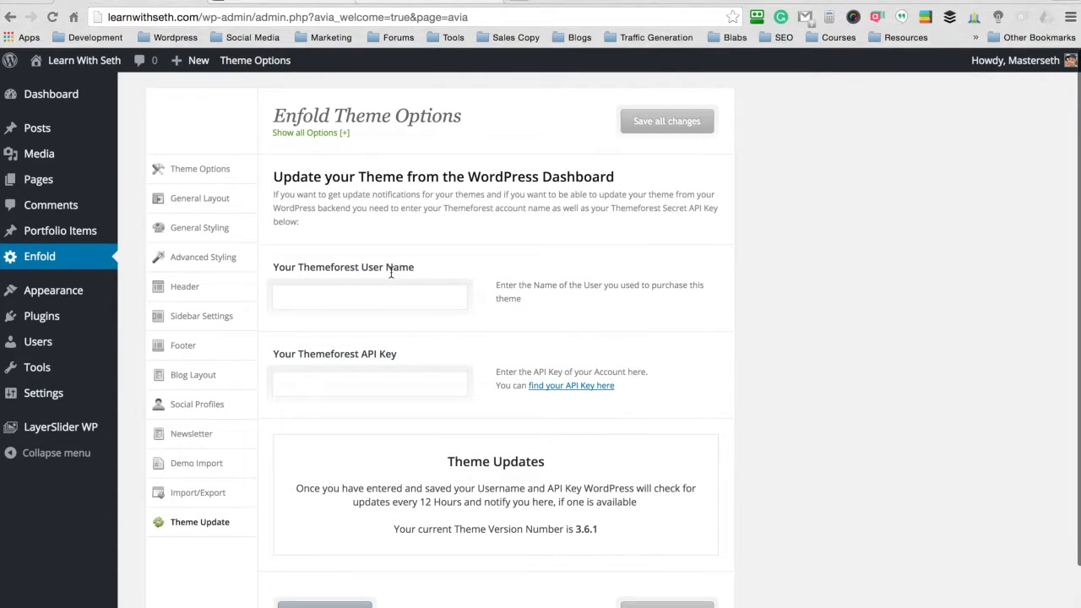
- Look through Enfold's importable demos, from the Default Demo to the Minimal Portfolio Demo
left_click(195, 467)
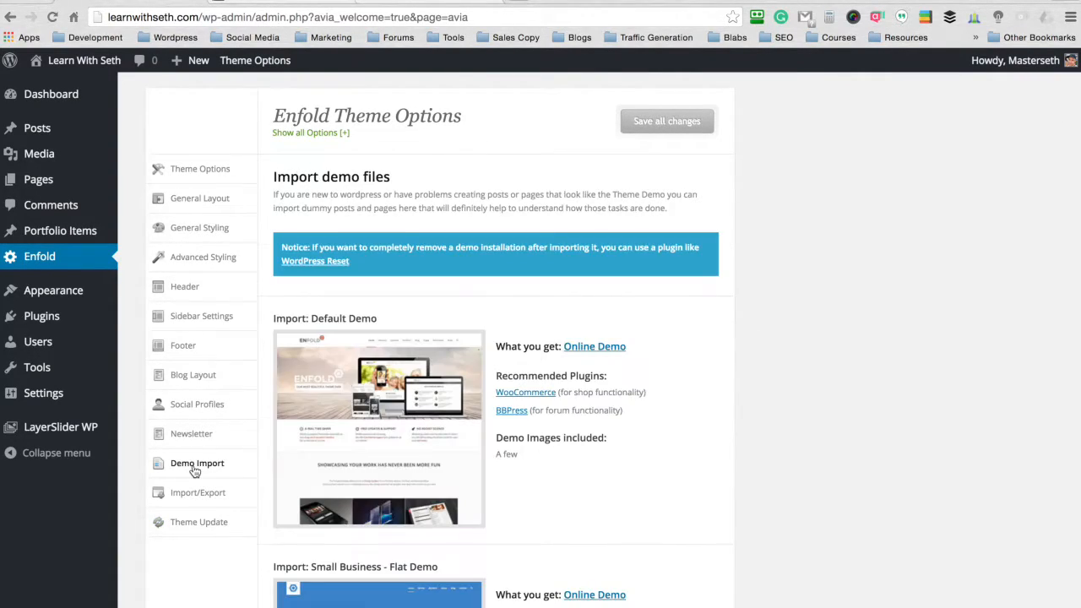
scroll(747, 254, "down", 5)
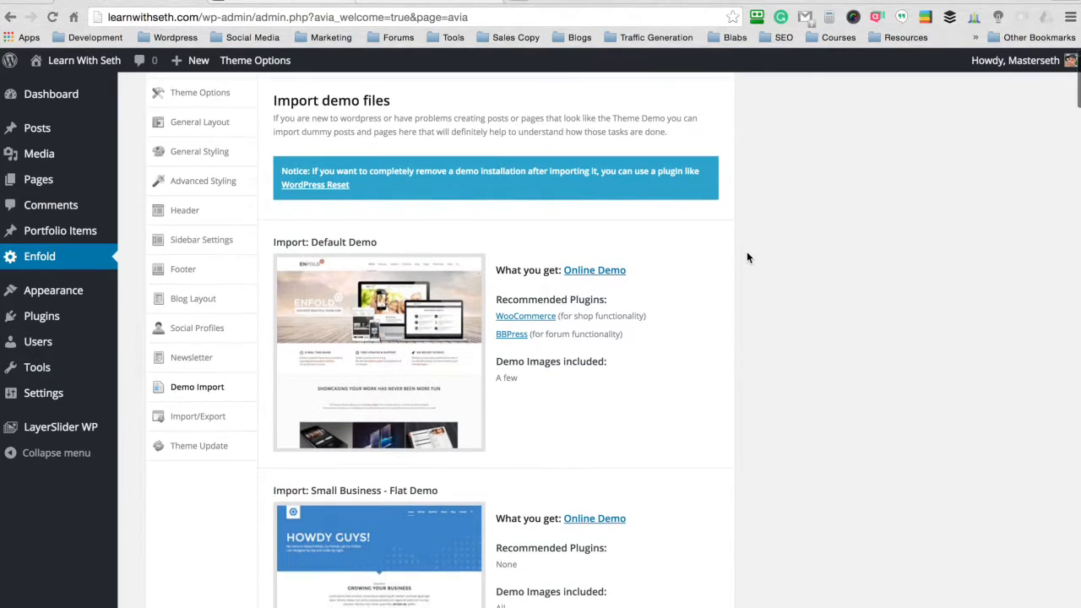
scroll(747, 256, "down", 5)
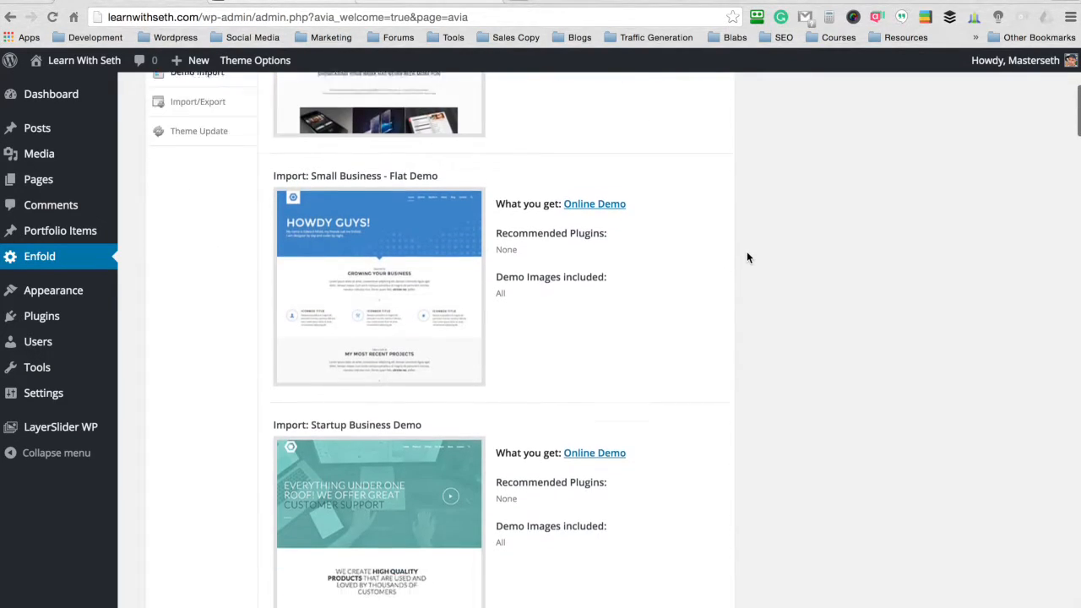
scroll(747, 256, "down", 9)
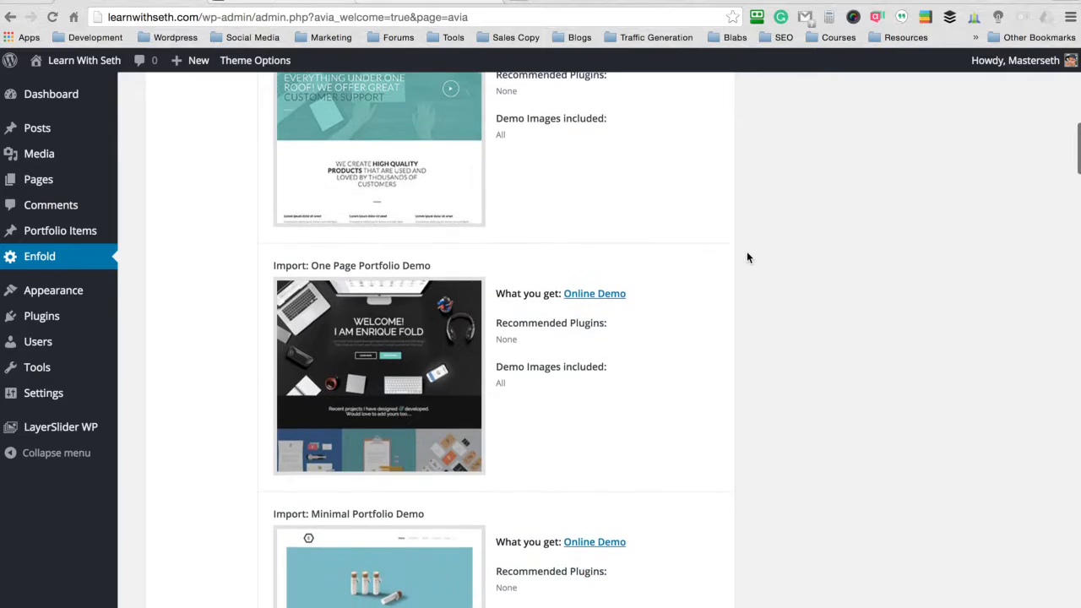
scroll(747, 257, "up", 12)
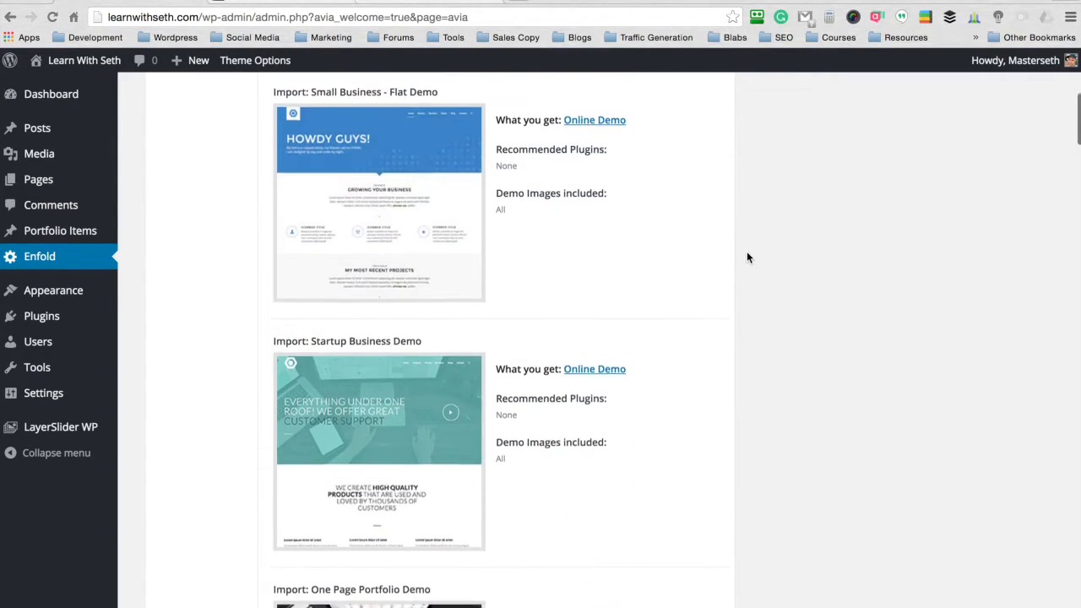
scroll(747, 251, "up", 1)
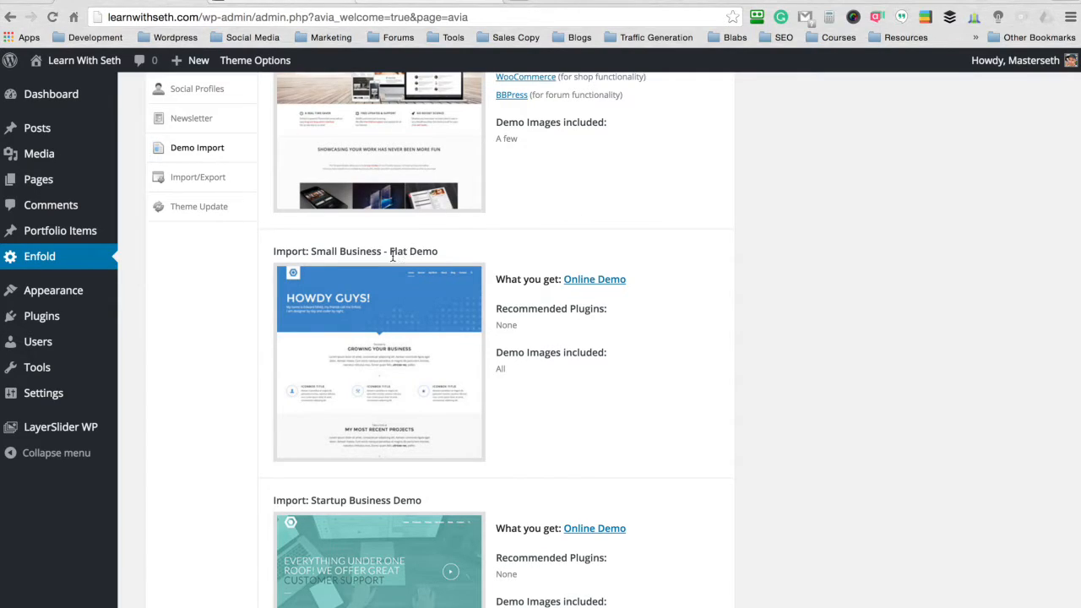
- Import Enfold's Small Business - Flat Demo and accept overwriting the current theme option settings
left_click_drag(427, 253, 311, 252)
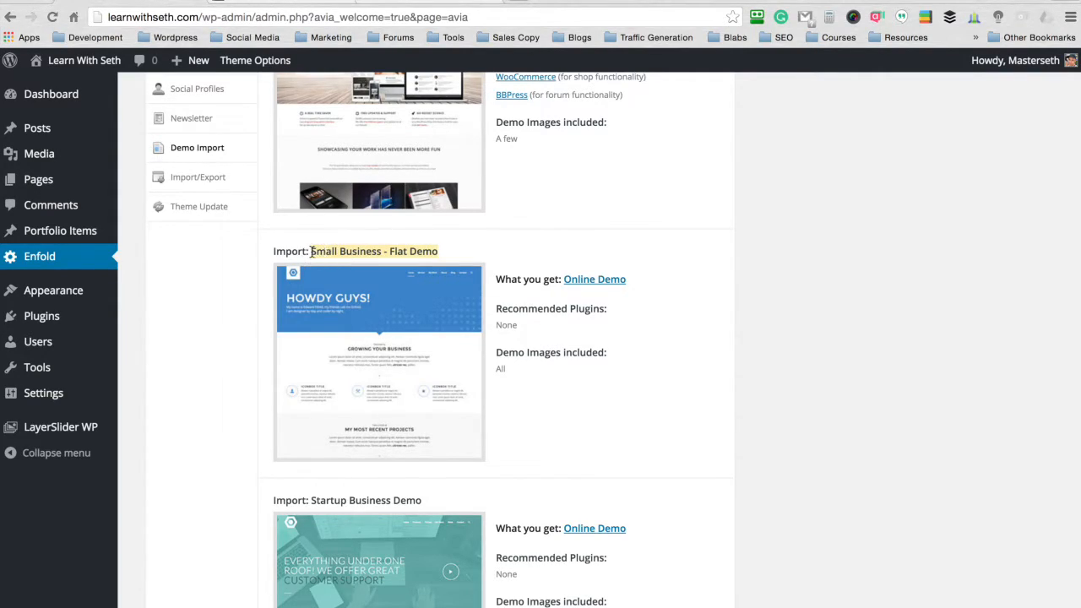
left_click(382, 365)
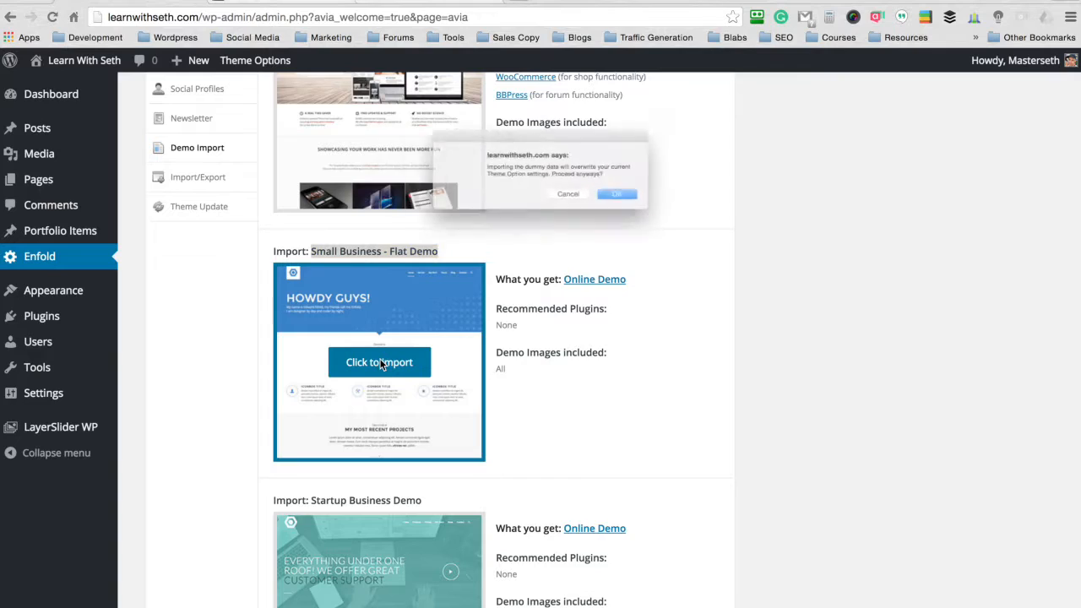
left_click(654, 206)
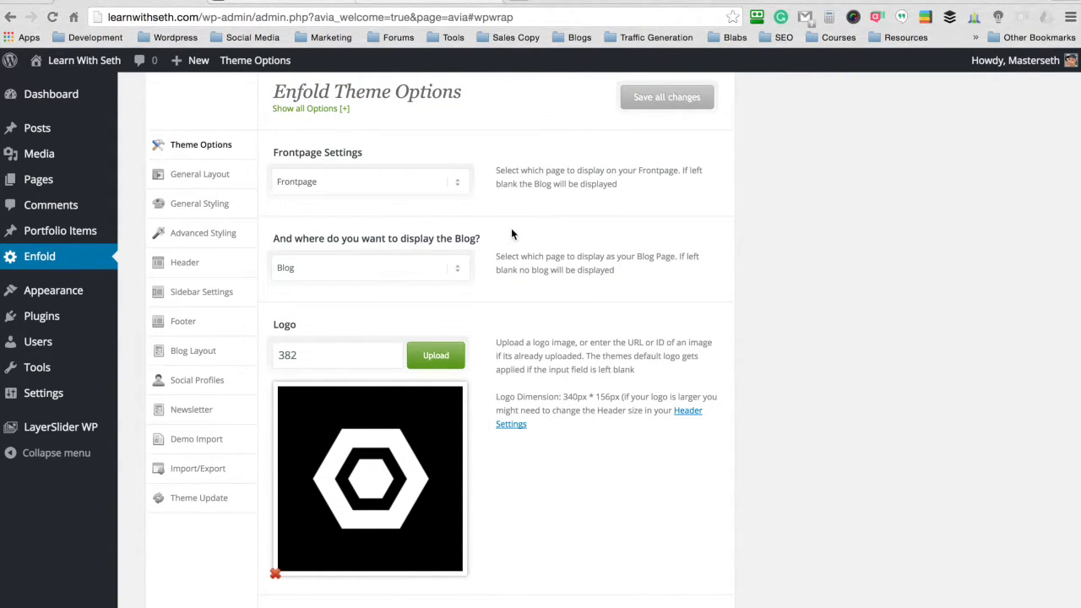
- Open learnwithseth.com in a separate browser tab and look through the frontpage produced by the demo import
scroll(511, 228, "up", 1)
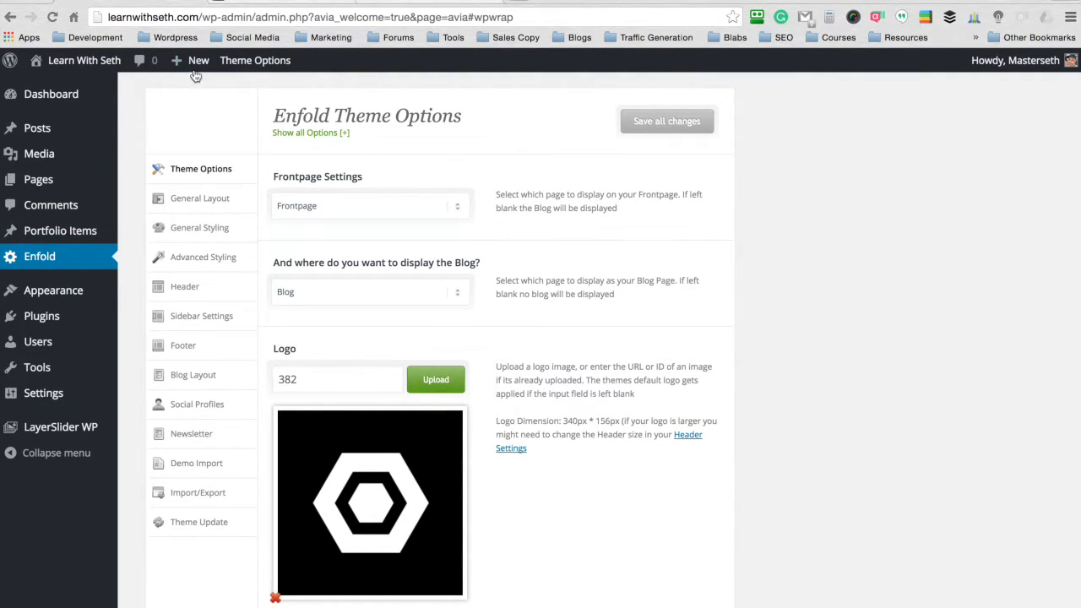
left_click_drag(204, 17, 91, 15)
key("super+c")
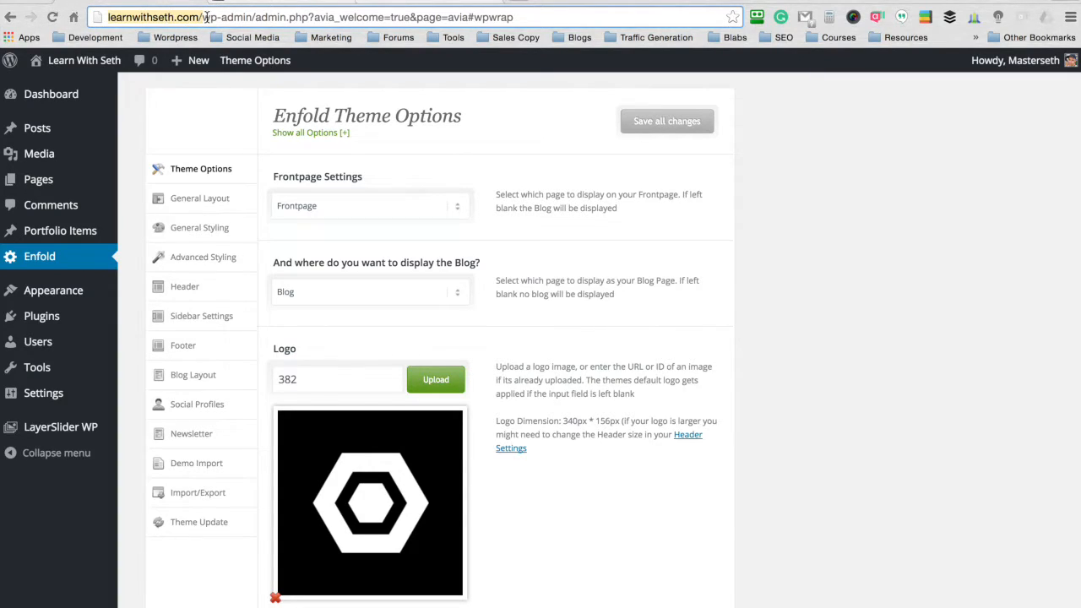
left_click(522, 1)
key("super+v")
key("Return")
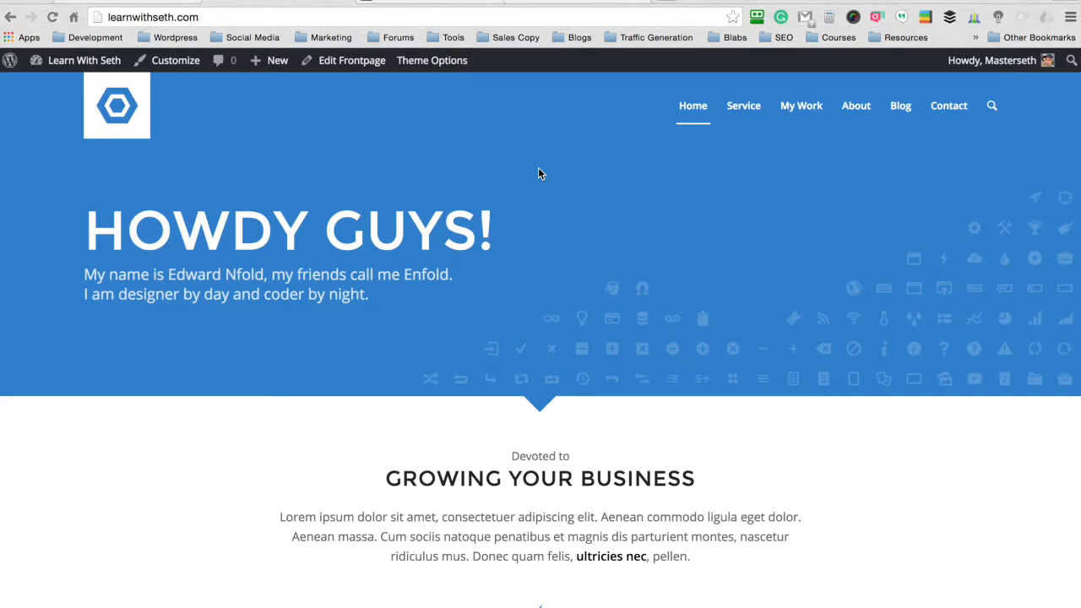
scroll(534, 169, "down", 5)
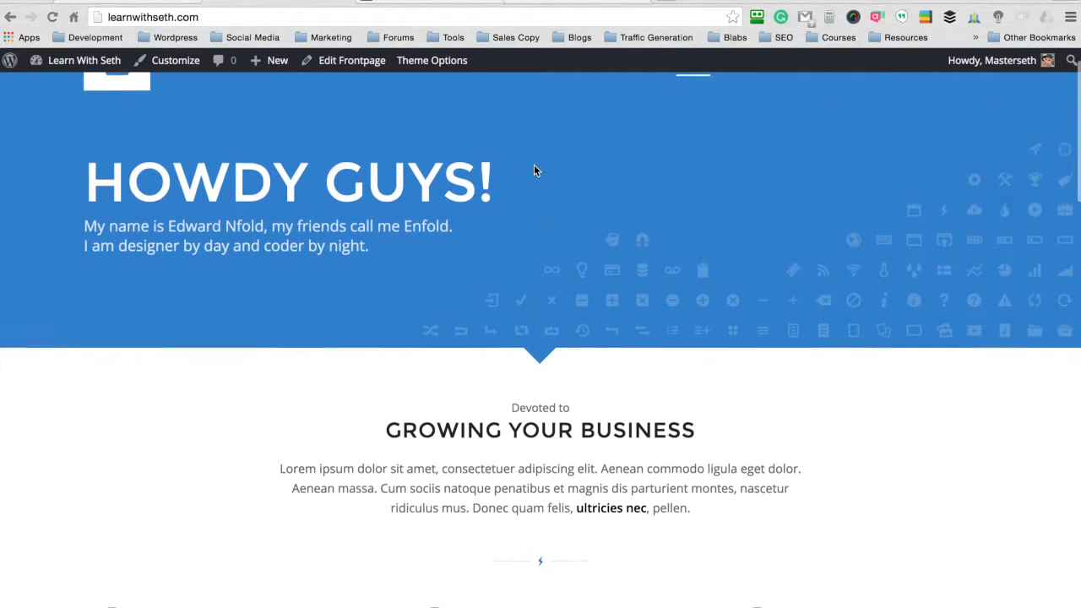
scroll(534, 169, "down", 15)
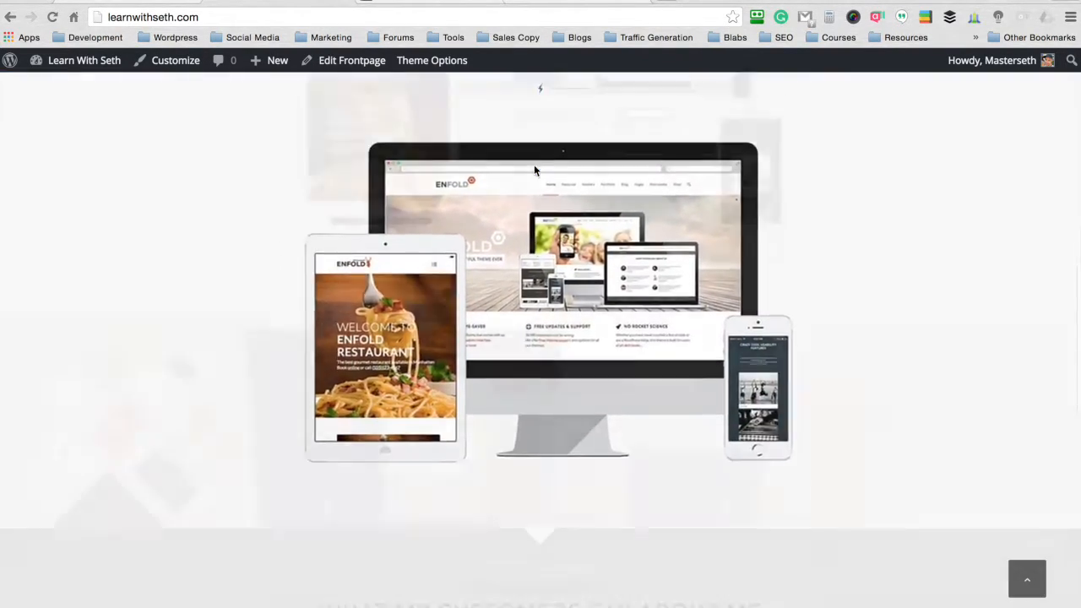
scroll(534, 169, "up", 6)
scroll(535, 172, "up", 12)
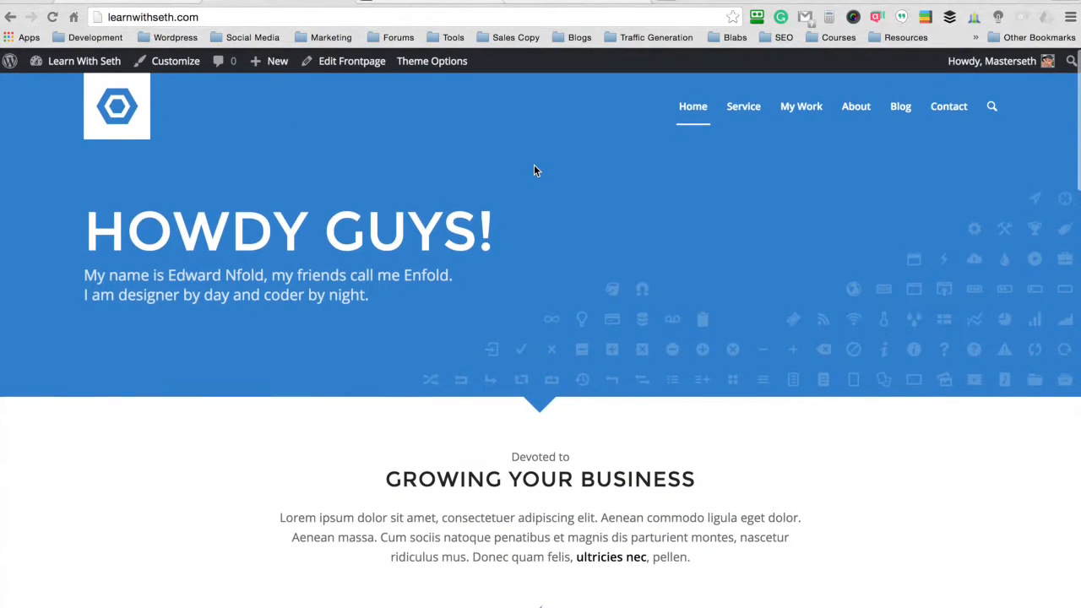
scroll(534, 141, "down", 3)
scroll(534, 141, "up", 3)
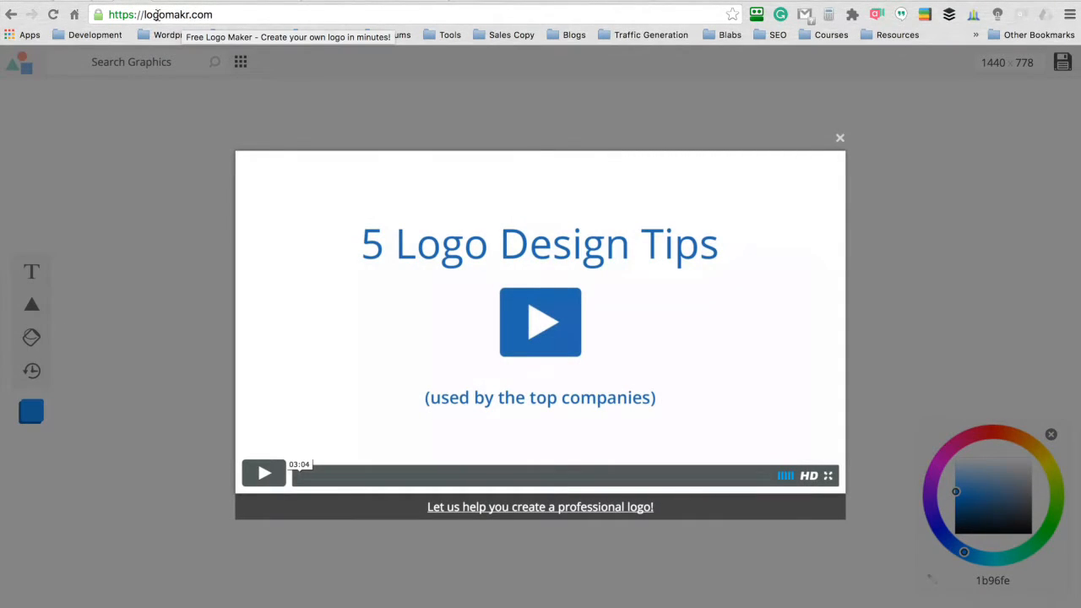
- Switch to the Logomakr site at logomakr.com and dismiss the 5 Logo Design Tips video
left_click_drag(218, 14, 143, 15)
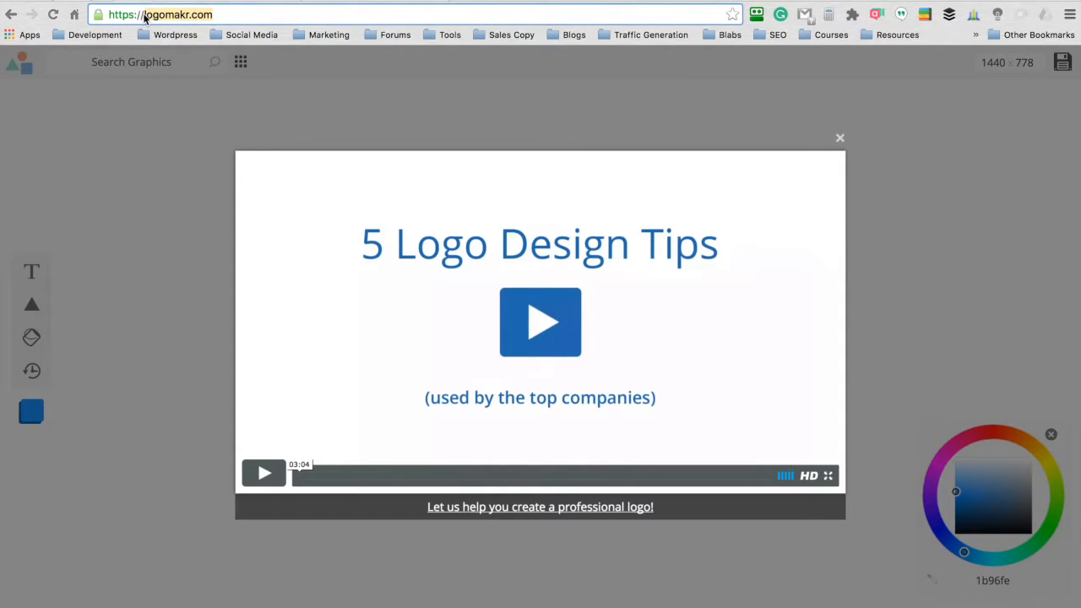
left_click(231, 14)
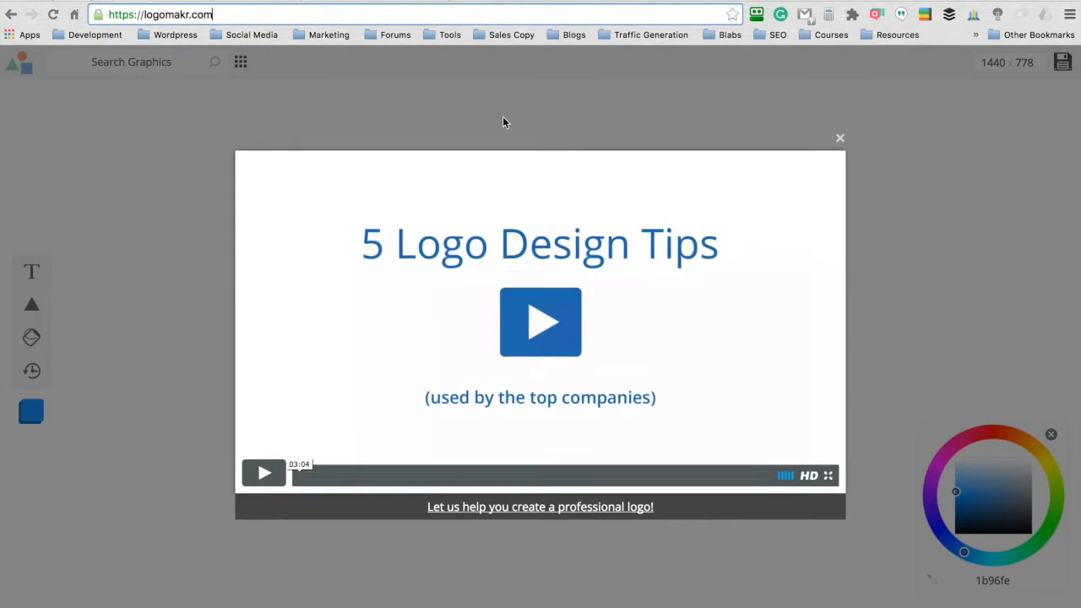
left_click(840, 138)
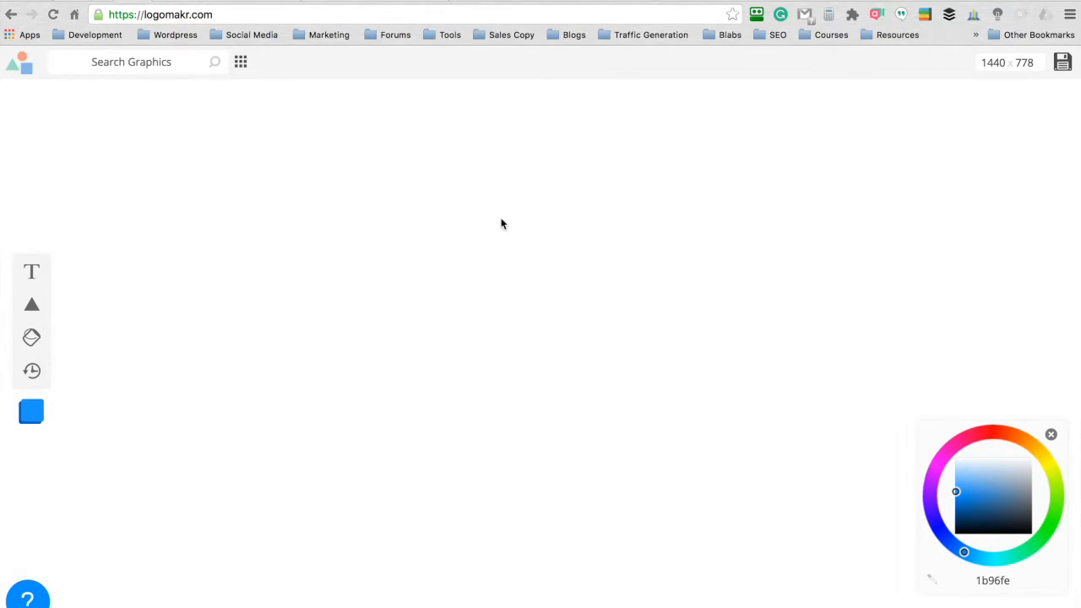
- Add the segmented brain graphic from the Science Icons to the canvas and move it left of centre
left_click(241, 64)
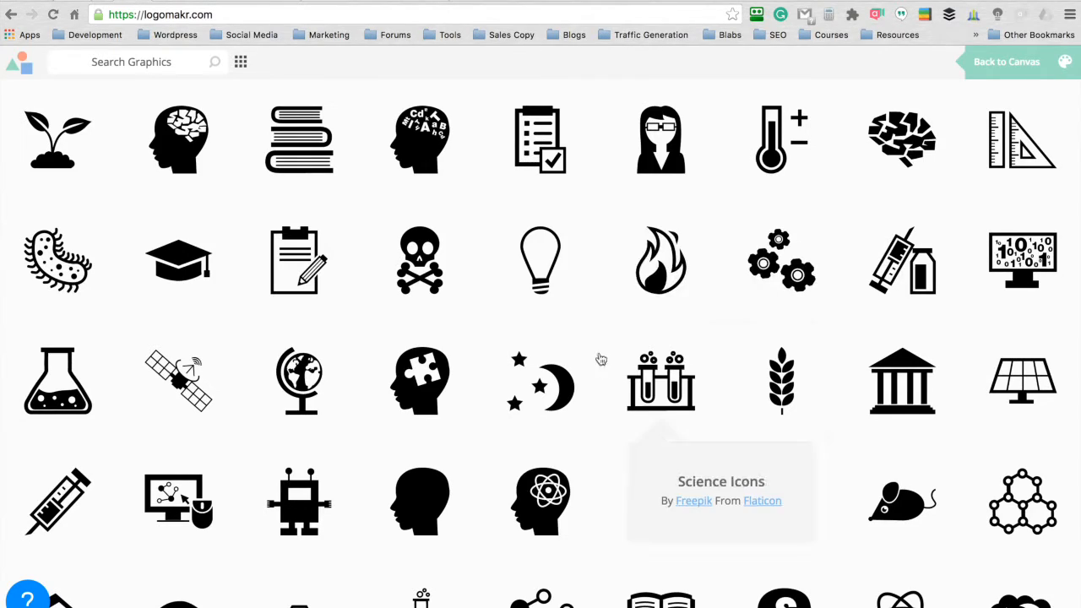
left_click(899, 148)
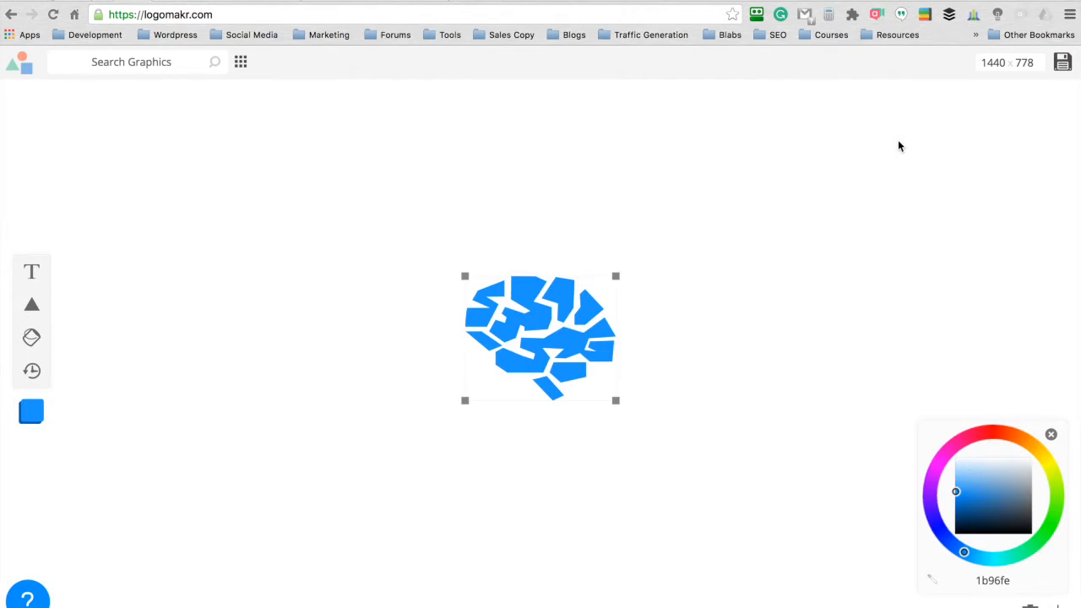
left_click_drag(445, 317, 355, 321)
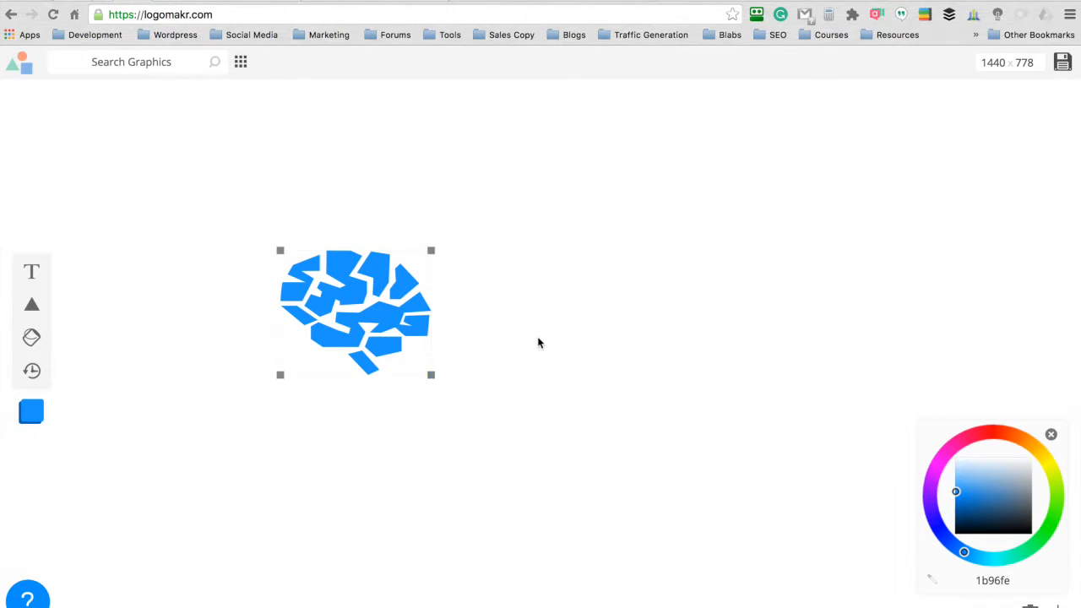
- Add the text LEARN and place it beside the upper part of the brain graphic
left_click(34, 274)
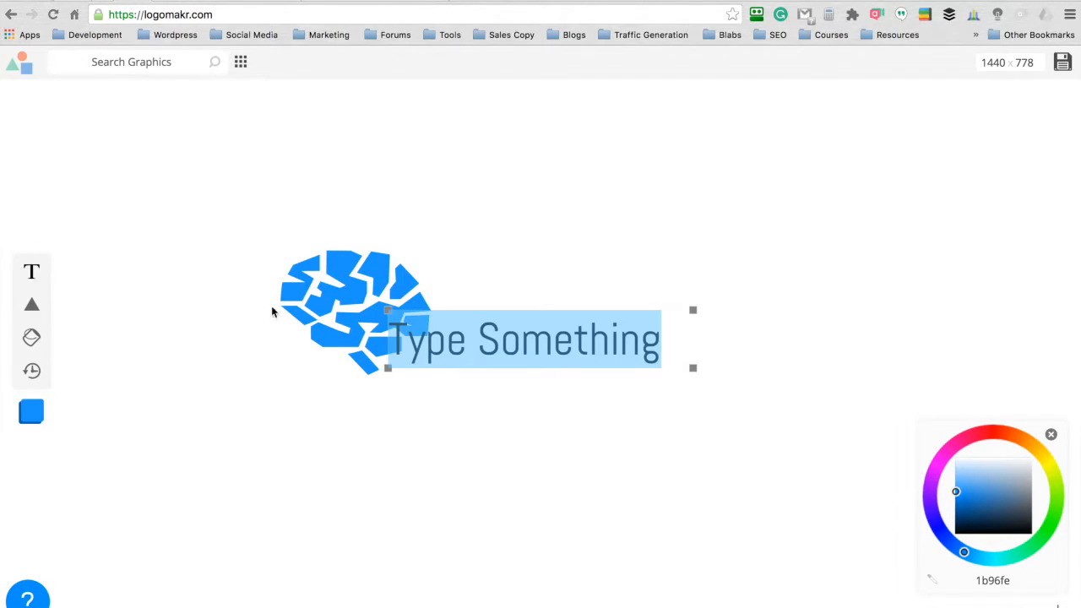
left_click(477, 342)
triple_click(477, 342)
key("BackSpace")
type("LEARN")
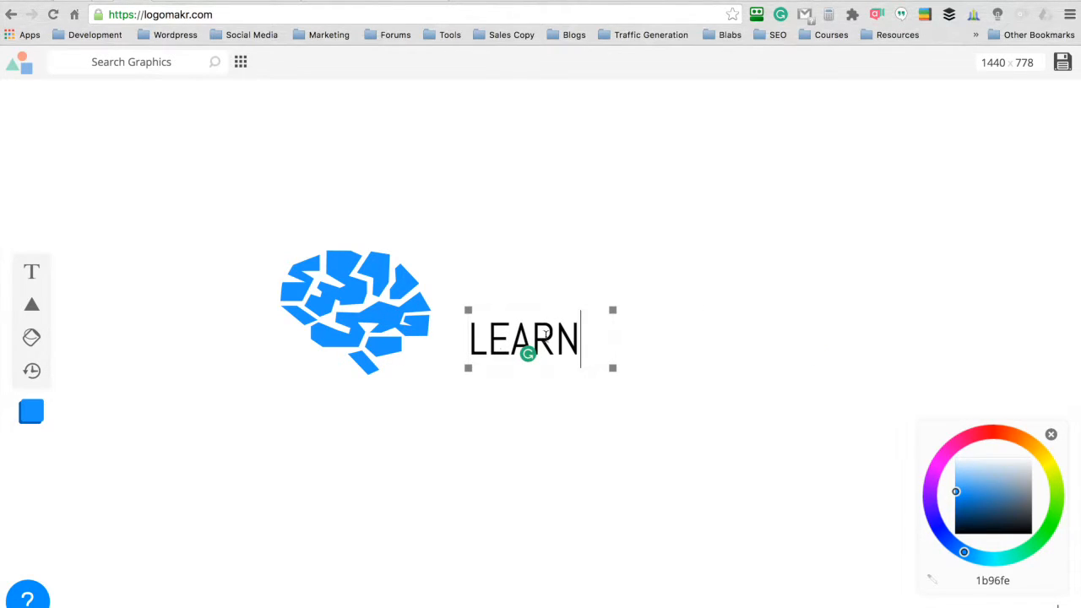
left_click_drag(523, 320, 486, 254)
left_click(81, 259)
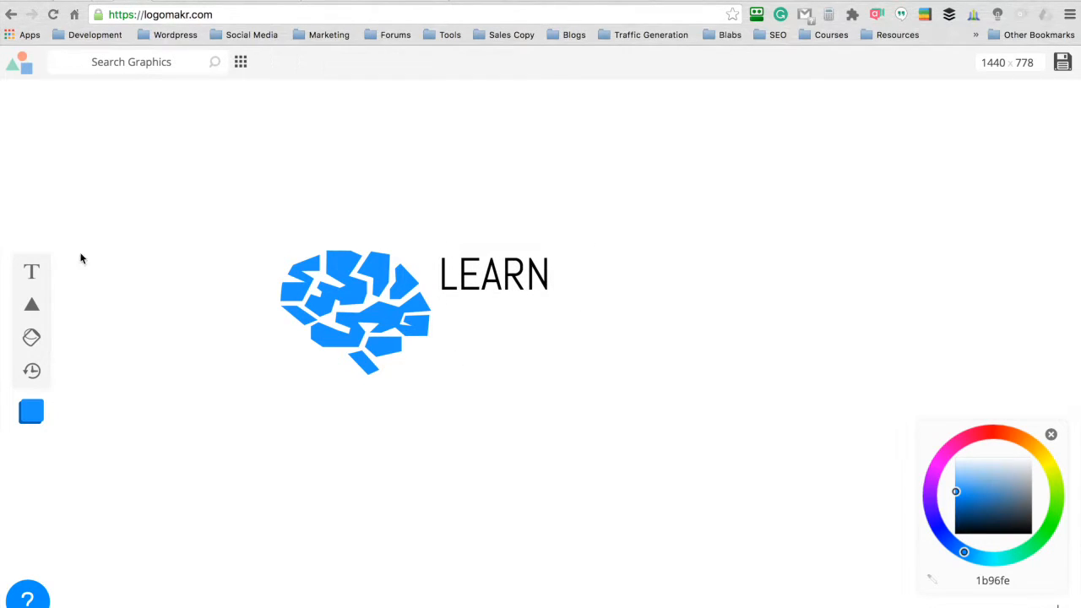
- Add the text WITH directly after LEARN, and the last word of the site's name as separate text below them
left_click(31, 271)
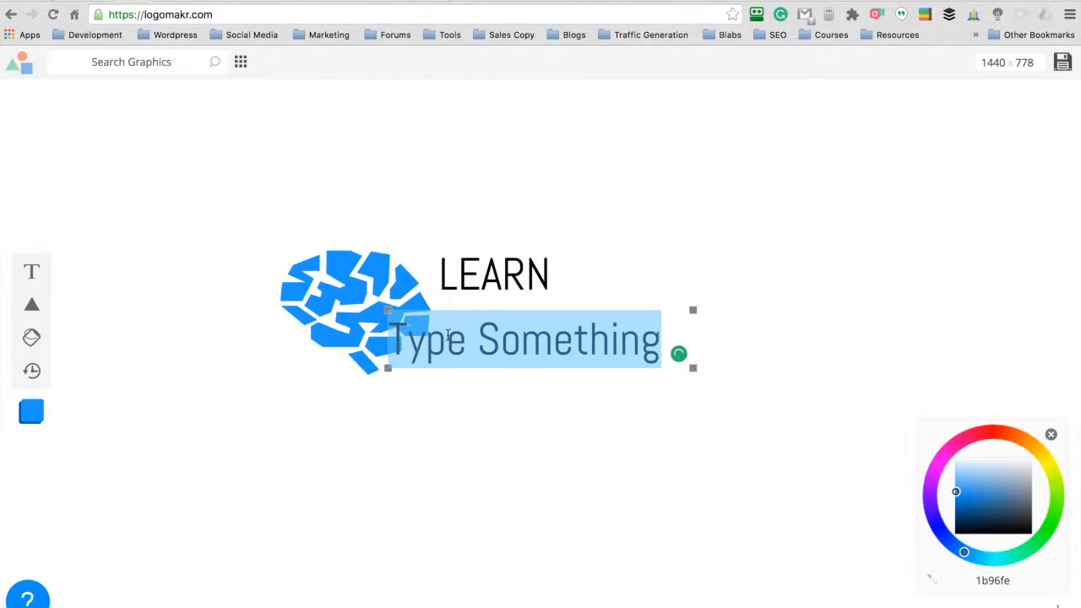
type("WITH")
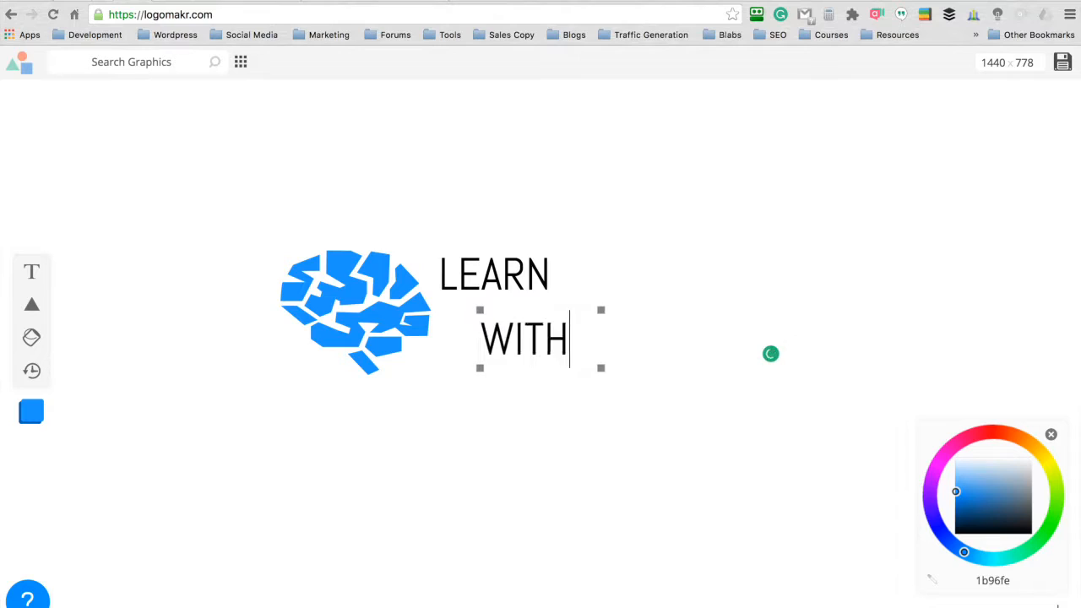
left_click(665, 356)
left_click_drag(526, 342, 611, 270)
type("SETH")
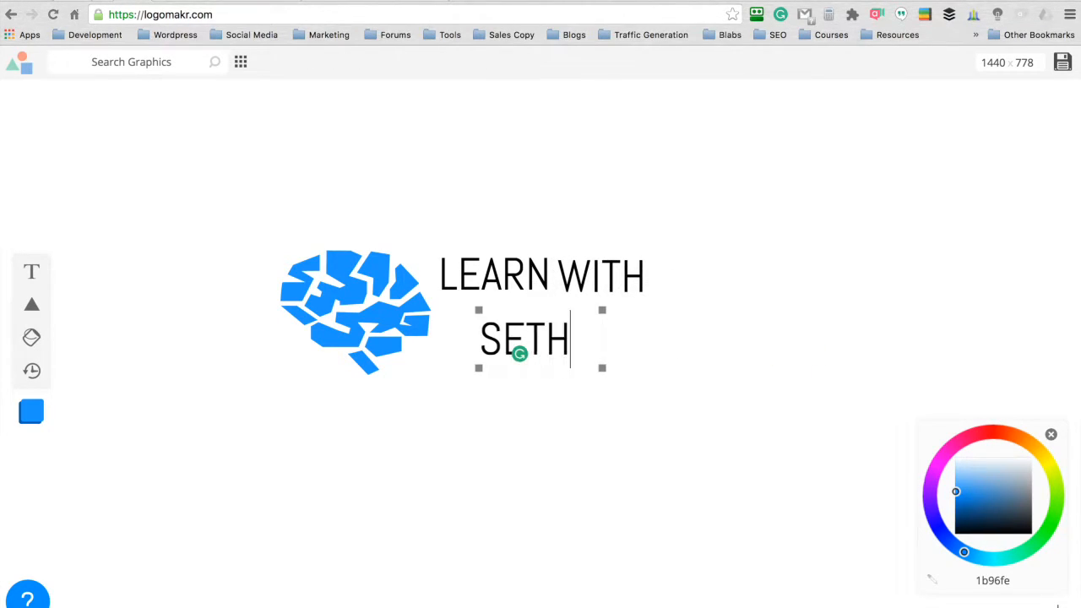
left_click(577, 167)
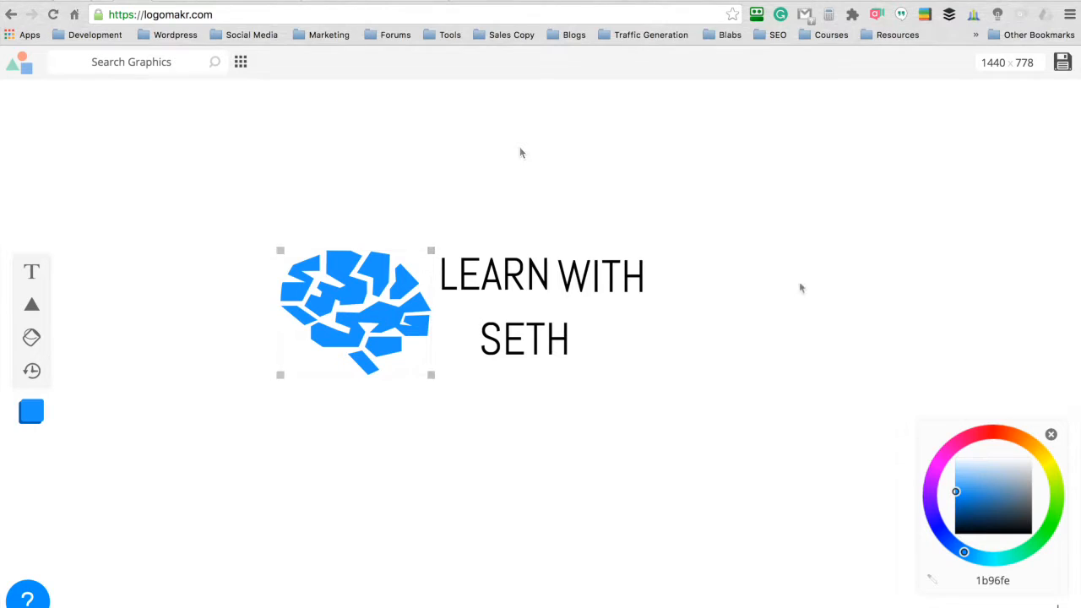
- Switch to ColorBot and copy the blue #307ECC from the palette for the owner's sites
mouse_move(681, 607)
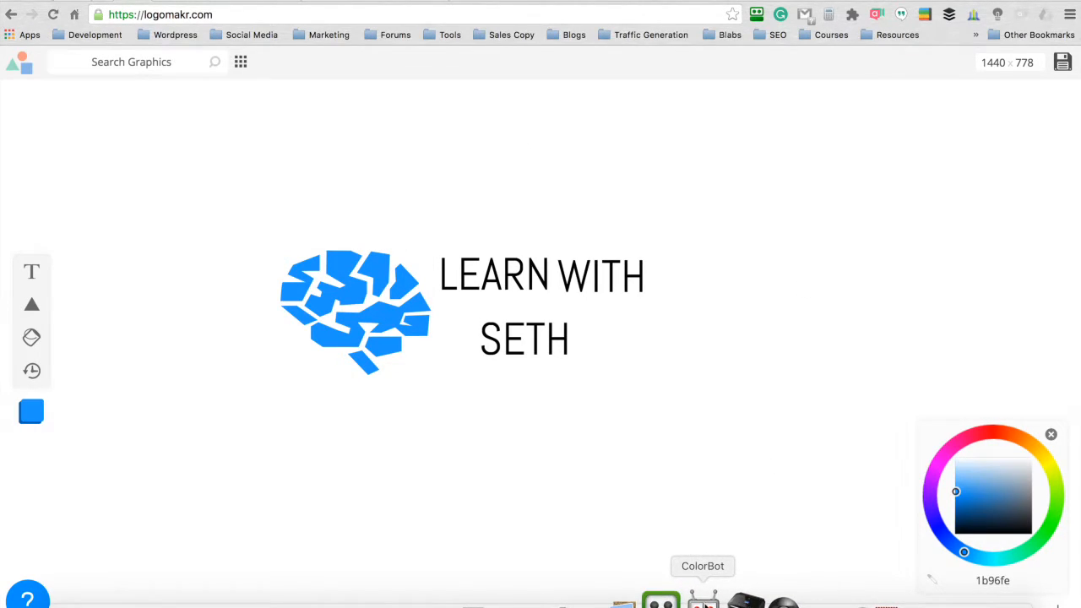
left_click(704, 602)
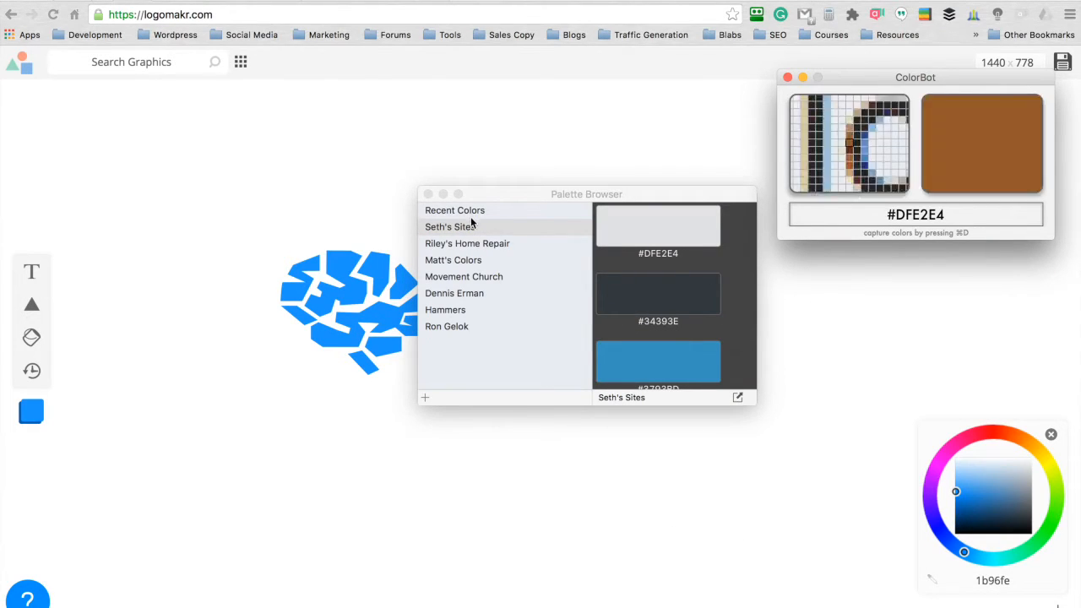
scroll(681, 272, "down", 5)
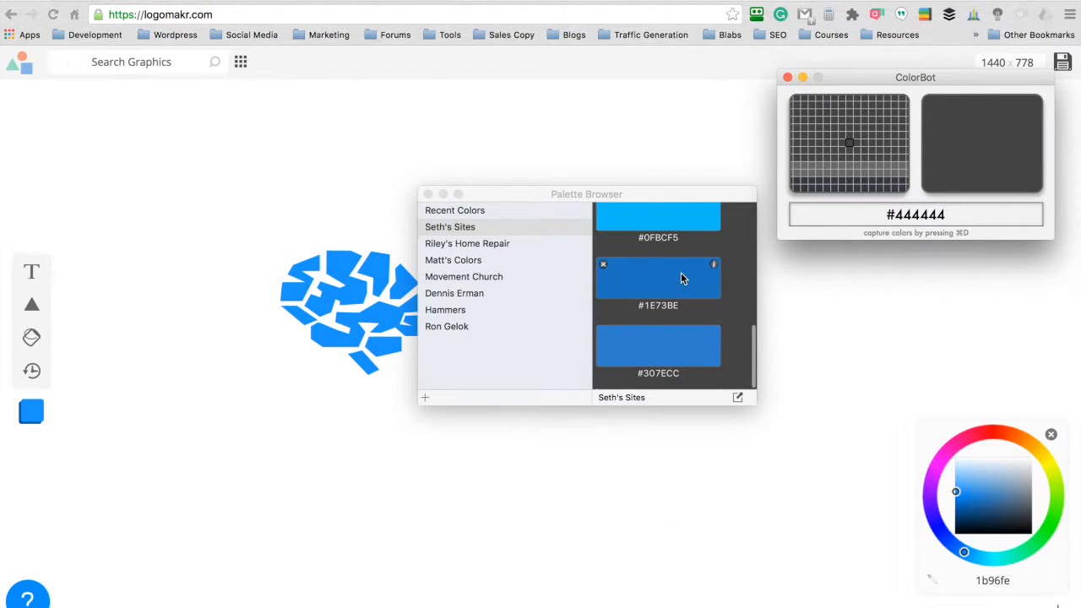
scroll(665, 292, "up", 5)
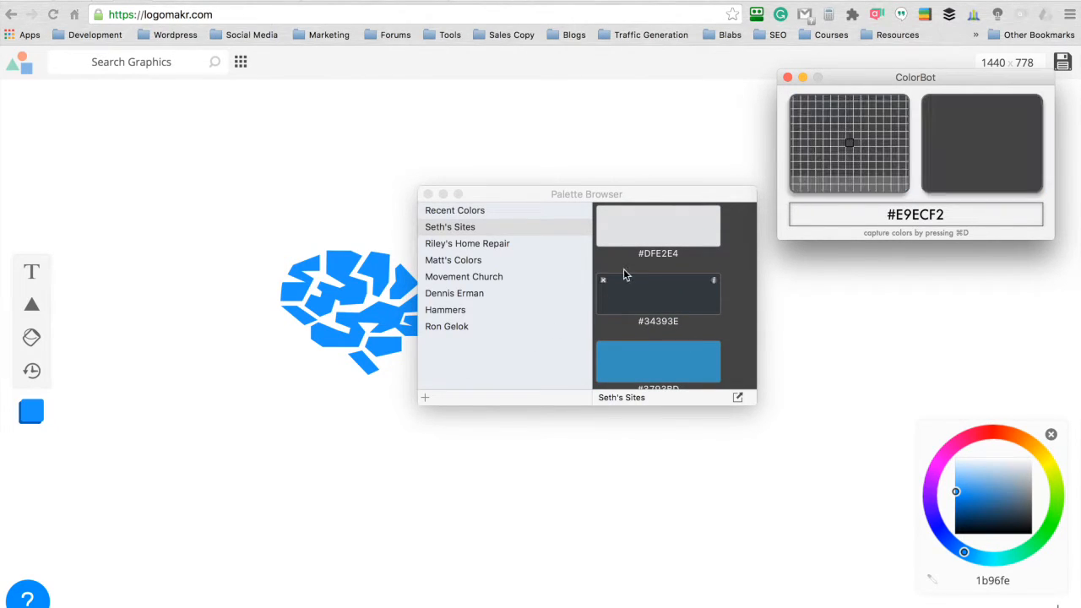
scroll(654, 309, "up", 2)
scroll(652, 310, "down", 3)
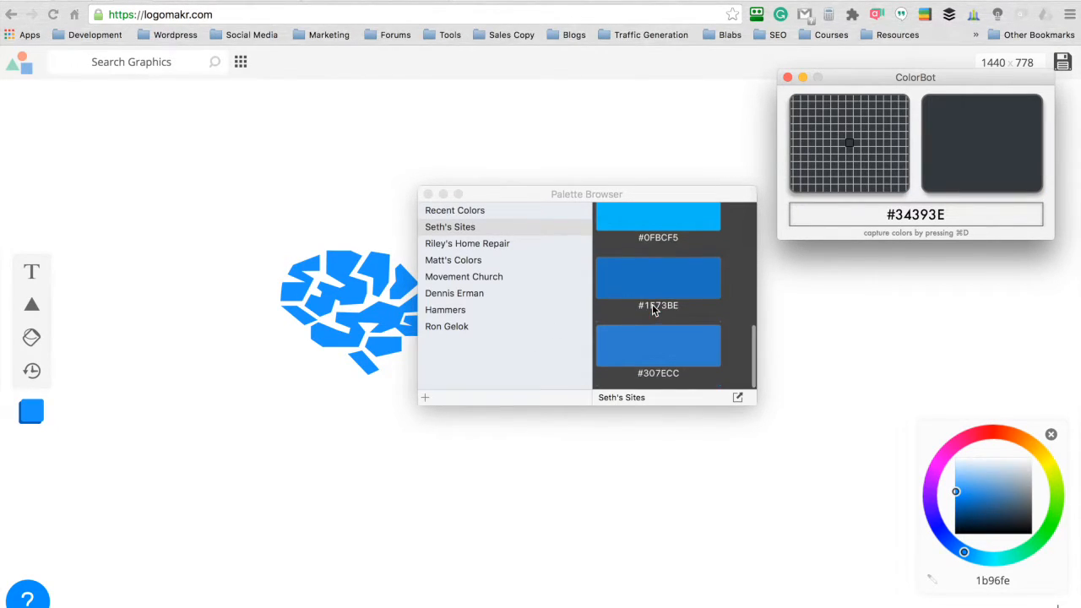
left_click(660, 356)
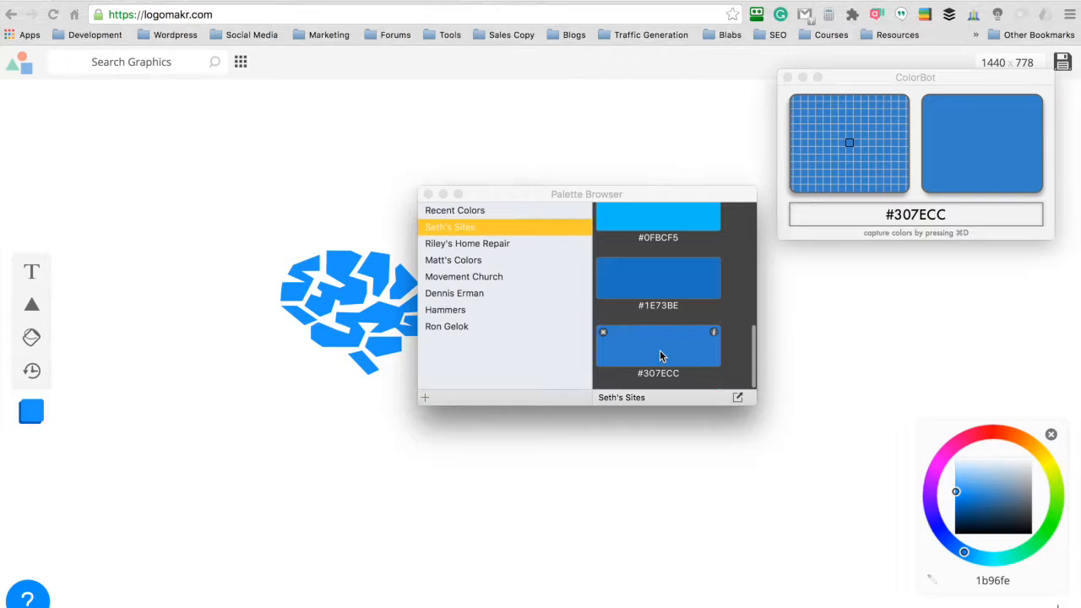
- Recolour the brain graphic in Logomakr with the hex value 307ECC
left_click(848, 329)
double_click(989, 580)
left_click(375, 331)
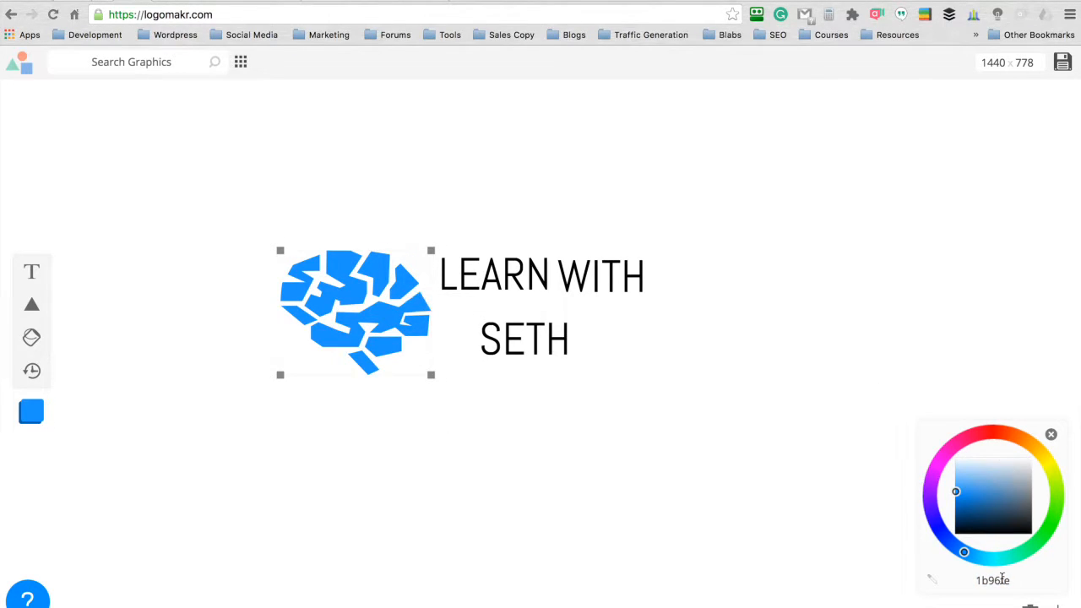
double_click(998, 581)
type("307ECC")
left_click(428, 404)
left_click(321, 312)
left_click(566, 120)
- Change the font of the word LEARN to Raleway from the Simple & Modern category
left_click(506, 274)
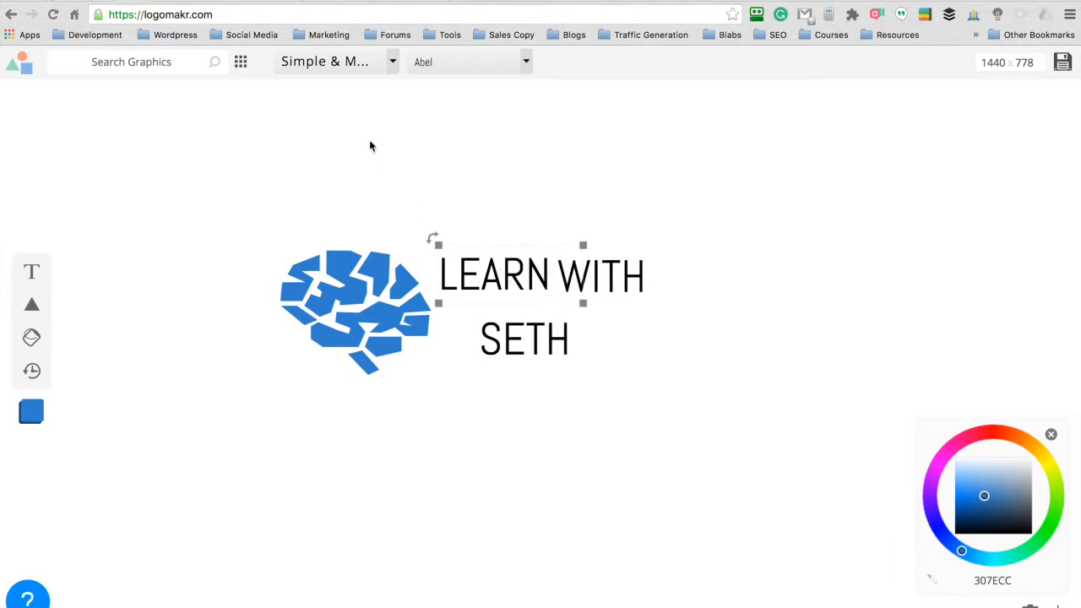
left_click(391, 64)
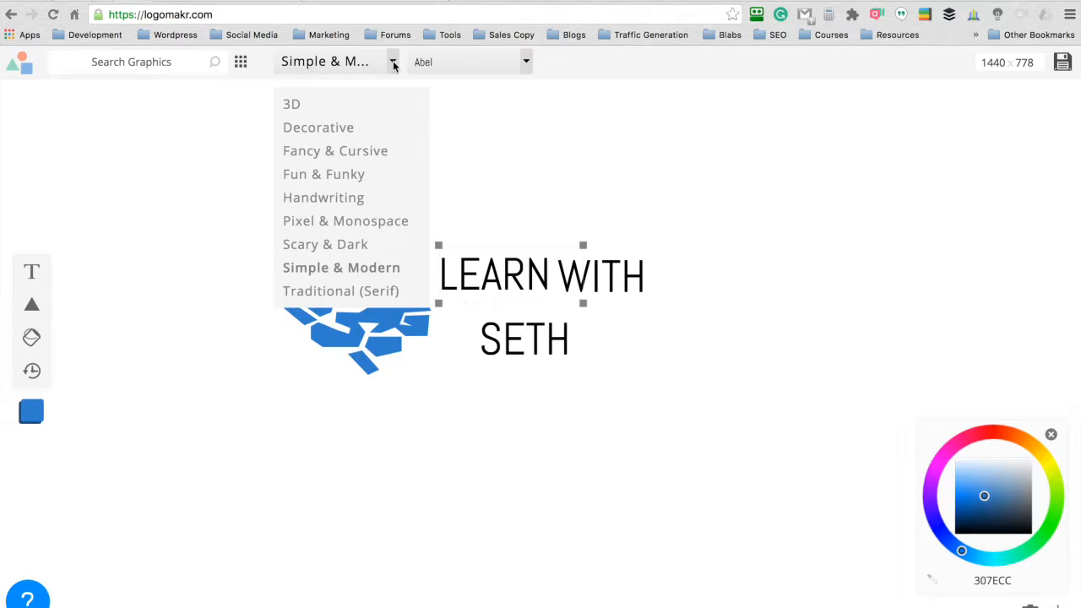
left_click(322, 267)
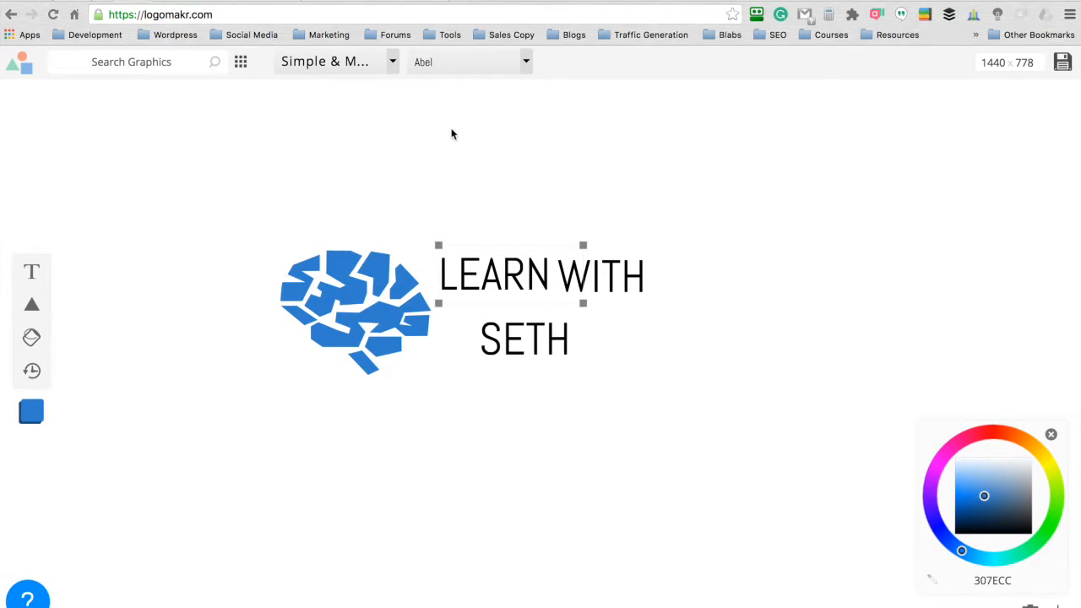
left_click(526, 64)
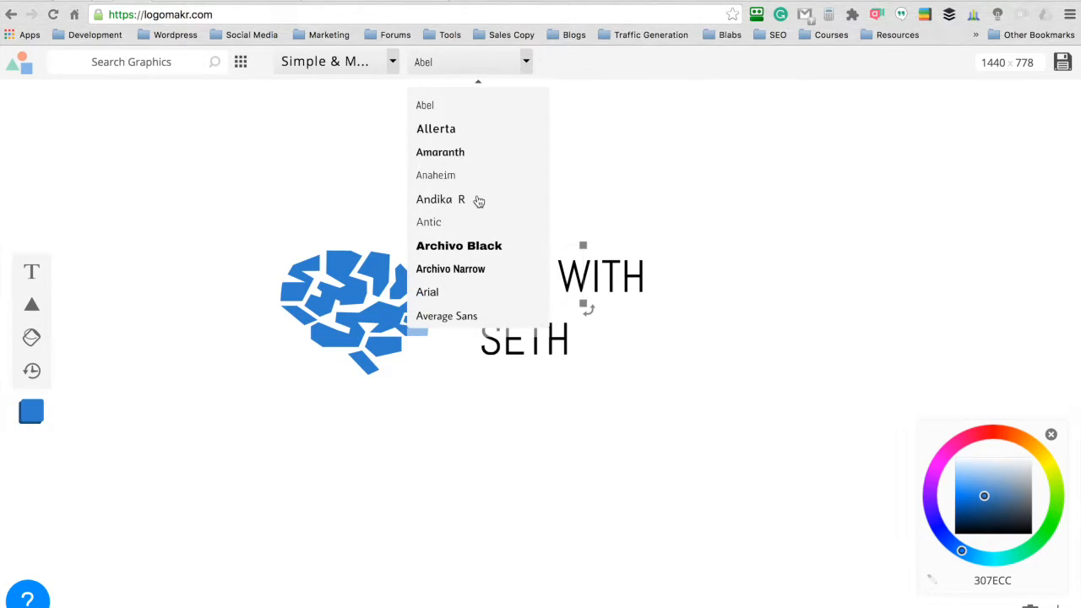
scroll(478, 219, "down", 7)
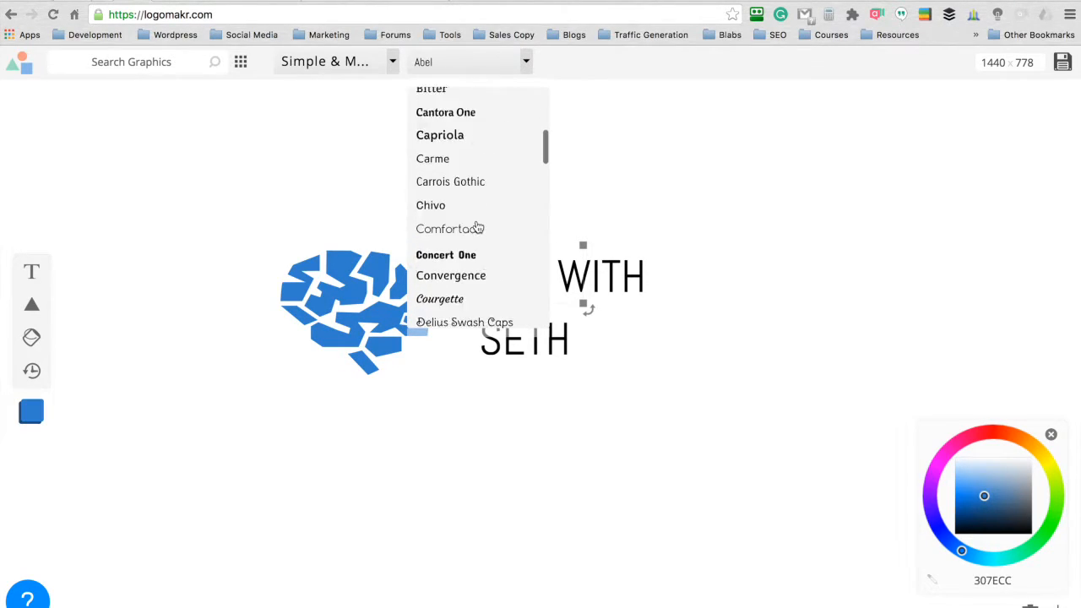
scroll(479, 226, "down", 8)
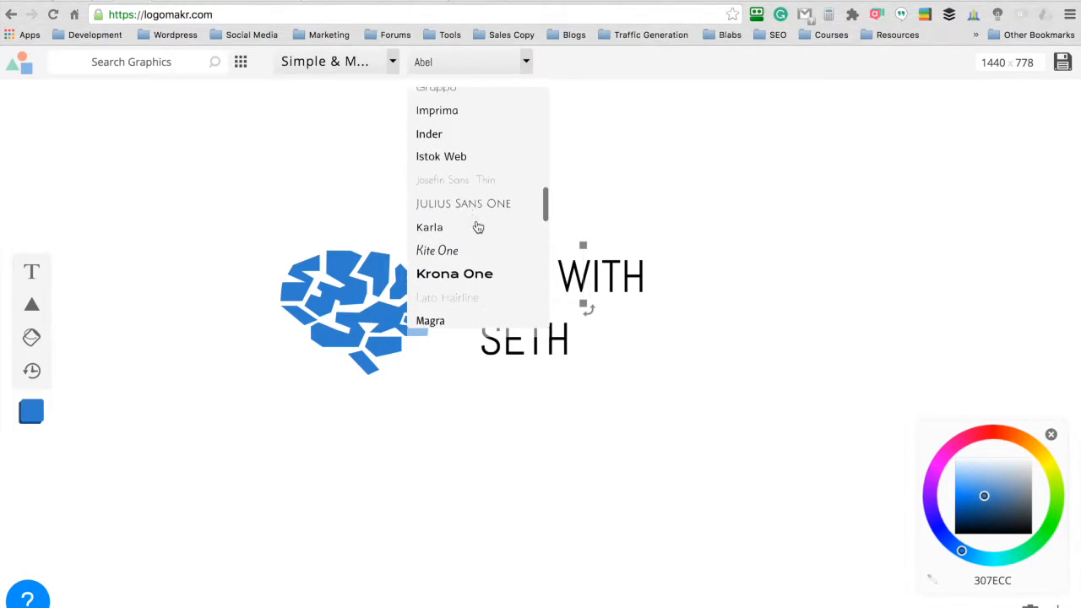
scroll(478, 227, "down", 8)
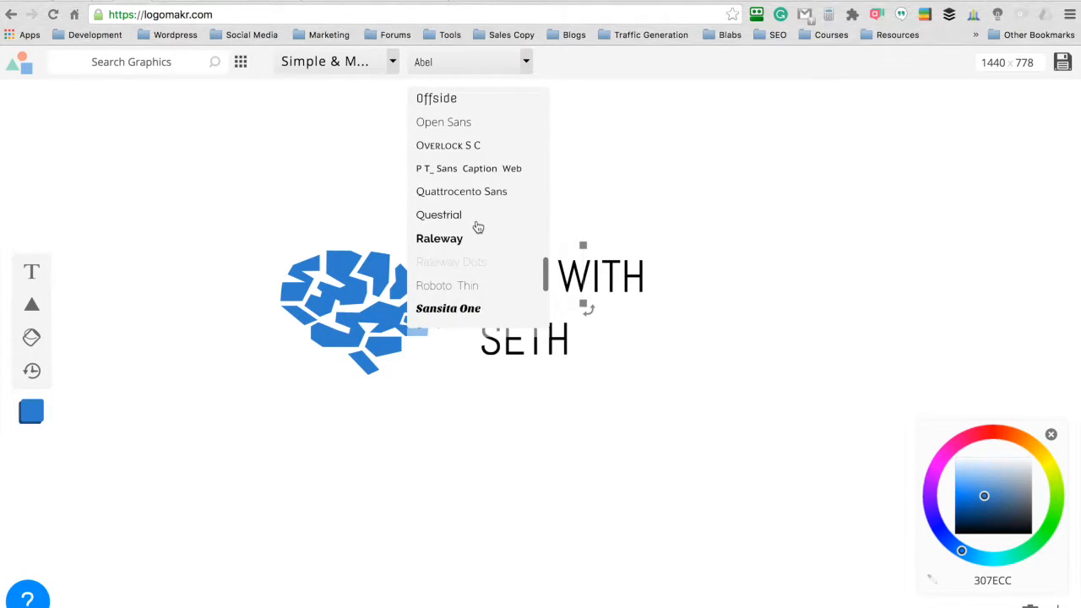
left_click(451, 224)
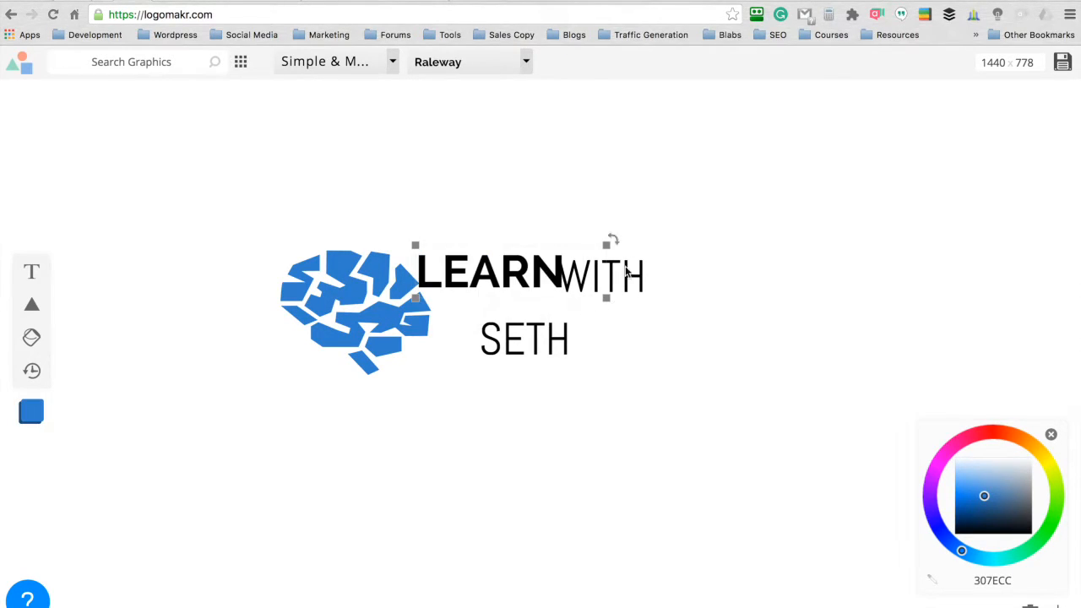
- Apply the Raleway font to the word WITH and to the last word of the site's name below it
left_click(629, 277)
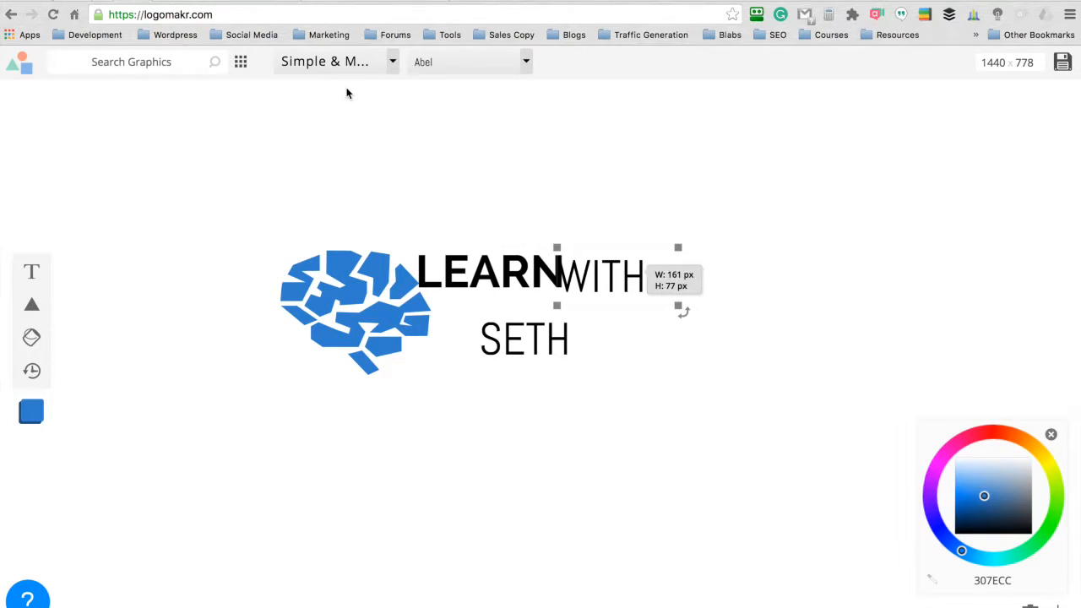
left_click(524, 64)
scroll(477, 190, "down", 15)
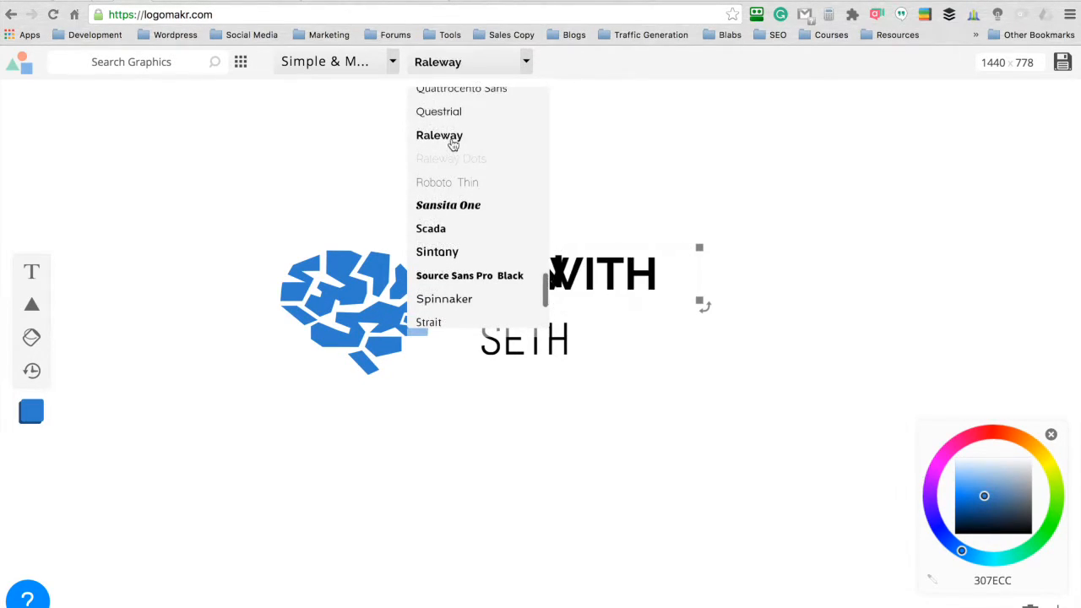
left_click(452, 139)
left_click(524, 340)
left_click(507, 61)
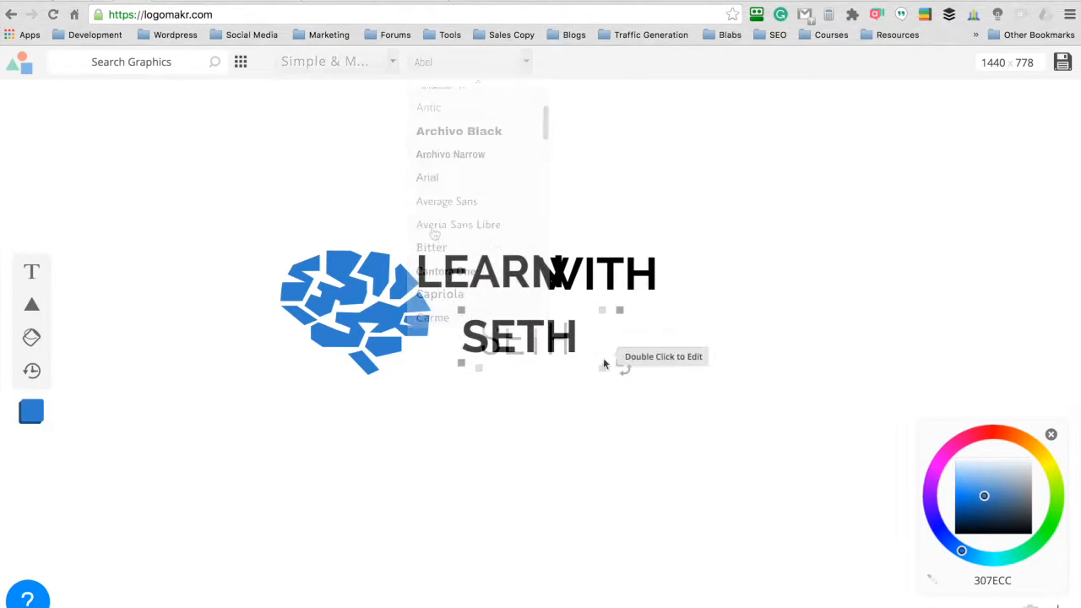
- Enlarge the lower word and separate the overlapping texts, placing it under LEARN beside the brain and moving WITH clear of LEARN
left_click_drag(621, 363, 693, 410)
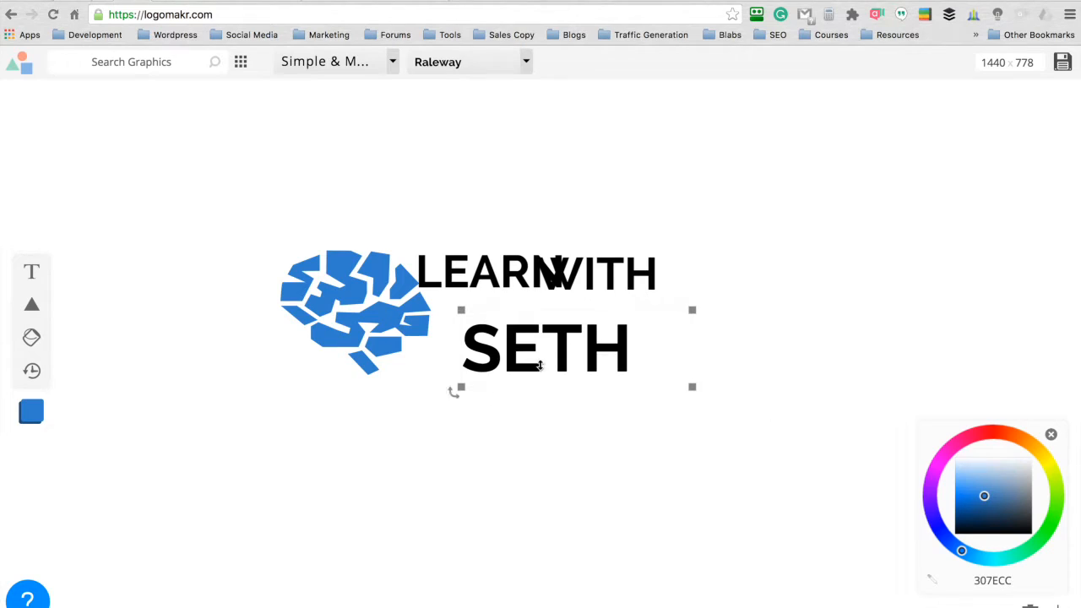
mouse_move(553, 355)
left_mouse_down()
mouse_move(522, 361)
mouse_move(537, 365)
left_mouse_up()
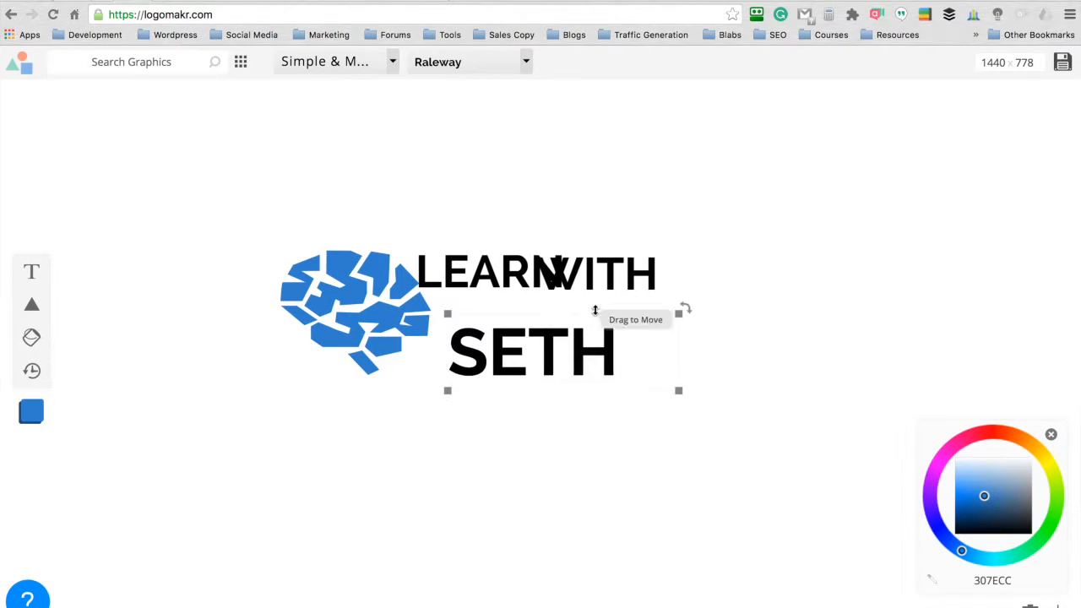
left_click_drag(616, 280, 773, 265)
left_click_drag(488, 275, 510, 276)
left_click_drag(540, 351, 529, 338)
- Shrink WITH to about half its size and place it directly after LEARN, and enlarge the word below further
left_click(724, 267)
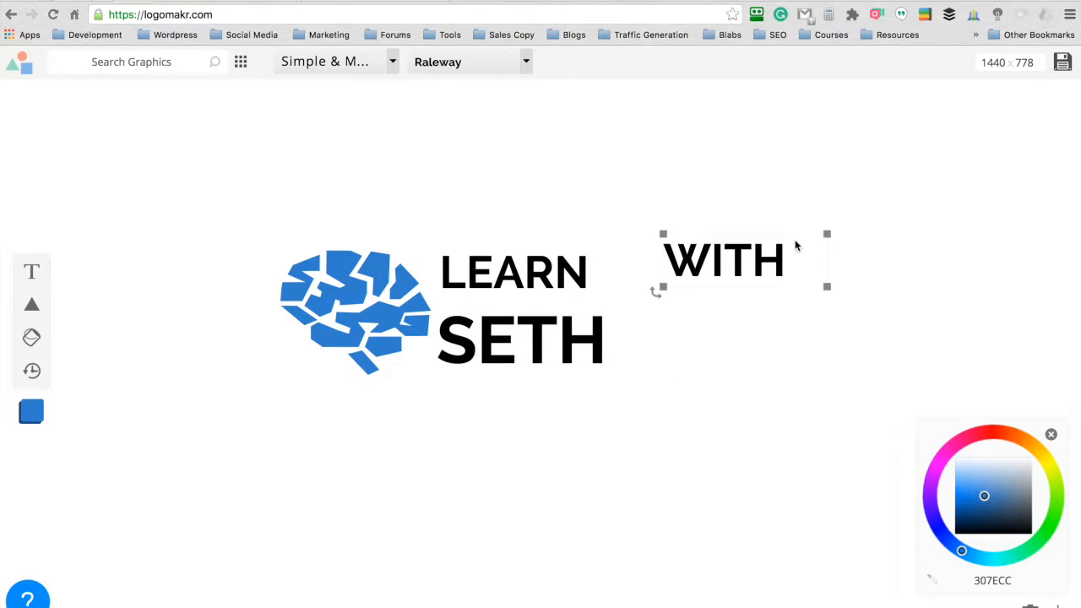
left_click_drag(827, 233, 751, 258)
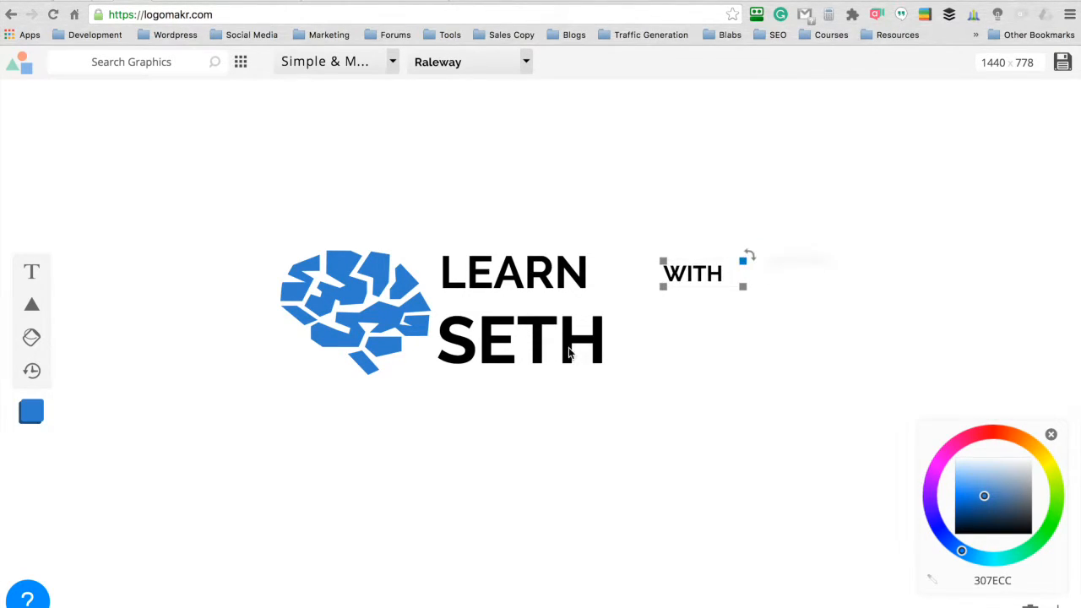
left_click(661, 377)
left_click_drag(665, 377, 814, 454)
left_click(691, 275)
left_click_drag(691, 275, 624, 282)
left_click(686, 189)
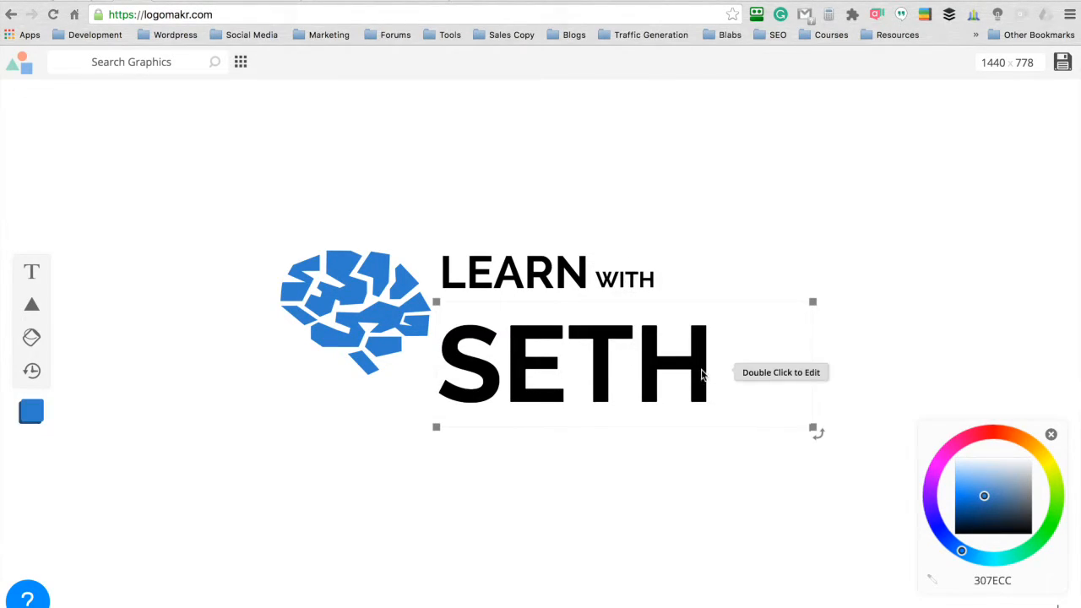
- Scale the lower word down to the width of the LEARN WITH line and move it up directly beneath that line
left_click_drag(813, 426, 740, 407)
left_click(490, 363)
left_click_drag(490, 363, 490, 346)
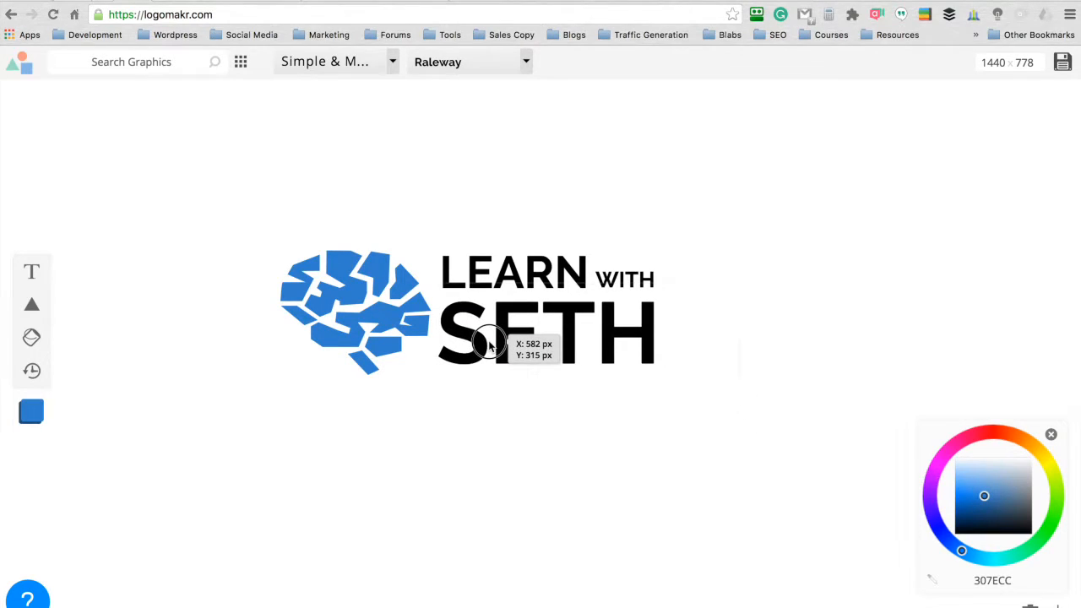
left_click(474, 440)
left_click(322, 346)
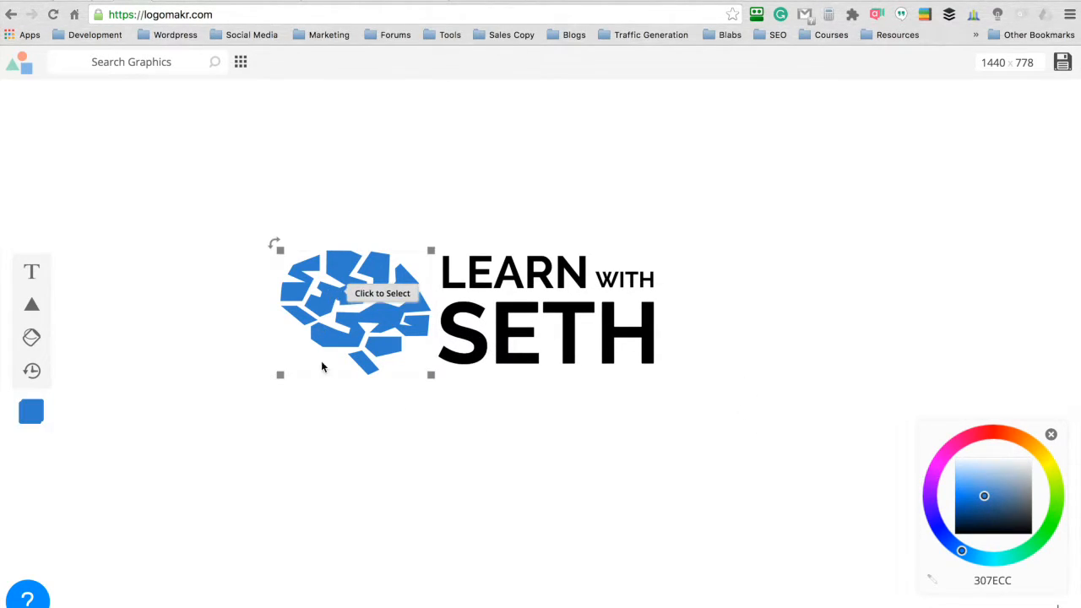
left_click(457, 457)
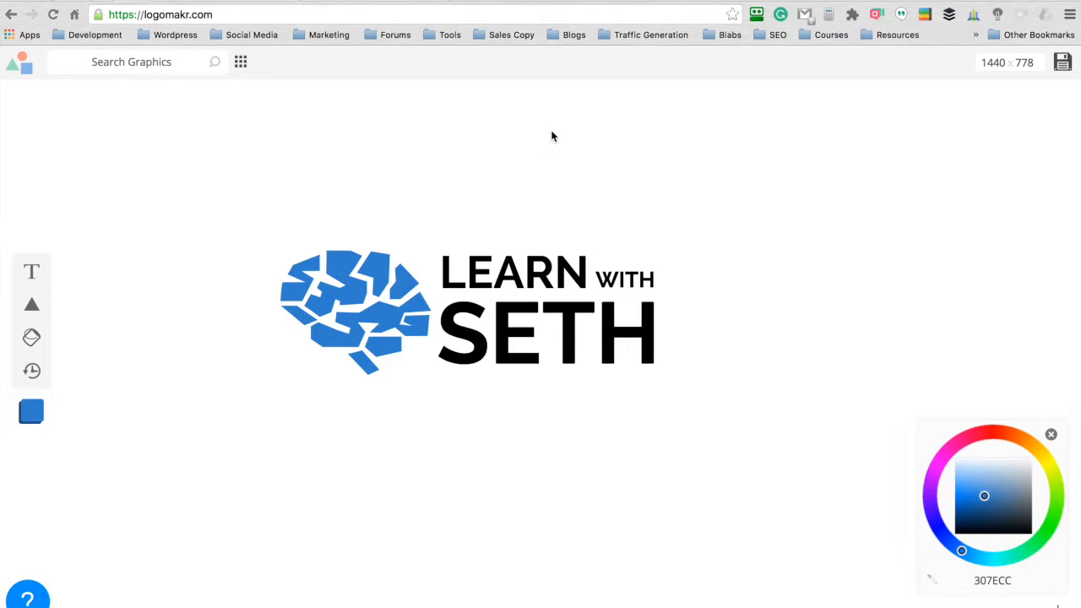
- Save the finished logo as a Portable Network Graphics image named LogoMakr (1) in the Documents folder
left_click(591, 273)
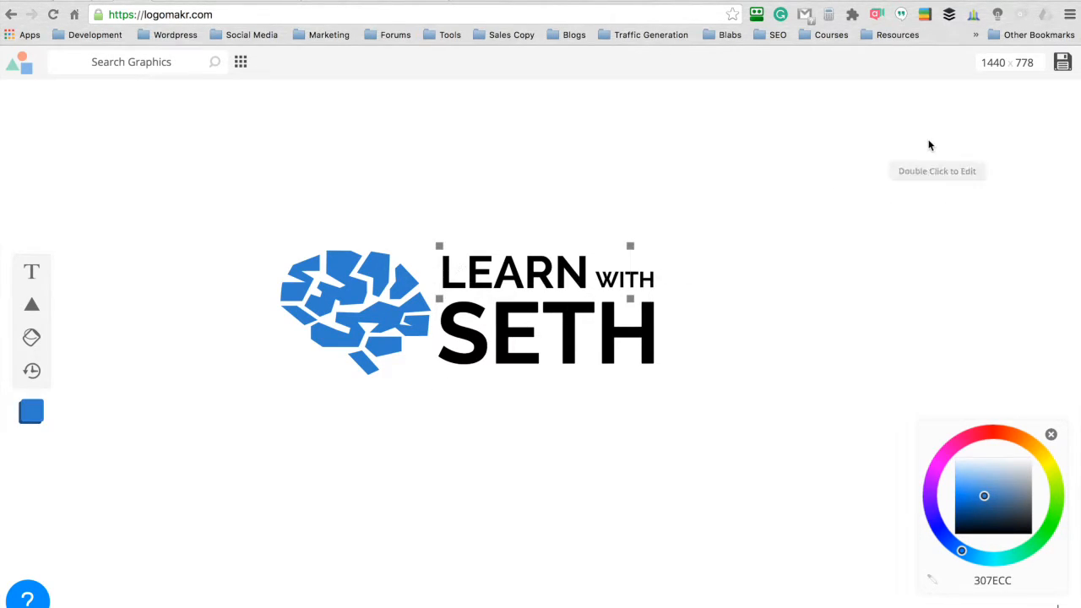
left_click(1064, 63)
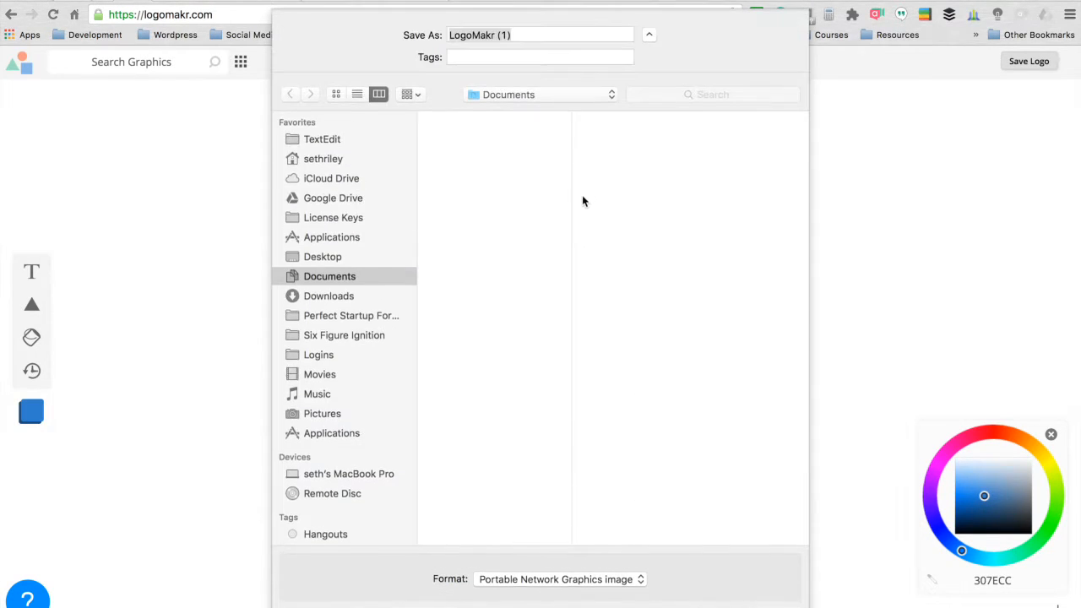
key("Return")
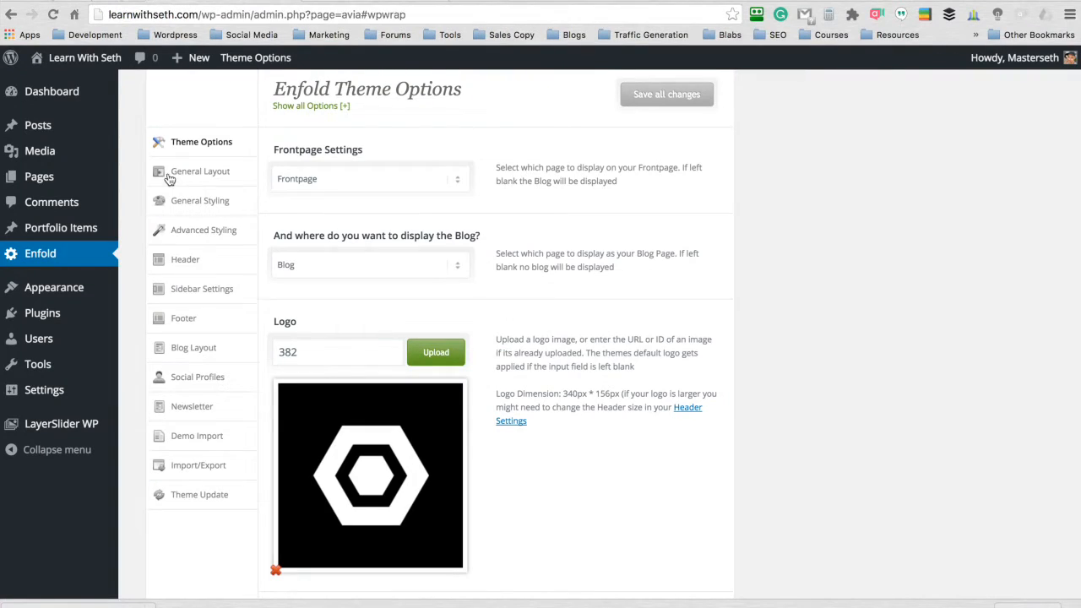
- Switch to the Enfold theme options in WordPress, use LogoMakr.png at Full Size – 490 × 166 as the site logo, and save the changes
scroll(137, 177, "up", 1)
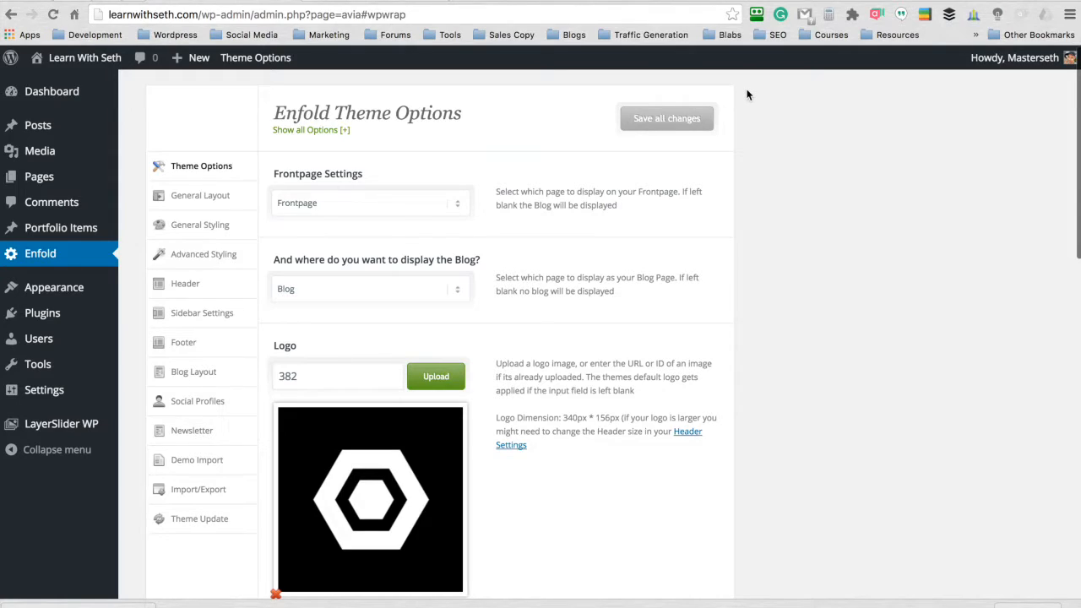
scroll(748, 95, "down", 2)
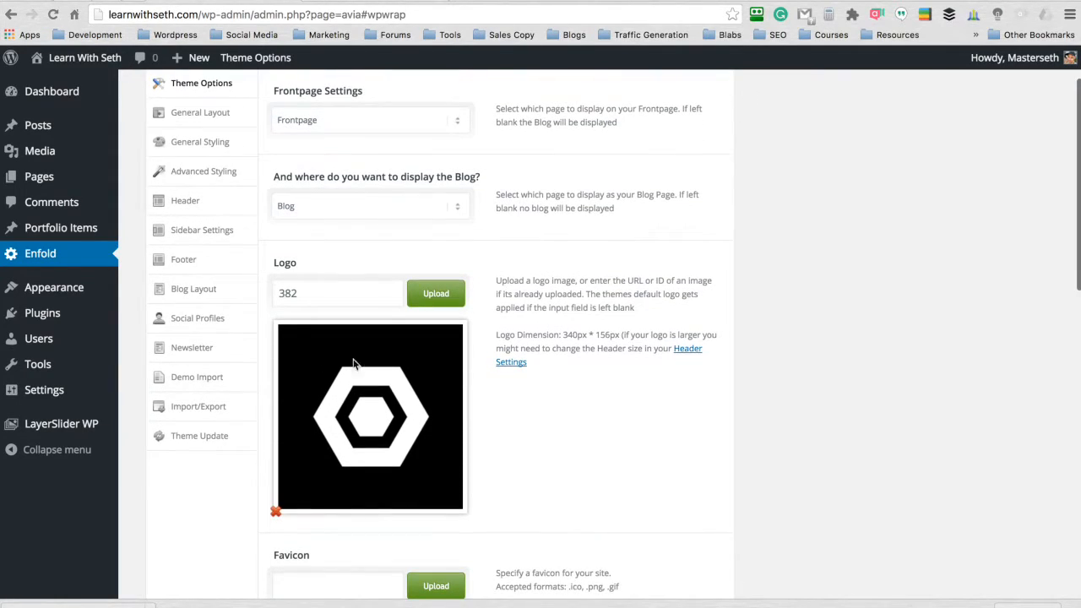
left_click(436, 293)
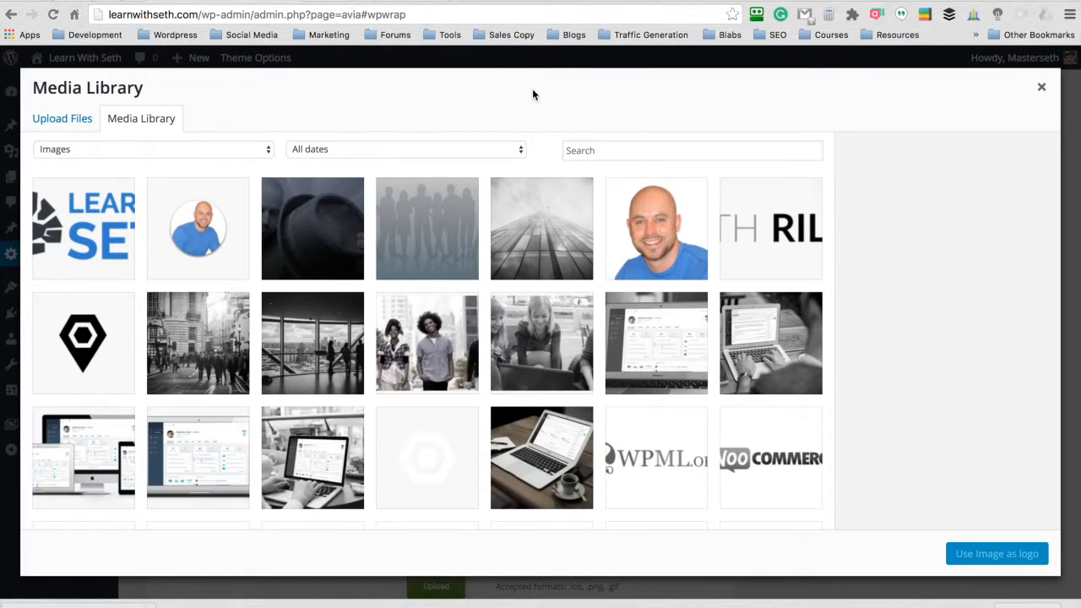
left_click(77, 238)
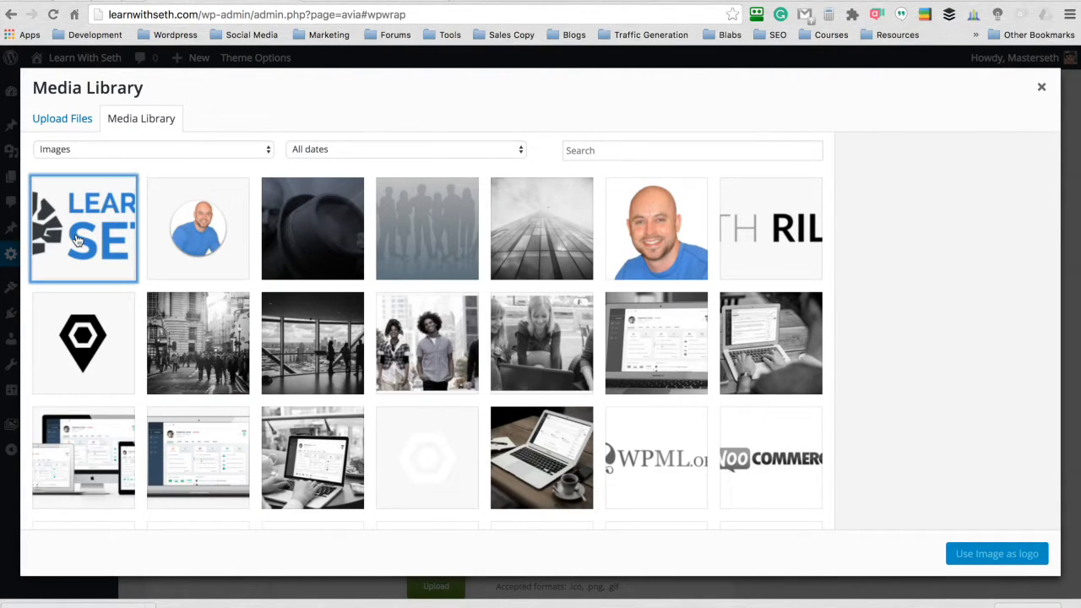
left_click(945, 319)
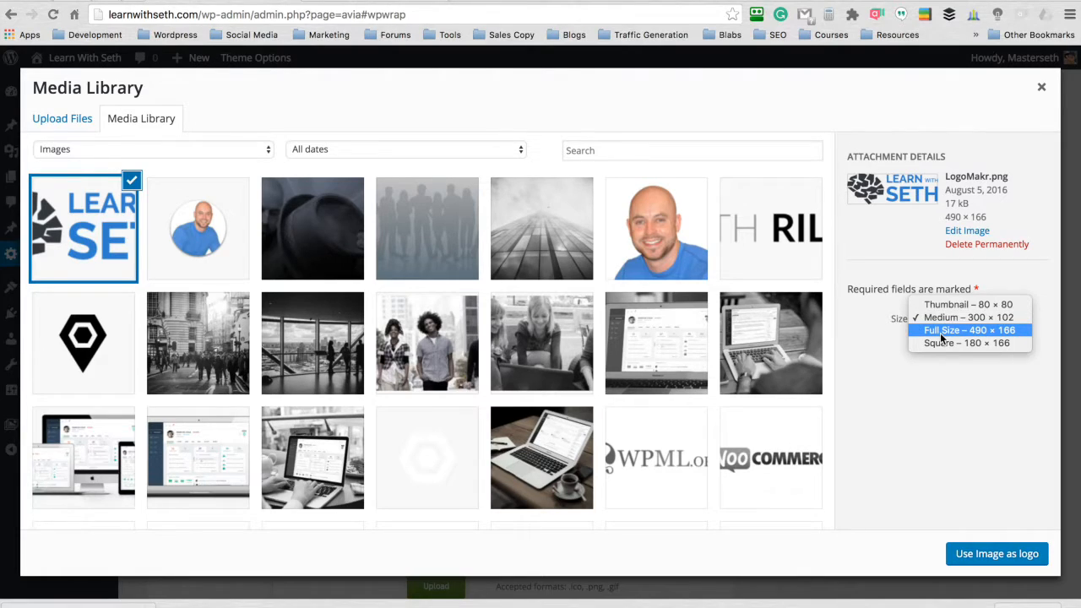
left_click(943, 330)
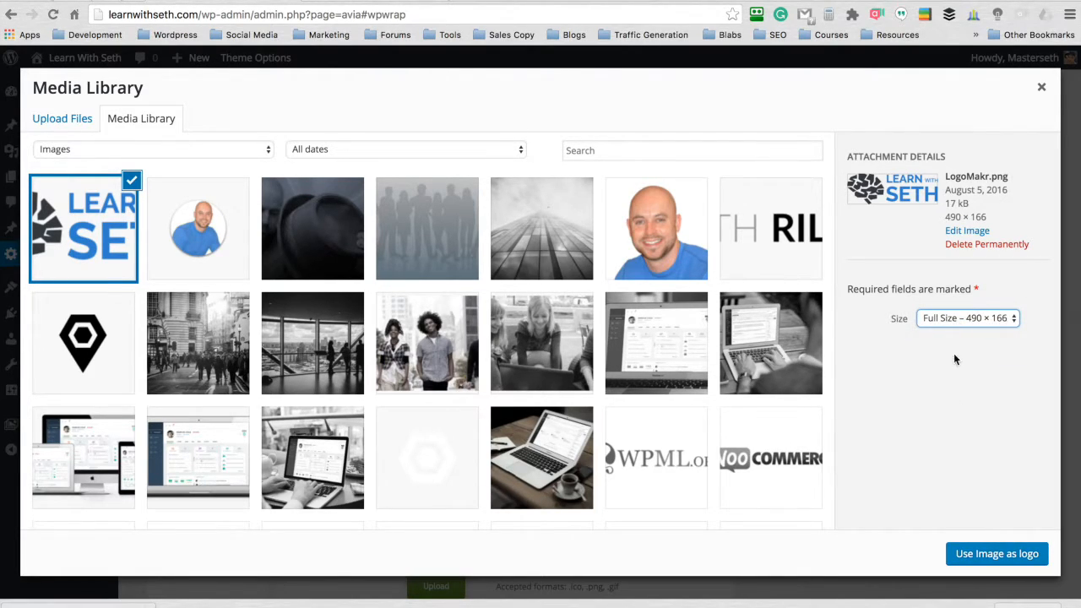
left_click(997, 561)
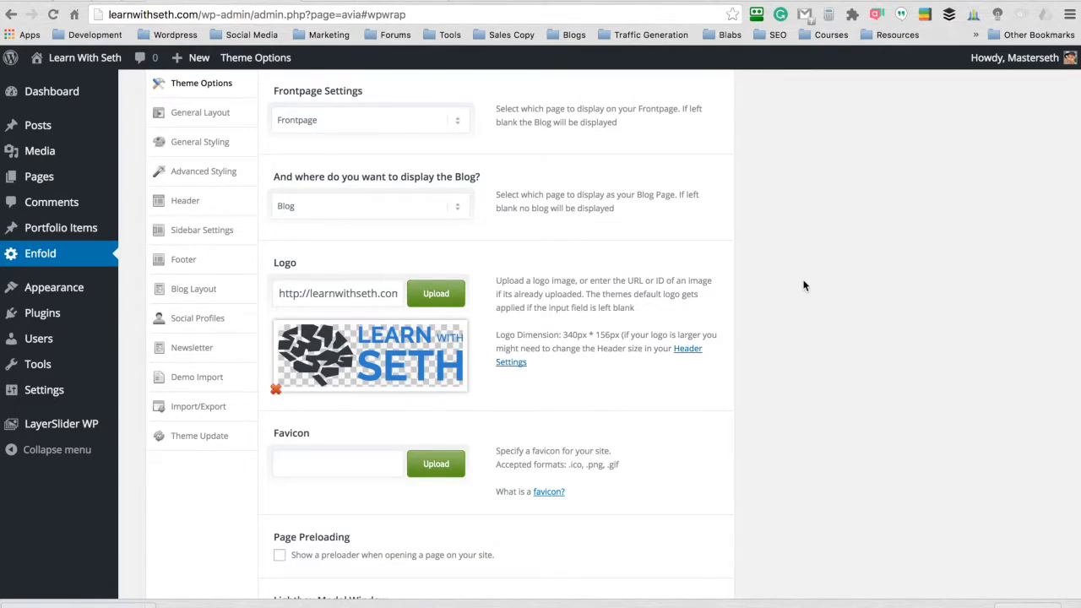
scroll(804, 285, "up", 2)
left_click(666, 118)
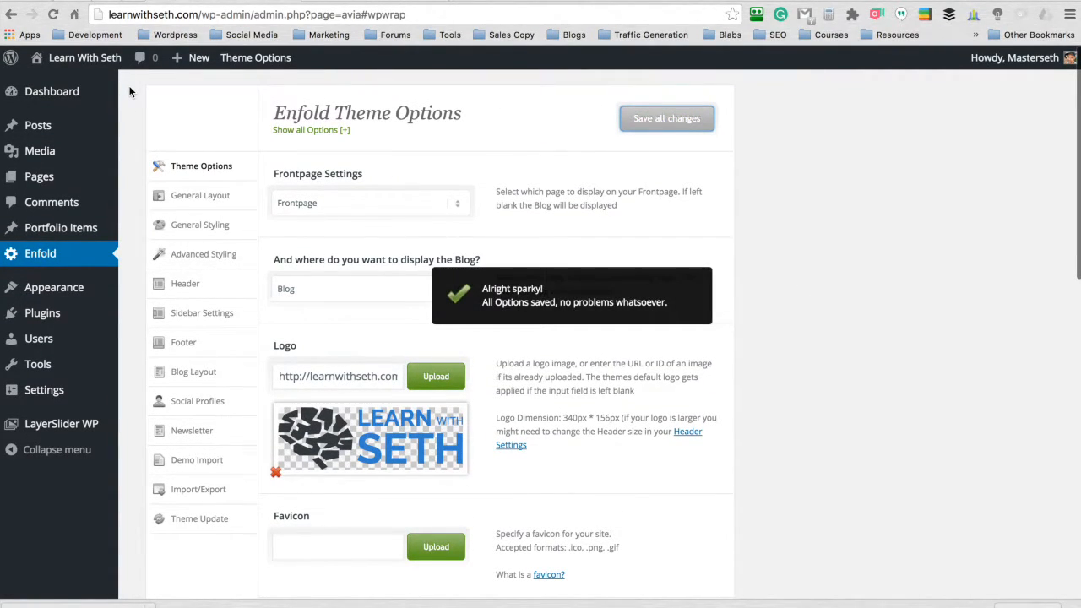
- In the Enfold header's transparency options, use LogoMakr.png at full size as the transparency logo and save the changes
scroll(130, 91, "down", 1)
left_click(212, 279)
scroll(528, 217, "down", 2)
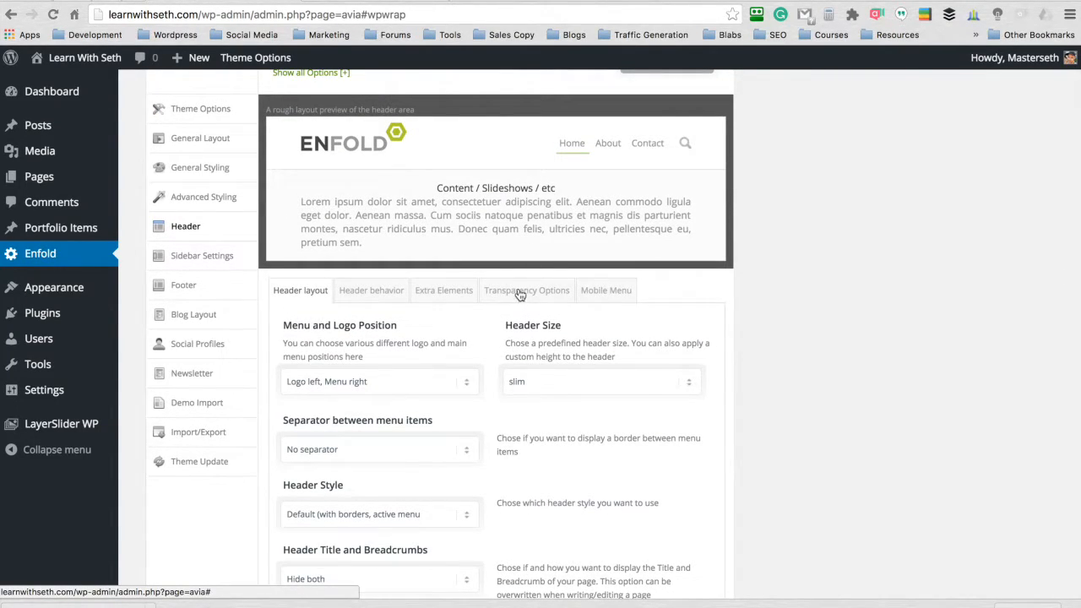
left_click(548, 294)
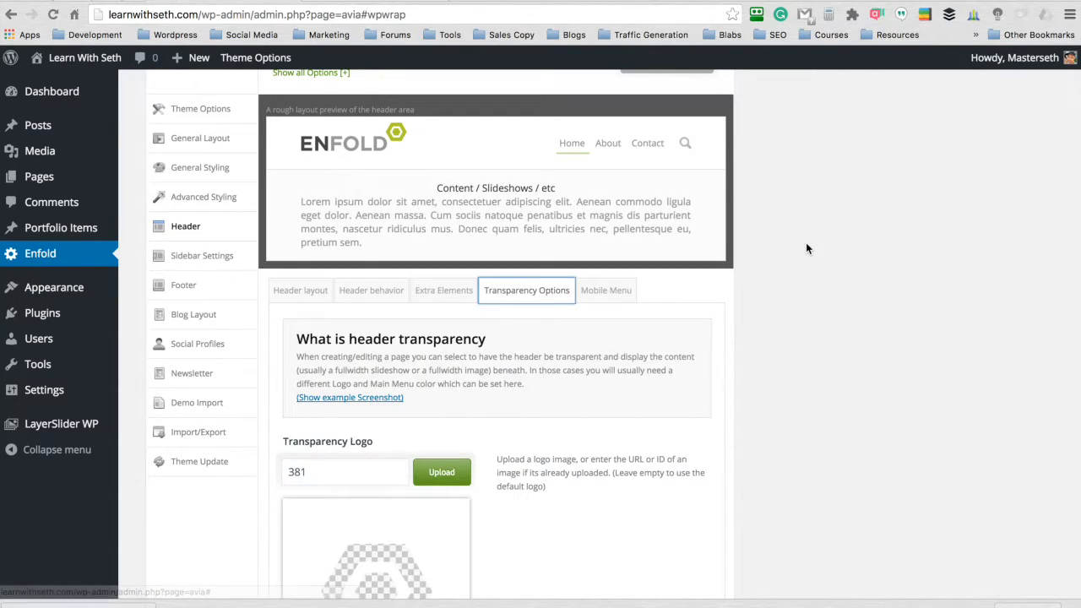
scroll(806, 245, "down", 5)
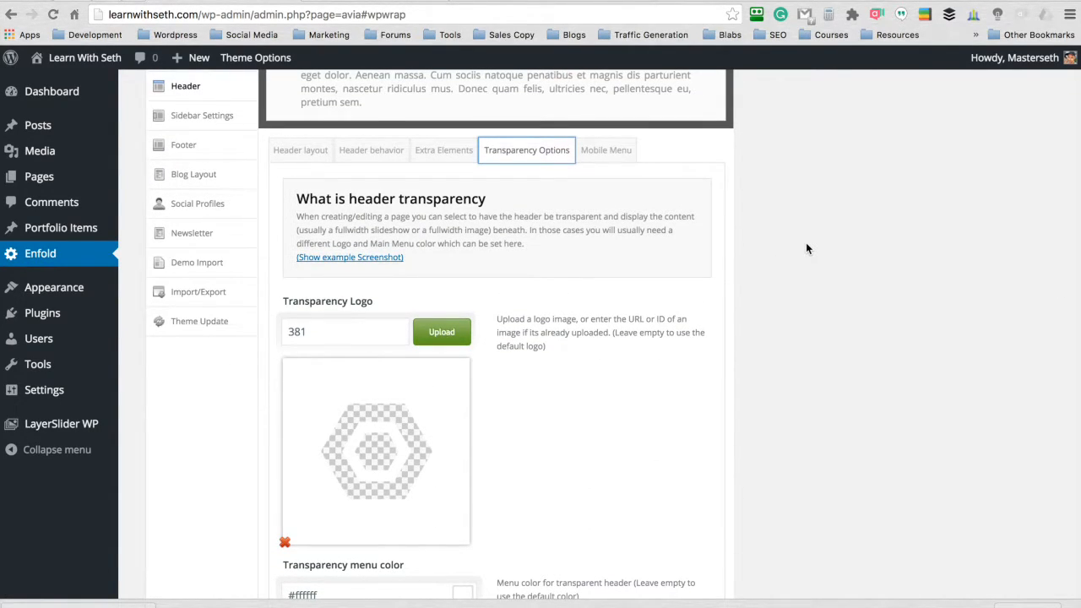
scroll(806, 248, "down", 2)
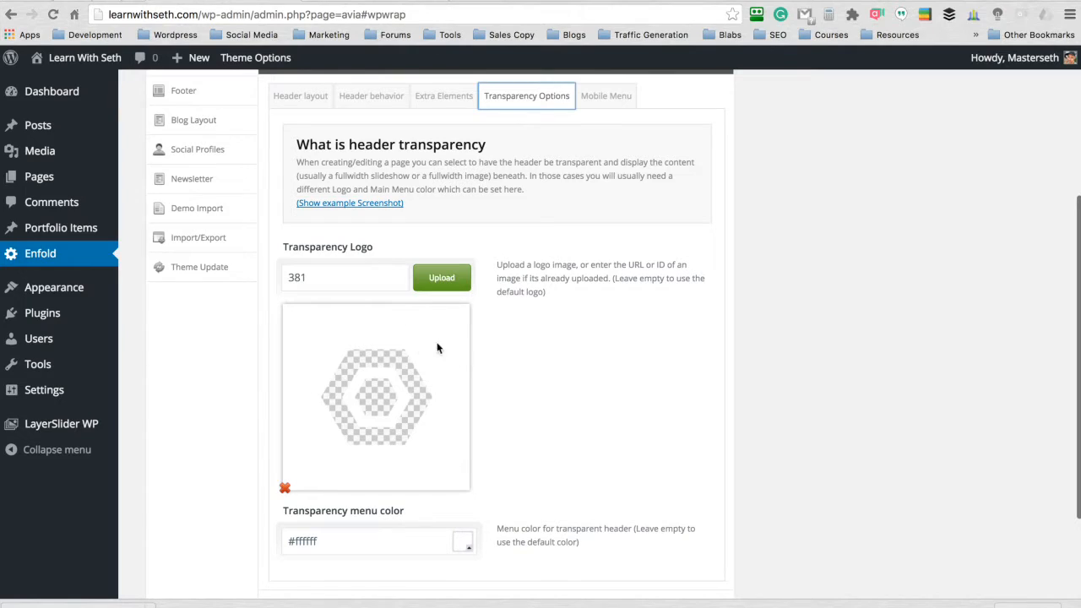
left_click(442, 280)
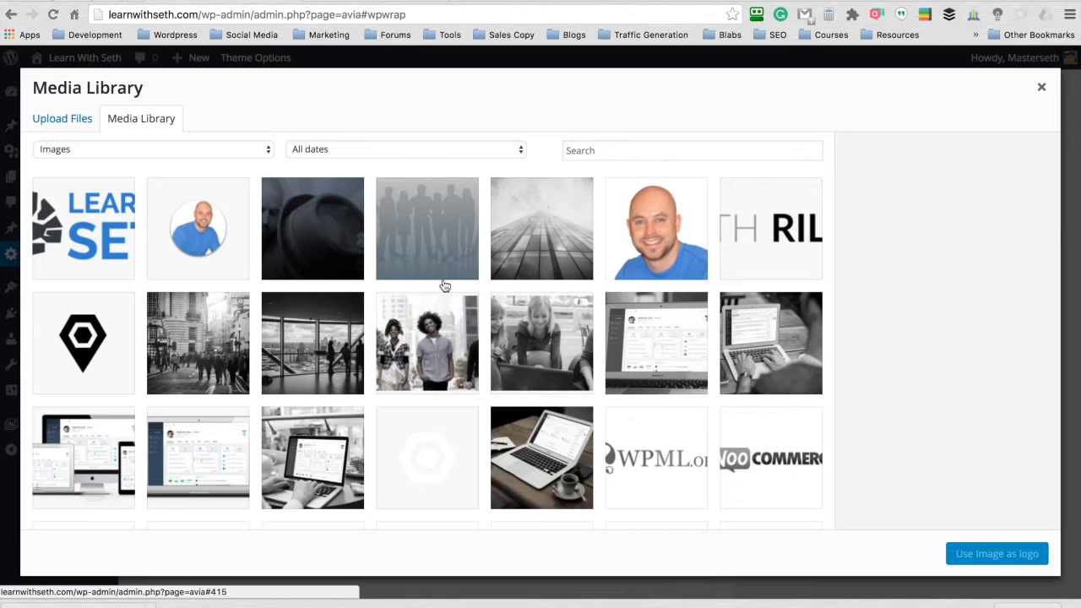
left_click(81, 235)
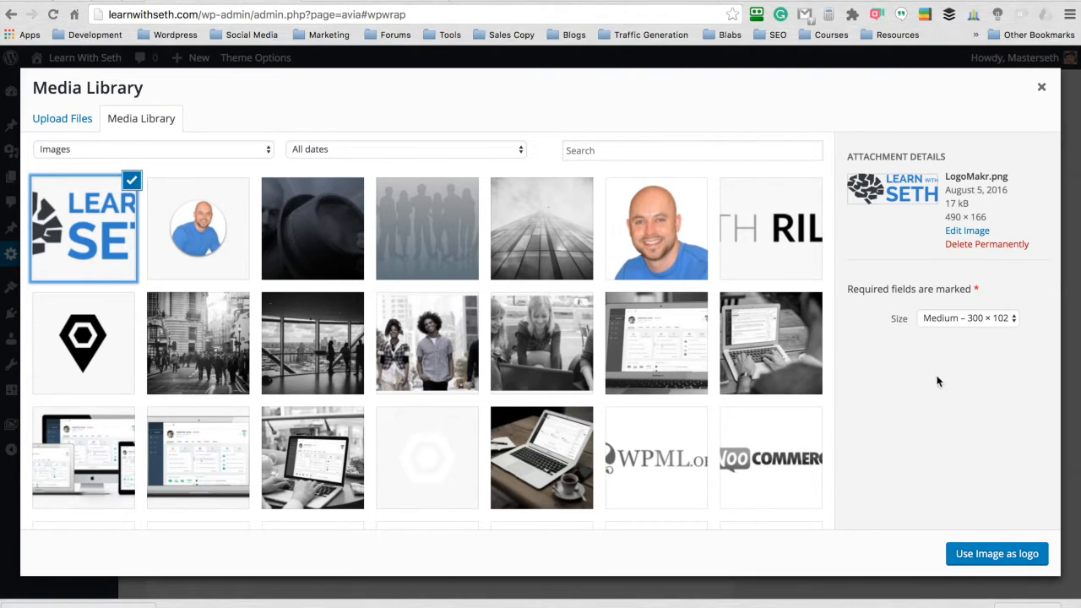
left_click(971, 324)
left_click(965, 333)
left_click(991, 556)
scroll(744, 399, "up", 5)
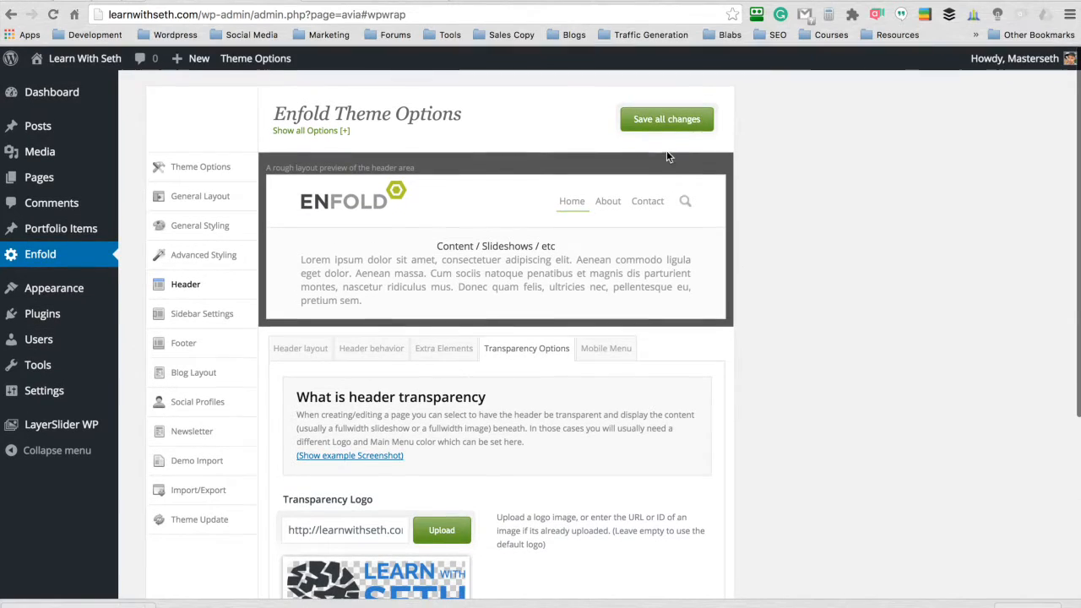
left_click(667, 118)
scroll(753, 93, "down", 3)
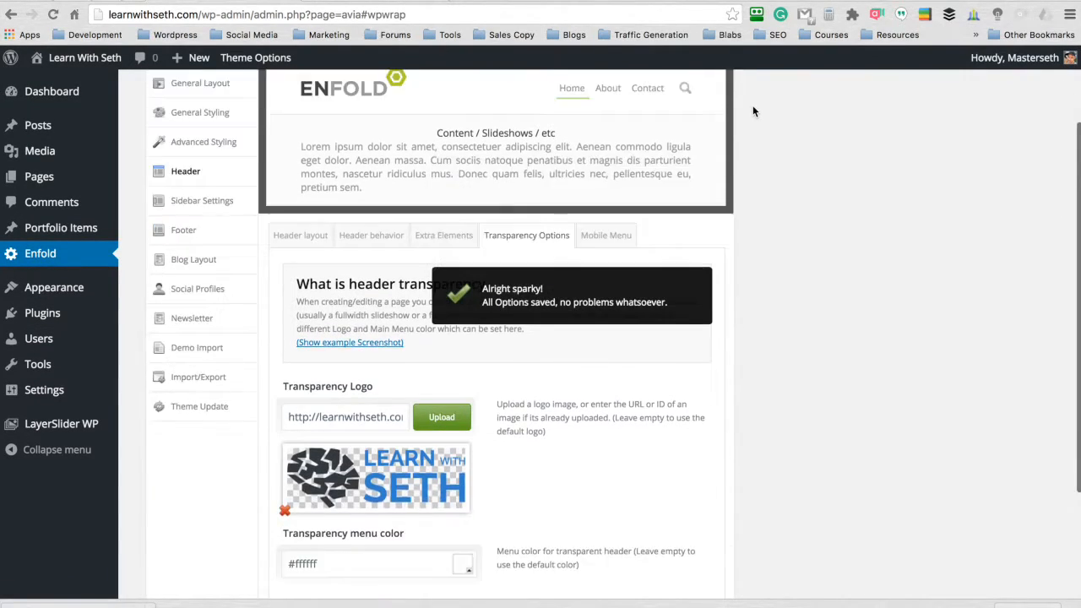
scroll(754, 111, "down", 4)
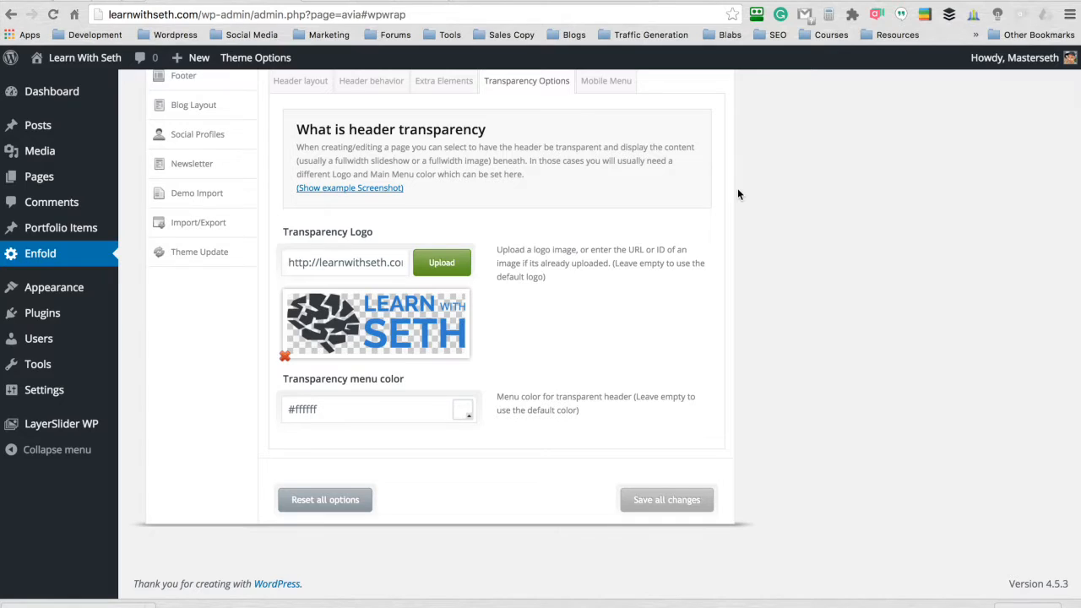
scroll(738, 195, "up", 2)
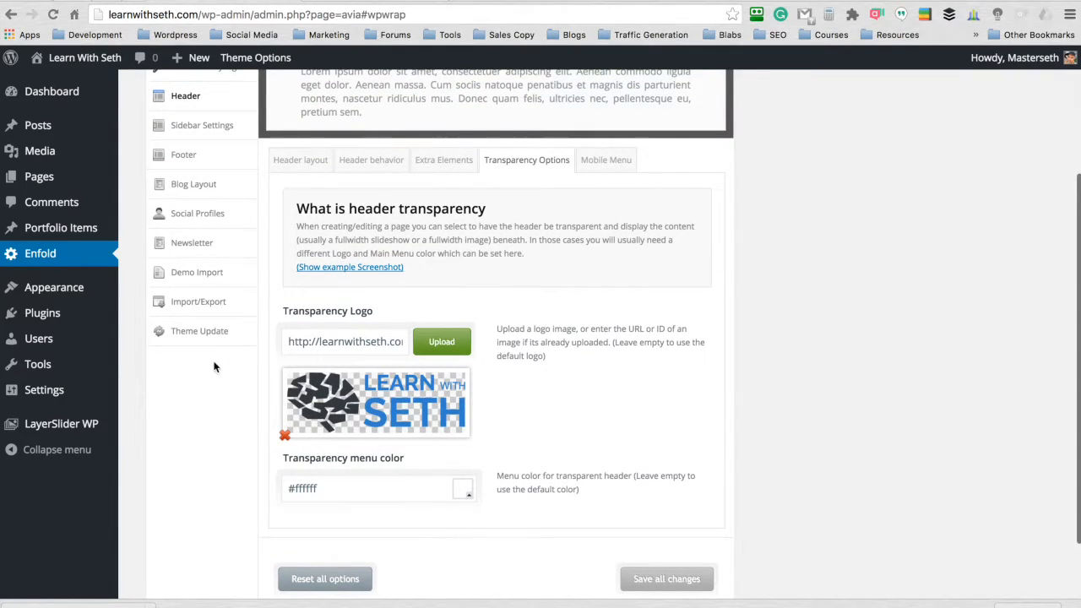
scroll(263, 278, "up", 5)
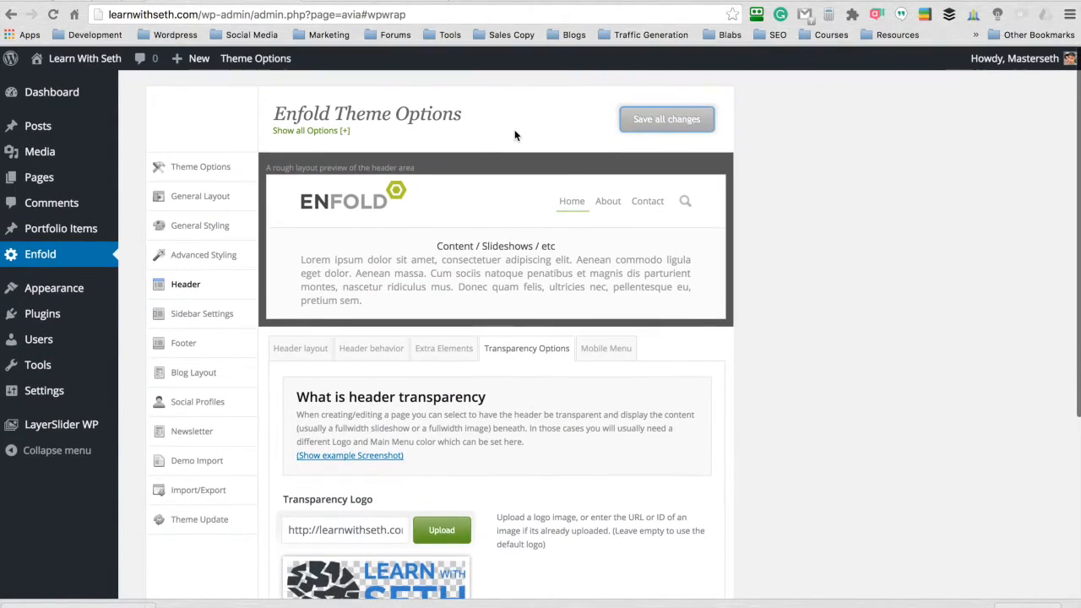
scroll(751, 99, "down", 3)
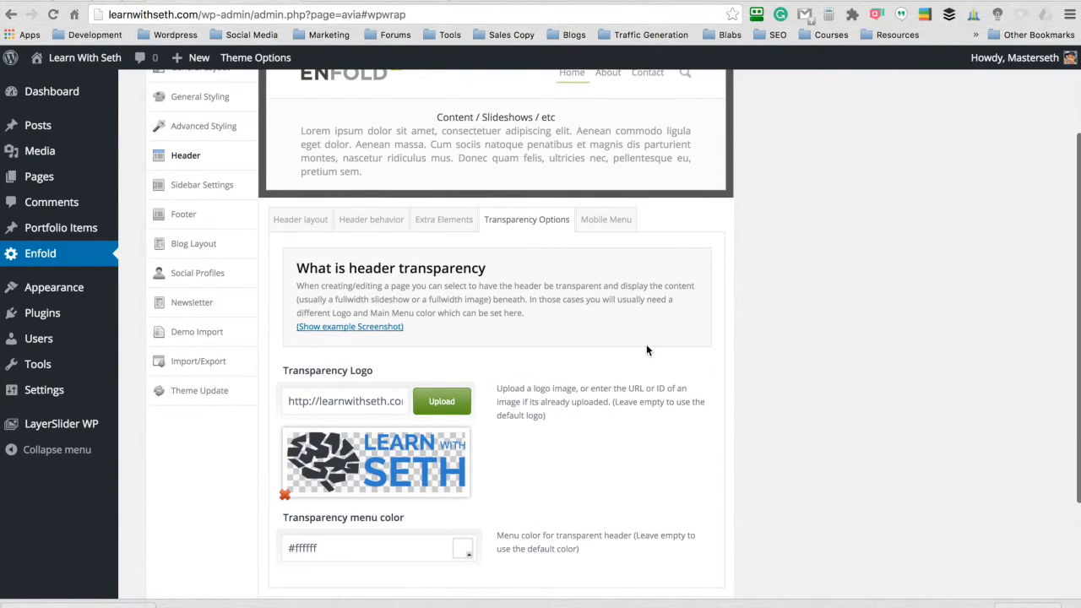
scroll(748, 245, "up", 3)
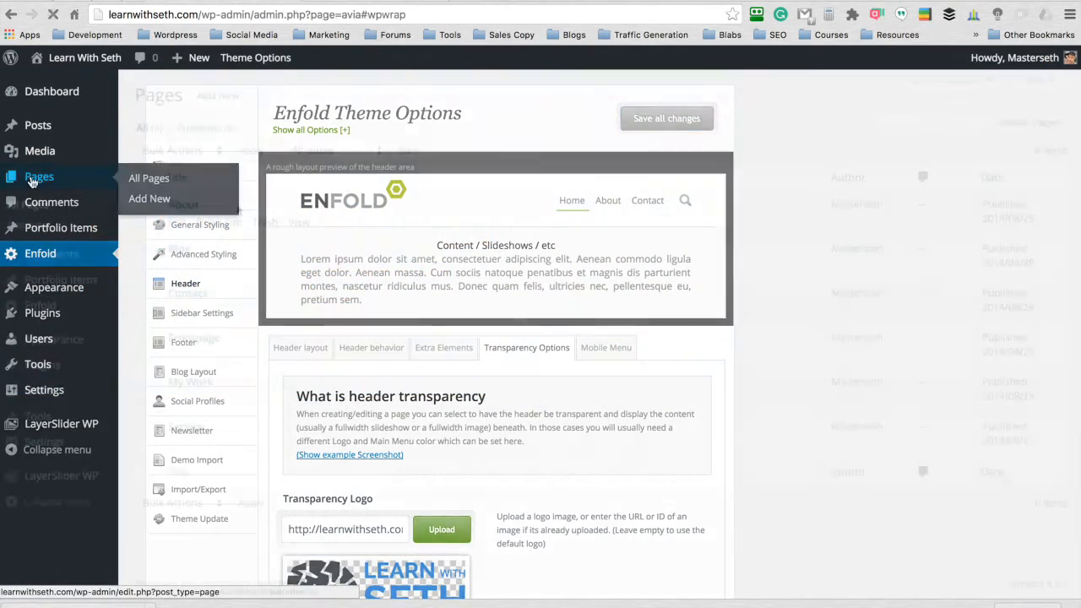
- Open the Frontpage page for editing and set its header visibility and transparency to No transparency
left_click(39, 175)
left_click(177, 356)
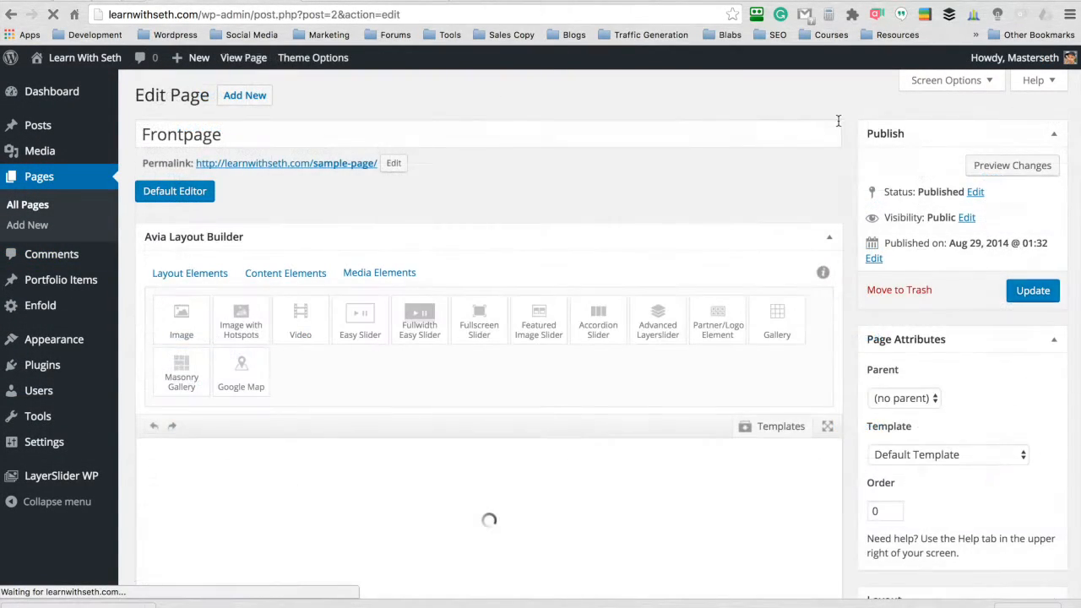
scroll(848, 118, "down", 10)
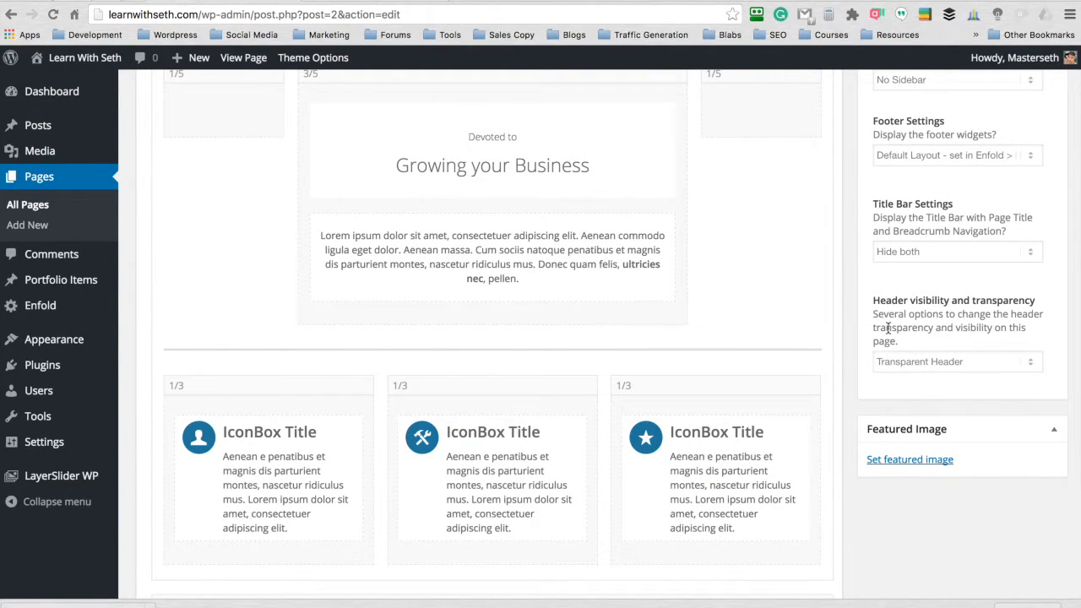
left_click(1002, 364)
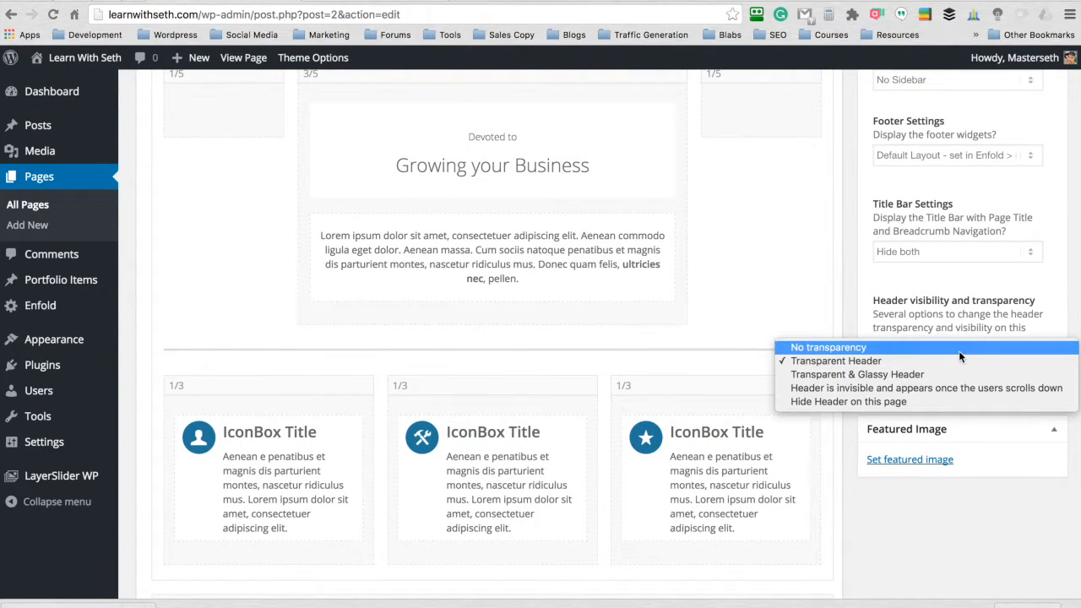
left_click(959, 349)
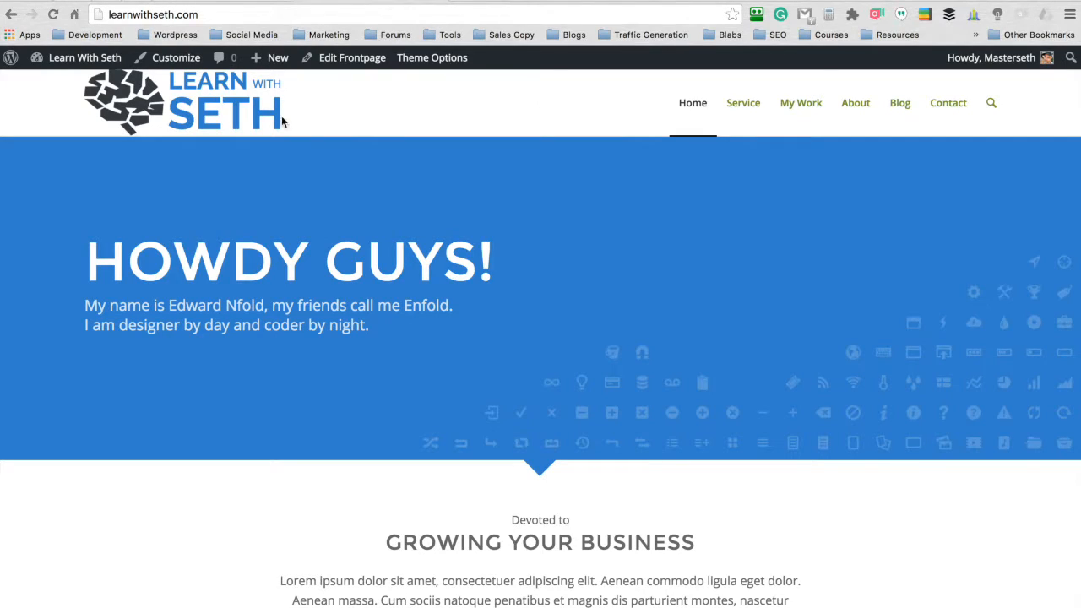
- Inspect the header logo on the live homepage and set the padding of its .logo img rule to 10px
right_click(222, 92)
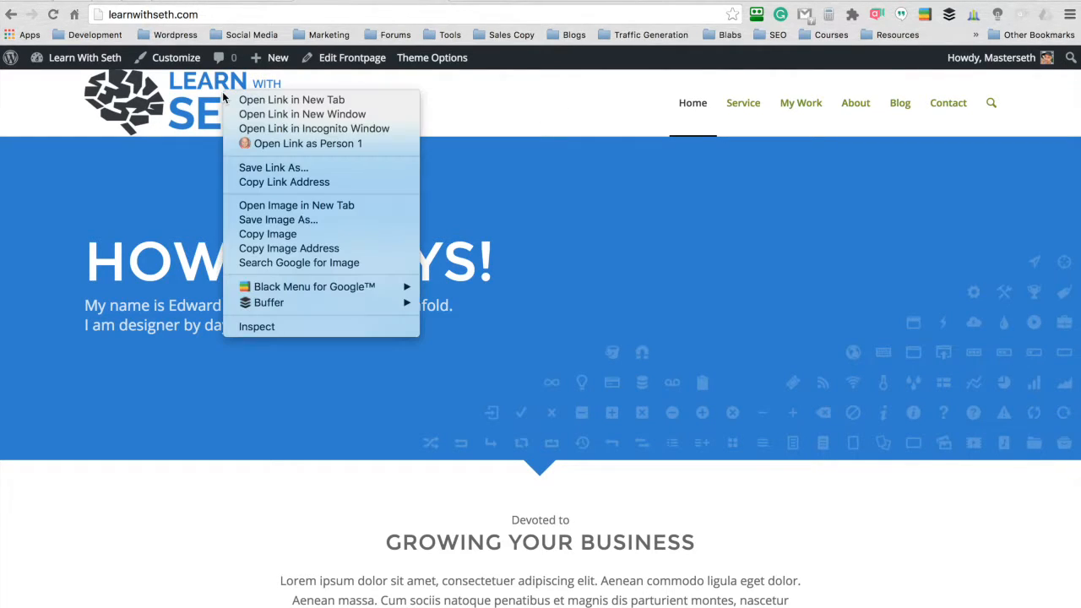
left_click(258, 326)
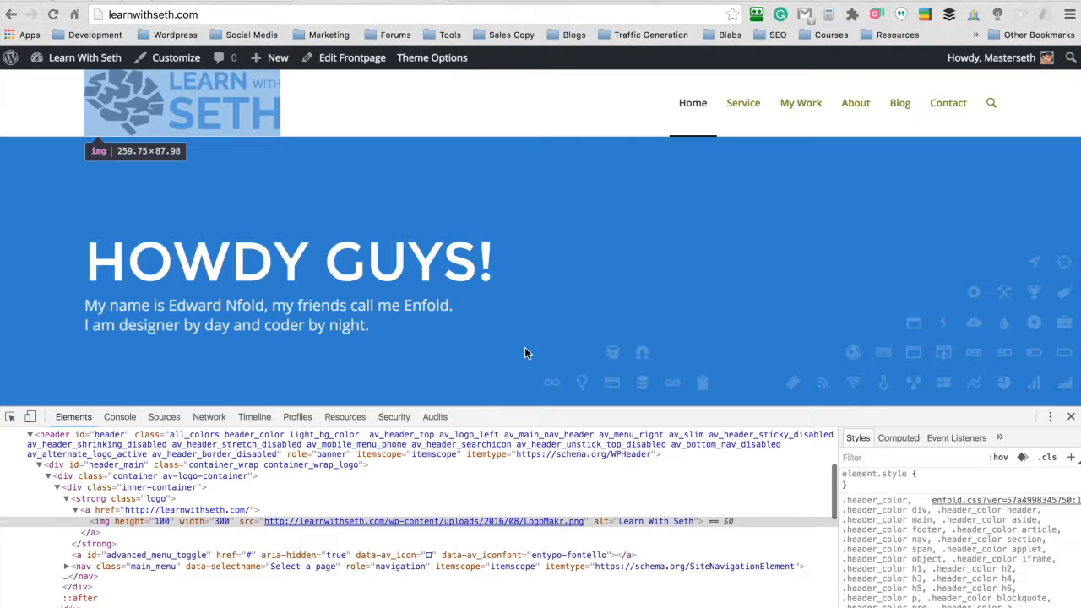
scroll(955, 496, "down", 3)
scroll(955, 496, "down", 10)
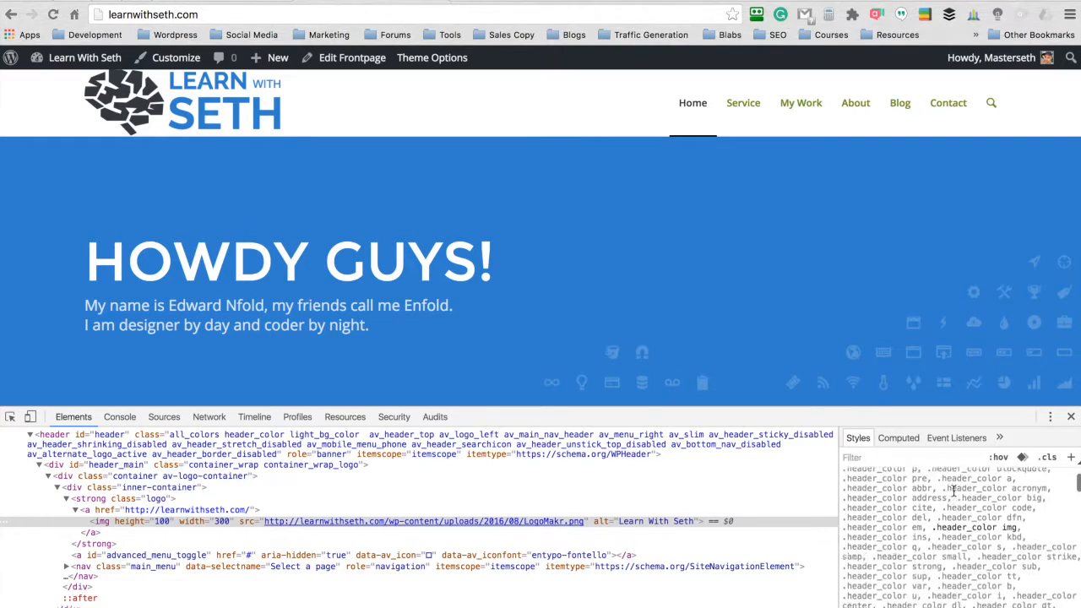
scroll(955, 494, "down", 8)
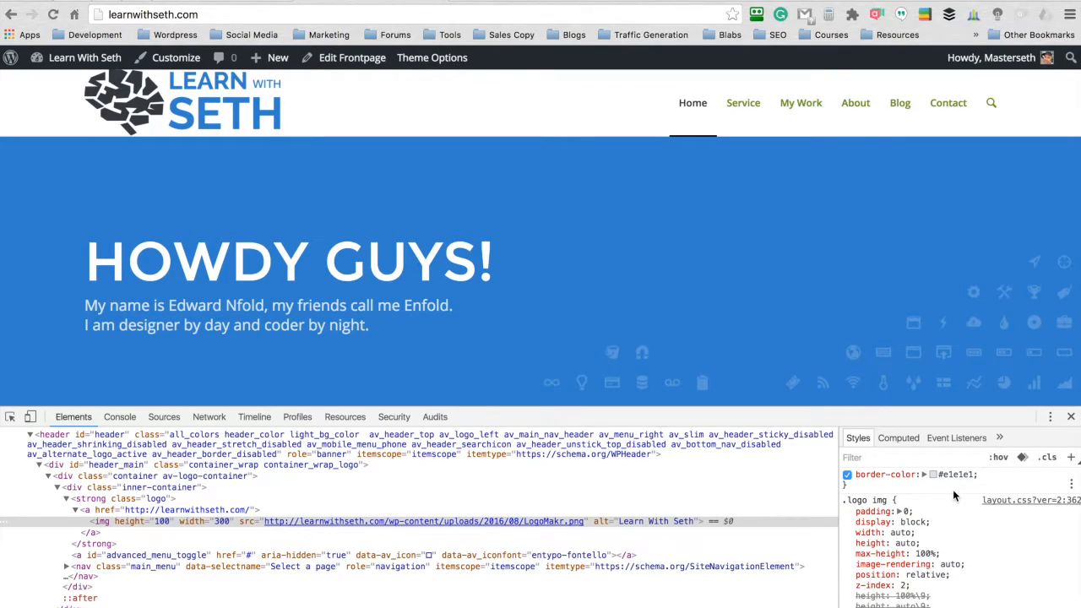
scroll(953, 489, "down", 1)
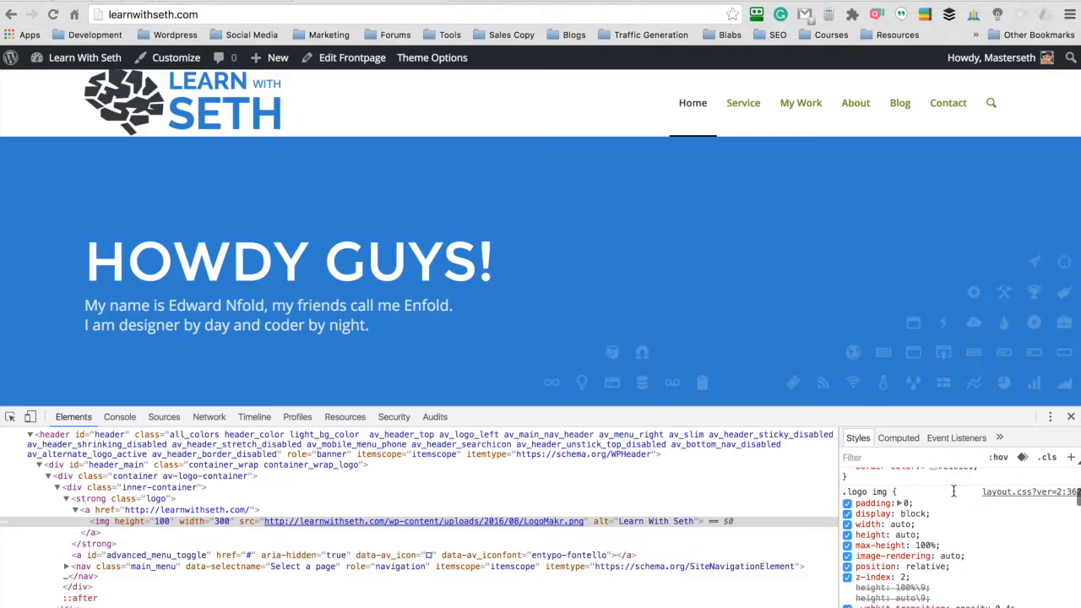
left_click(883, 492)
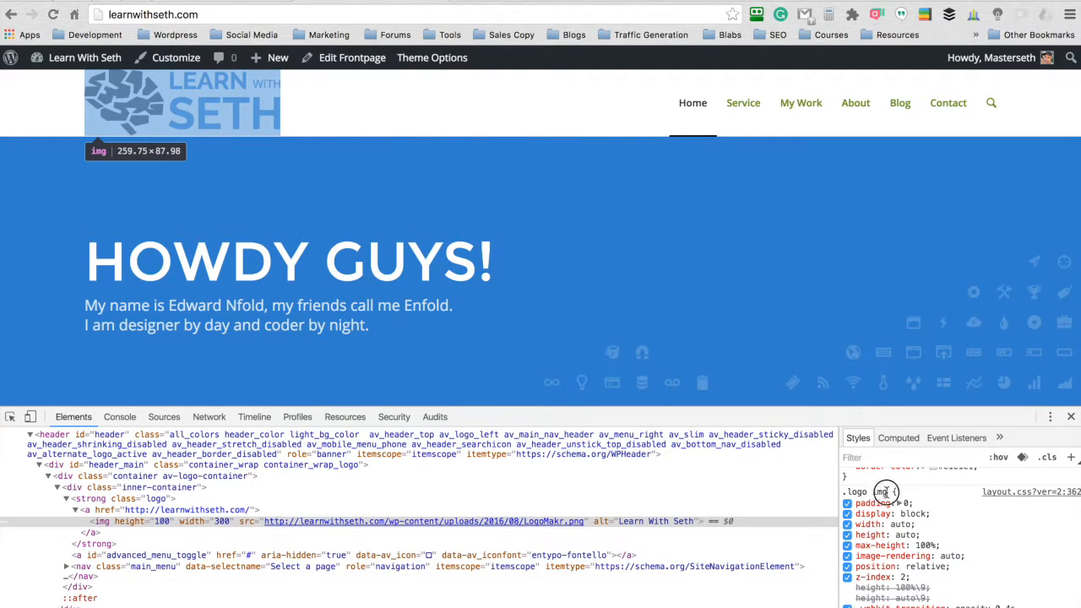
scroll(919, 492, "down", 1)
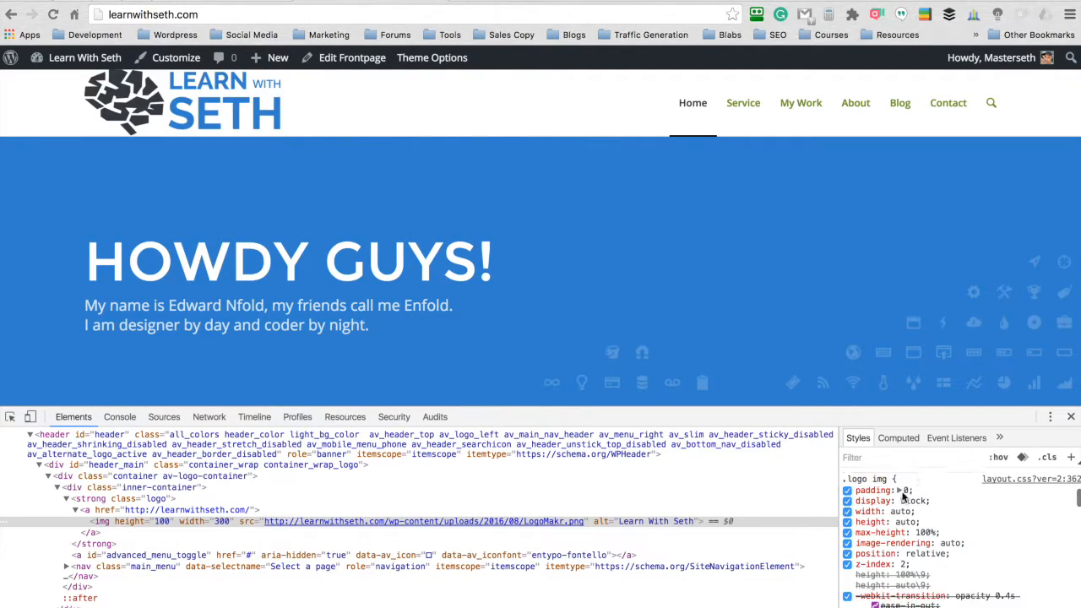
left_click(904, 491)
left_click(1025, 500)
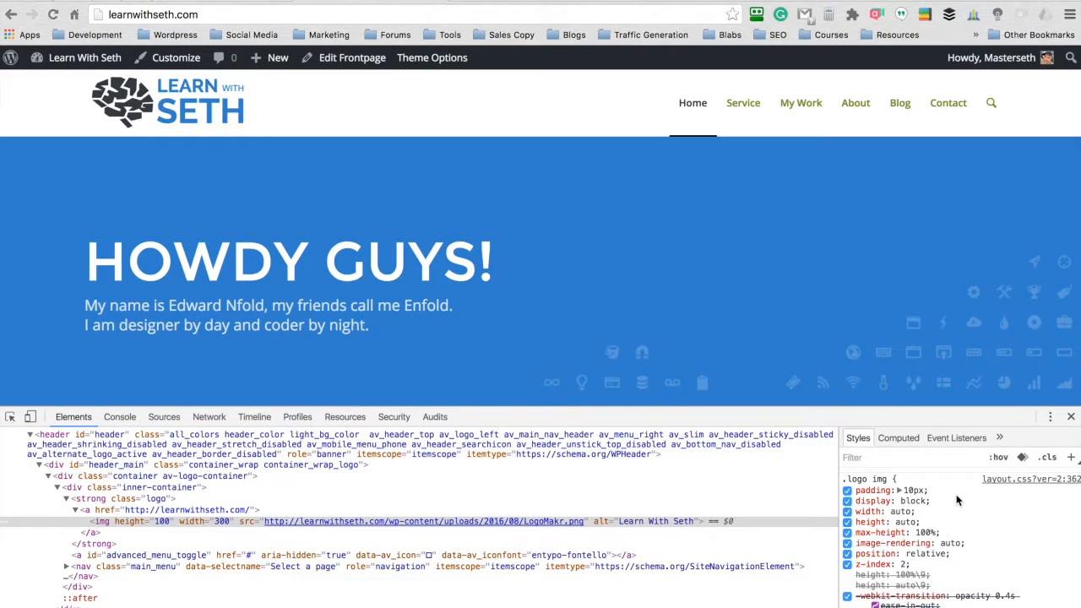
- Copy the edited .logo img rule into Quick CSS in Enfold's General Styling options and save the changes
scroll(959, 494, "down", 2)
left_click_drag(848, 593, 843, 497)
scroll(850, 517, "up", 2)
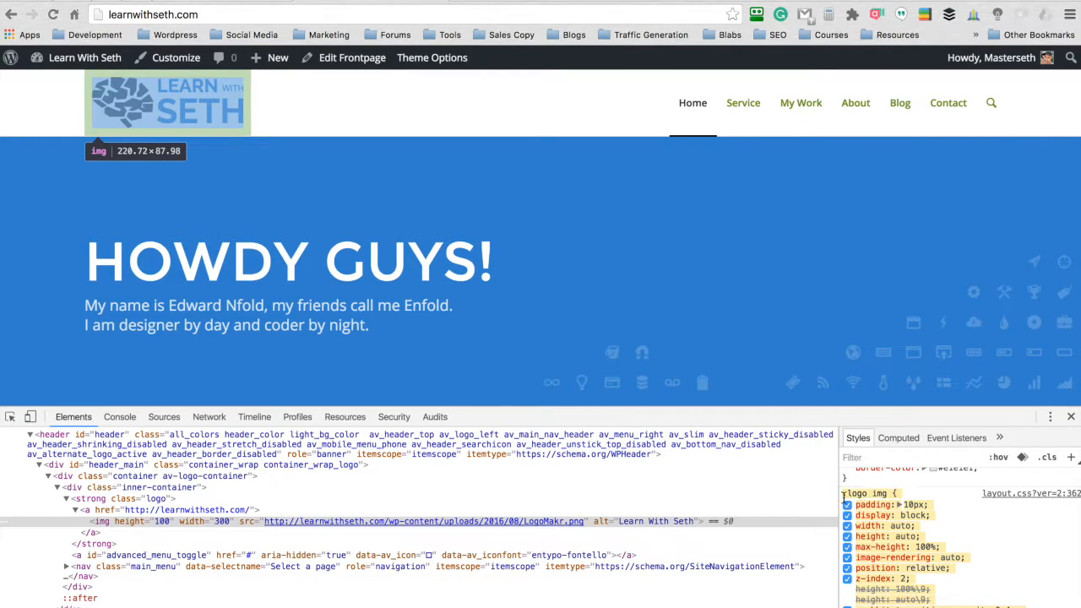
left_click(352, 58)
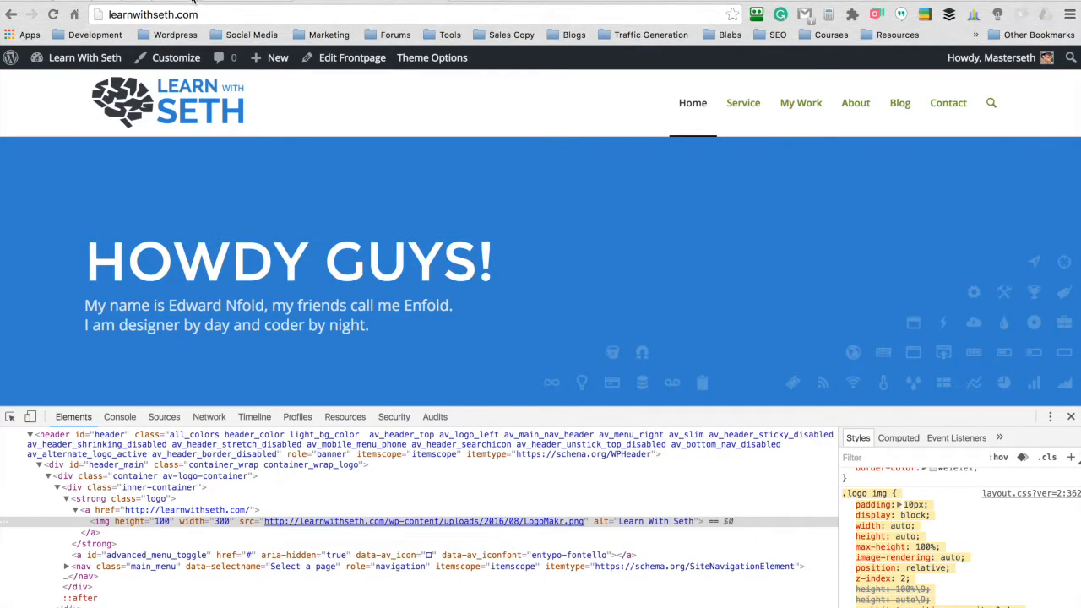
left_click(59, 305)
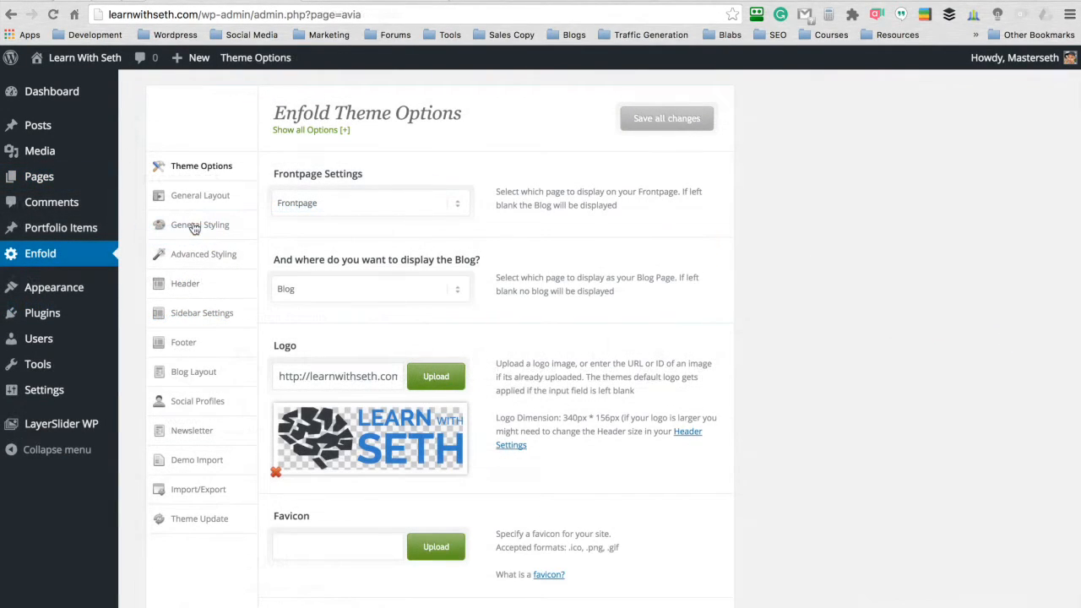
left_click(193, 226)
scroll(304, 201, "down", 15)
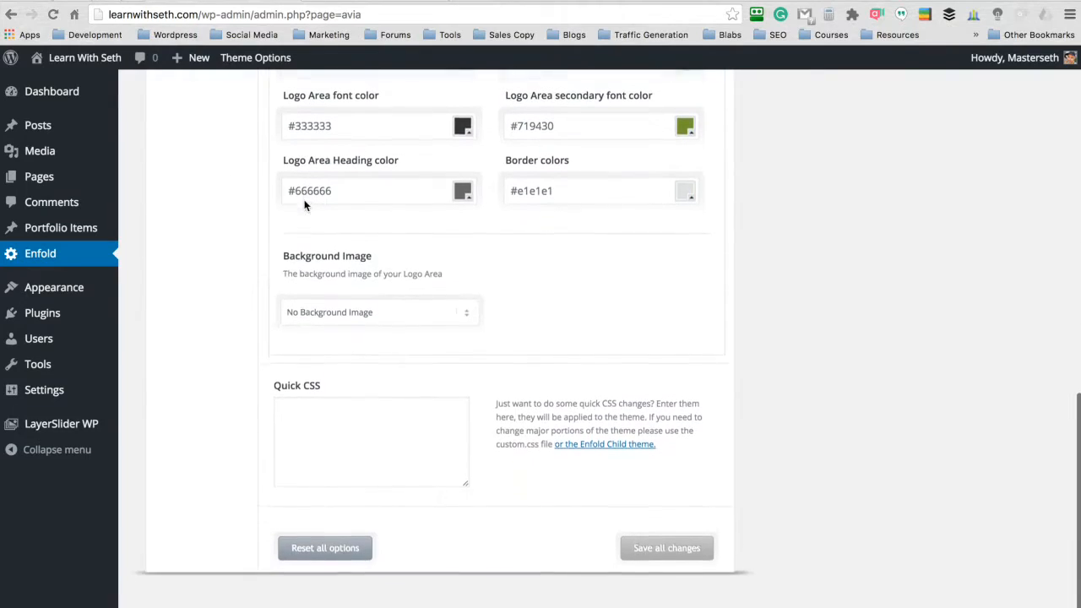
left_click(334, 414)
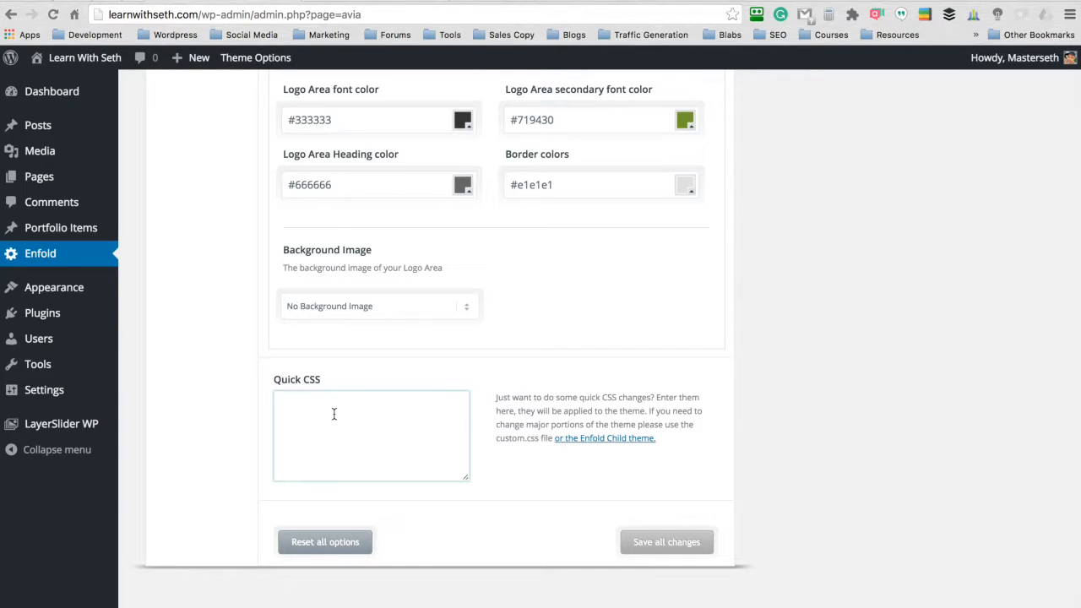
key("ctrl+v")
left_click(684, 543)
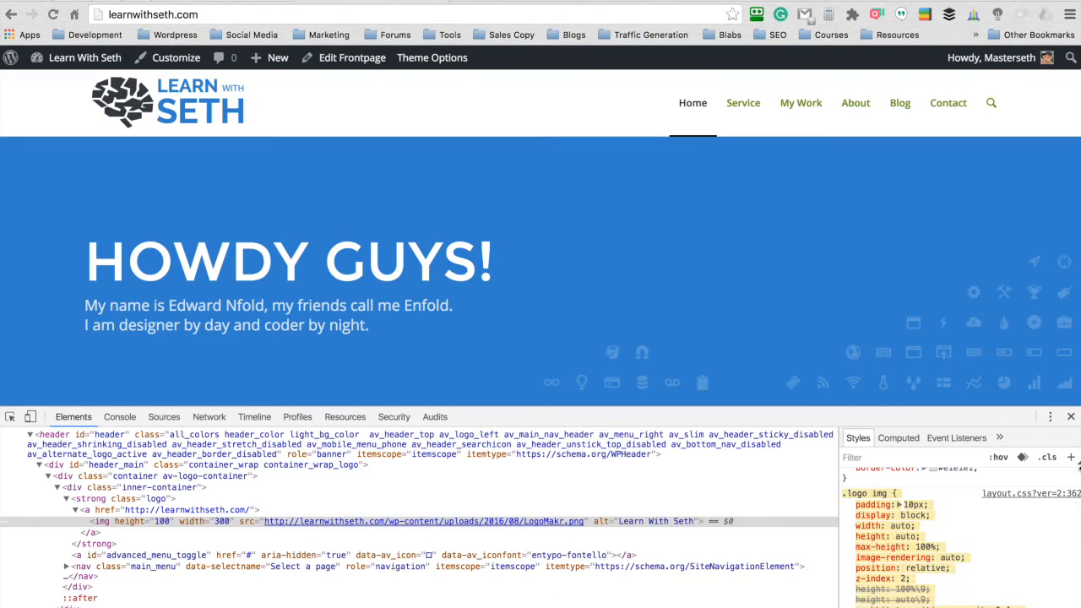
- Close the developer tools on the live homepage and review the predefined color schemes in Enfold's General Styling options
left_click(1071, 416)
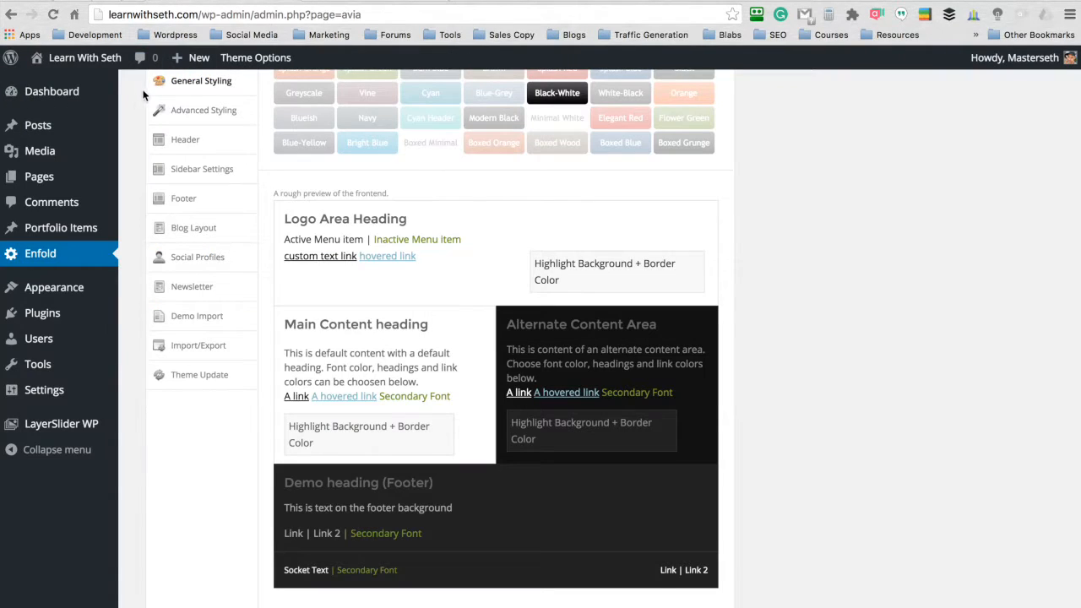
scroll(134, 108, "up", 3)
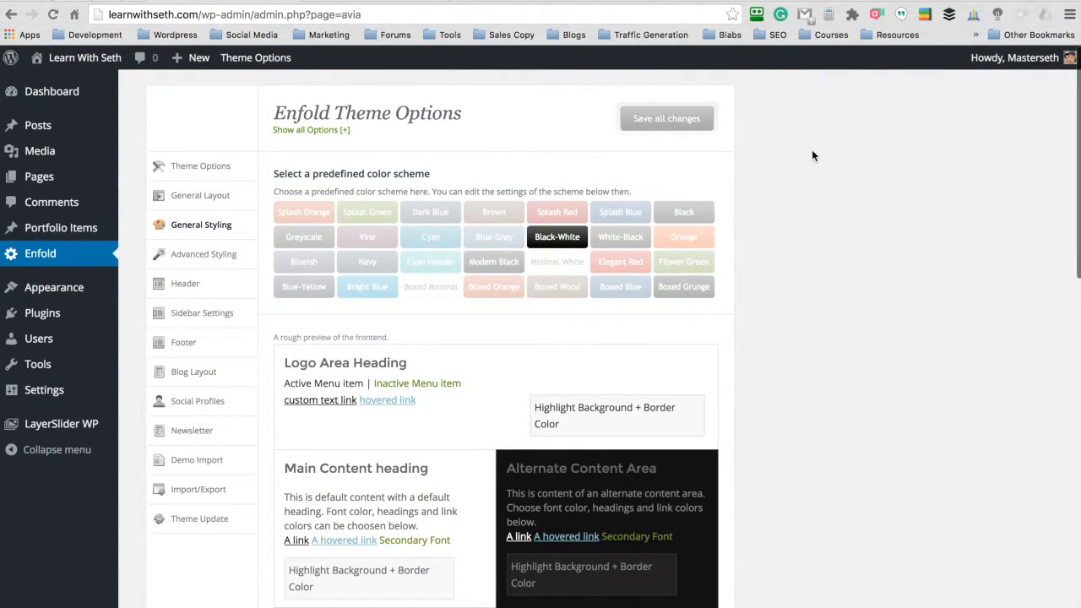
scroll(790, 169, "down", 1)
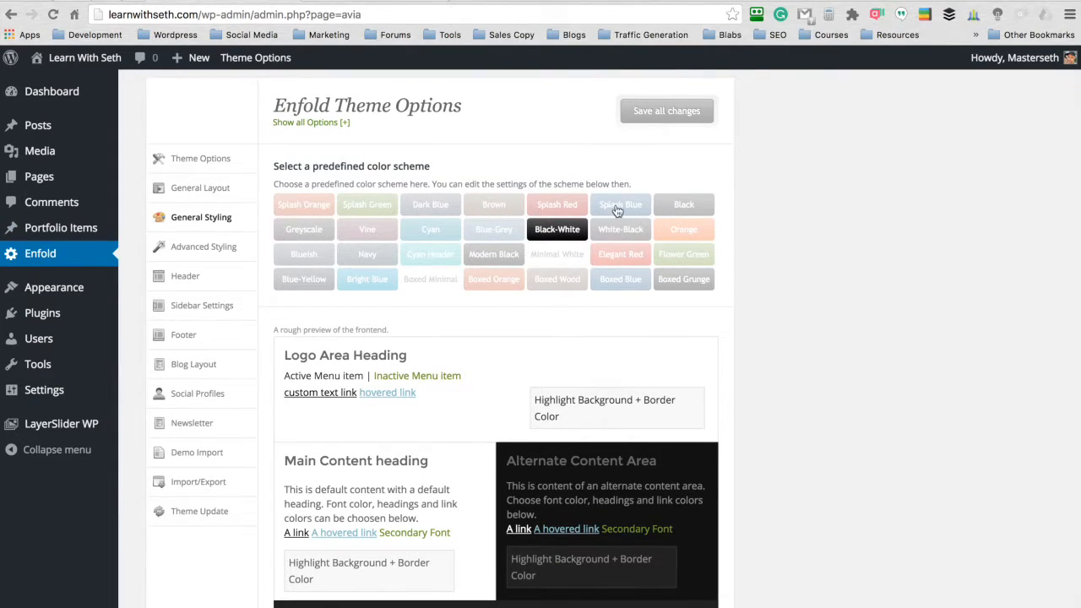
scroll(746, 101, "down", 2)
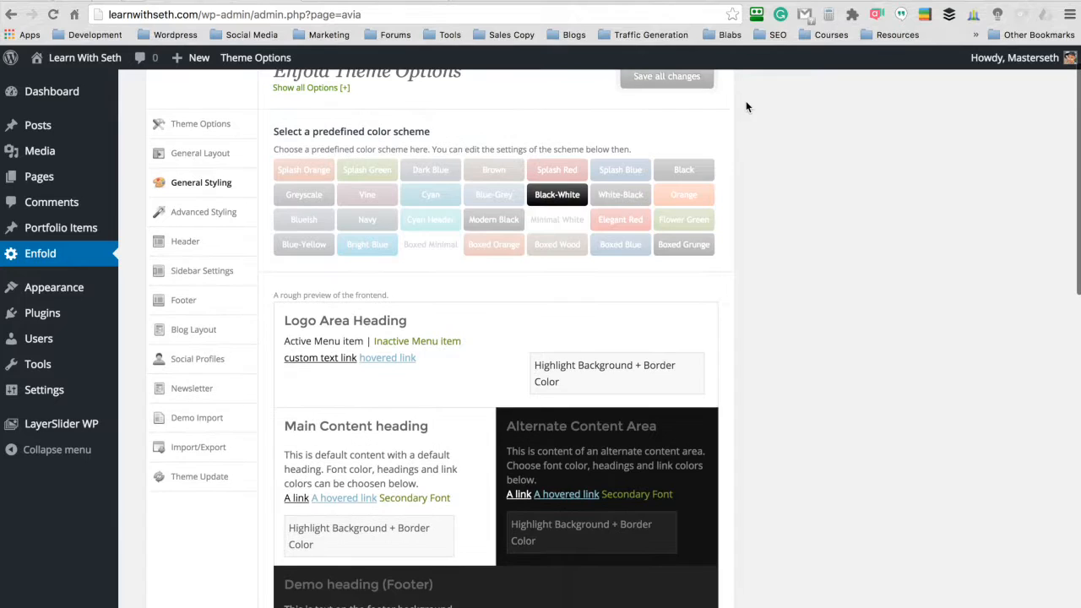
- Select the Splash Blue predefined color scheme in Enfold's General Styling options and check the frontend preview
scroll(746, 100, "up", 3)
left_click(617, 215)
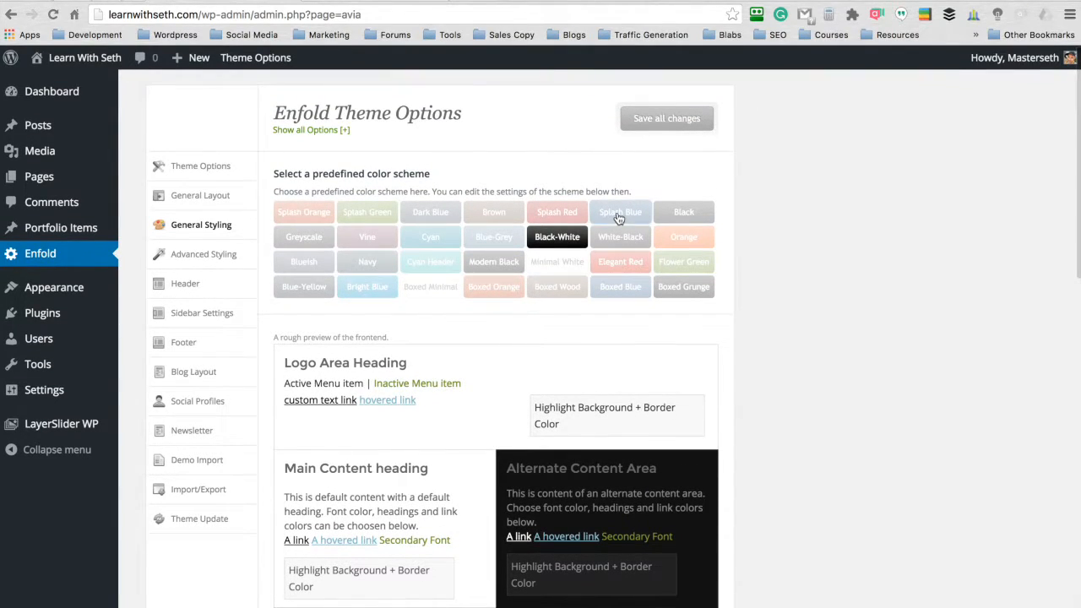
scroll(747, 103, "down", 5)
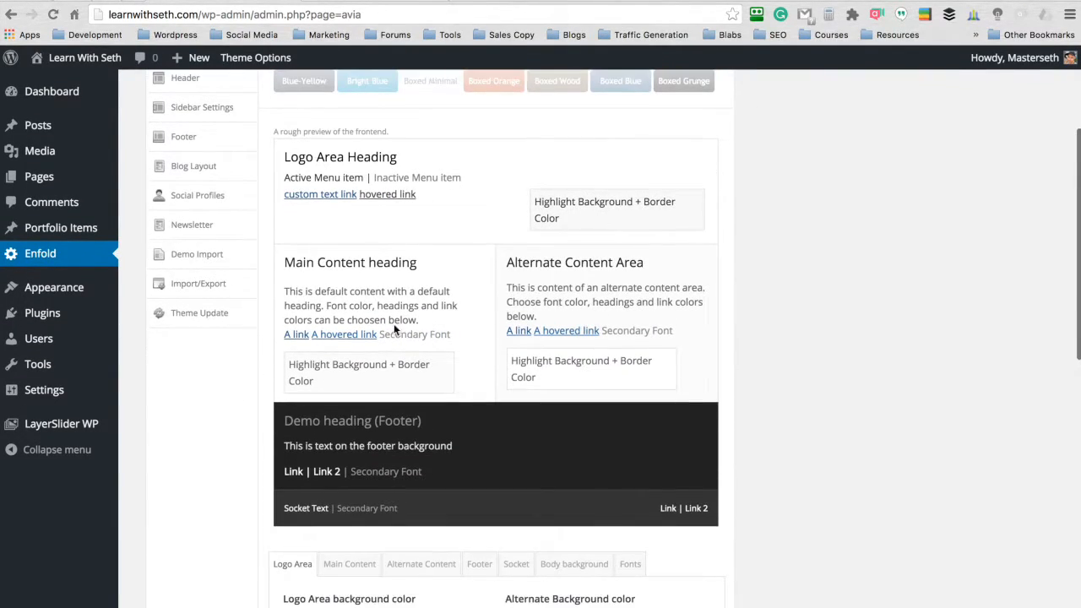
scroll(774, 219, "down", 1)
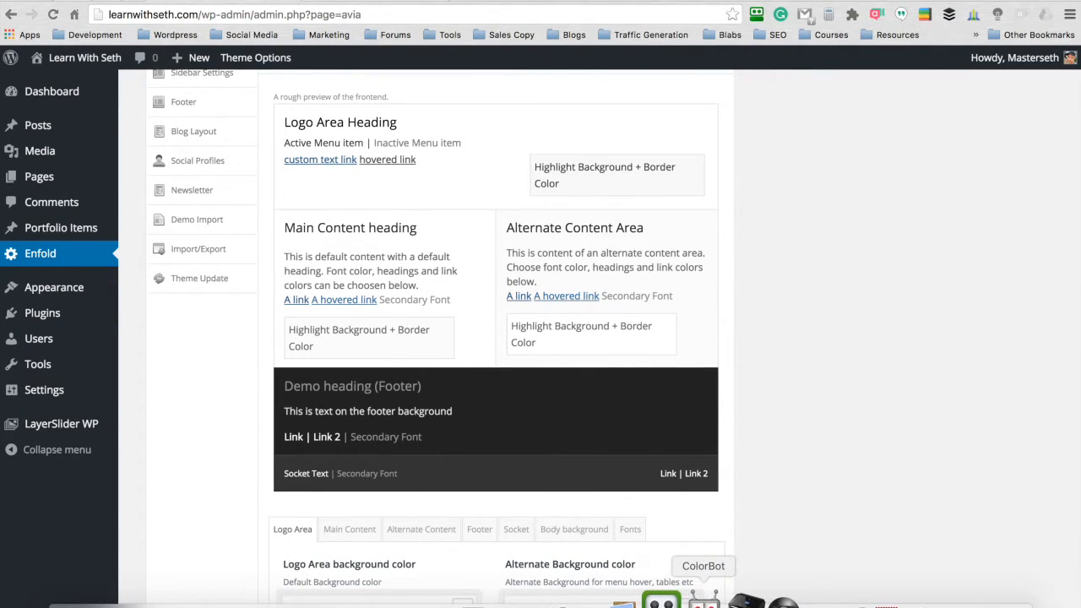
- Switch to ColorBot and copy the blue #1E73BE from the Seth's Sites palette, then return to the Enfold styling options
left_click(703, 598)
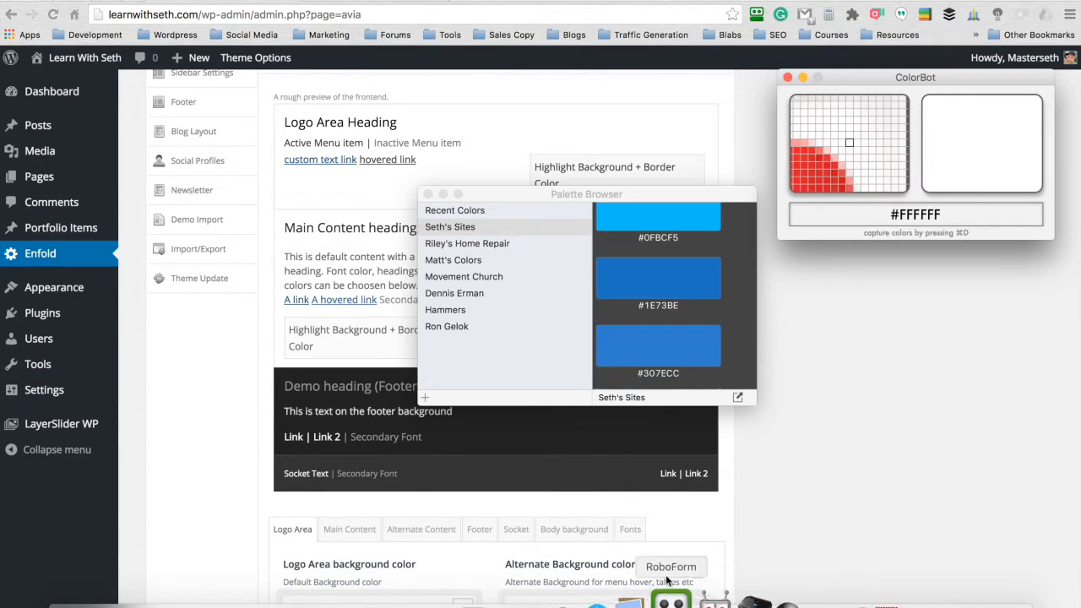
left_click(662, 280)
left_click(825, 292)
scroll(352, 303, "up", 1)
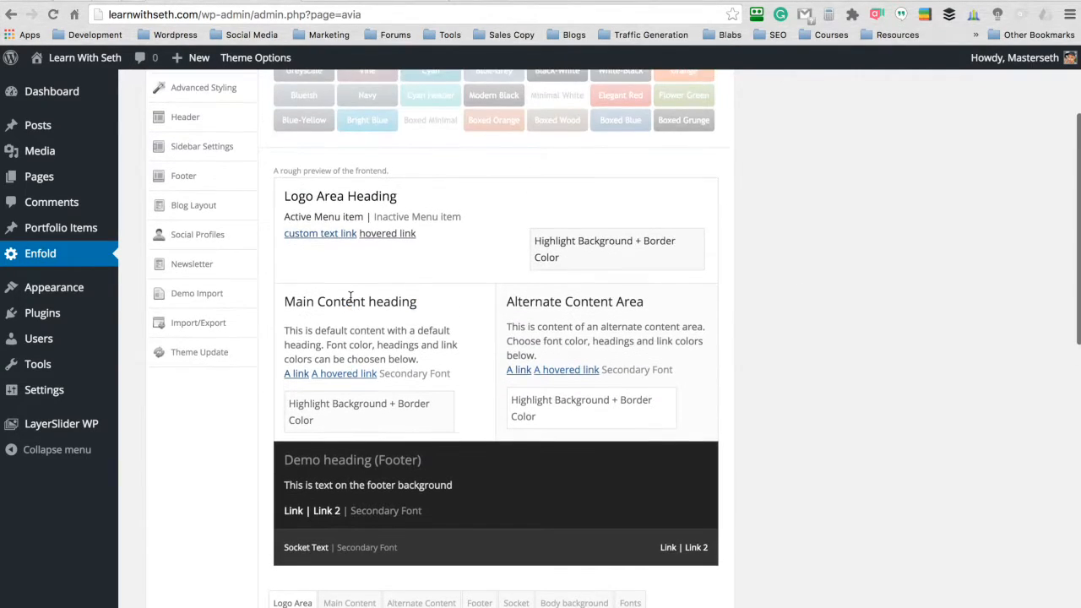
- Review the color settings of each site section and set the Logo Area primary color to #1e73be
scroll(352, 303, "down", 8)
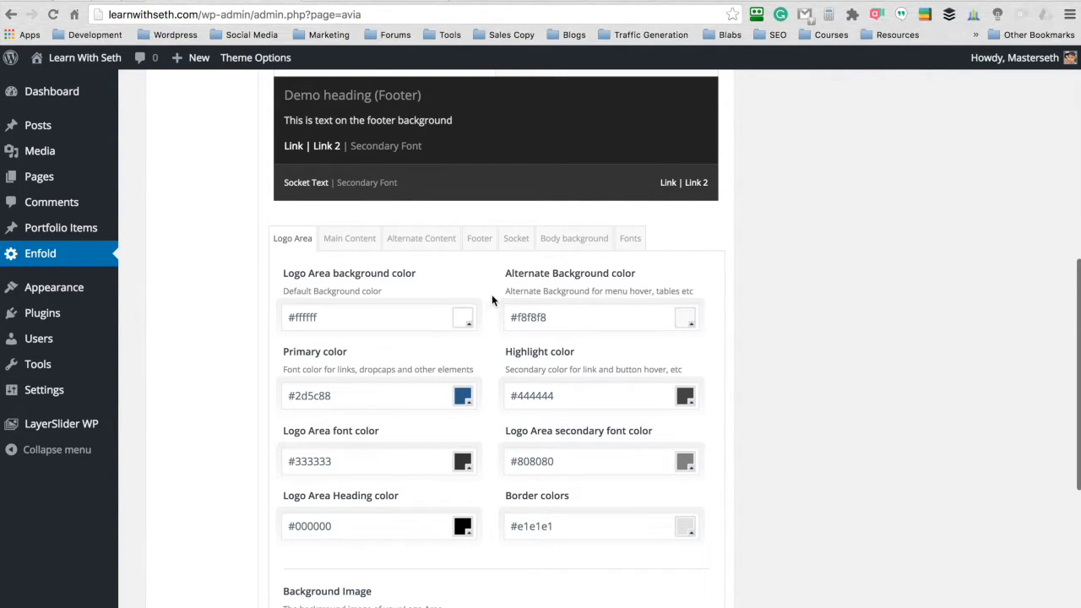
left_click(350, 242)
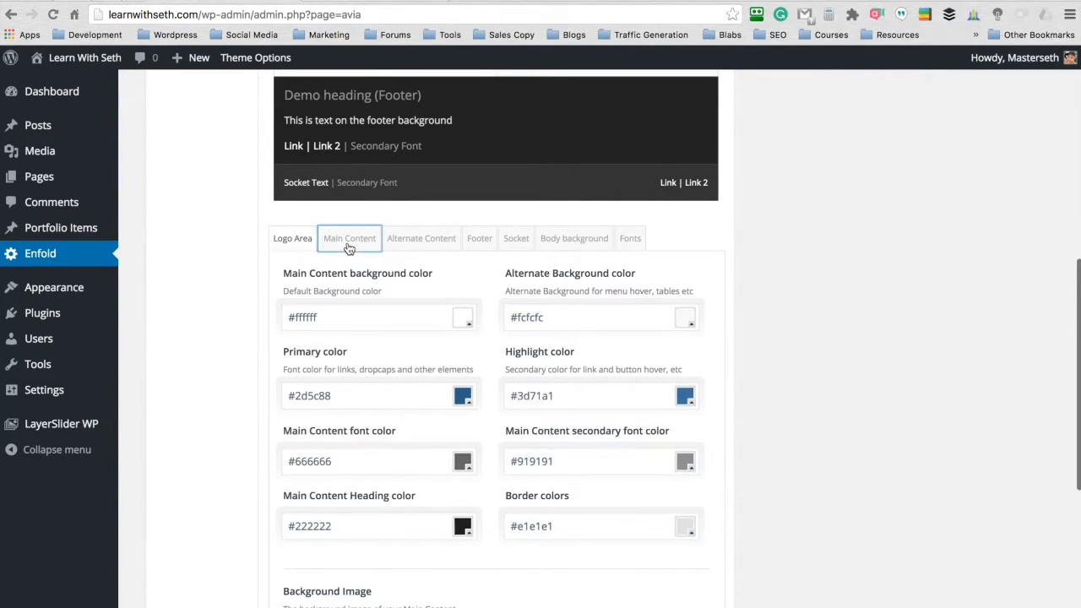
left_click(428, 246)
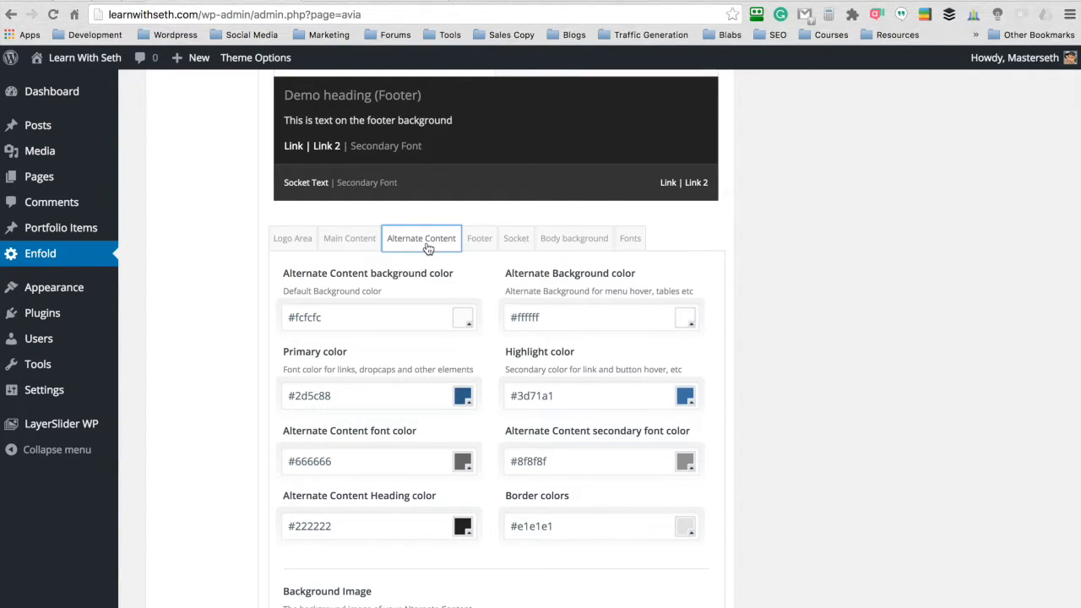
left_click(480, 250)
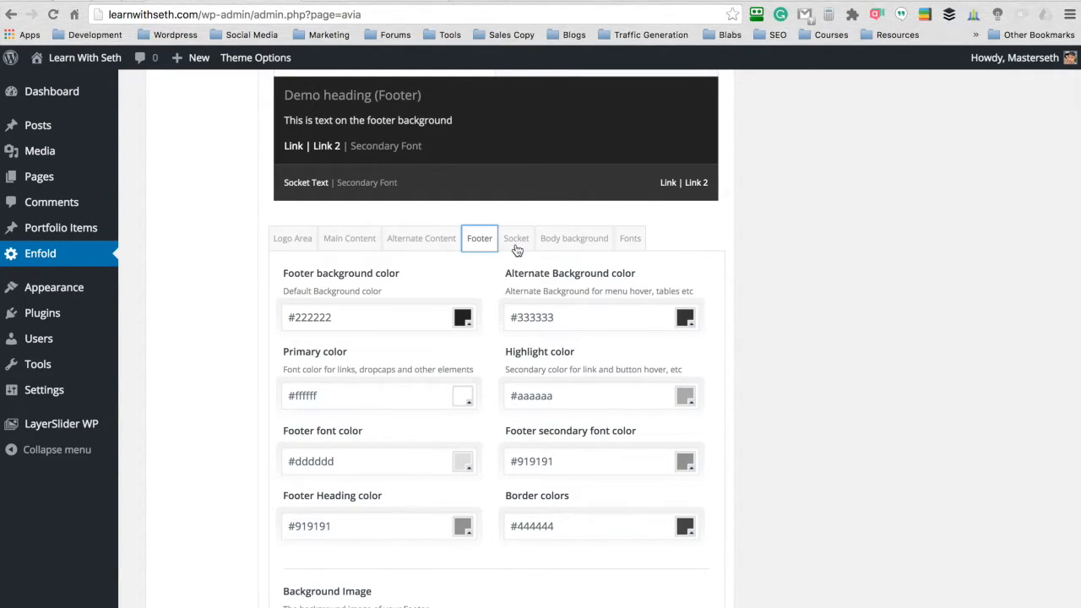
left_click(518, 247)
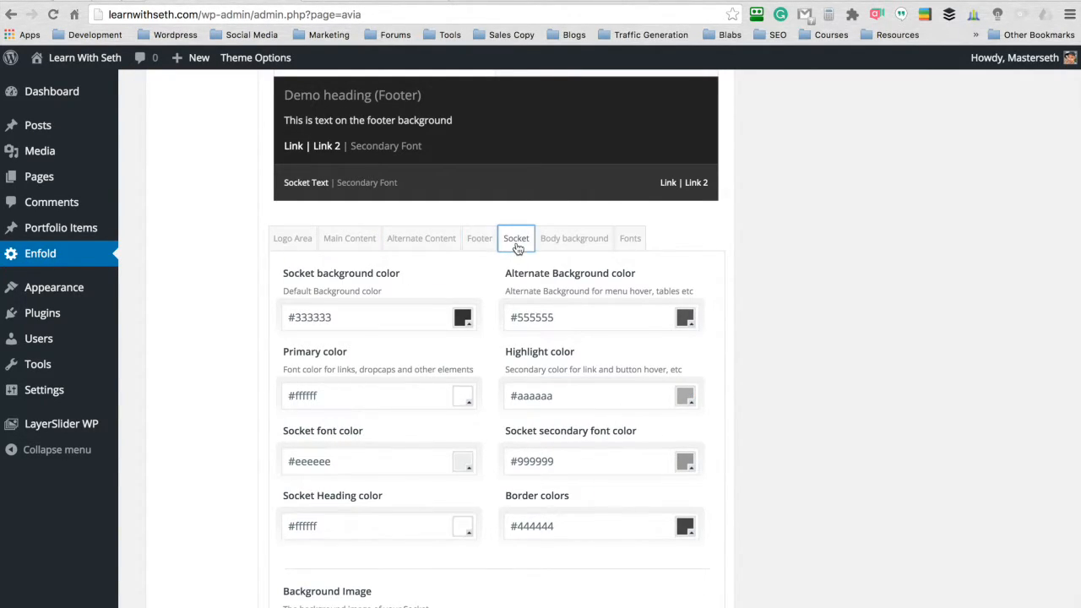
left_click(290, 238)
left_click(305, 397)
type("#1e73be")
- Set both the primary color and the highlight color of the Main Content section to #1e73be
left_click(349, 238)
left_click(326, 394)
type("#1e73be")
key("Tab")
type("#1e73be")
left_click(757, 308)
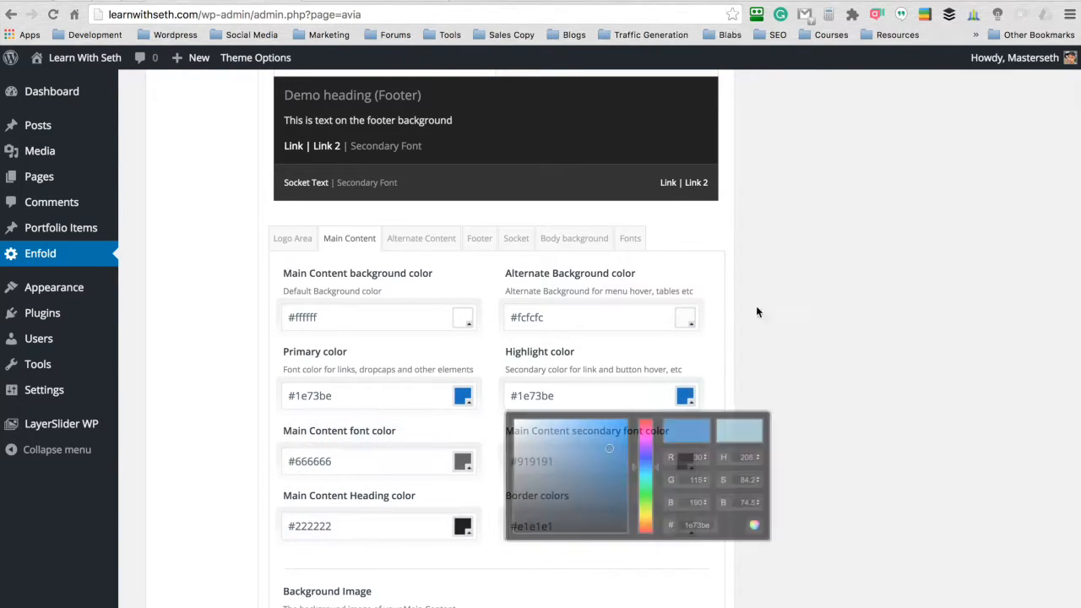
- Set the Alternate Content primary color to #1e73be and paste the copied hex code into its highlight color
left_click(416, 235)
left_click(312, 393)
type("#1e73be")
left_click(567, 397)
type("#1E73BE")
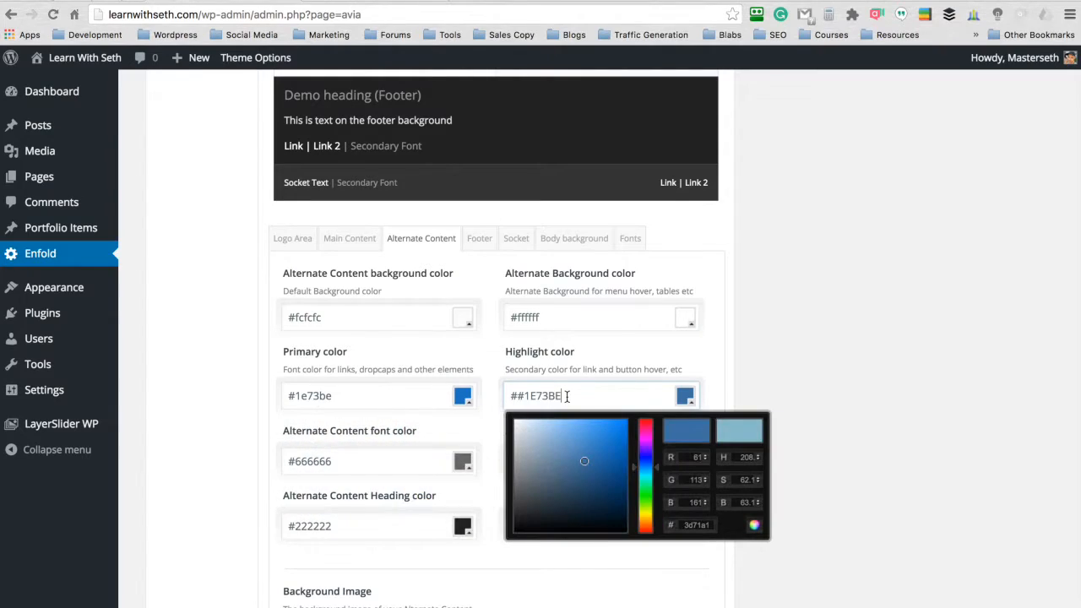
left_click(837, 324)
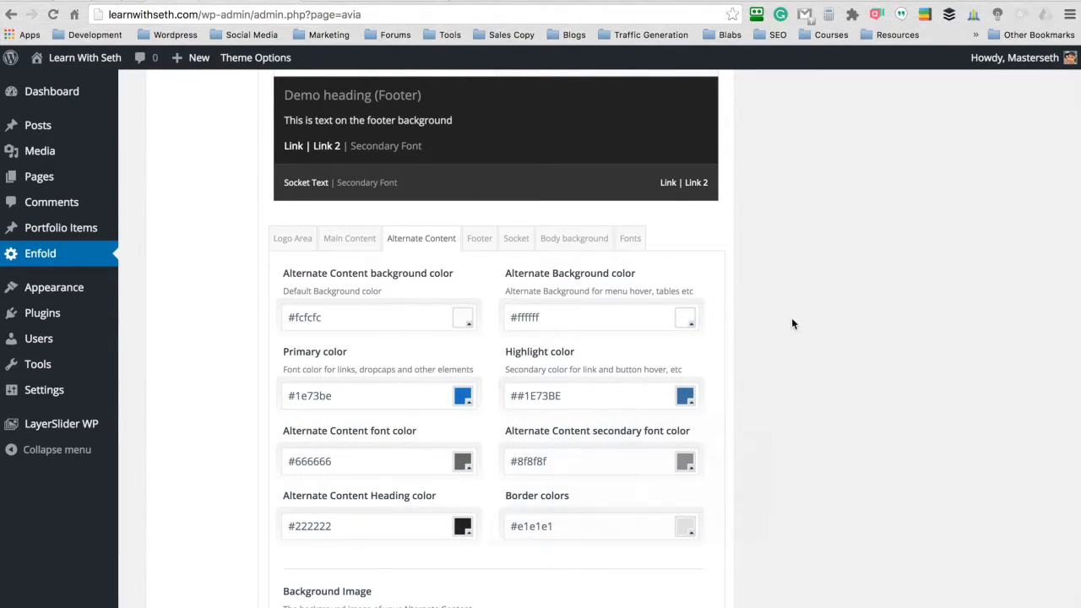
- Recheck the Footer, Alternate Content, Main Content and Logo Area colors and save all theme option changes
left_click(480, 239)
left_click(431, 245)
left_click(350, 242)
left_click(283, 243)
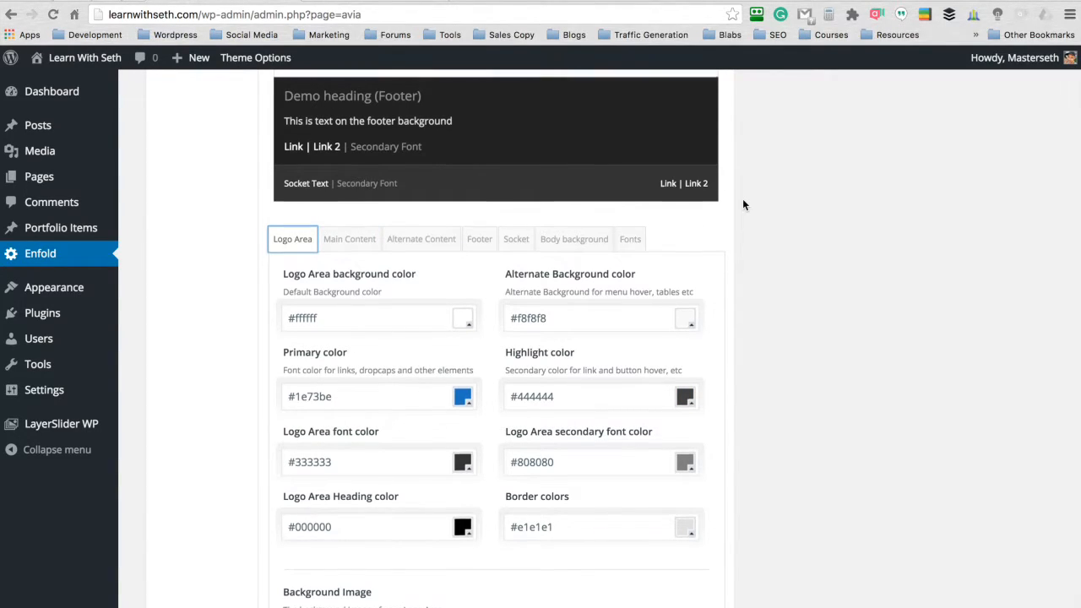
scroll(743, 203, "up", 10)
left_click(666, 119)
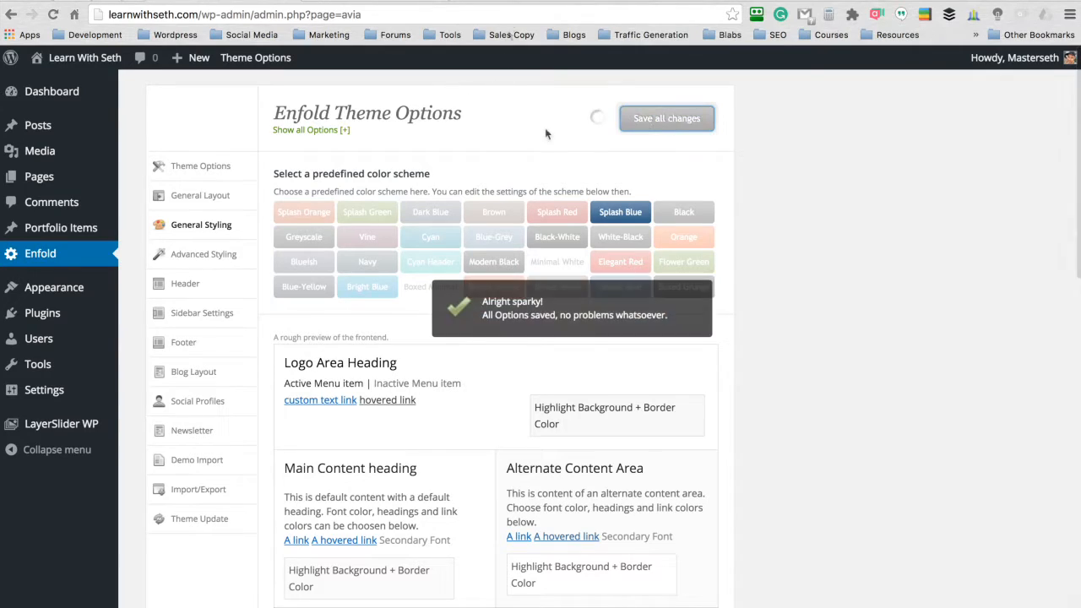
- Examine the live homepage from header to footer to check how the blue color settings appear
left_click(369, 1)
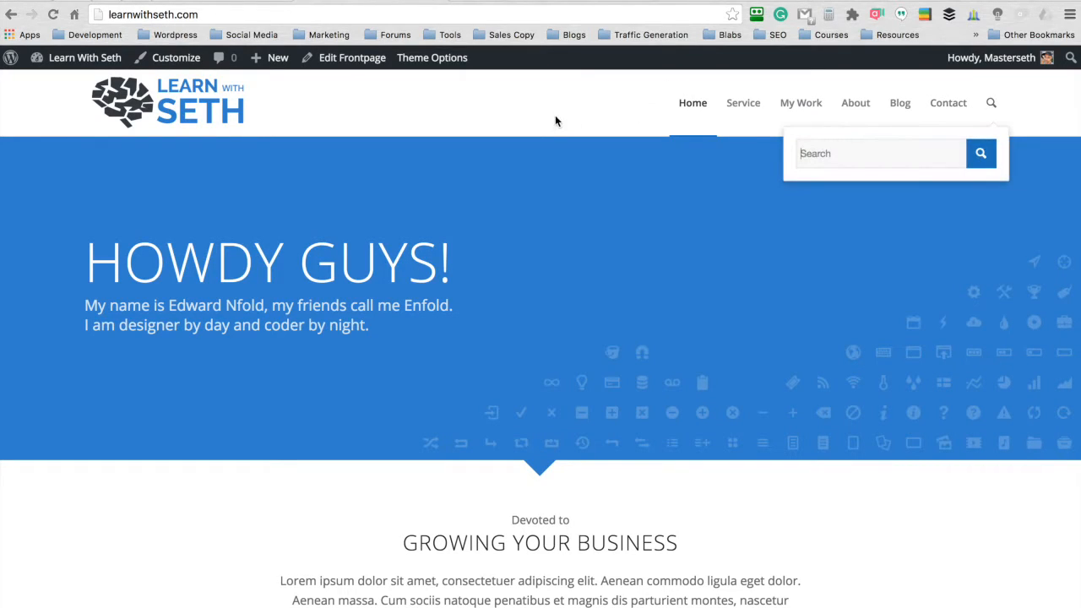
scroll(555, 110, "down", 3)
scroll(555, 109, "up", 3)
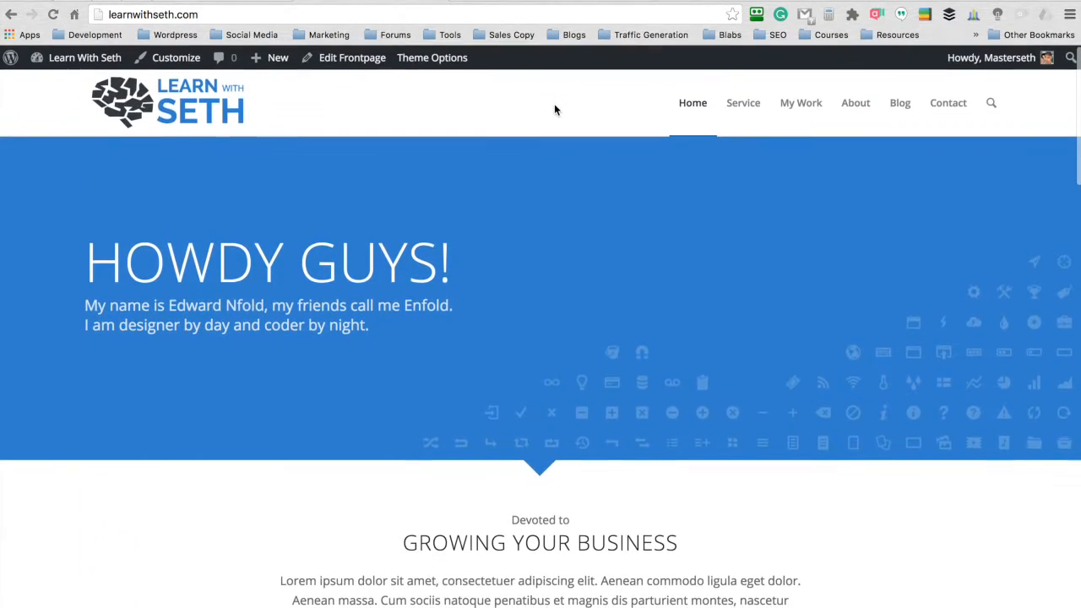
scroll(547, 110, "down", 8)
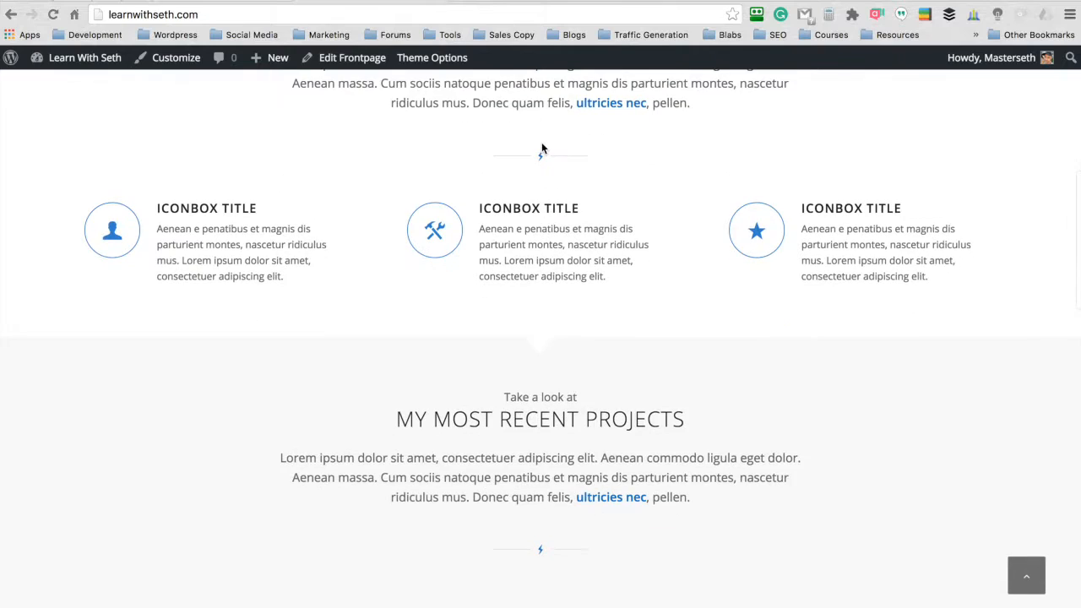
scroll(541, 148, "down", 5)
scroll(542, 148, "up", 4)
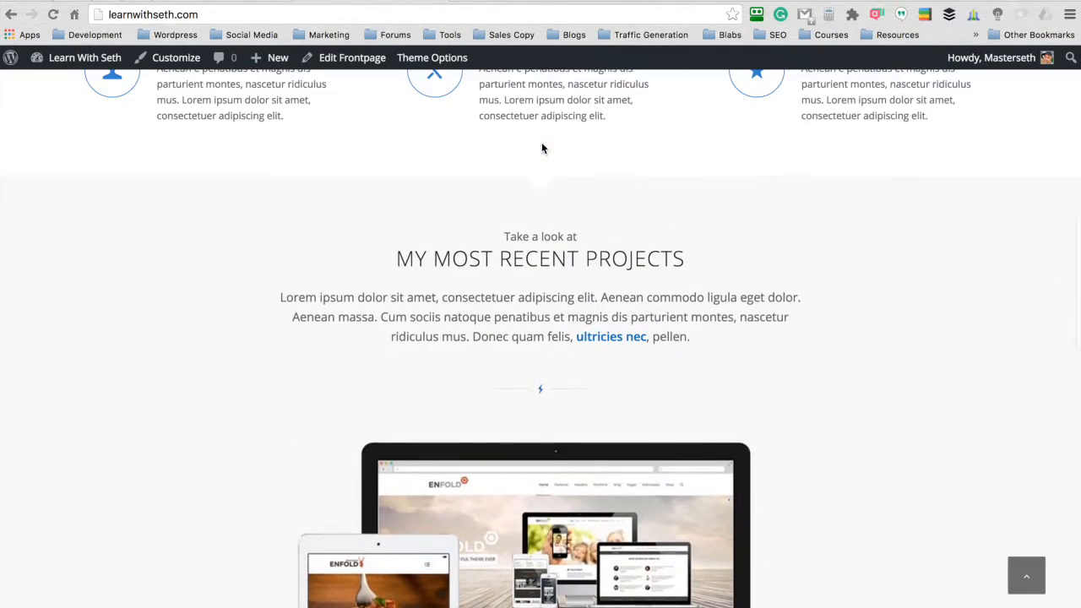
left_click_drag(647, 337, 577, 337)
left_click(541, 168)
scroll(538, 165, "down", 15)
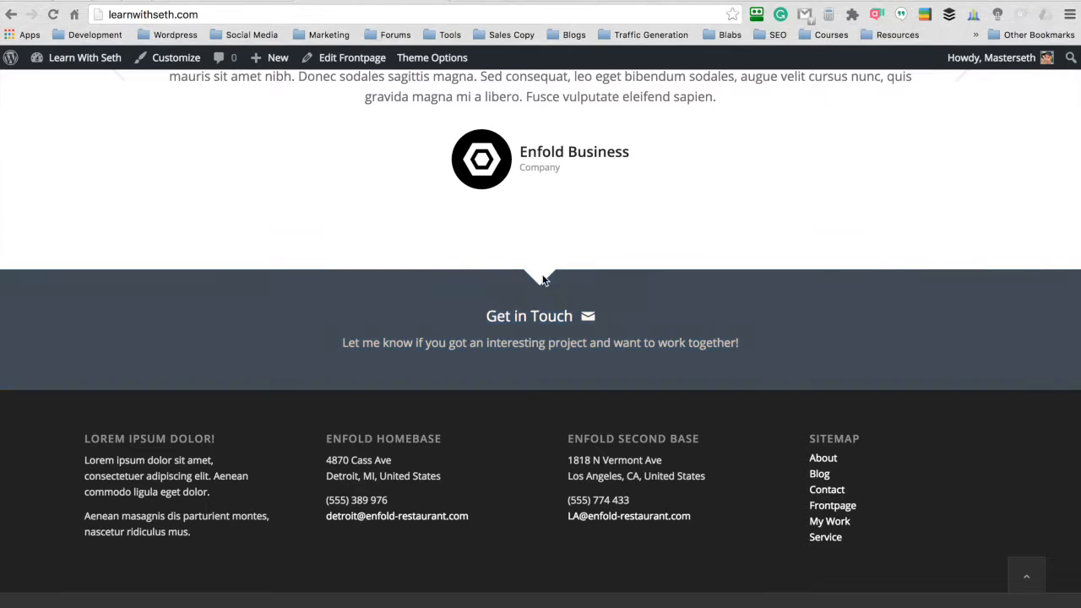
scroll(536, 313, "up", 20)
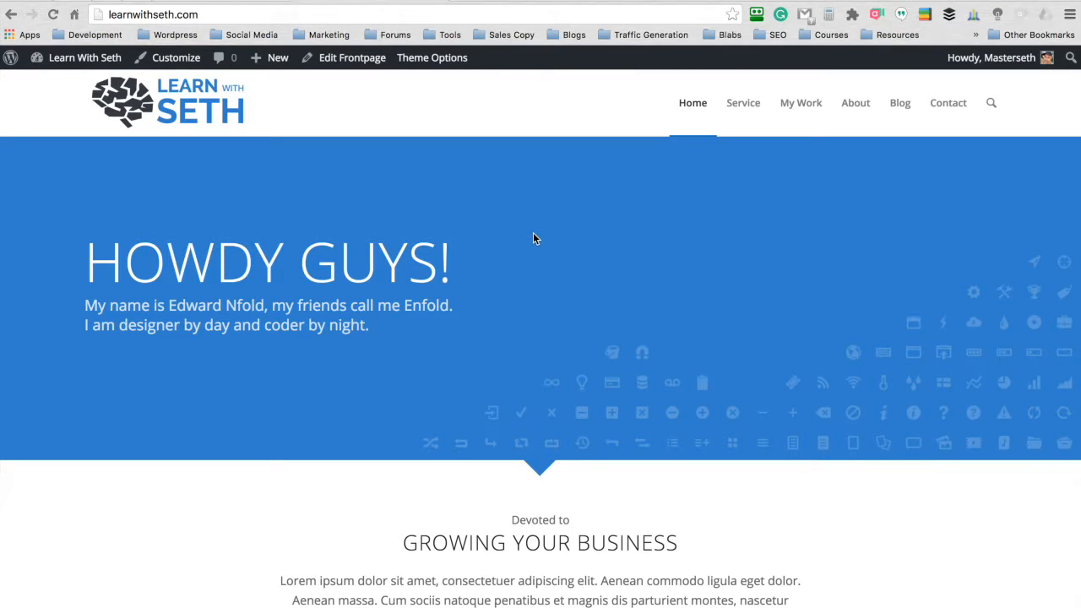
scroll(542, 218, "down", 20)
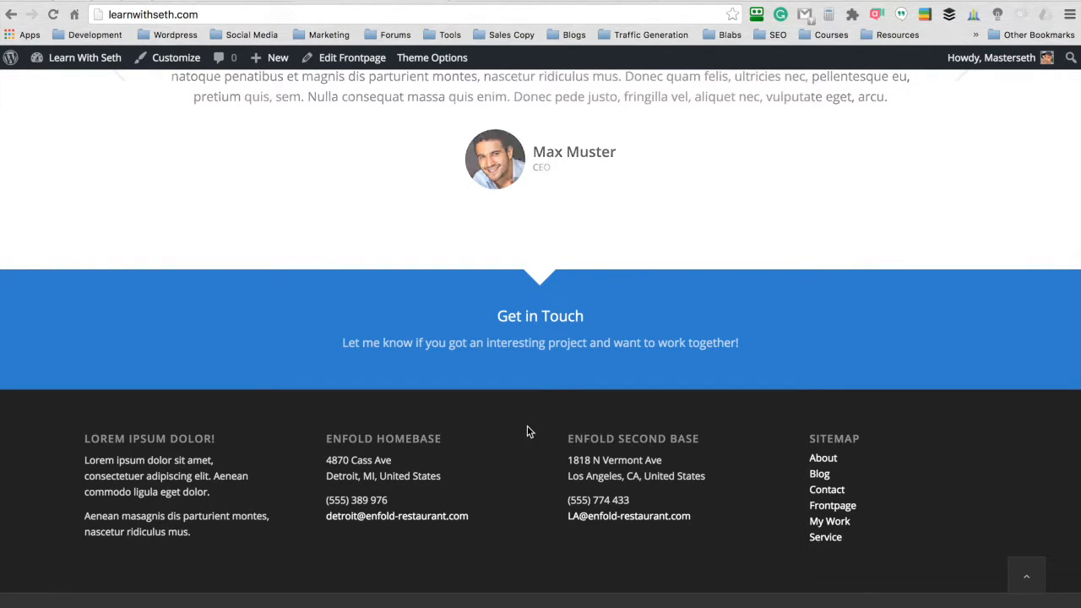
scroll(527, 426, "up", 20)
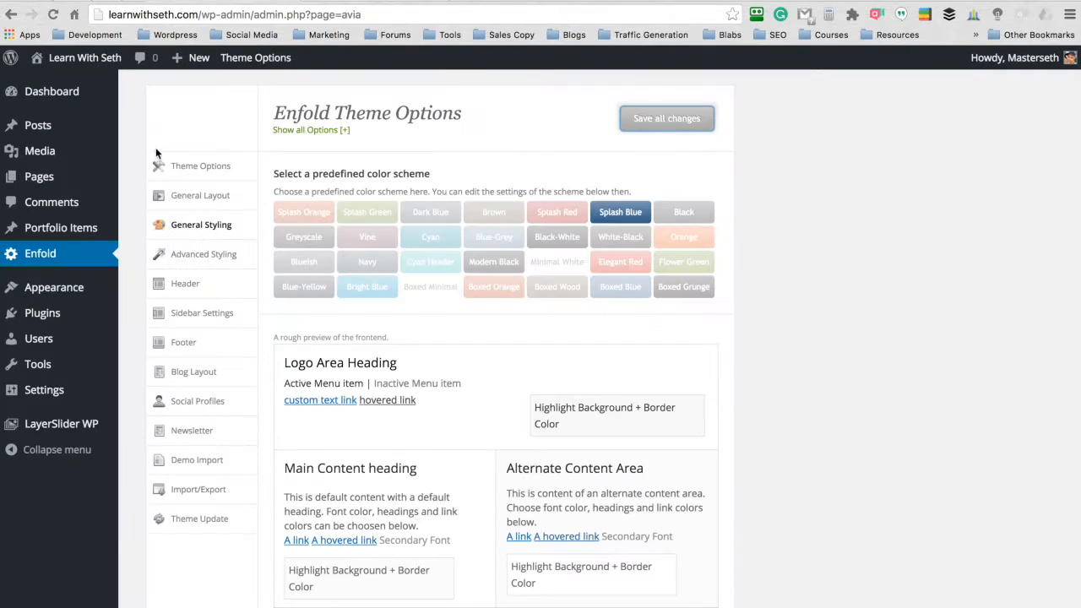
- Set Enfold's default footer to "Display only the socket (no footer widgets)", save the changes and reload the live homepage
scroll(130, 145, "down", 1)
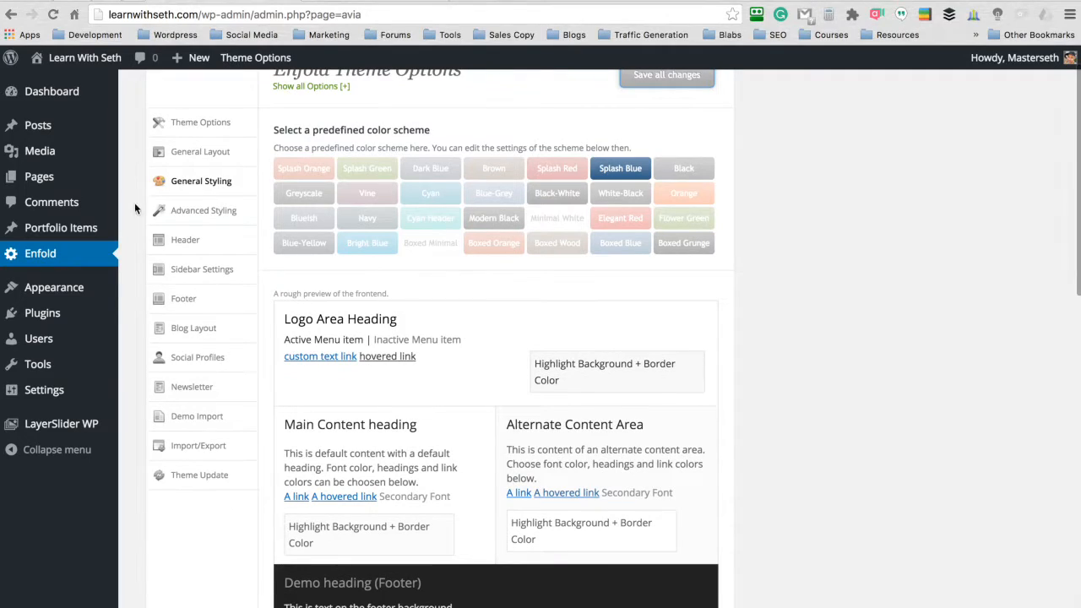
left_click(181, 298)
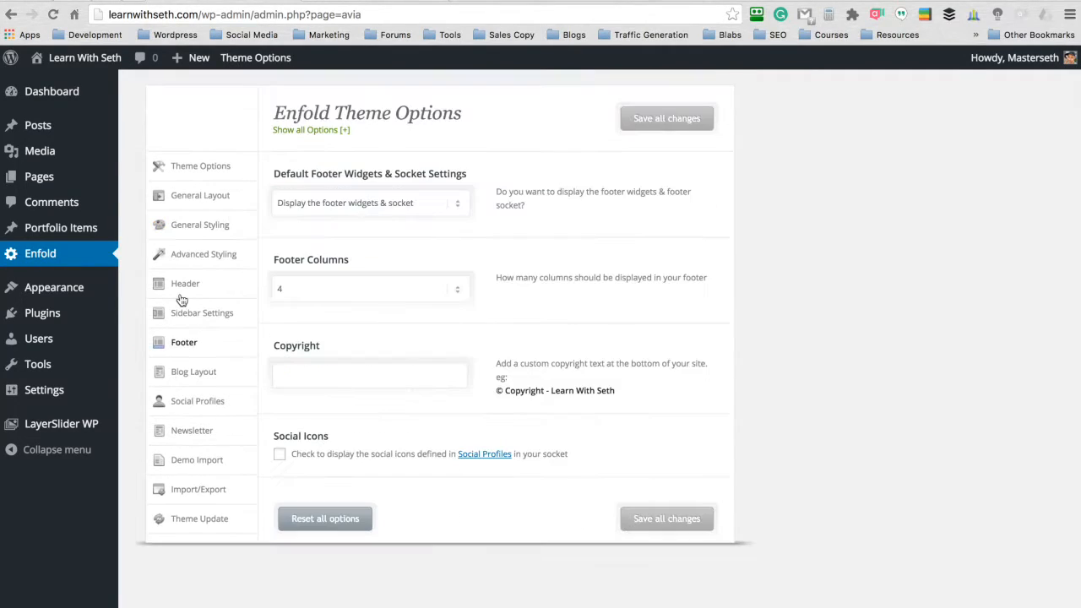
left_click(417, 205)
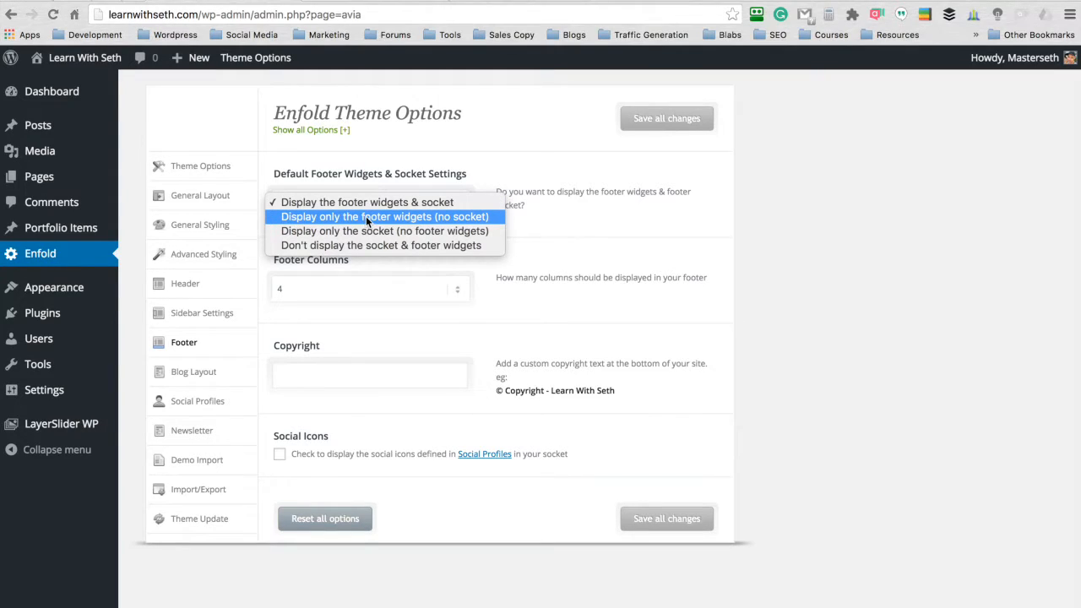
left_click(345, 230)
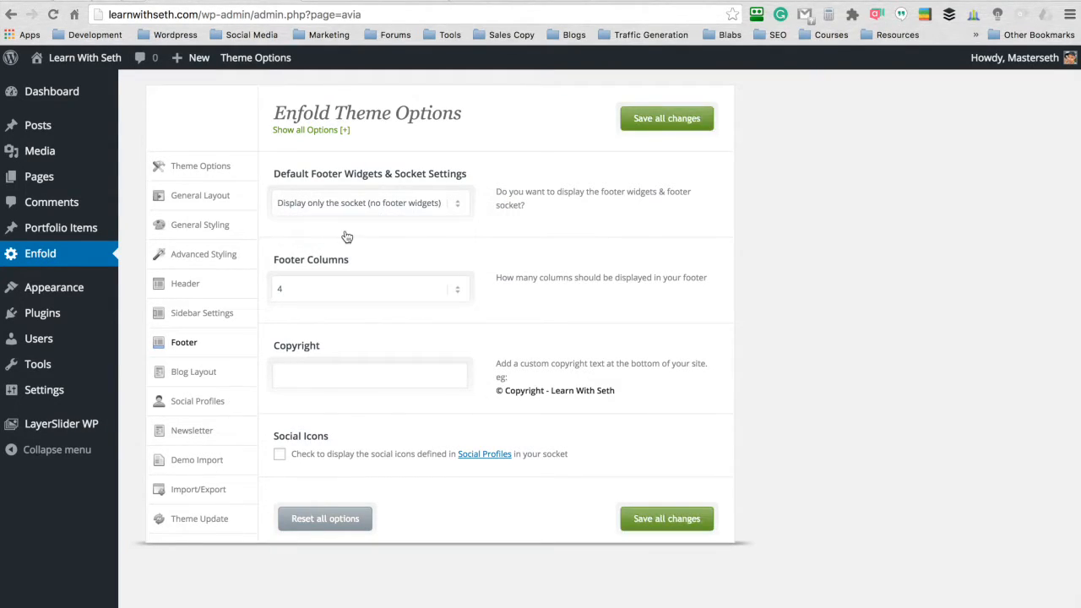
left_click(649, 120)
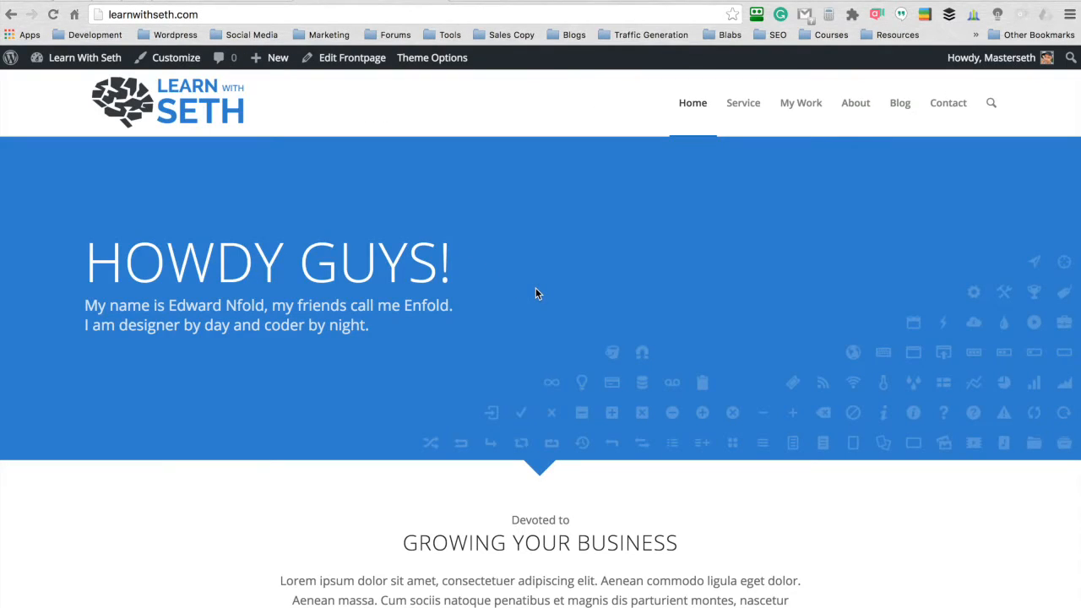
scroll(535, 293, "down", 15)
key("super+r")
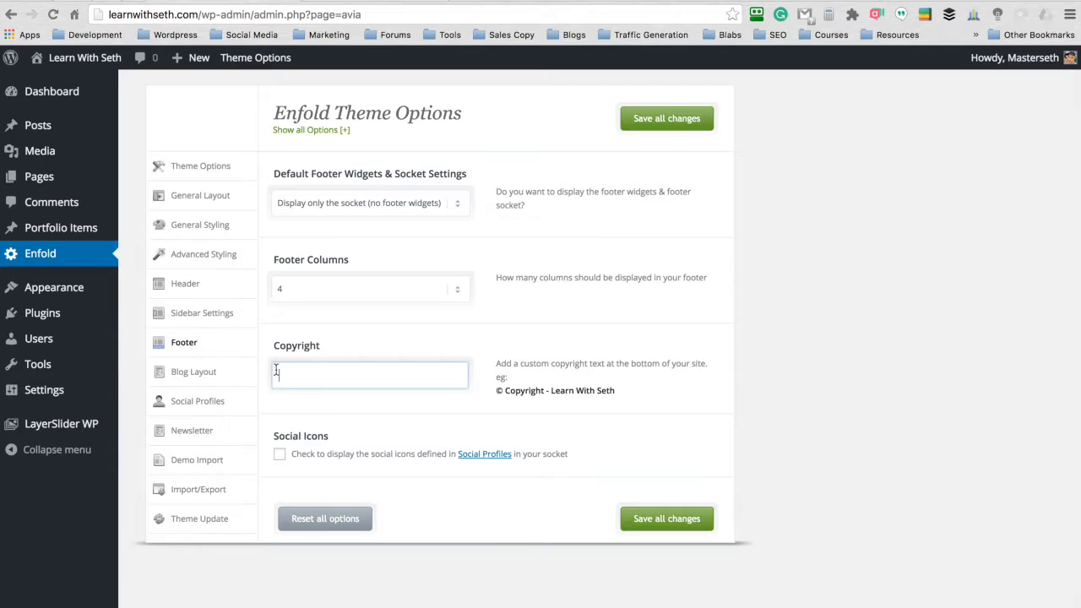
- Set the footer copyright to "Copyright: Learn With Seth" followed by the bracketed no-link shortcode, save, and check the live homepage
type("Copyriight: Learn With Seth")
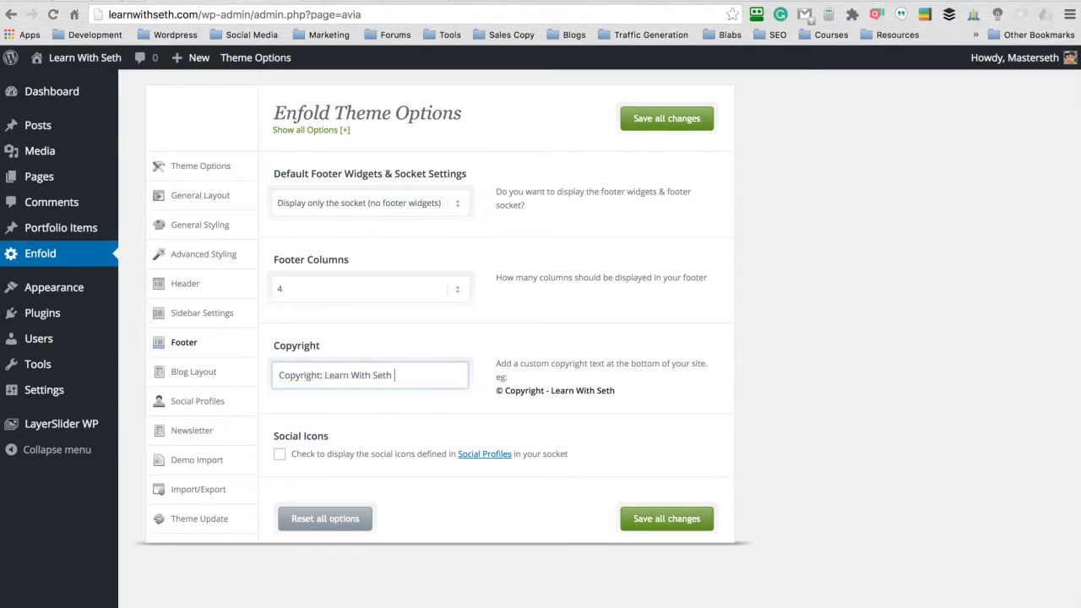
type(" [nonlink]")
left_click_drag(437, 376, 424, 377)
left_click(640, 117)
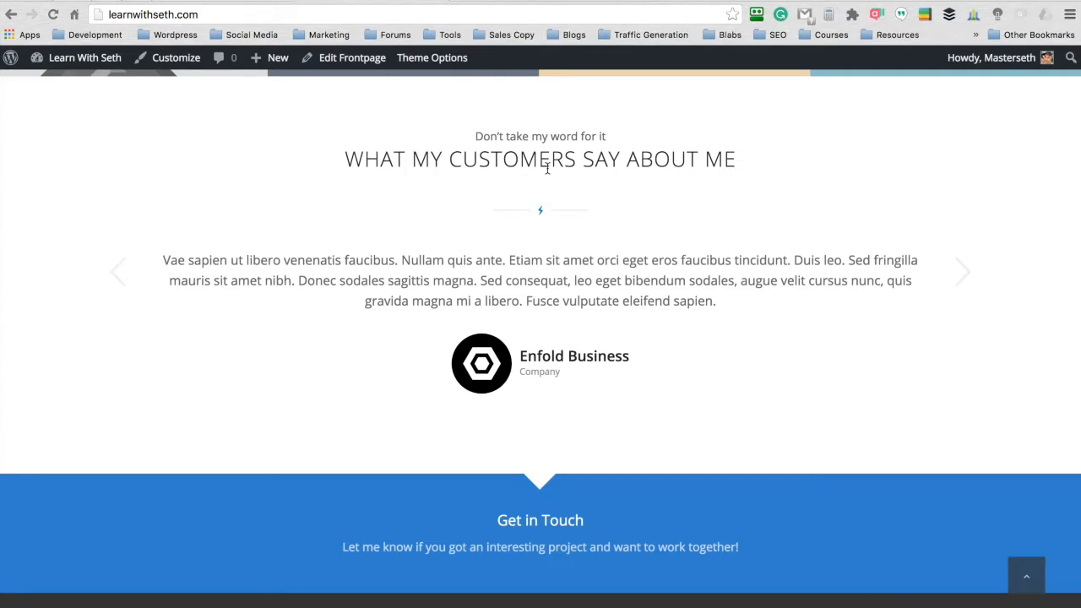
scroll(543, 169, "up", 15)
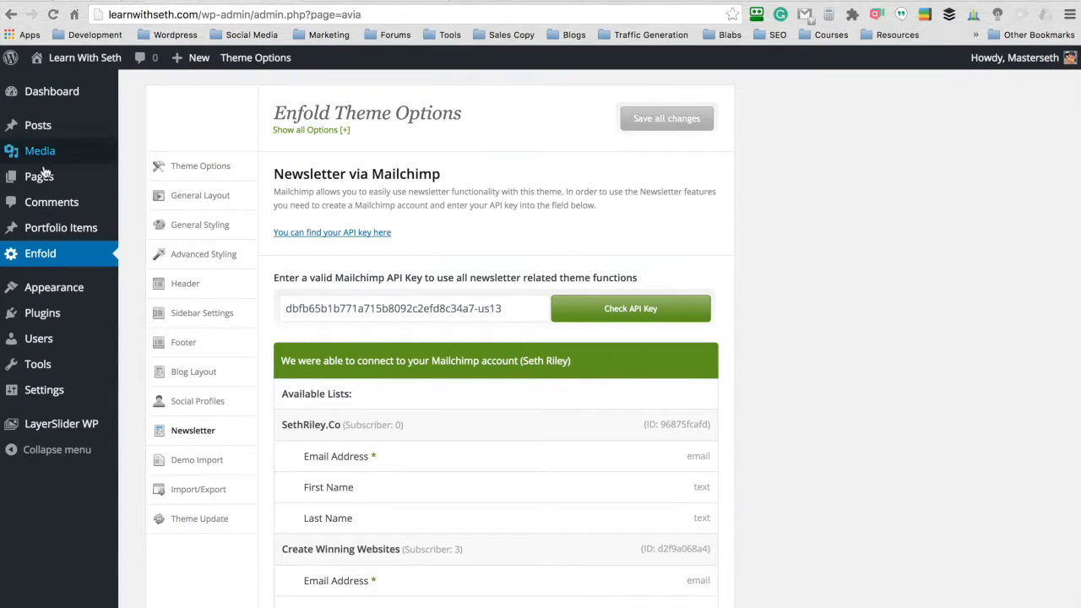
- Open the Frontpage page for editing and show the Layout Elements in the Avia Layout Builder
left_click(149, 178)
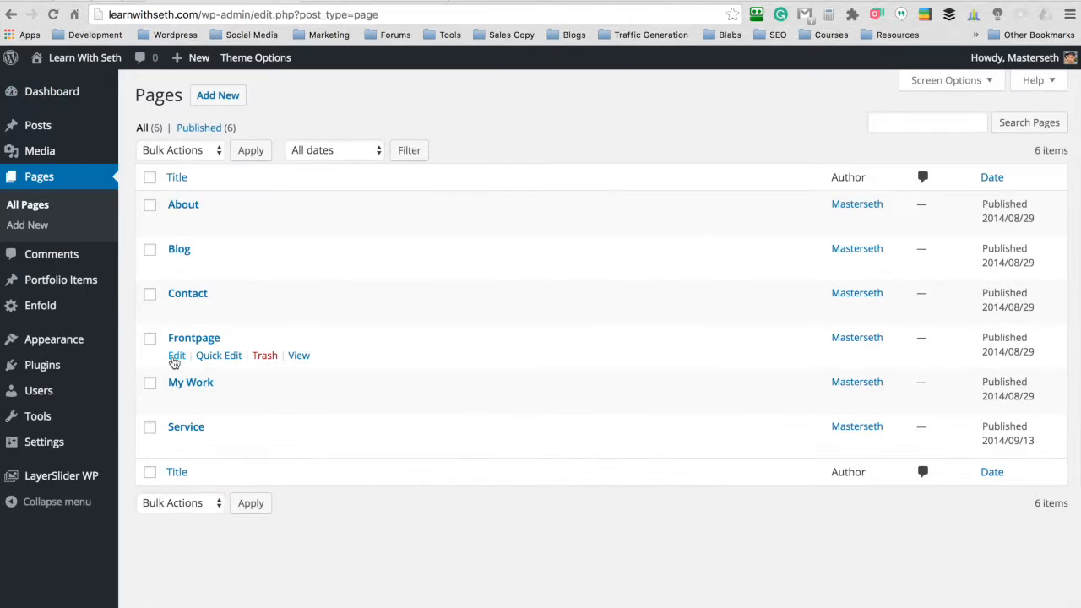
left_click(176, 355)
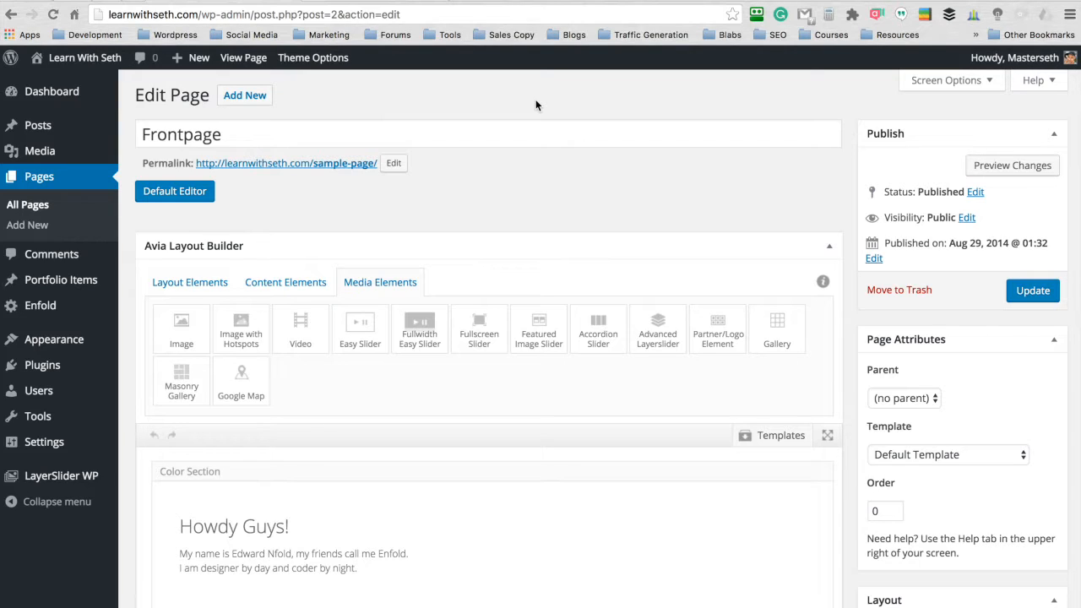
scroll(536, 105, "down", 3)
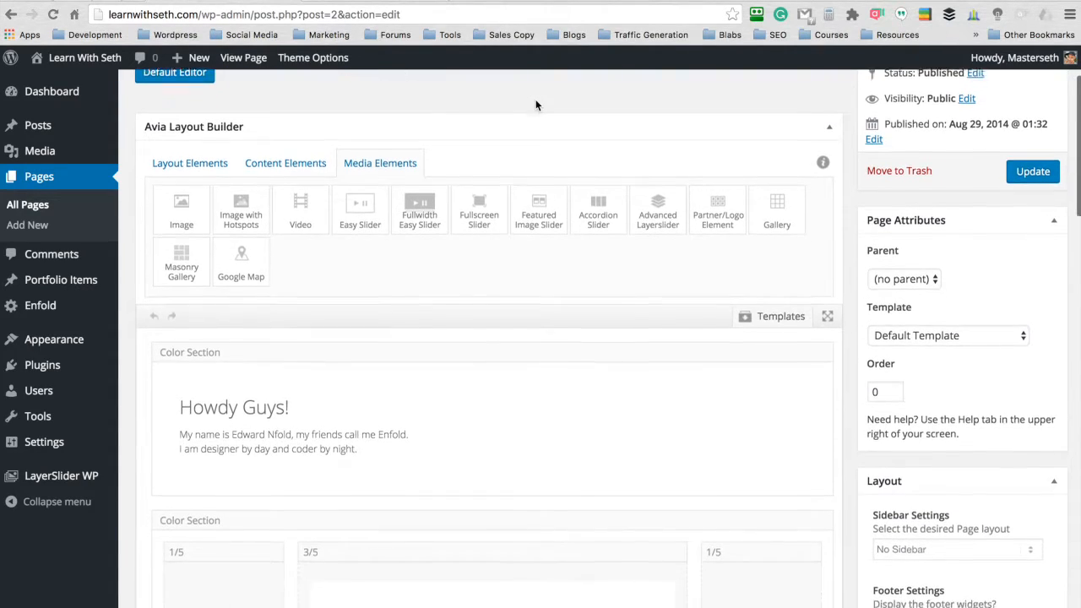
left_click(175, 143)
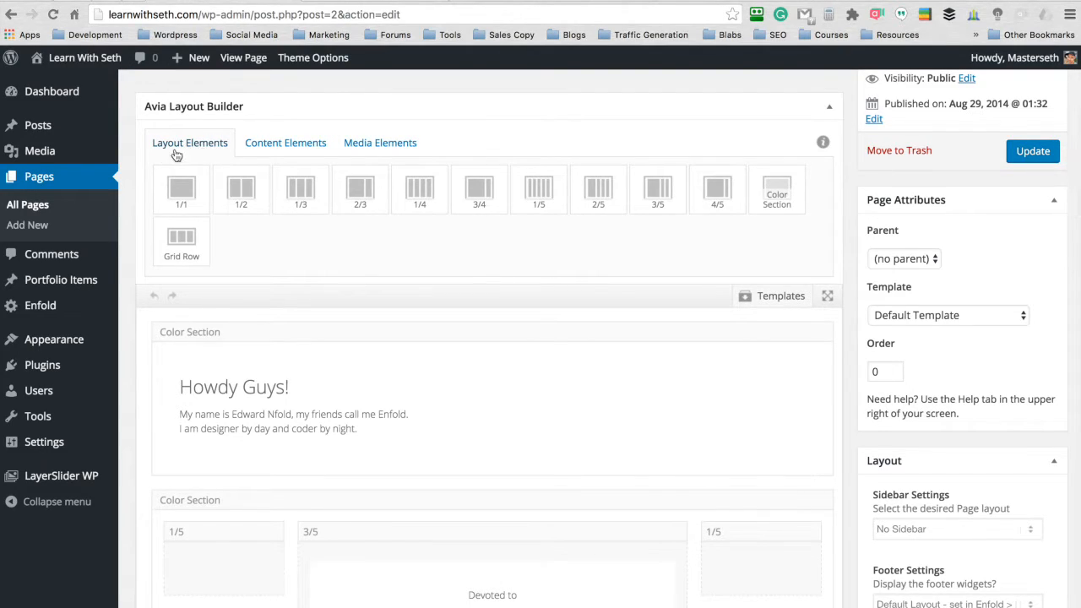
left_click(289, 144)
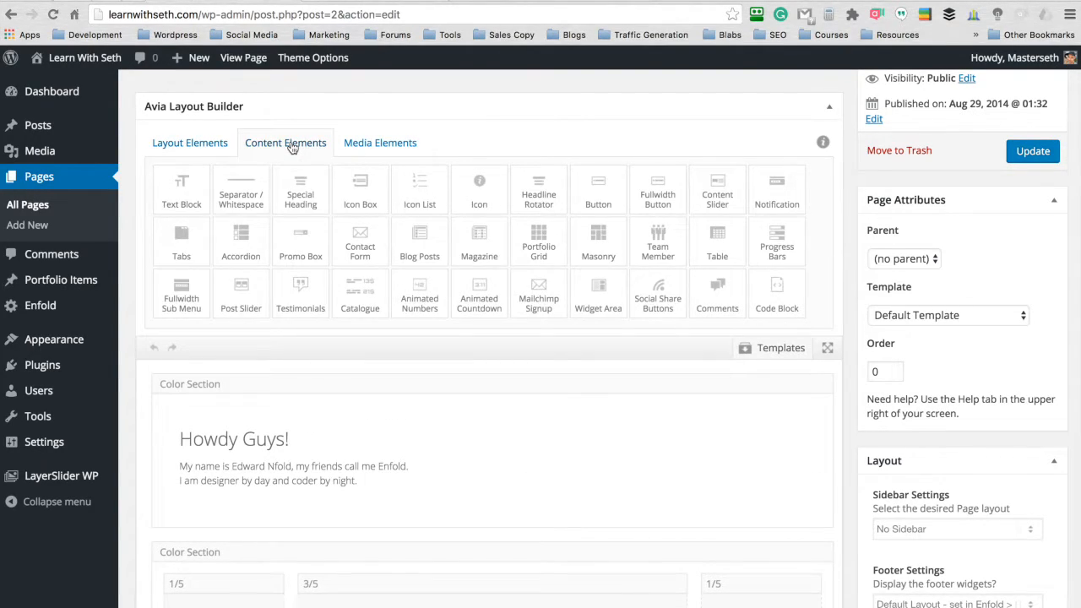
left_click(379, 143)
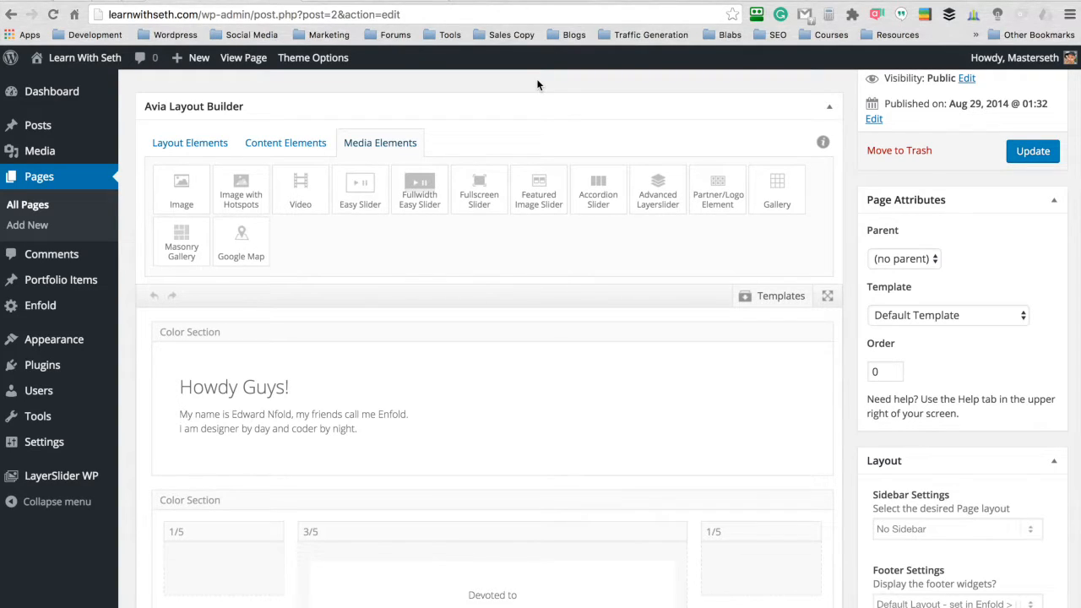
left_click(192, 152)
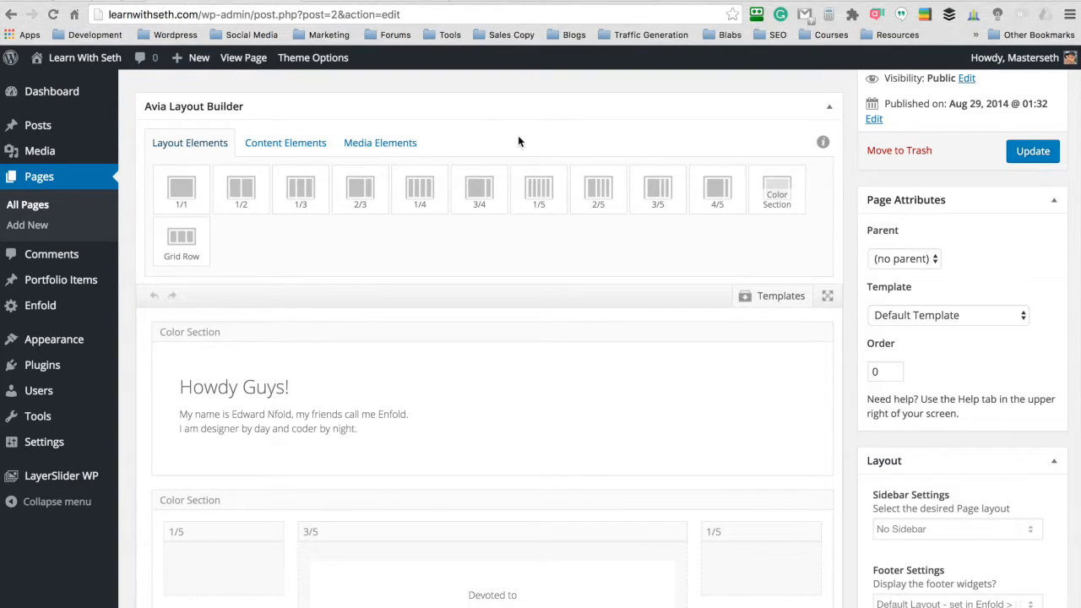
- Add two 1/2 columns side by side in the first Color Section and move the "Howdy Guys!" text block into the first column
left_click_drag(241, 191, 342, 350)
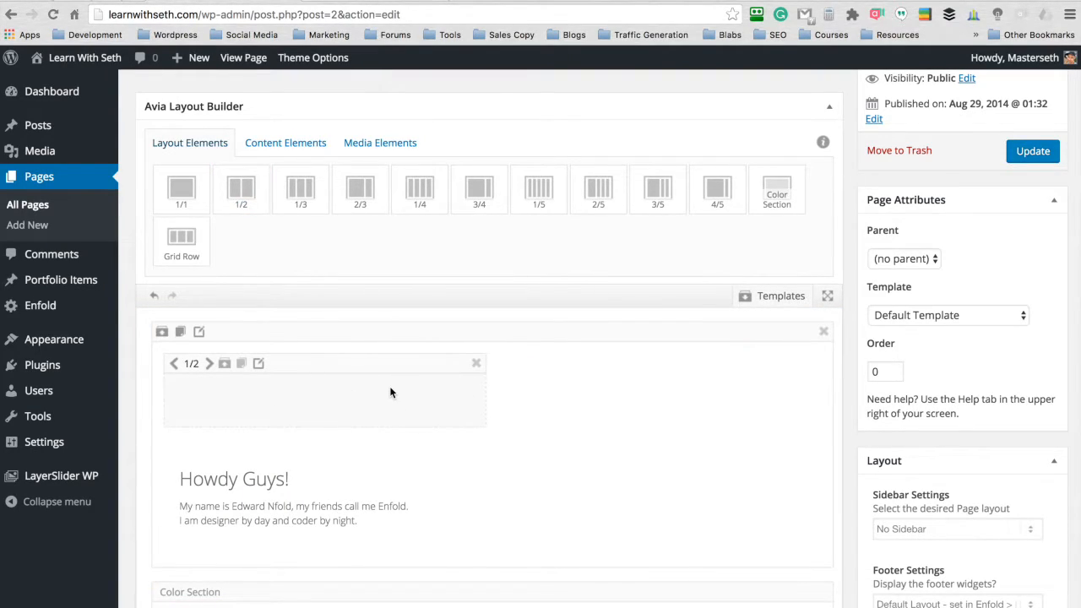
left_click(242, 365)
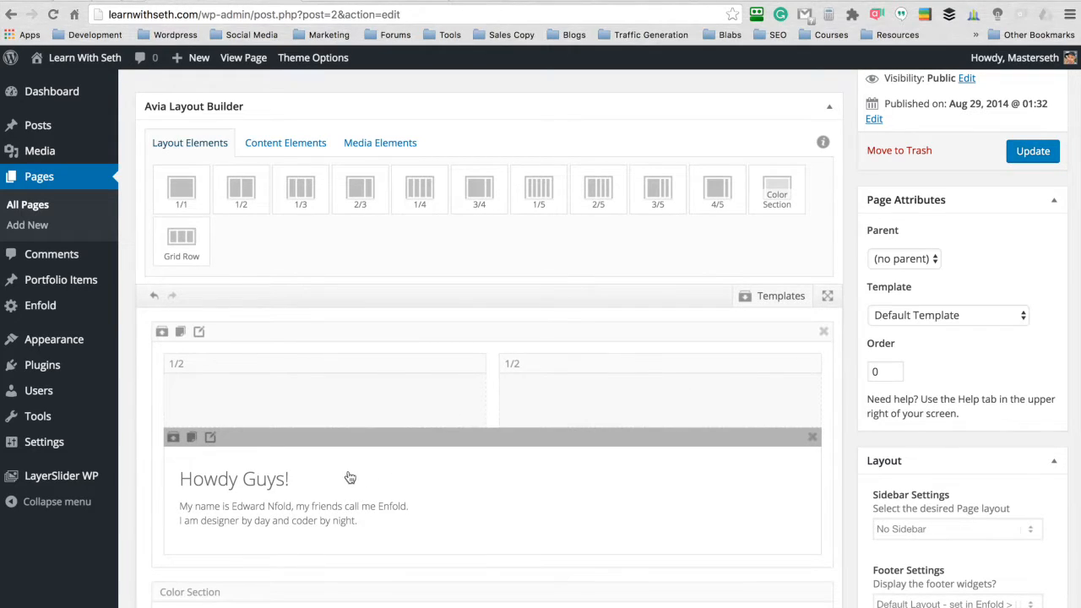
left_click_drag(336, 438, 306, 390)
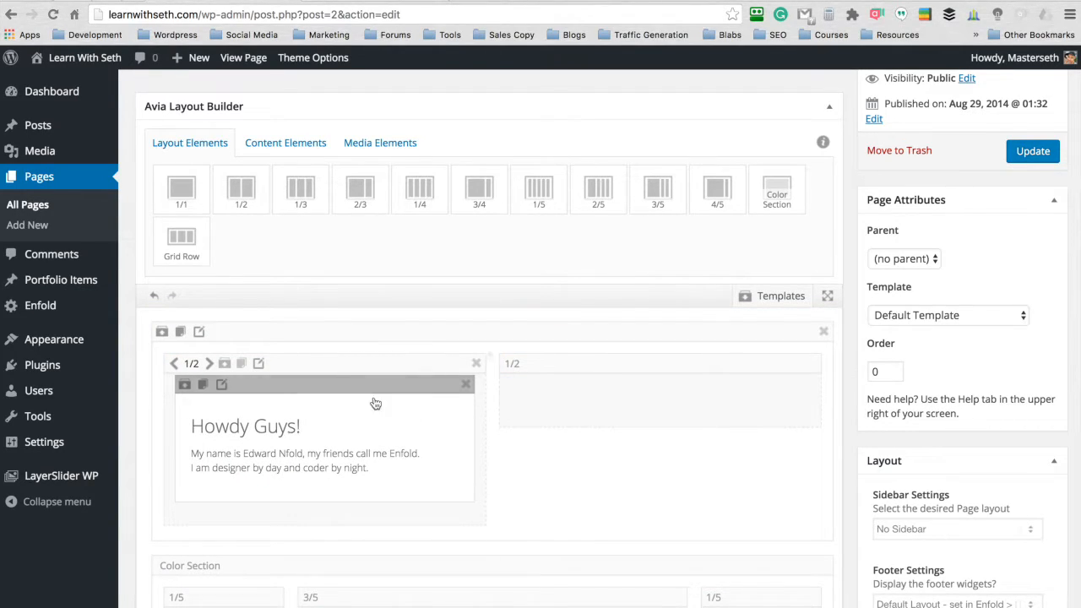
- Add a Mailchimp Signup element below the "Howdy Guys!" text block in the first 1/2 column
left_click(287, 144)
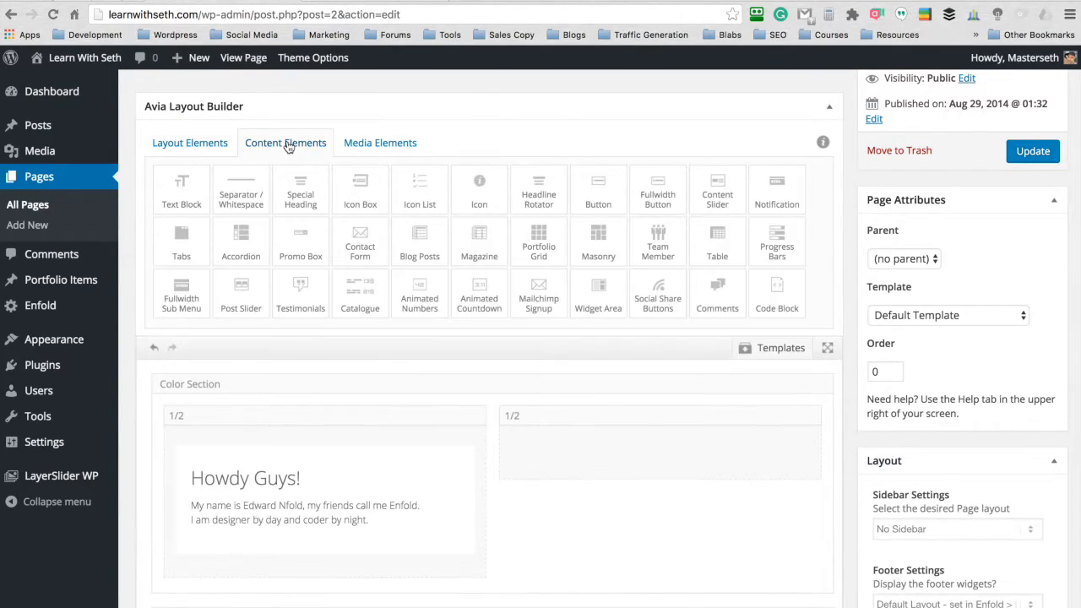
left_click_drag(538, 296, 337, 571)
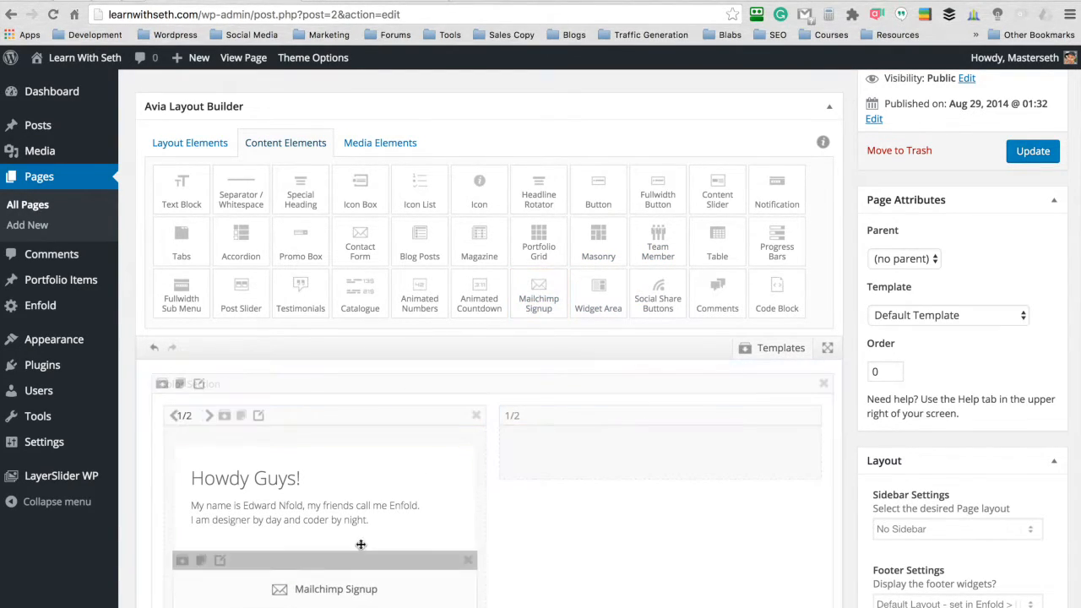
scroll(507, 329, "down", 1)
scroll(492, 339, "down", 1)
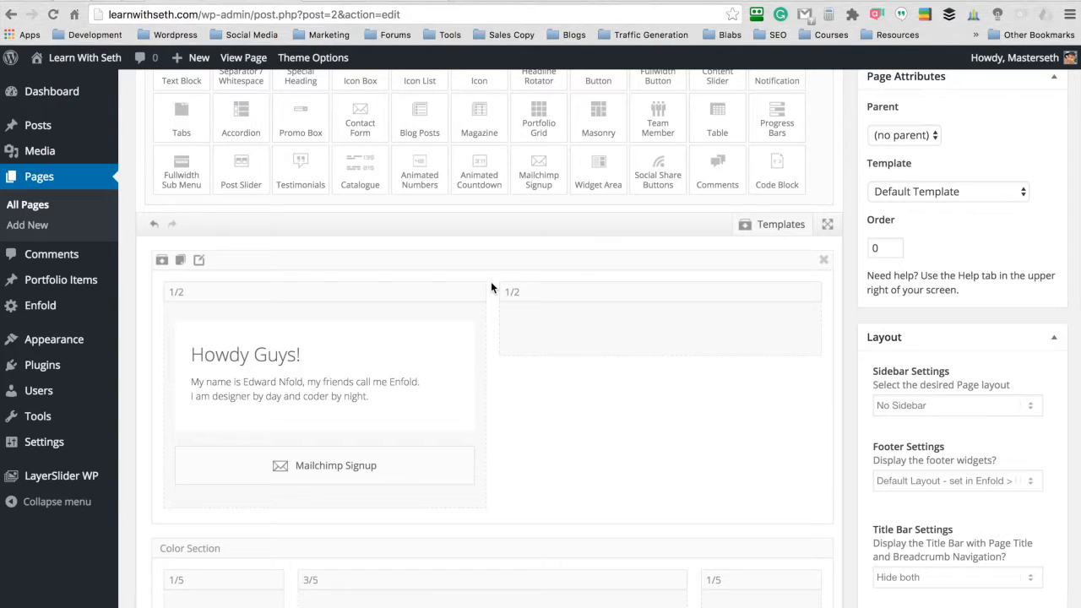
- Open the Mailchimp Signup element for editing and assign it the first available Mailchimp list
left_click(335, 468)
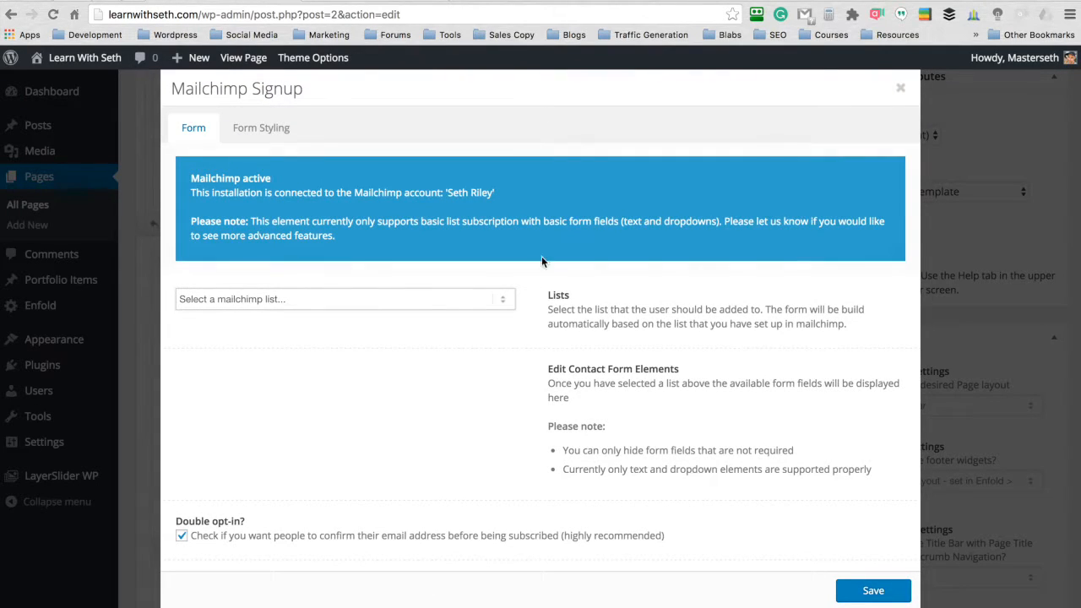
left_click(491, 299)
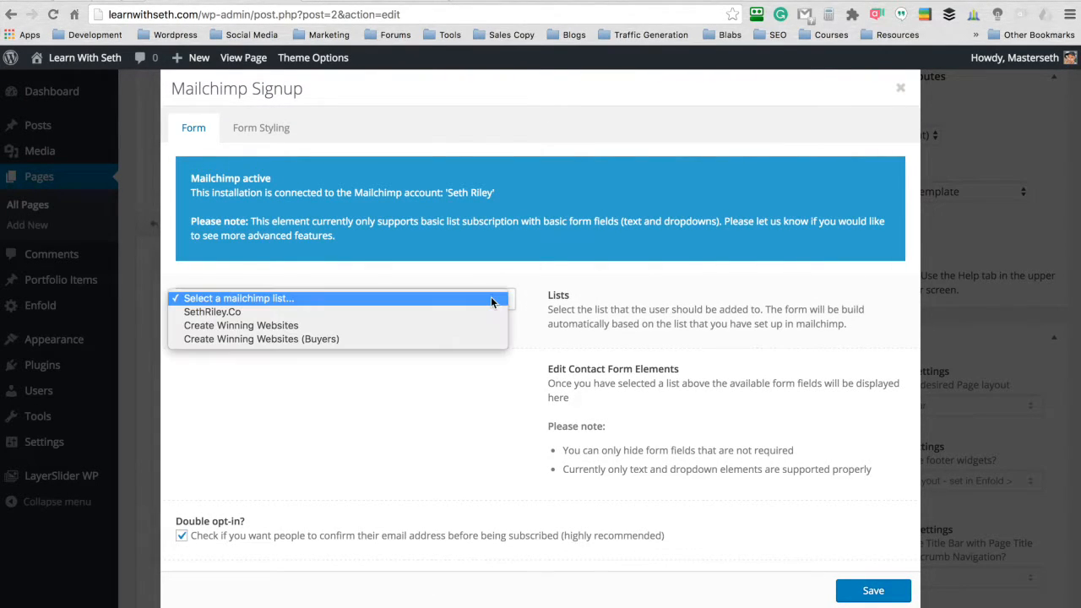
left_click(466, 318)
scroll(533, 271, "down", 1)
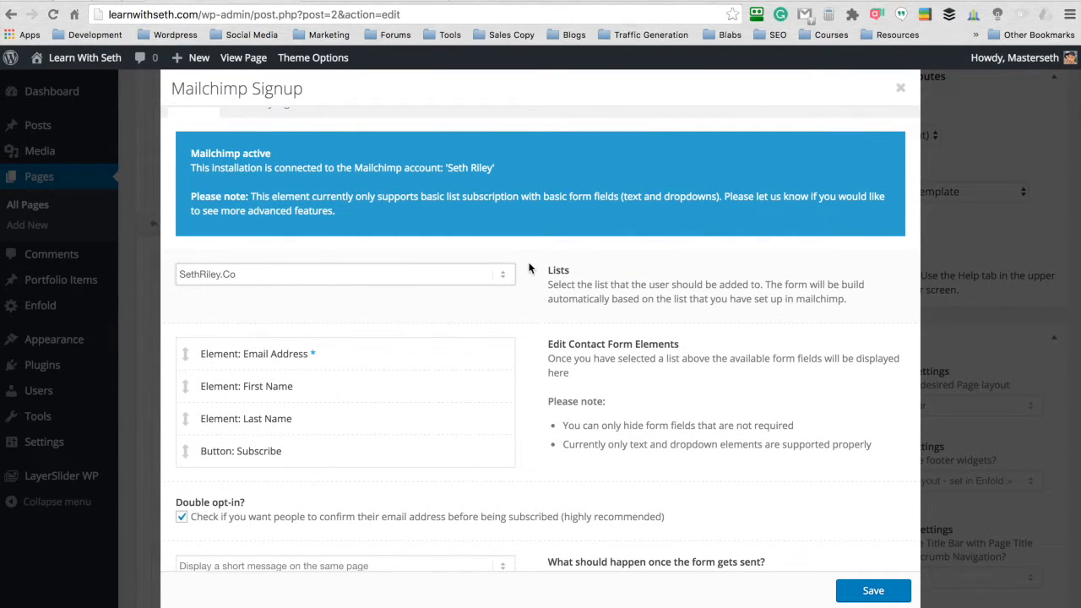
- Hide the First Name and Last Name elements of the signup form, saving each one
left_click(185, 386)
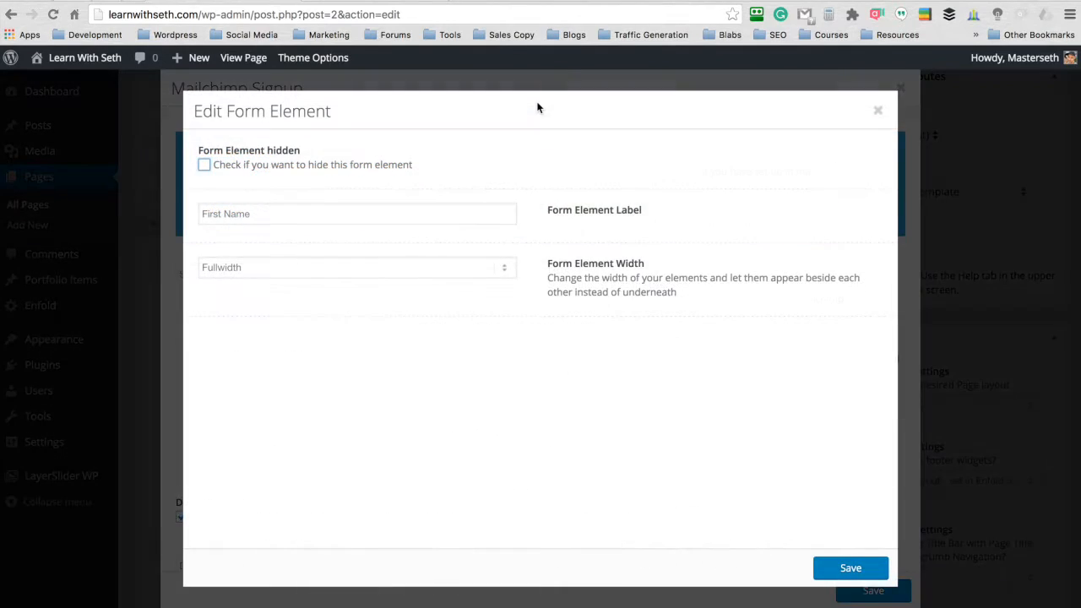
left_click(204, 166)
left_click(835, 568)
left_click(287, 428)
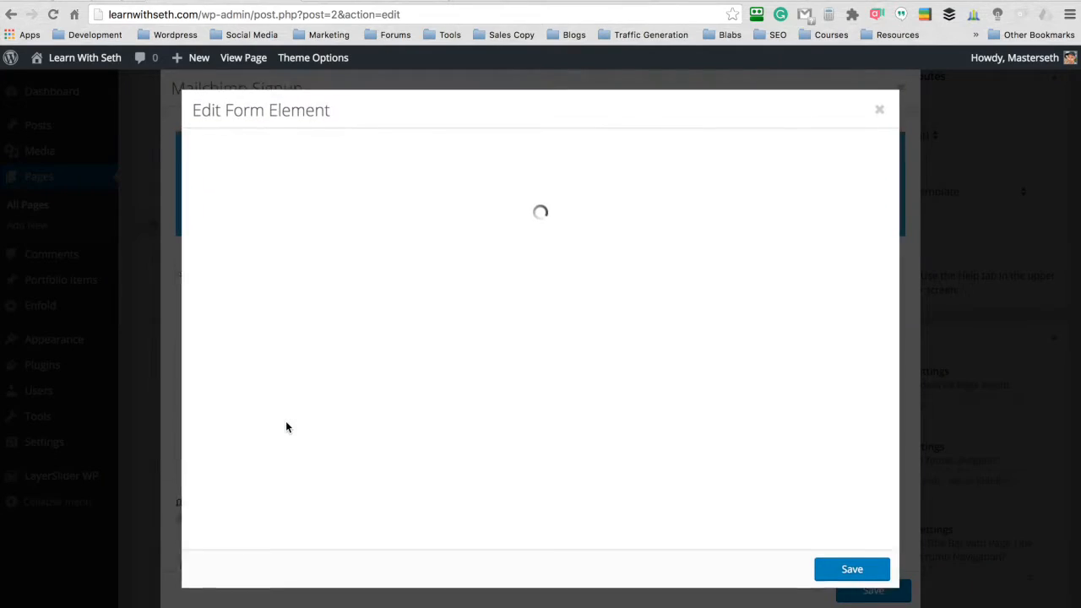
left_click(204, 166)
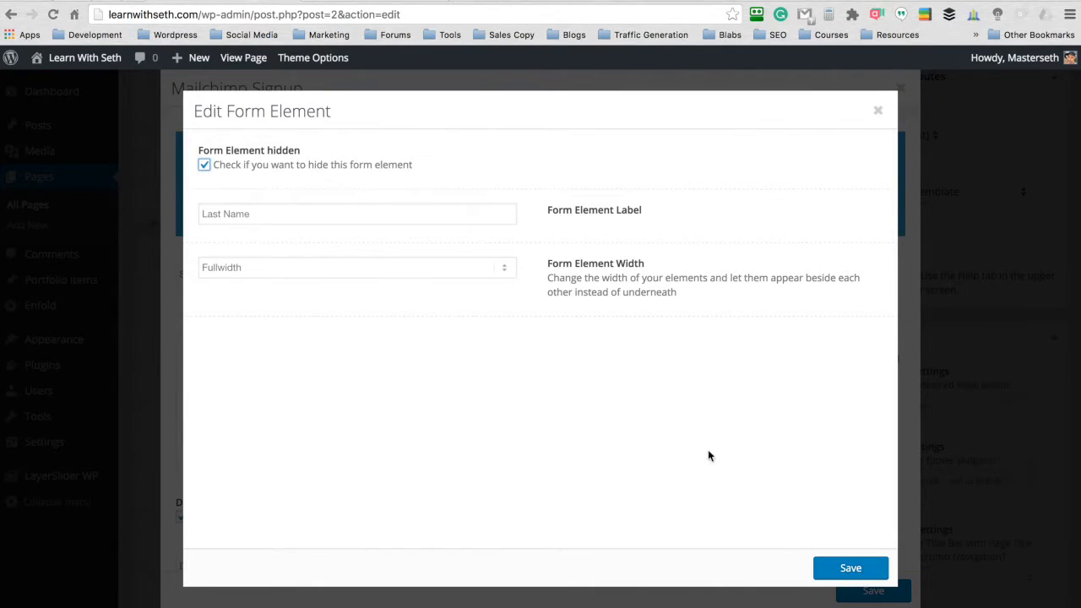
left_click(841, 567)
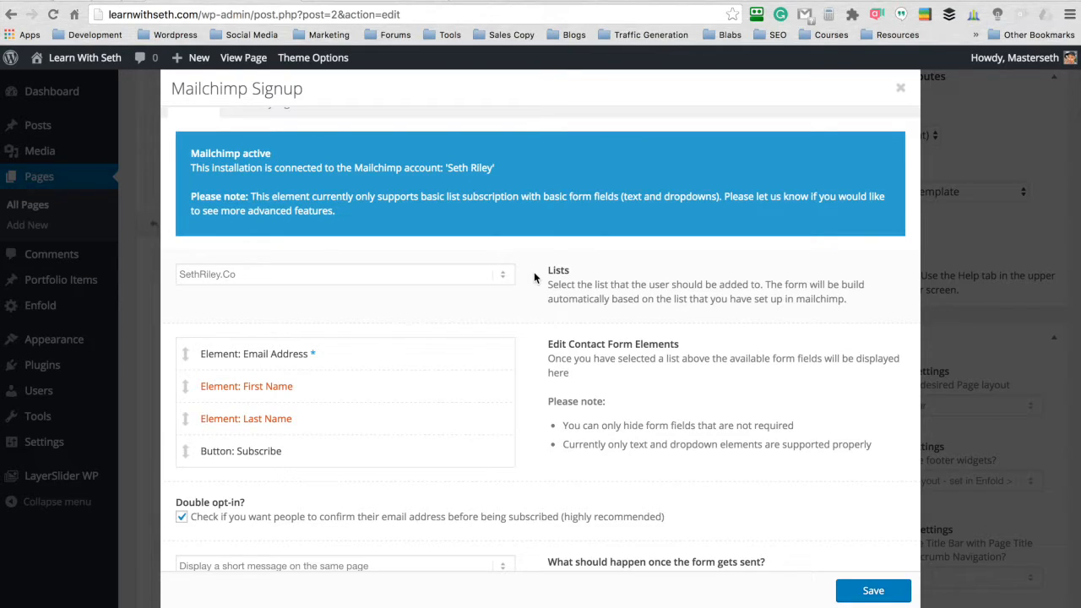
- Set the signup form's Email Address field width to 2/3 and its Subscribe button width to 1/3
left_click(337, 355)
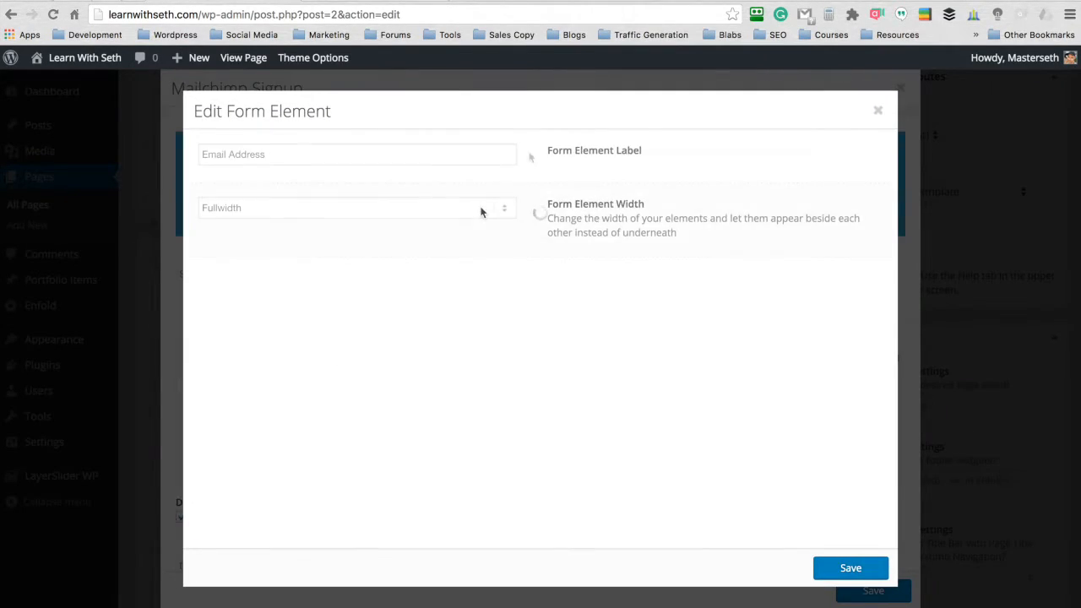
left_click(482, 211)
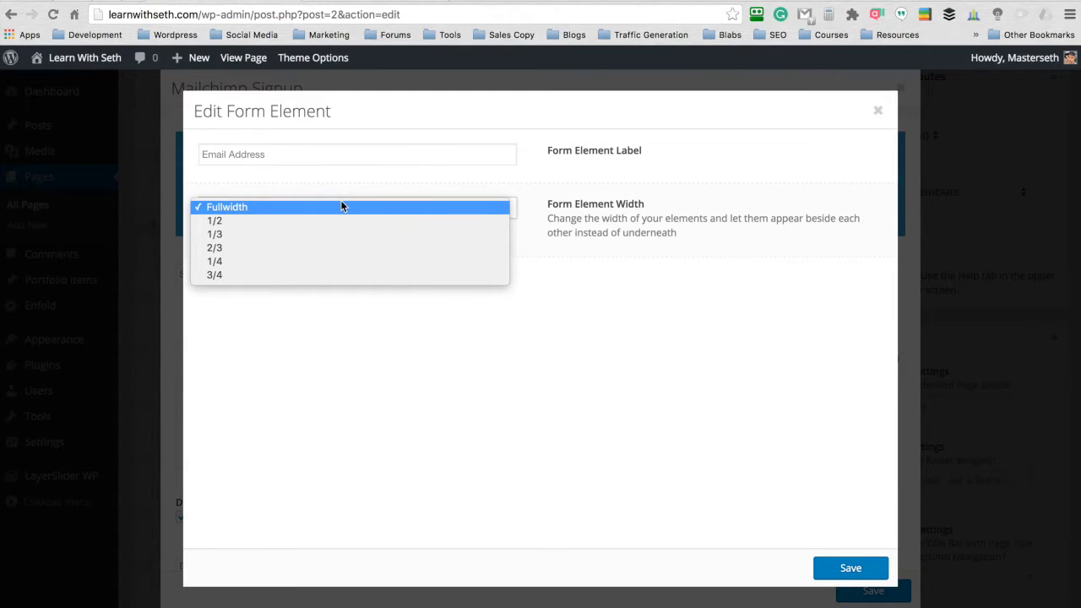
left_click(328, 252)
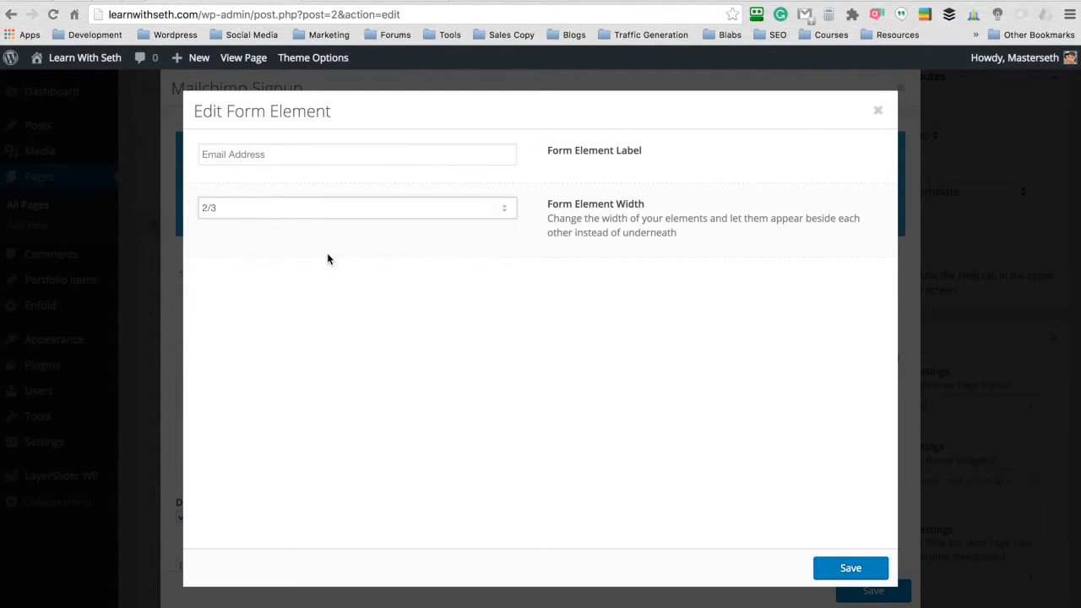
left_click(850, 567)
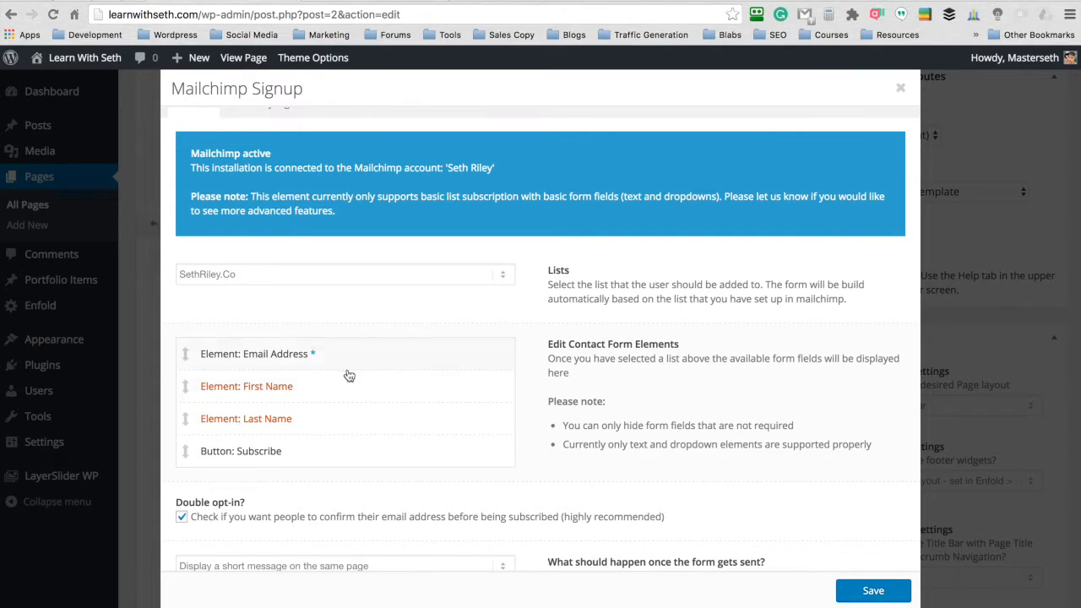
left_click(336, 462)
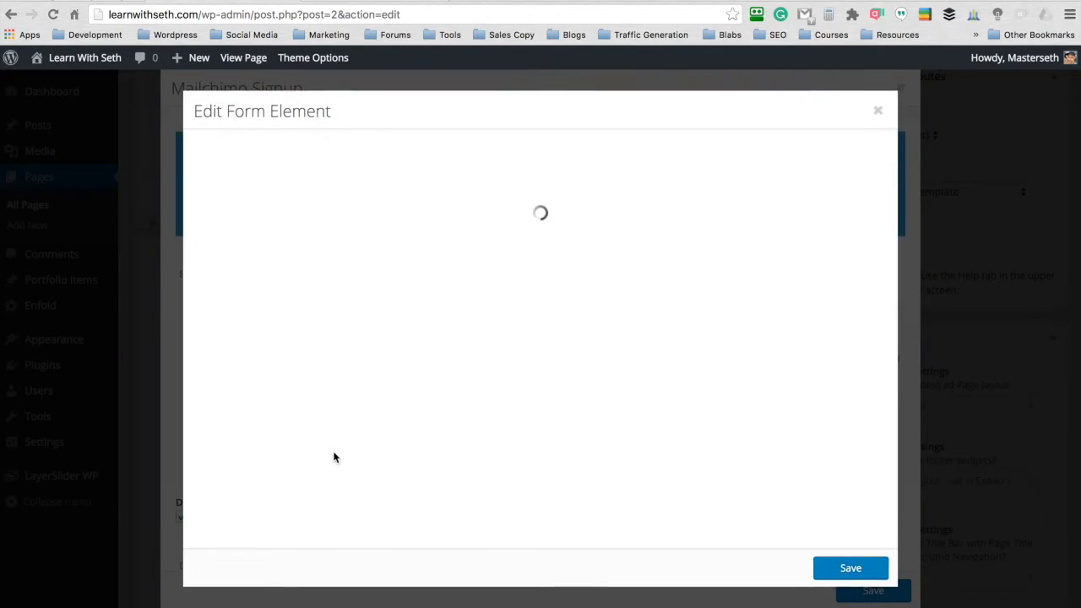
left_click(392, 268)
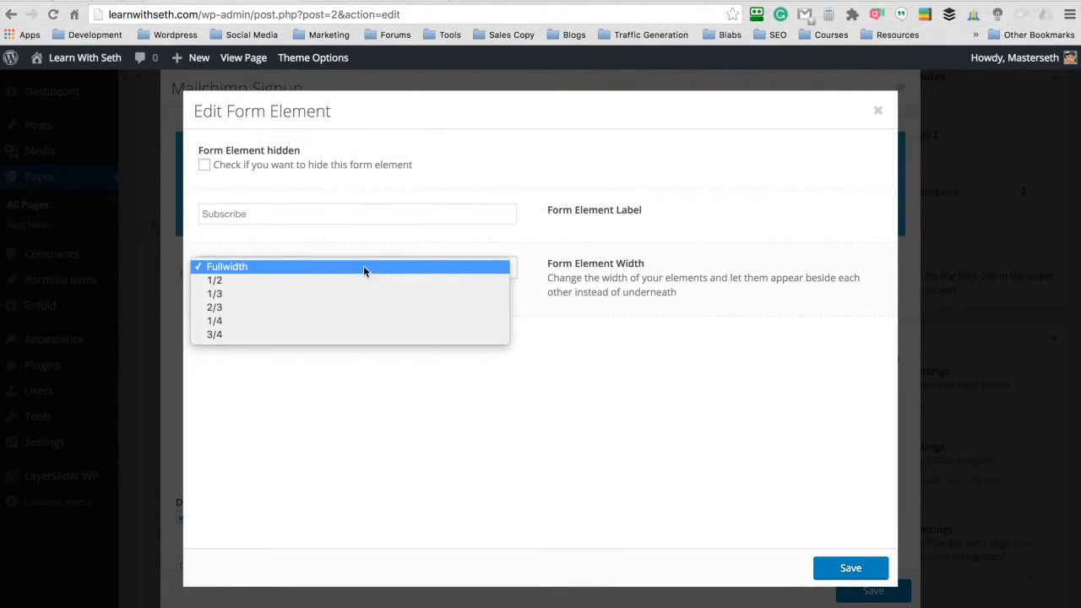
left_click(312, 293)
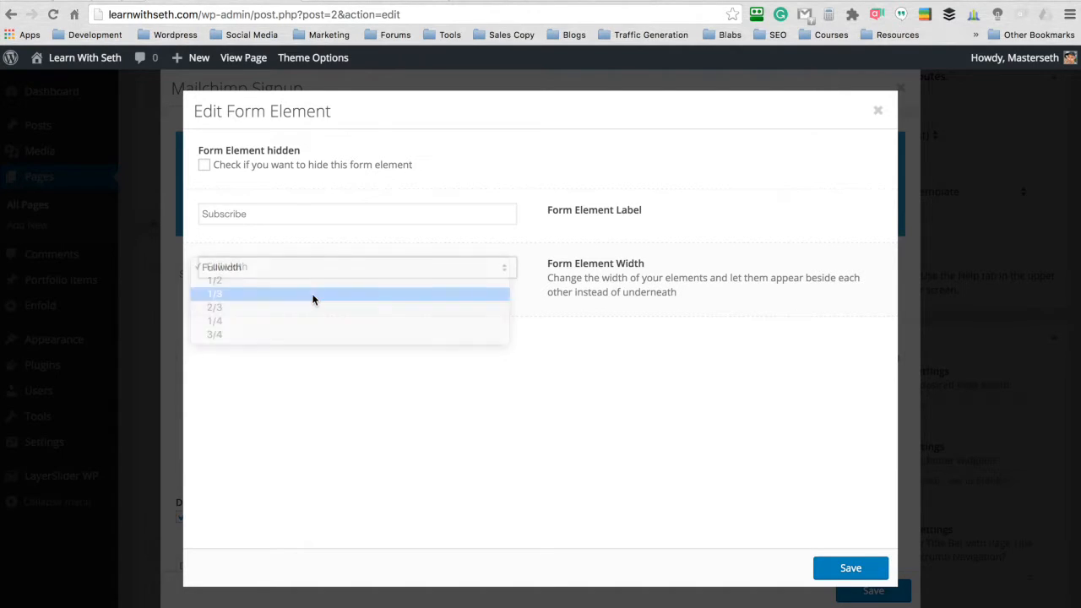
left_click(836, 569)
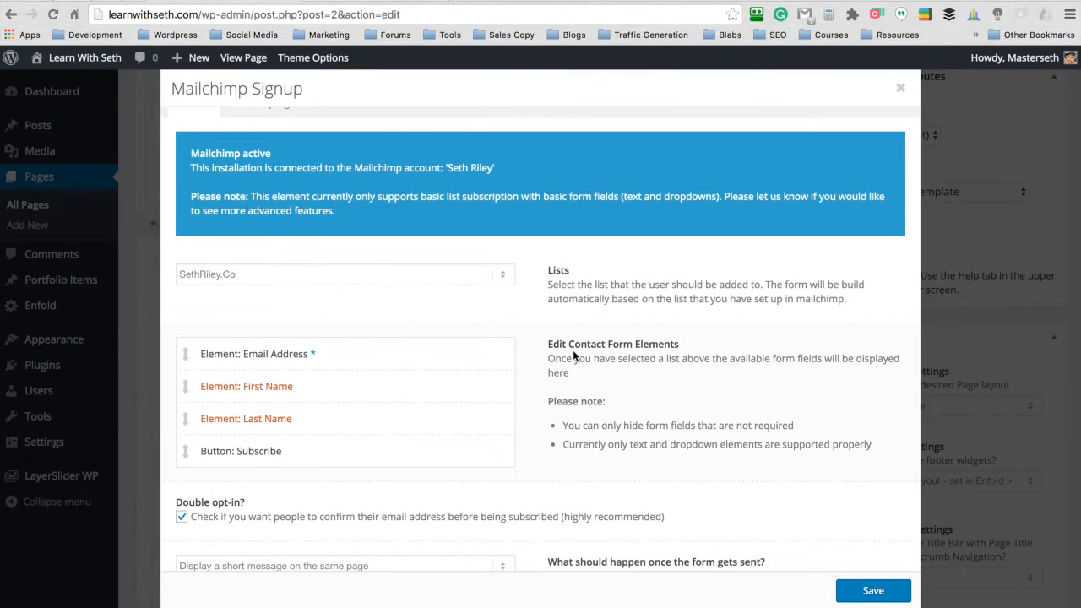
- Hide the signup form's labels in its styling settings, save the element and update the Frontpage page
scroll(518, 276, "down", 2)
scroll(519, 273, "up", 3)
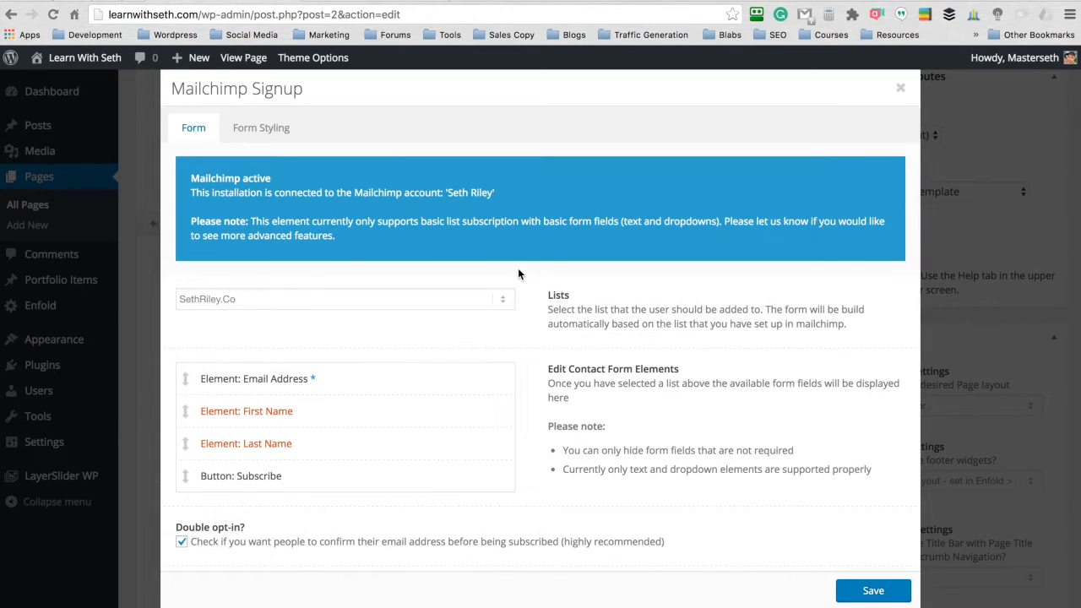
left_click(250, 127)
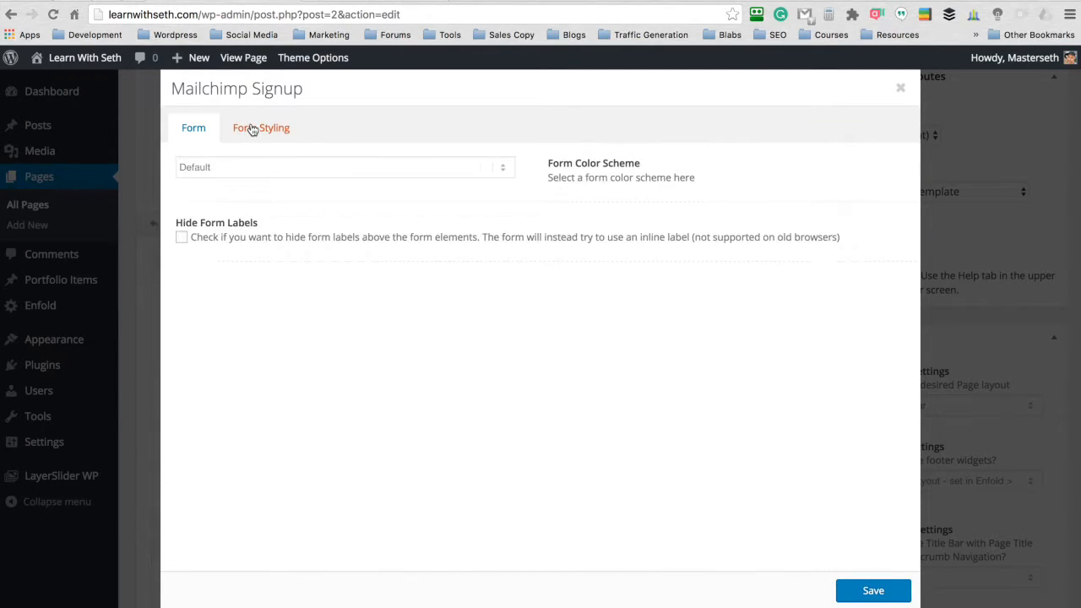
left_click(181, 239)
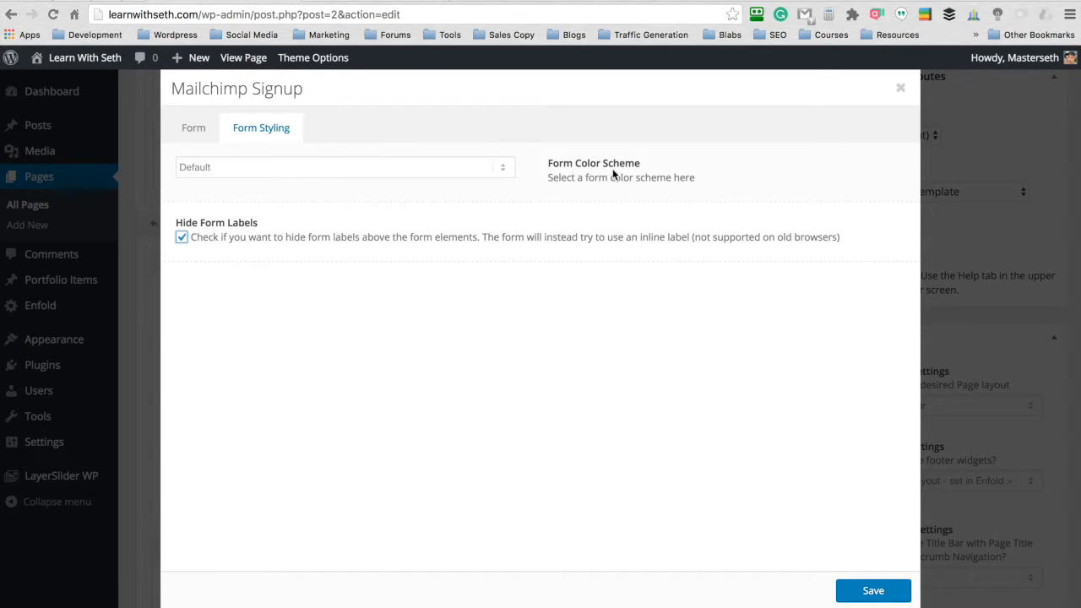
left_click(872, 595)
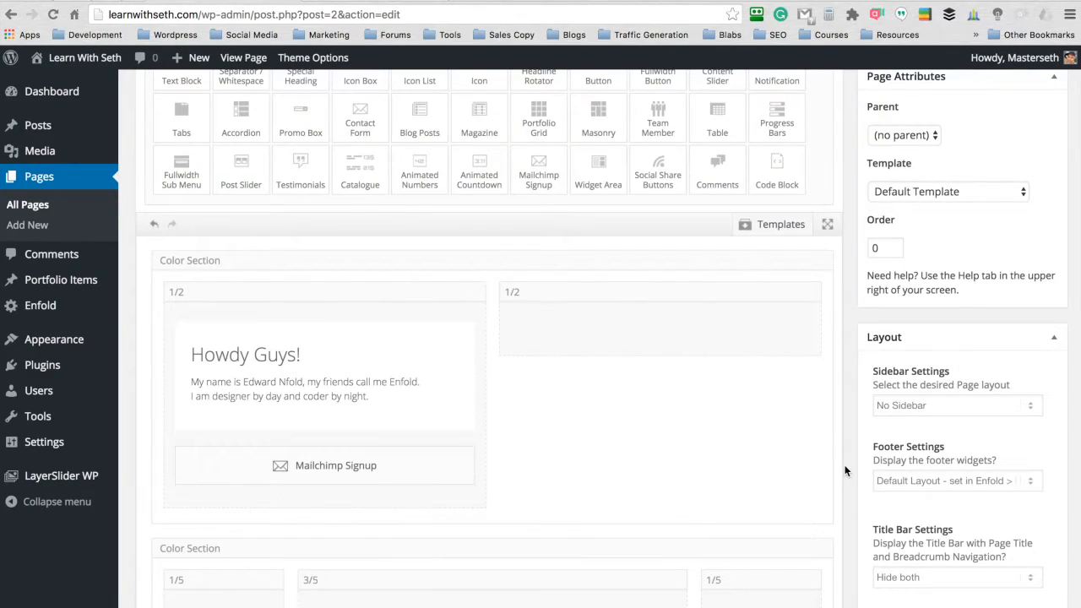
scroll(847, 470, "up", 5)
left_click(1032, 291)
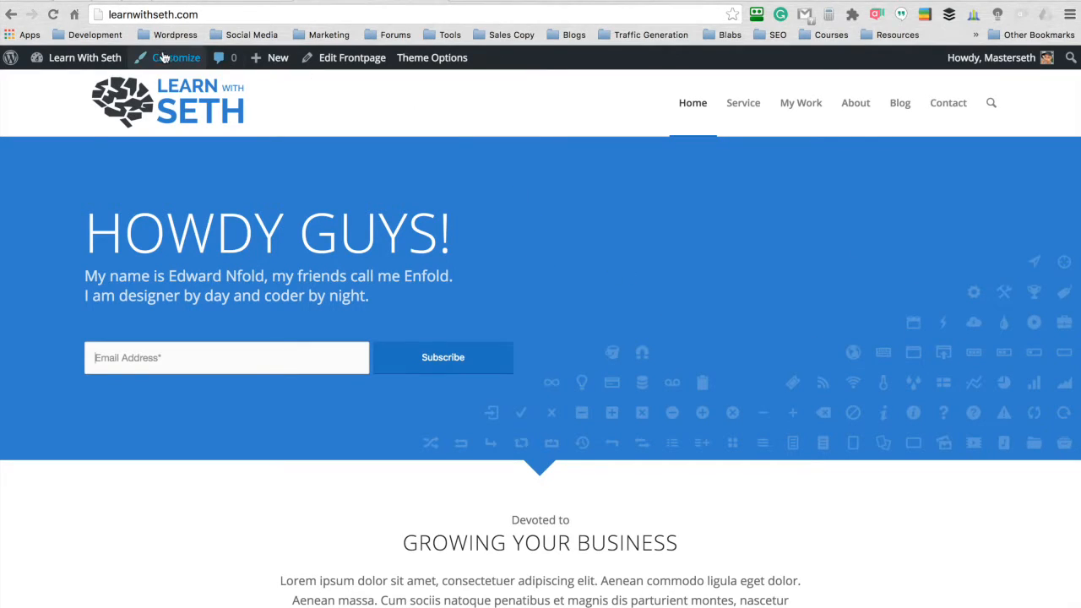
- Copy the URL of the YouTube video "Use Your Past Failures To Define Your Vision" and return to the Frontpage editor
left_click(78, 1)
left_click(258, 11)
left_click(360, 14)
left_click_drag(359, 14, 101, 14)
key("super+c")
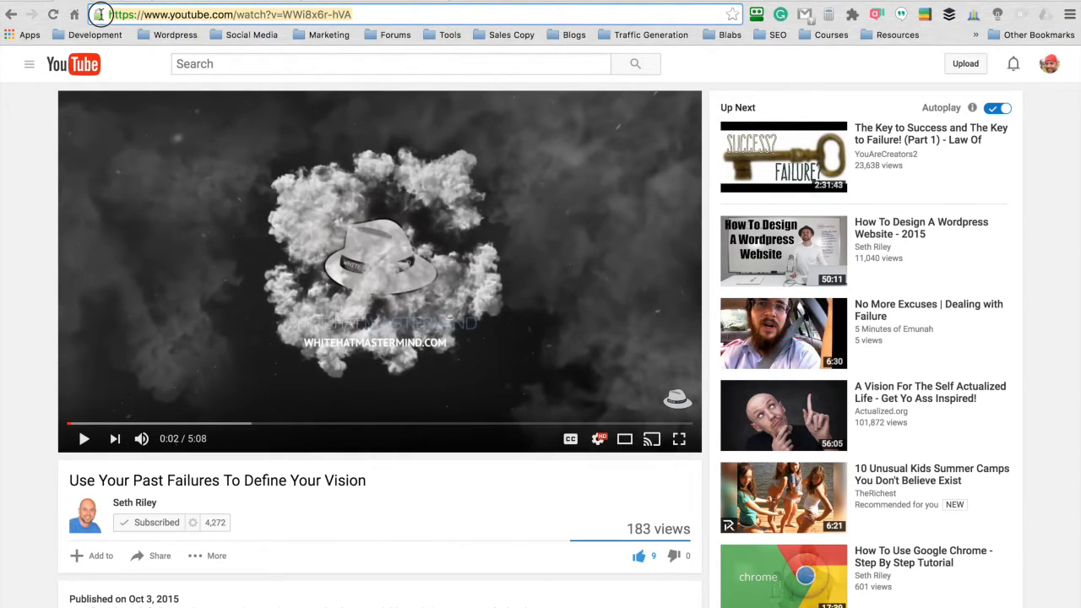
left_click(199, 1)
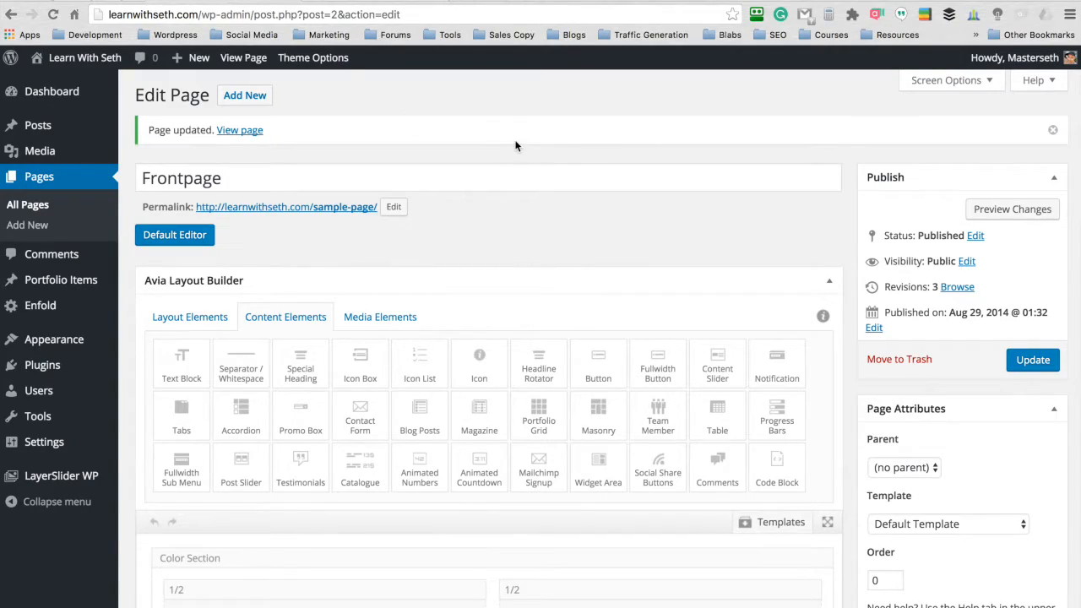
- Add a Video media element to the empty 1/2 column of the Frontpage's first Color Section
scroll(518, 158, "down", 5)
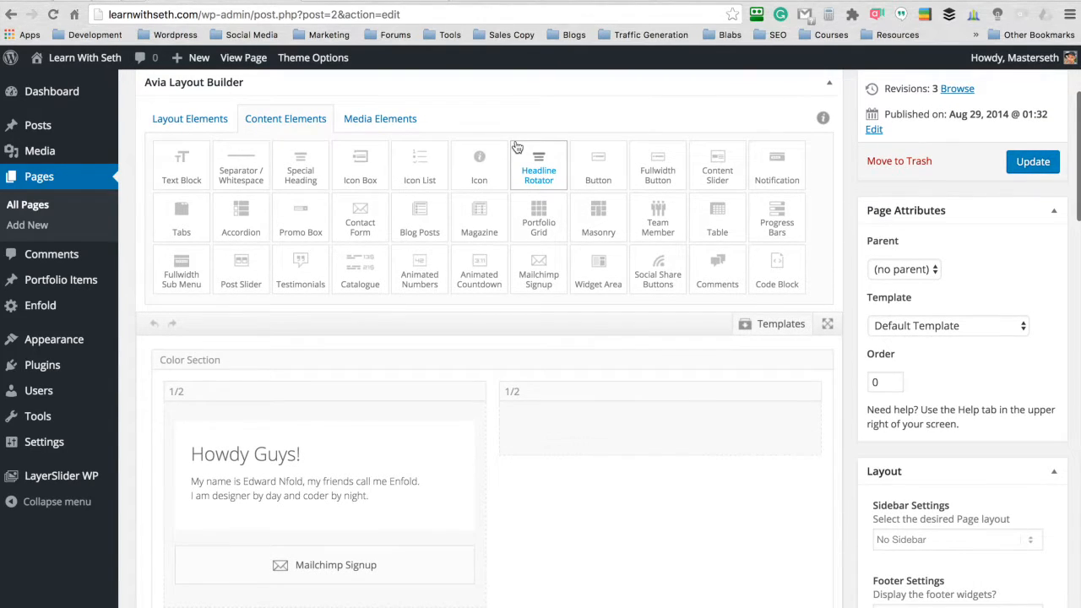
left_click(386, 118)
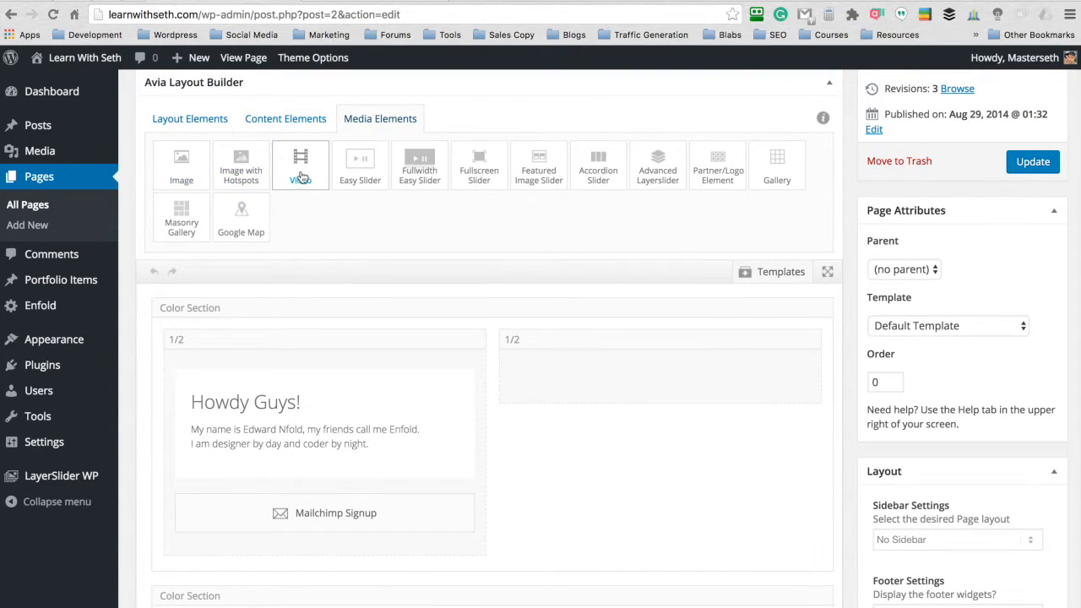
left_click_drag(302, 169, 597, 372)
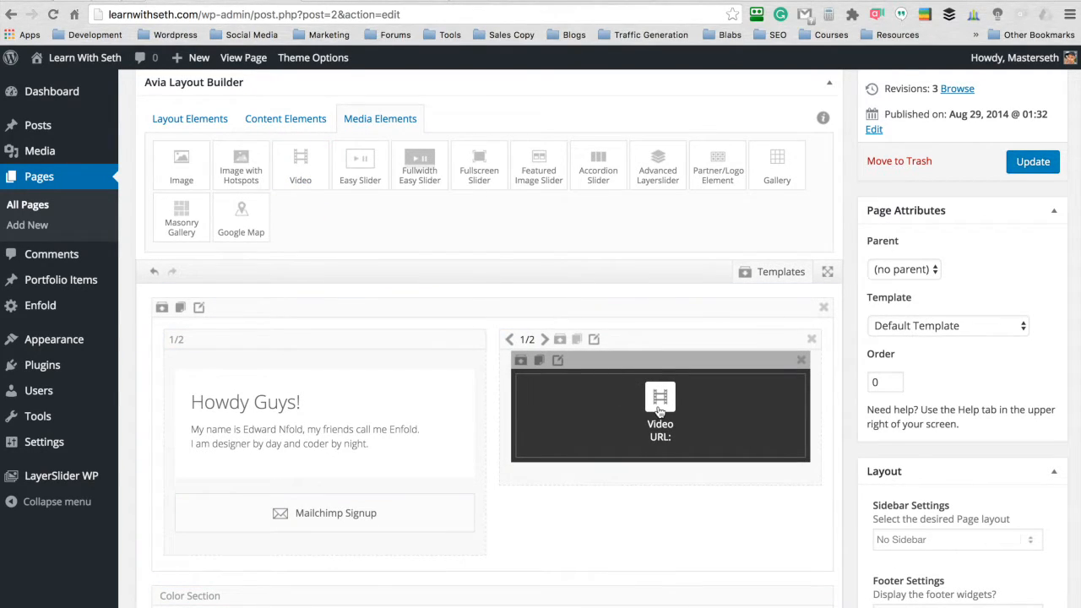
left_click(663, 407)
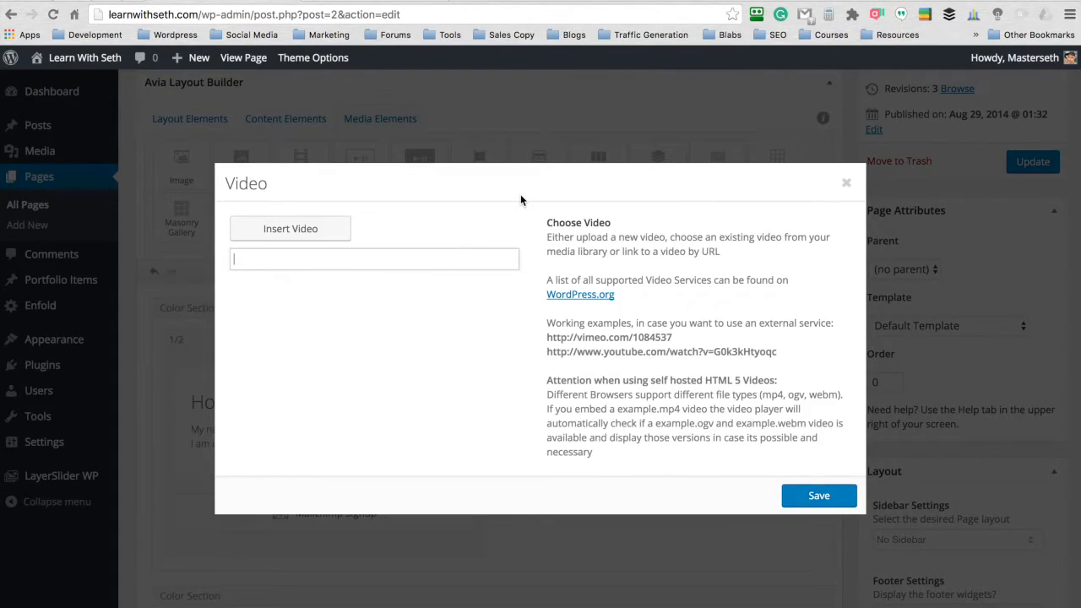
key("super+v")
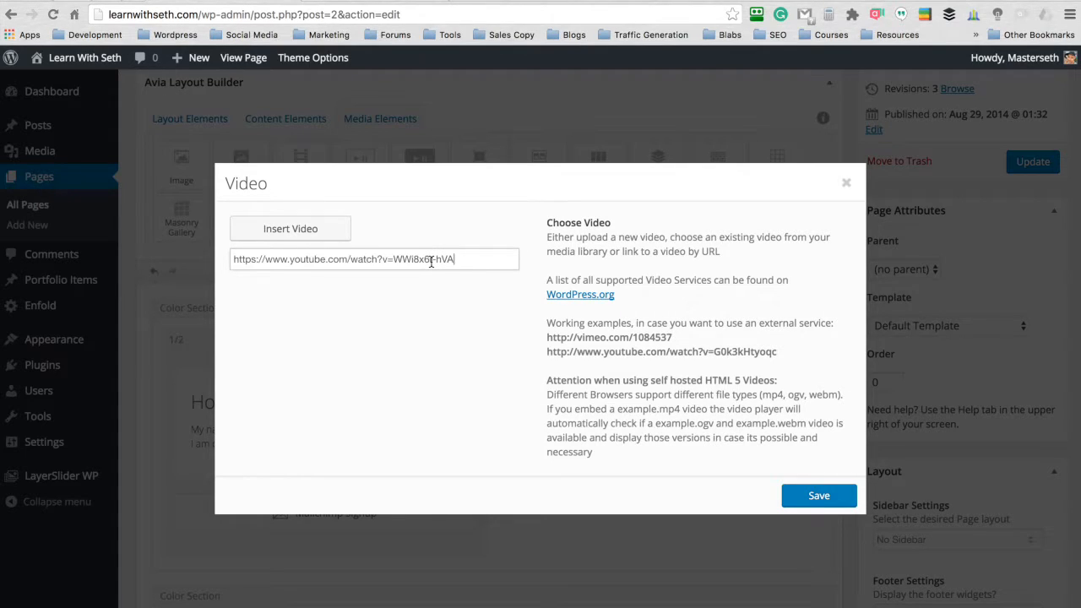
left_click(806, 498)
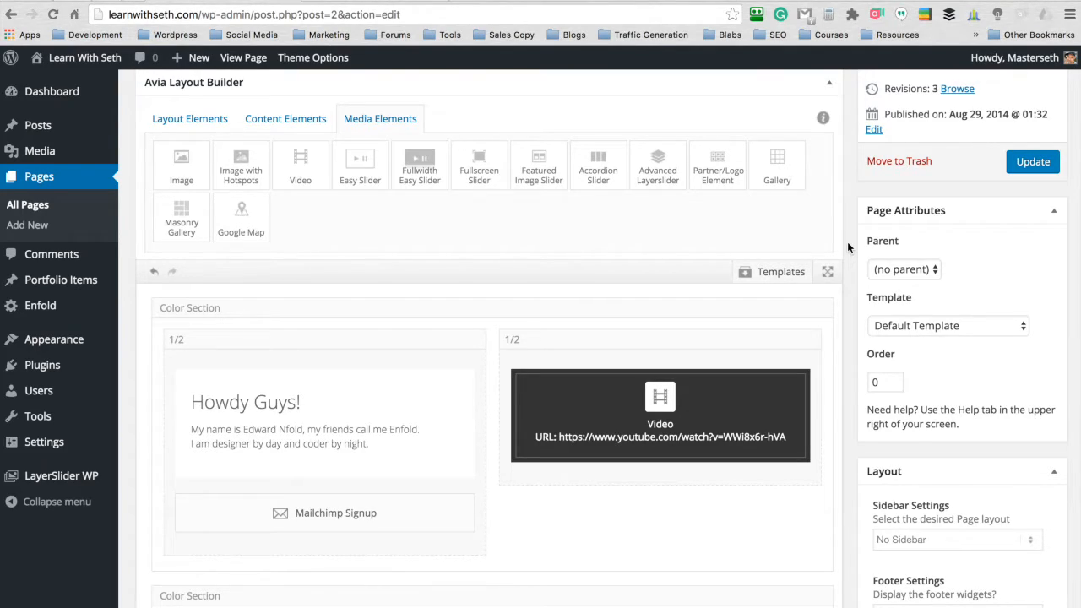
scroll(847, 242, "up", 3)
left_click(1033, 360)
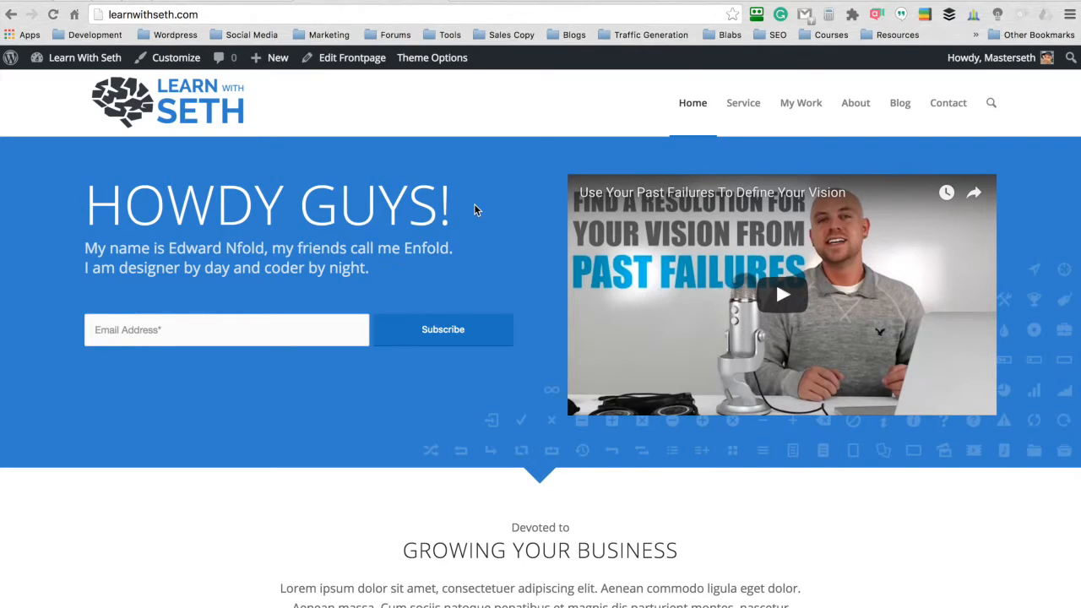
left_click_drag(476, 211, 17, 203)
left_click_drag(381, 269, 74, 251)
left_click(531, 188)
- Replace the hero Special Heading's text with "4 PROVEN STEPS TO SETUP A WINNING WEBSITE", copied from the text document
left_click_drag(360, 49, 220, 37)
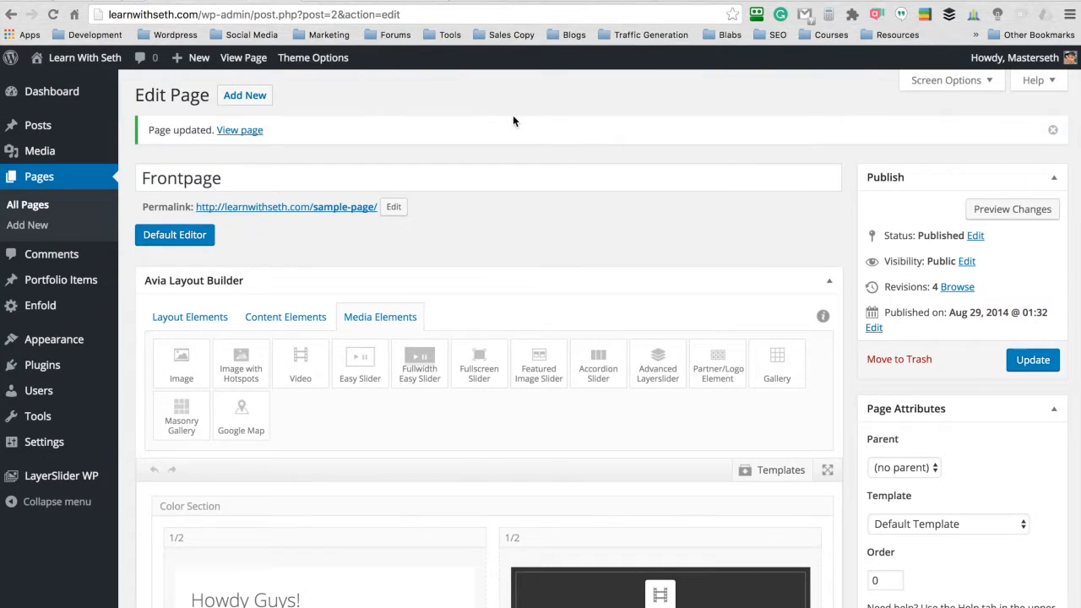
scroll(512, 115, "down", 4)
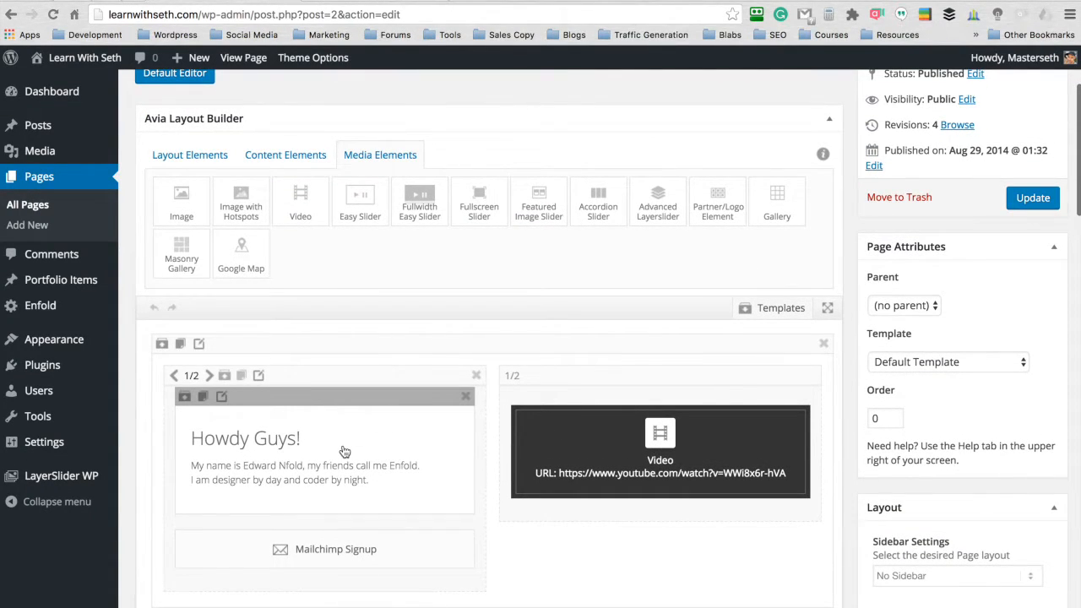
left_click(345, 452)
triple_click(352, 280)
type("4 PROVEN STEPS TO SETUP A WINNING WEBSITE")
left_click_drag(500, 276, 226, 276)
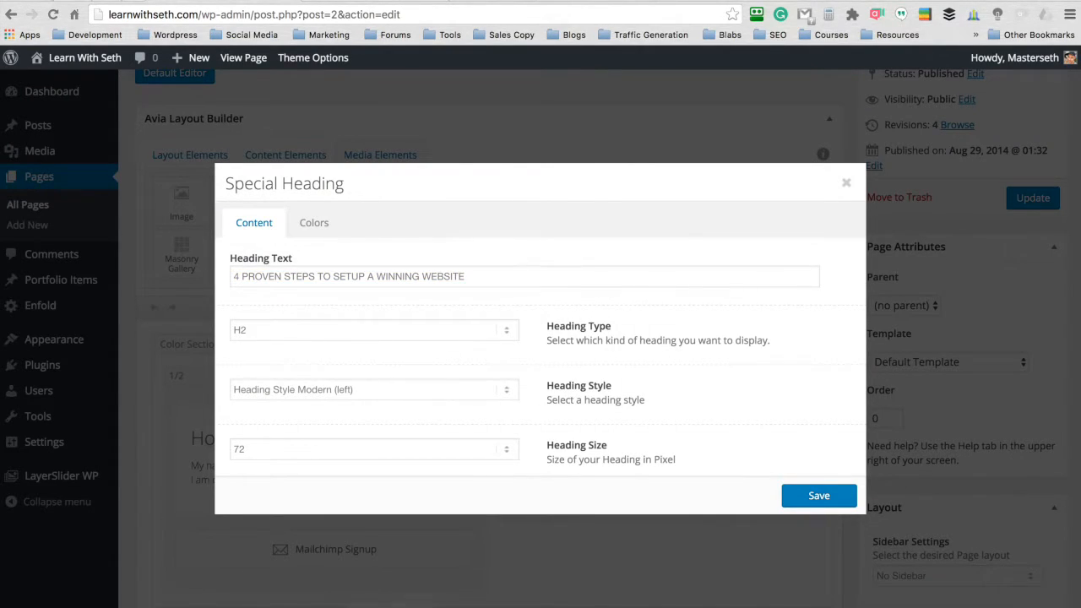
- Replace the Subheading Text with the text document's paragraph starting "Learn the exact process I use to create professional websites with WordPress"
left_click(343, 596)
left_click(328, 91)
key("super+h")
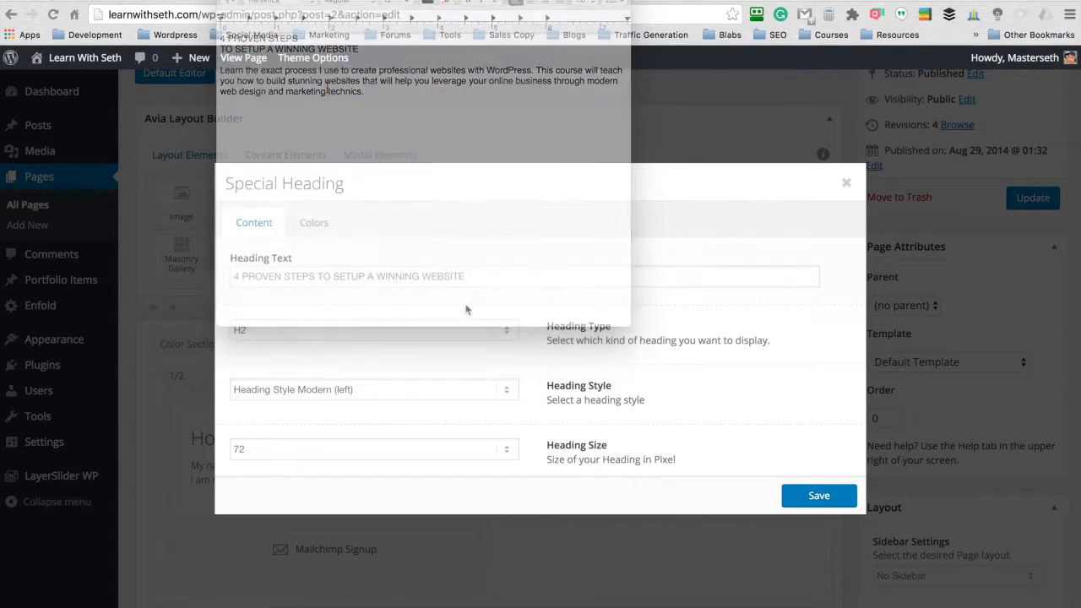
scroll(467, 309, "down", 4)
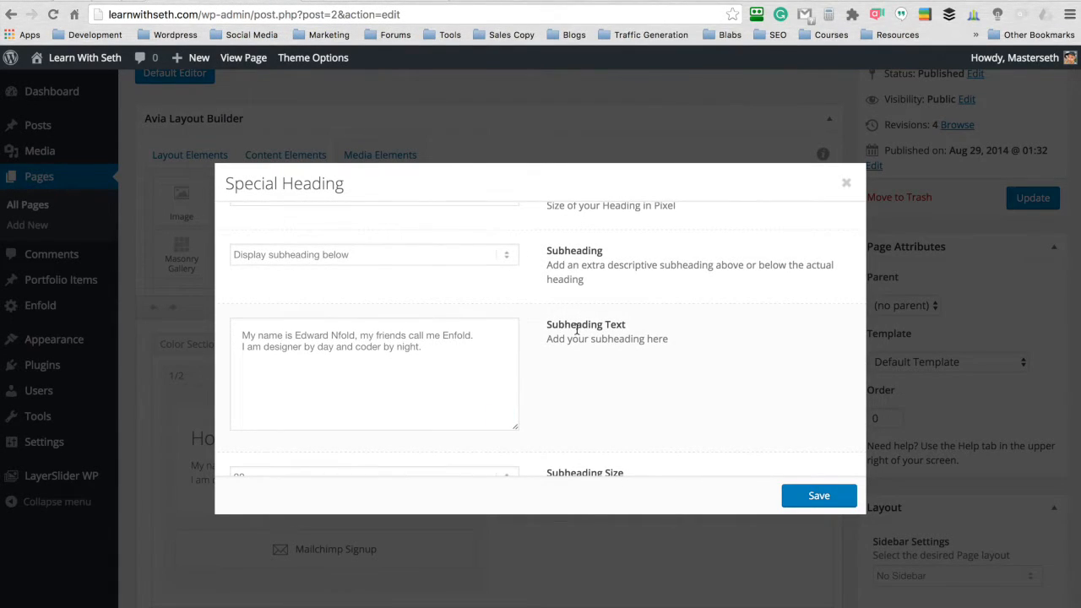
left_click_drag(456, 347, 226, 333)
type("Learn the exact process I use to create professional websites with WordPress. This course will teach you how to build stunning websites that will help you leverage your online business through modern web design and marketing technics.")
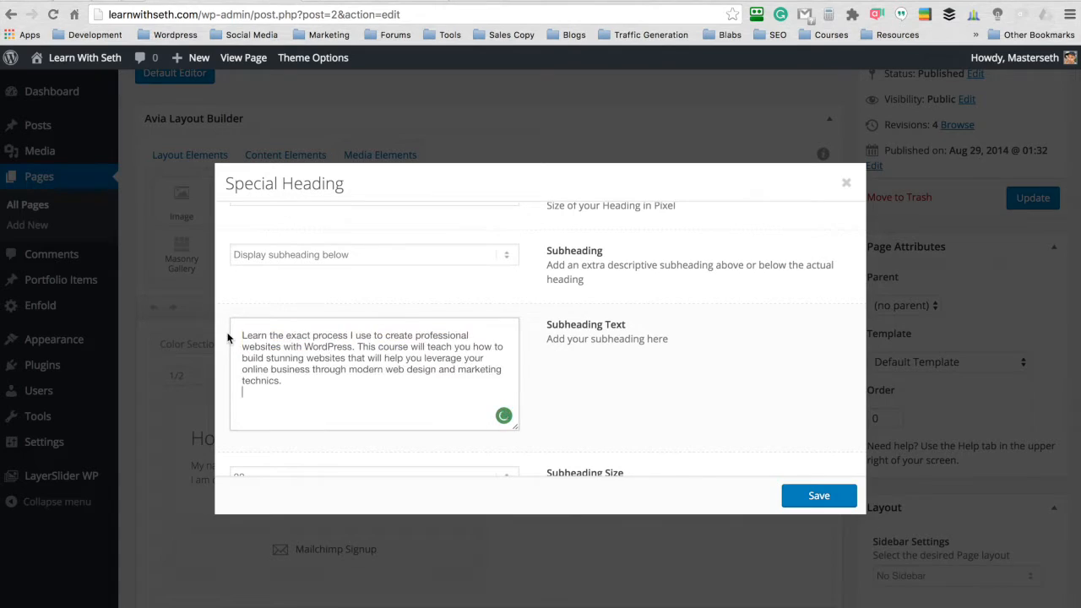
- Set the Special Heading's bottom padding to 10 pixels and its subheading size to 18 pixels
scroll(530, 281, "down", 2)
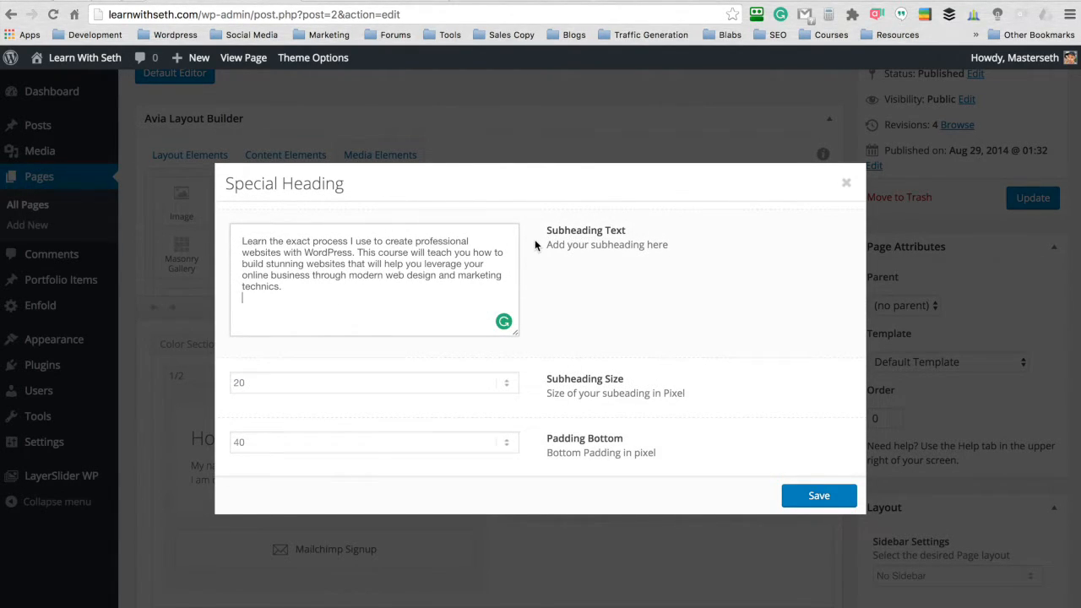
left_click(500, 442)
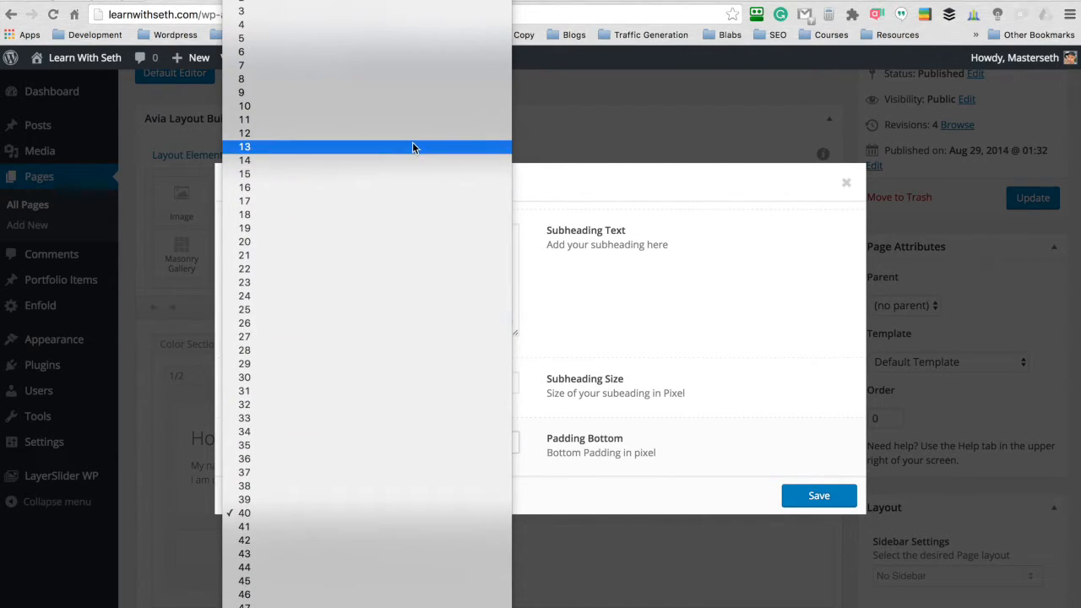
left_click(412, 110)
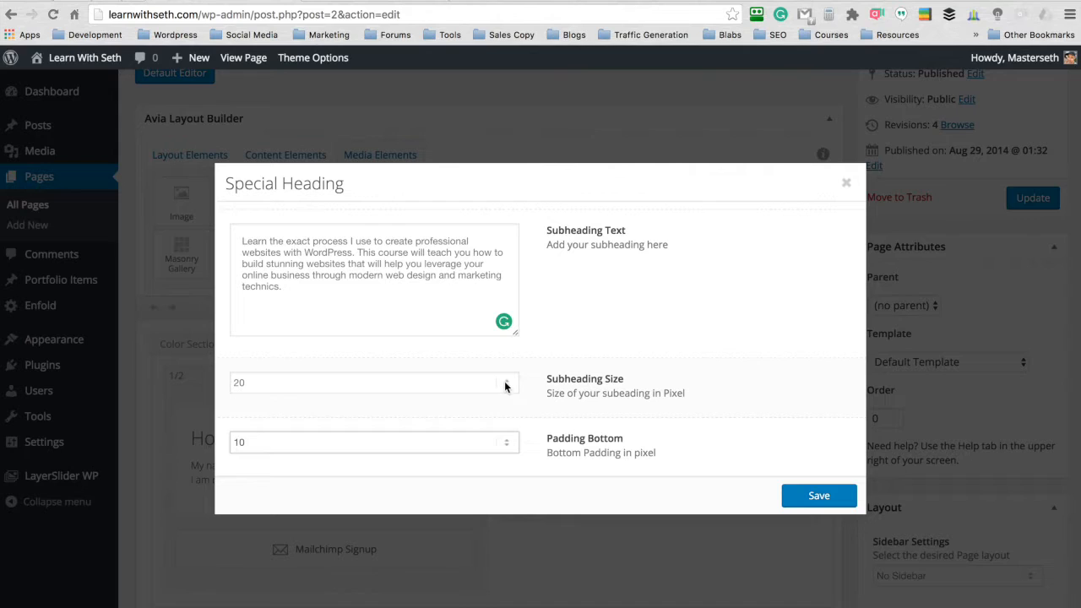
left_click(505, 386)
left_click(487, 355)
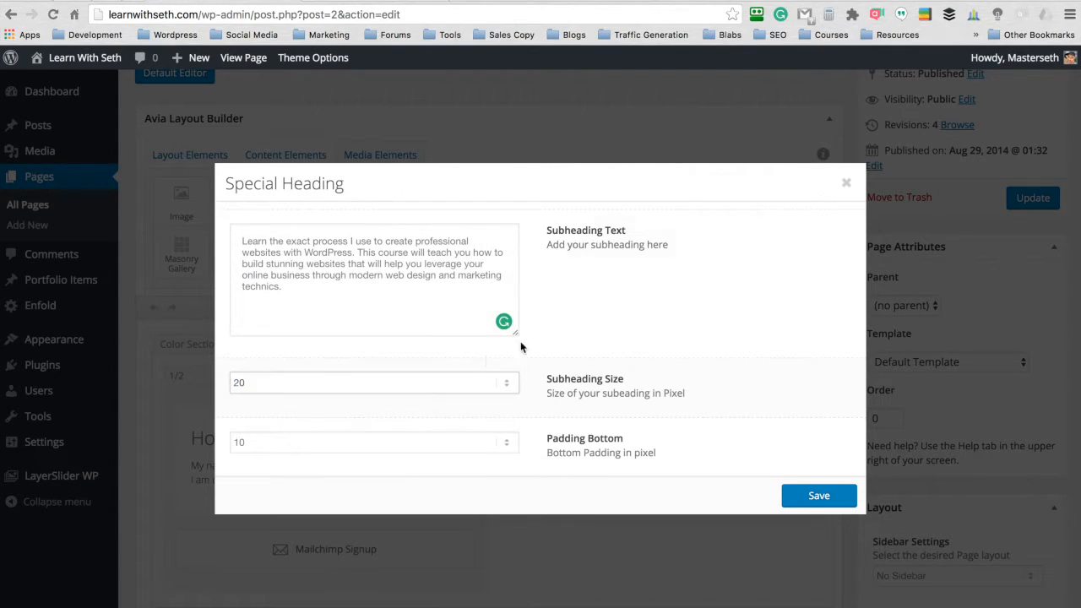
- Set the Special Heading's heading size to 42 pixels, save the element and update the Frontpage page
scroll(564, 336, "up", 5)
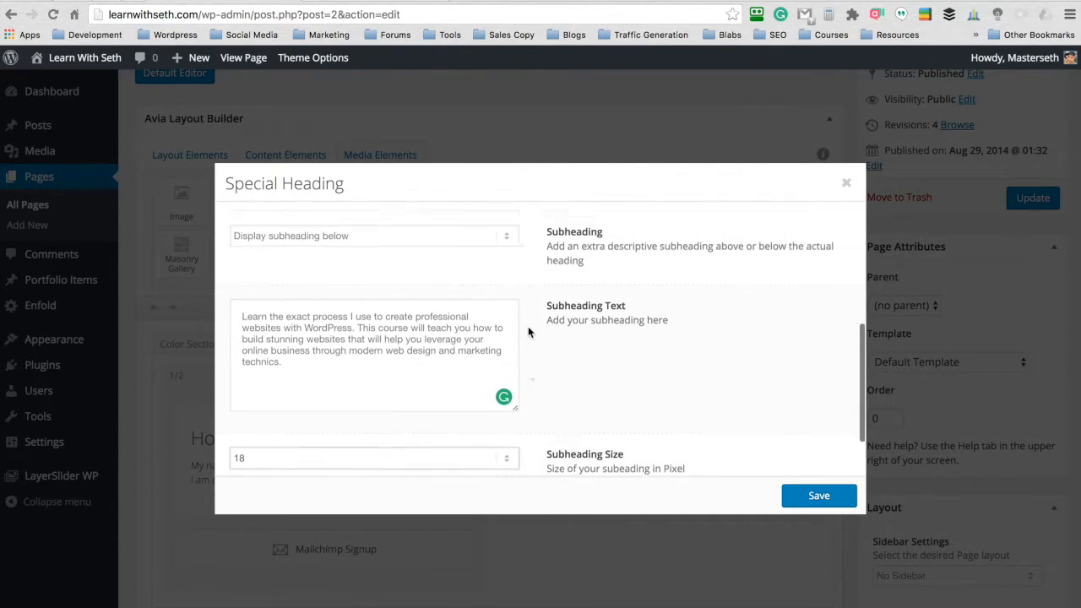
scroll(529, 332, "up", 1)
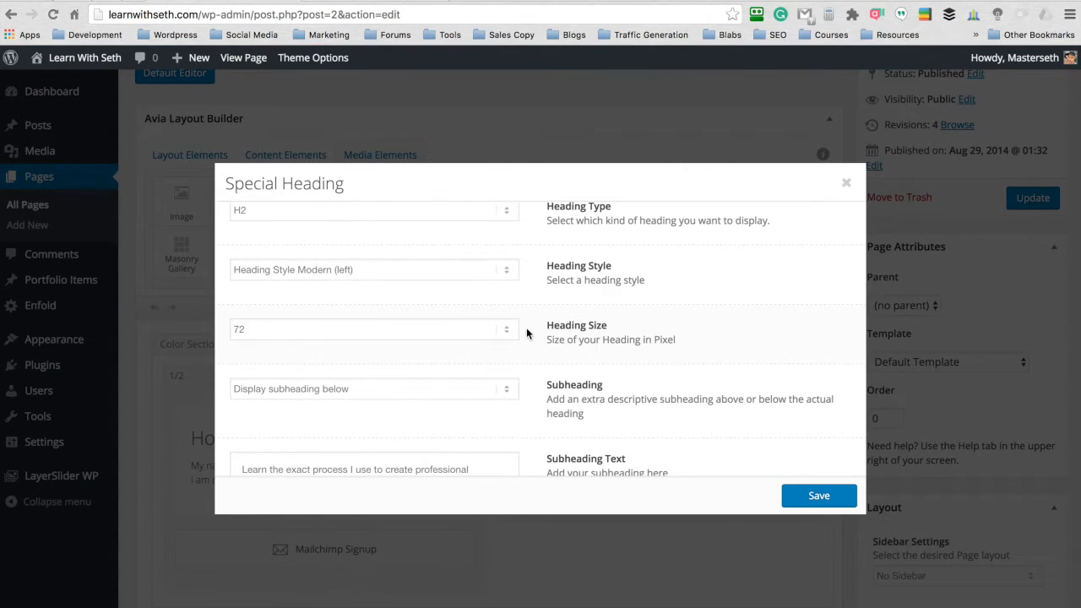
left_click(499, 330)
scroll(442, 289, "up", 8)
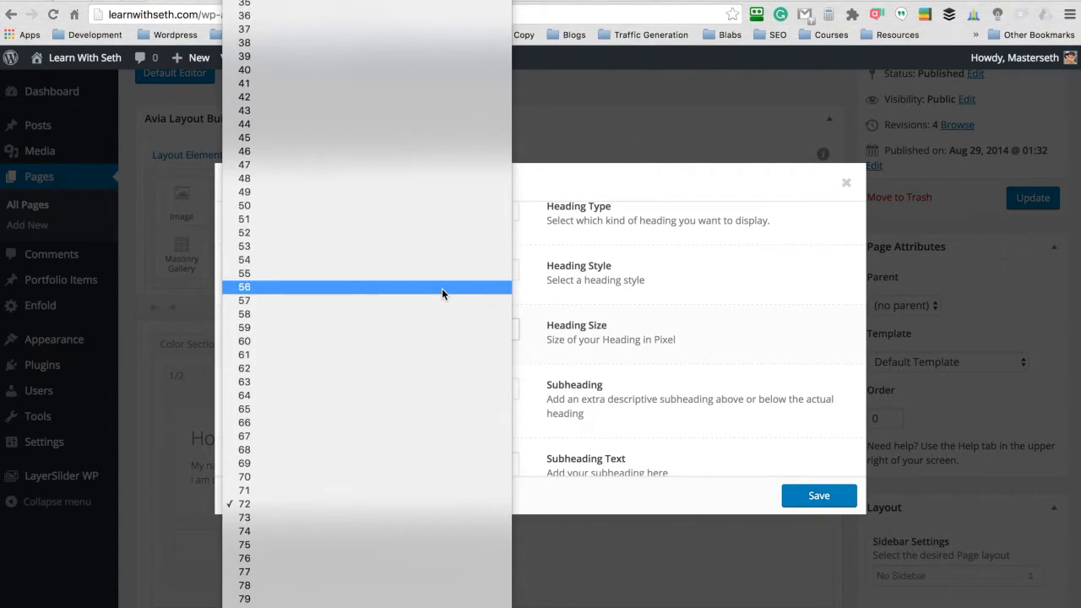
left_click(438, 238)
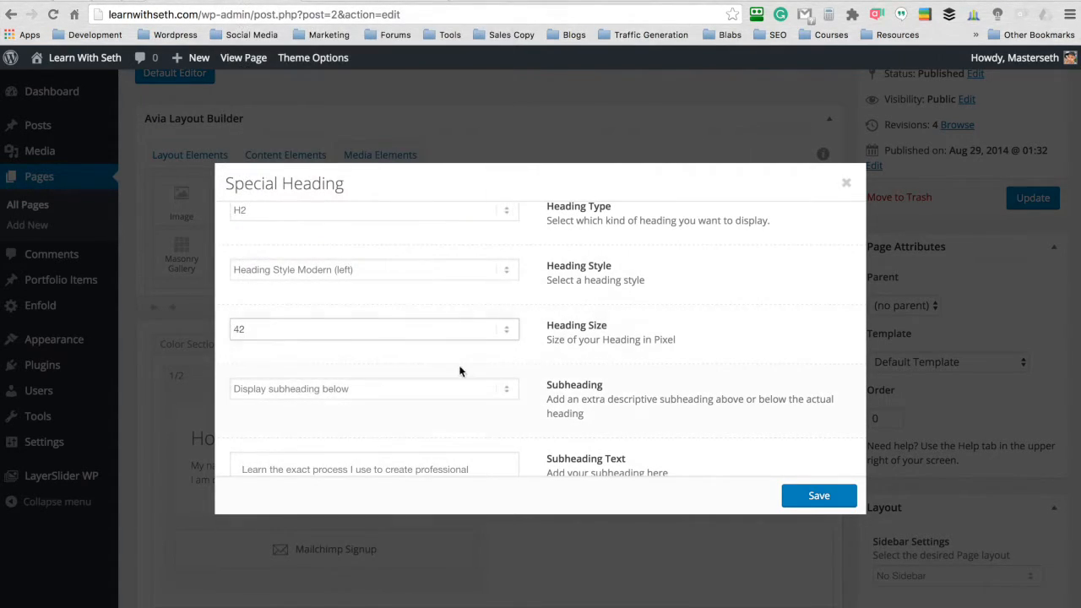
scroll(538, 308, "up", 2)
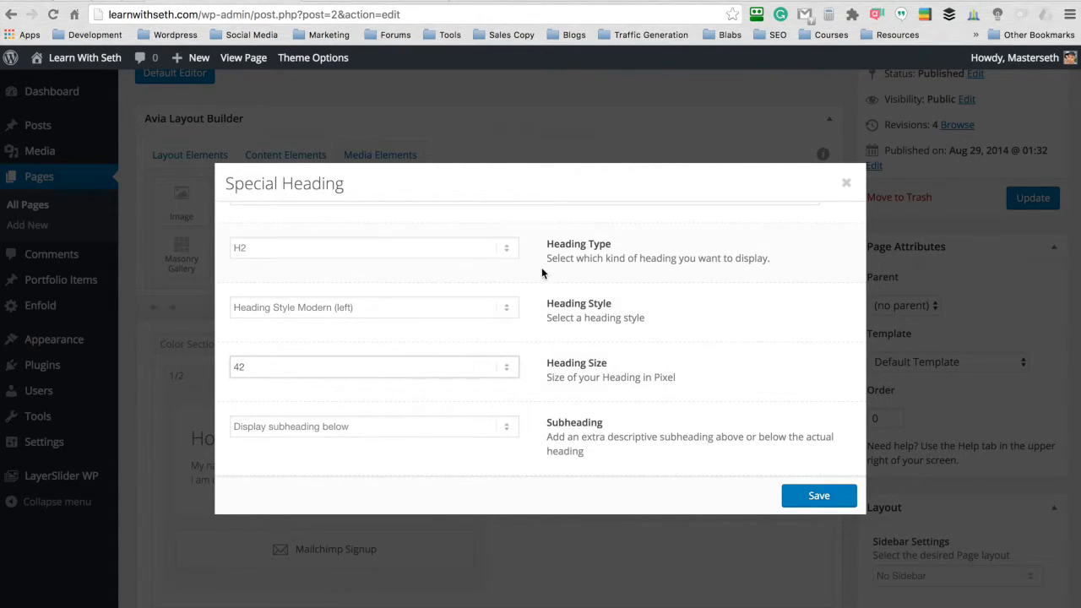
left_click(817, 498)
left_click(1033, 197)
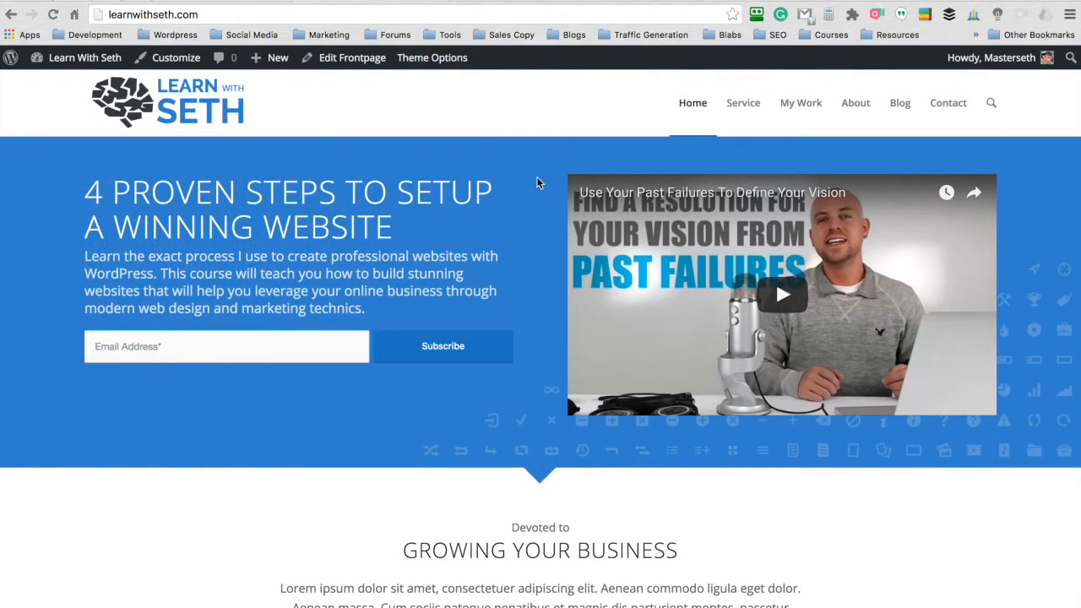
left_click_drag(427, 226, 55, 161)
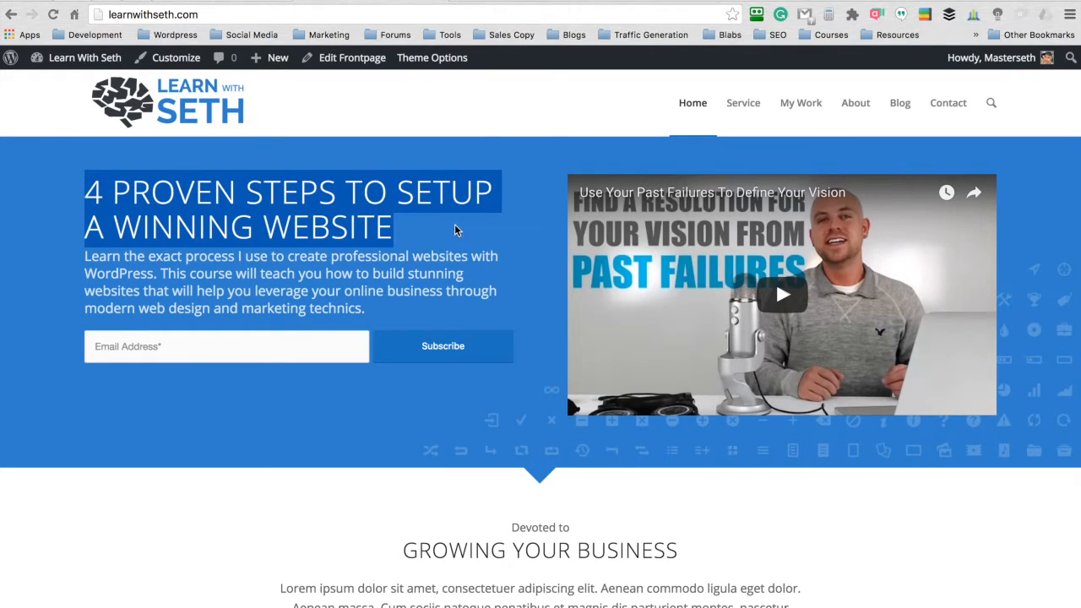
left_click(379, 296)
left_click_drag(379, 309, 73, 246)
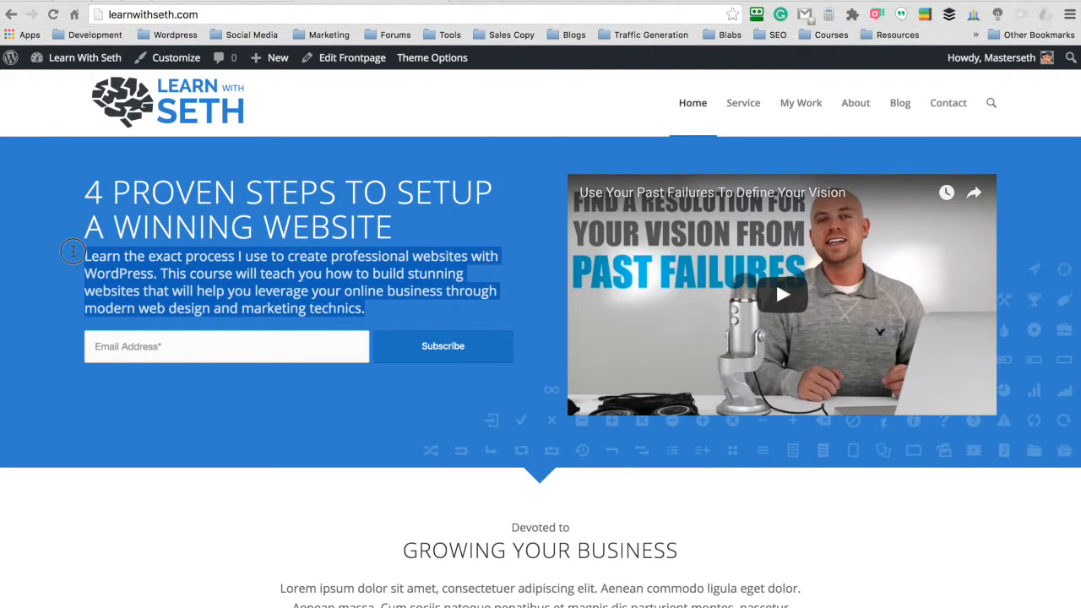
left_click(541, 189)
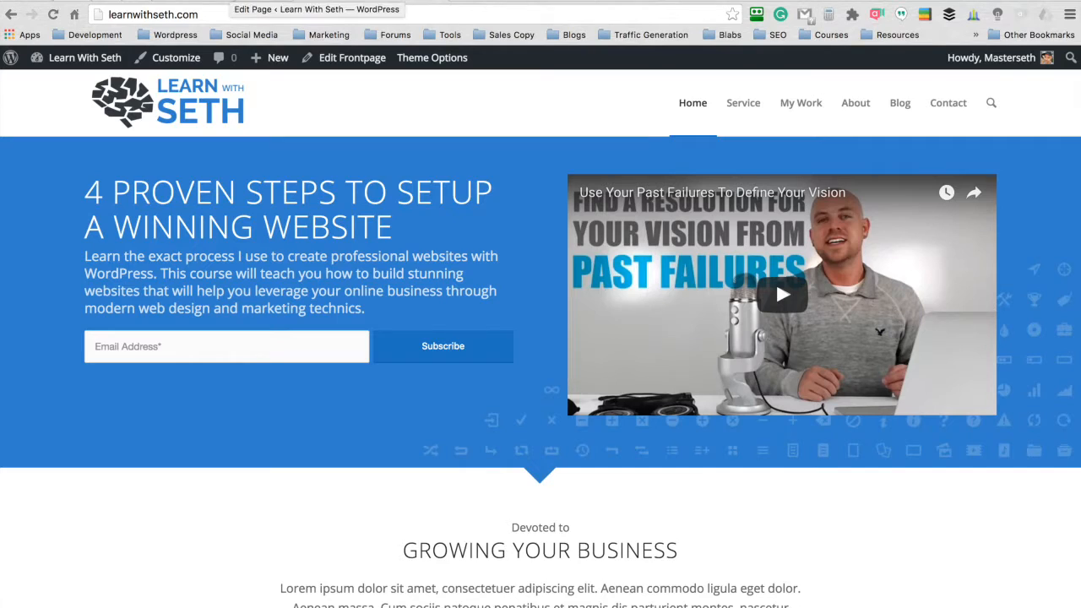
- Insert a Separator / Whitespace element between the hero heading and the Mailchimp Signup element
scroll(484, 126, "down", 3)
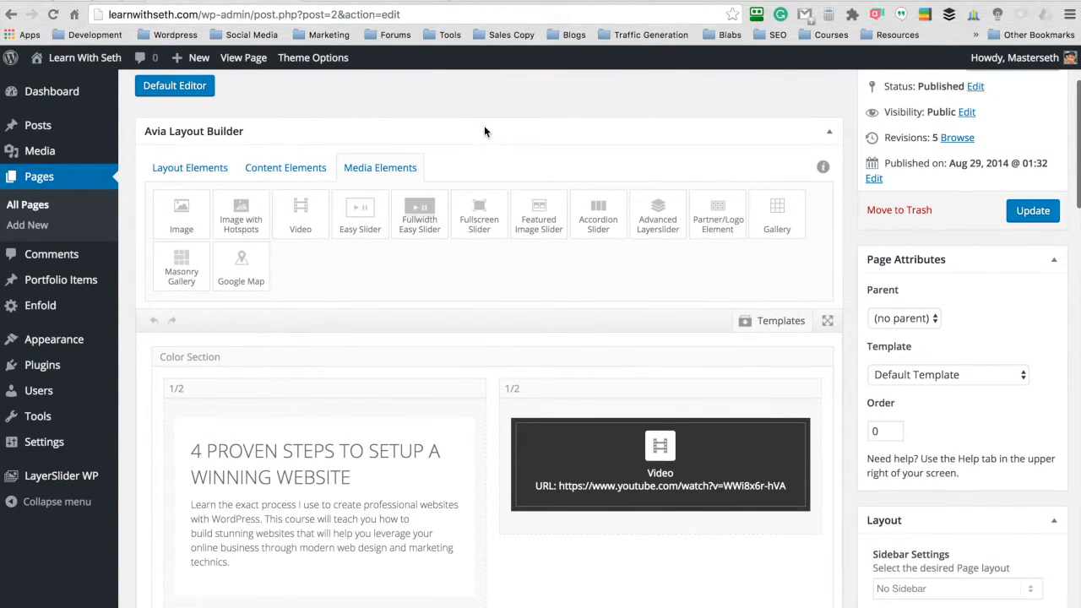
left_click(289, 169)
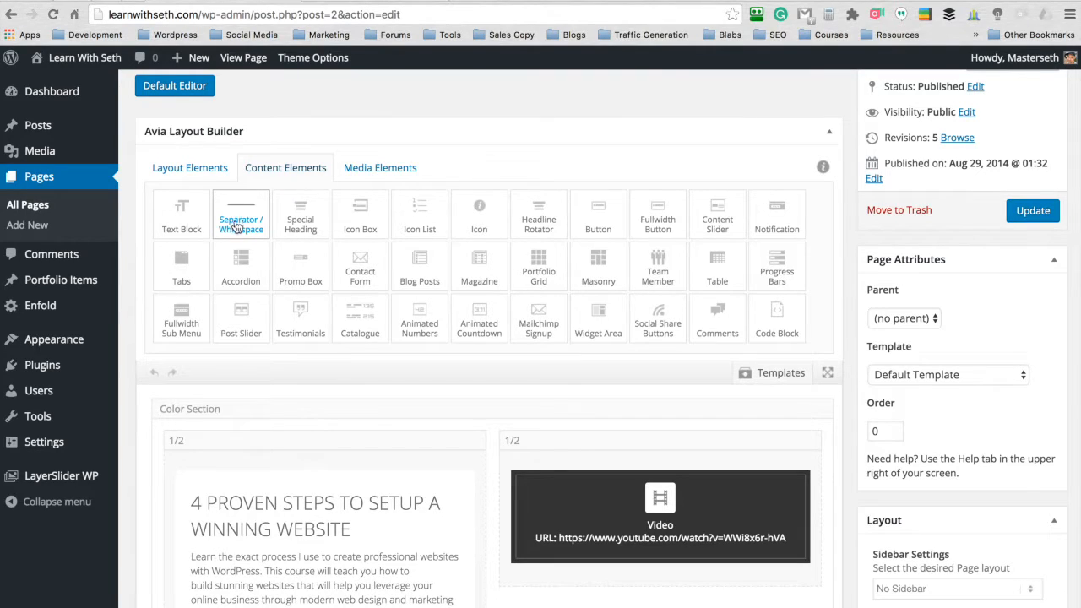
left_click_drag(241, 215, 306, 345)
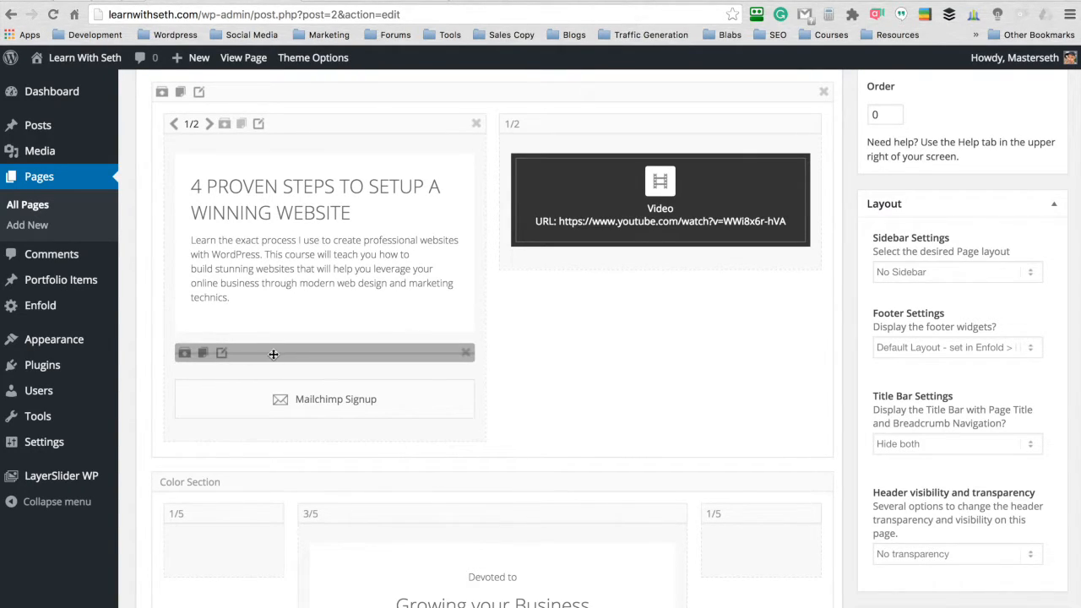
- Style the new separator as Short Separator with Left position, save it and update the Frontpage page
left_click(220, 353)
left_click(504, 141)
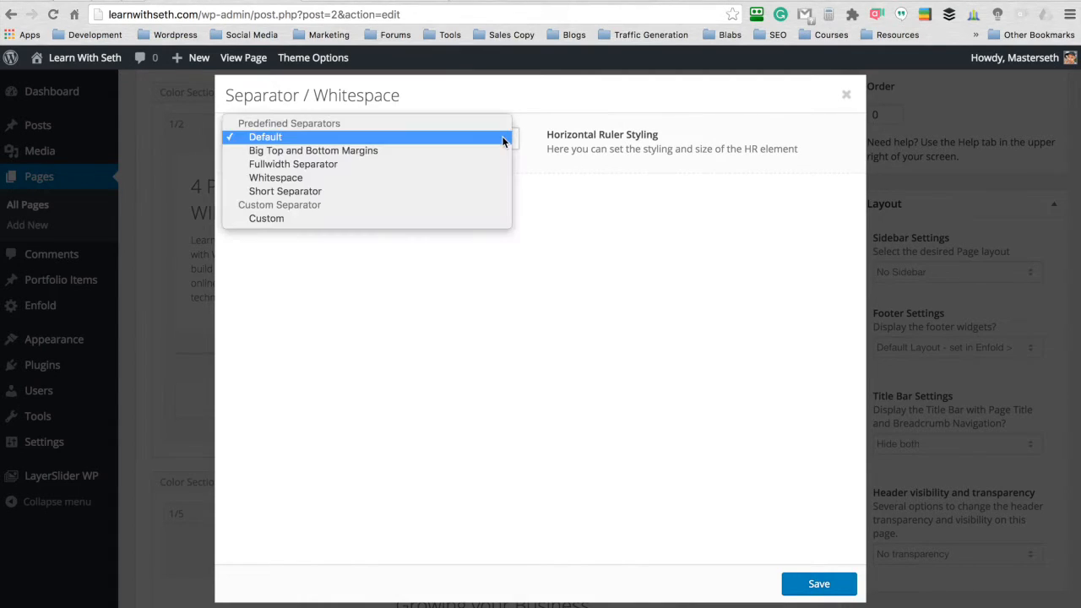
left_click(387, 191)
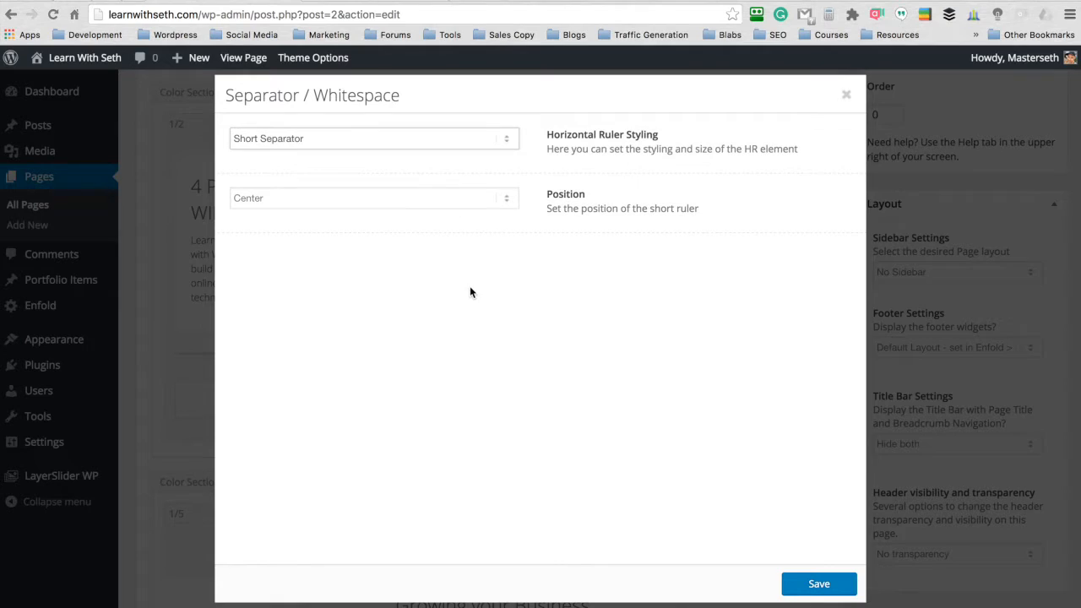
left_click(507, 200)
left_click(484, 210)
left_click(807, 585)
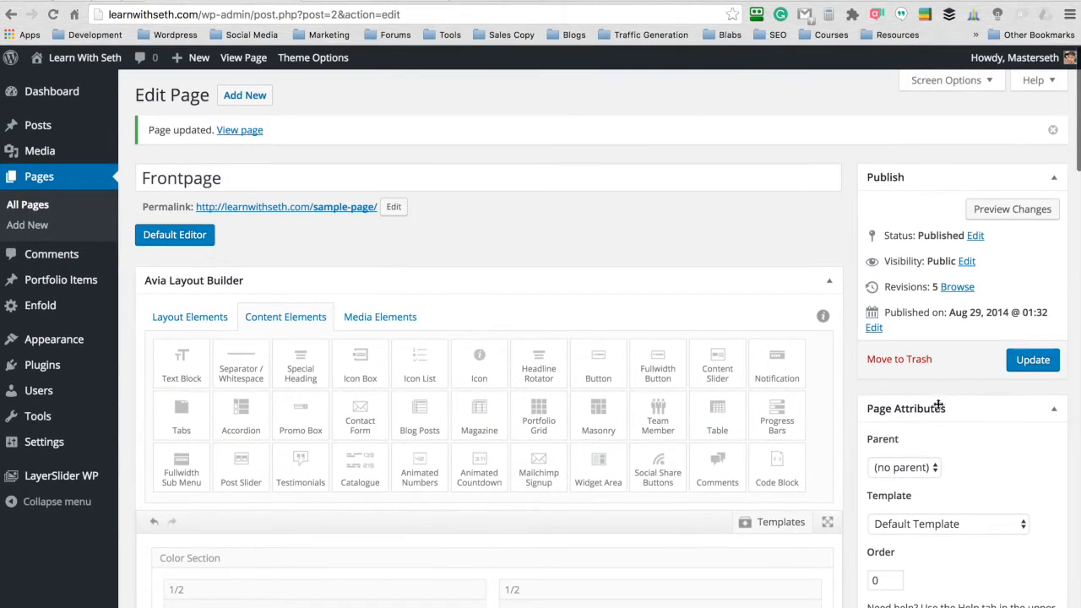
left_click(1026, 360)
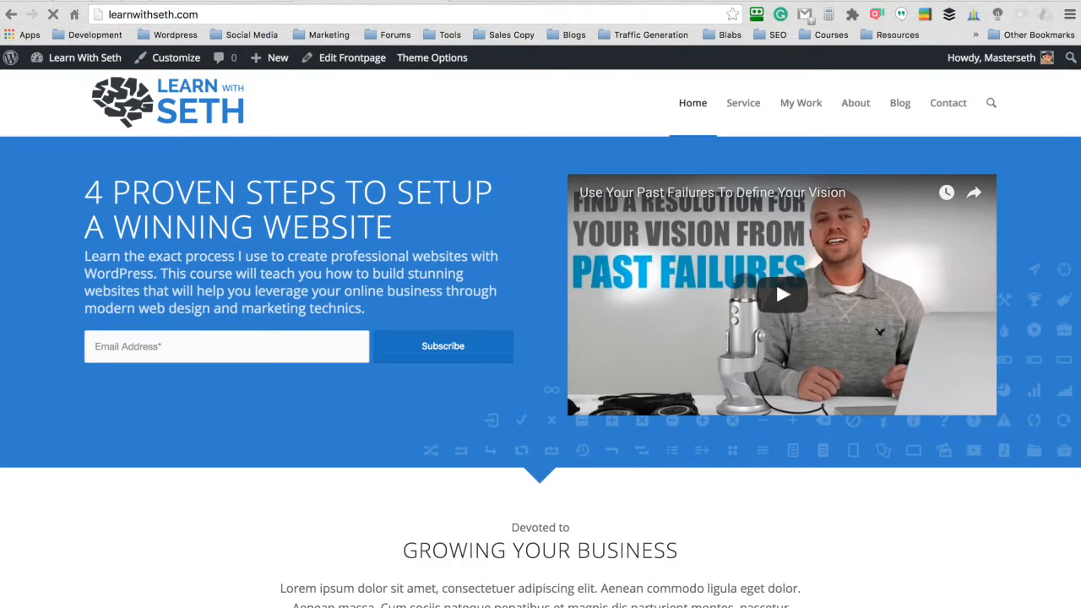
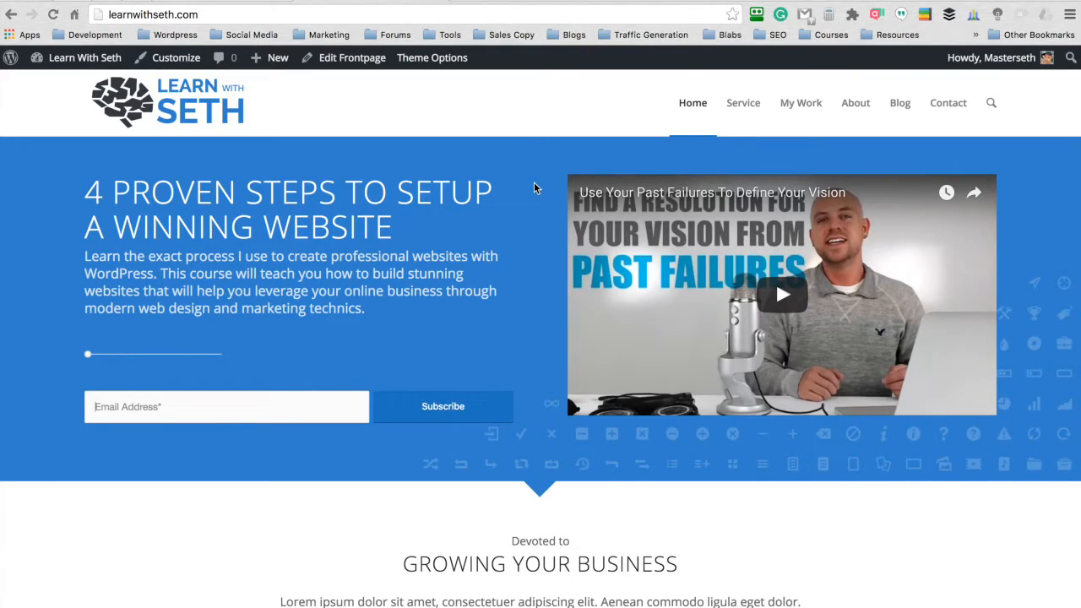
- Insert the WHM Home Page Top image at Full Size (1500 × 1000) as the hero Color Section's custom background image
left_click(222, 2)
scroll(492, 183, "down", 2)
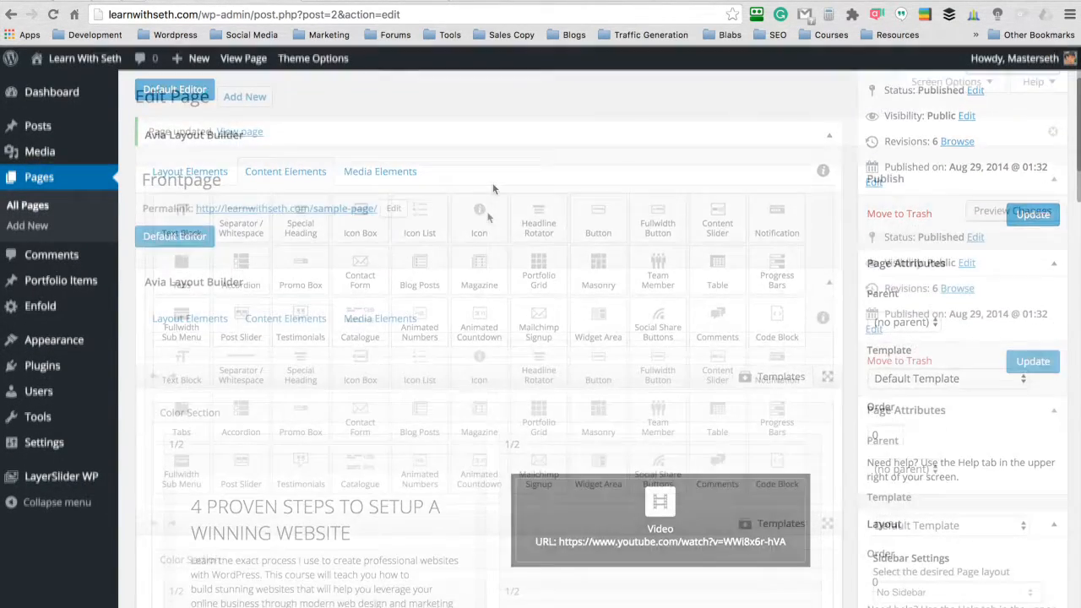
scroll(492, 188, "down", 3)
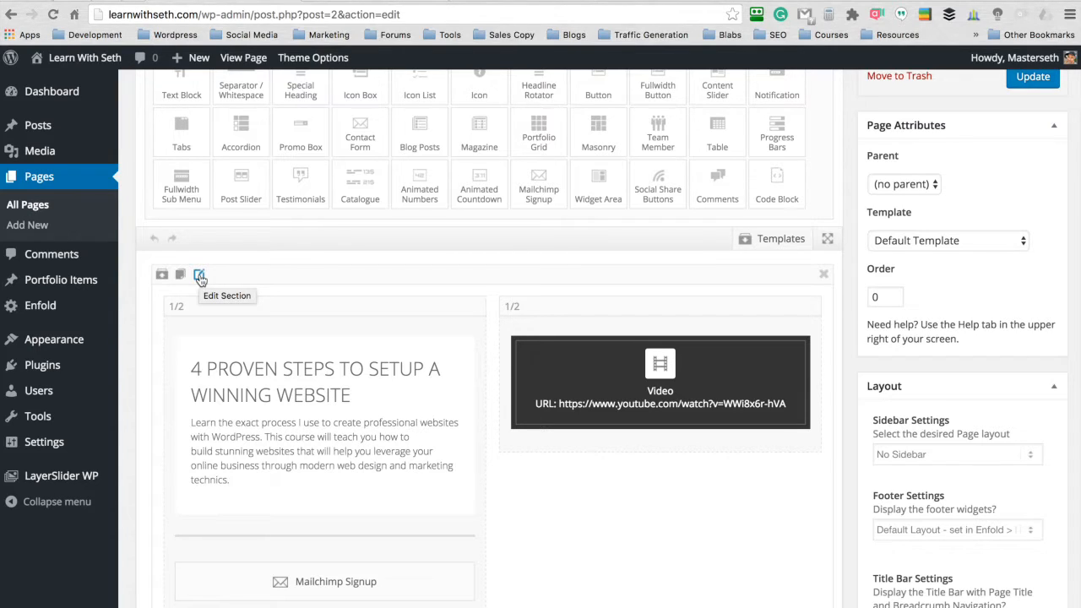
left_click(200, 277)
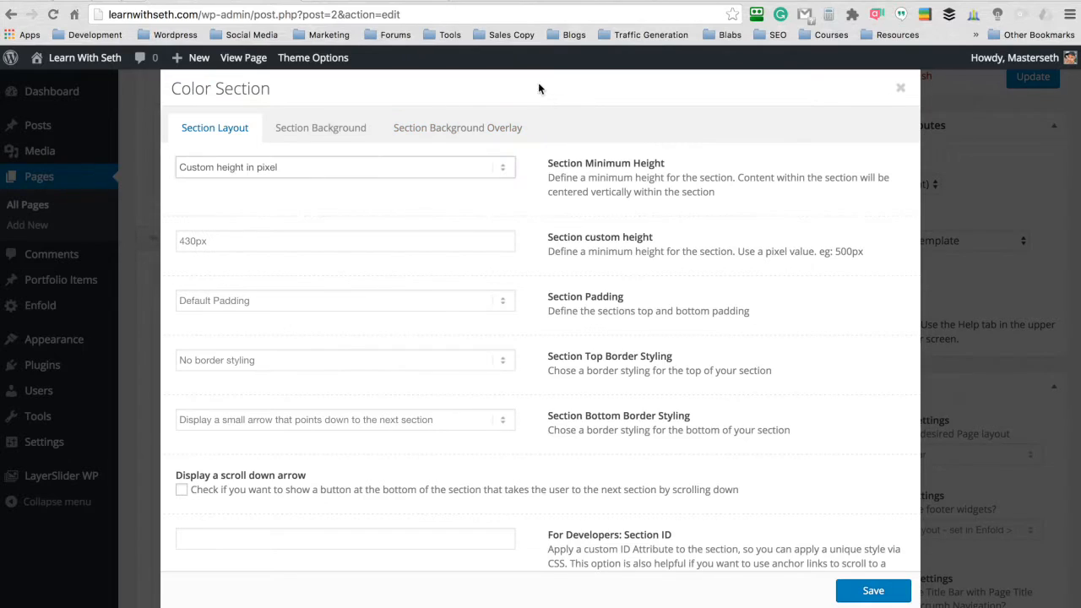
left_click(292, 135)
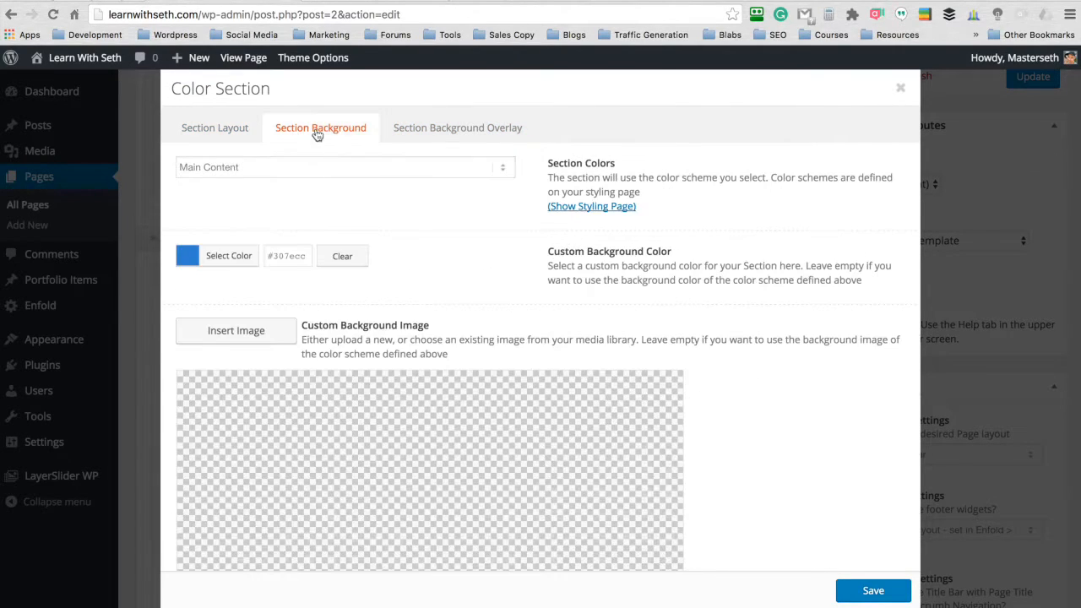
left_click(239, 330)
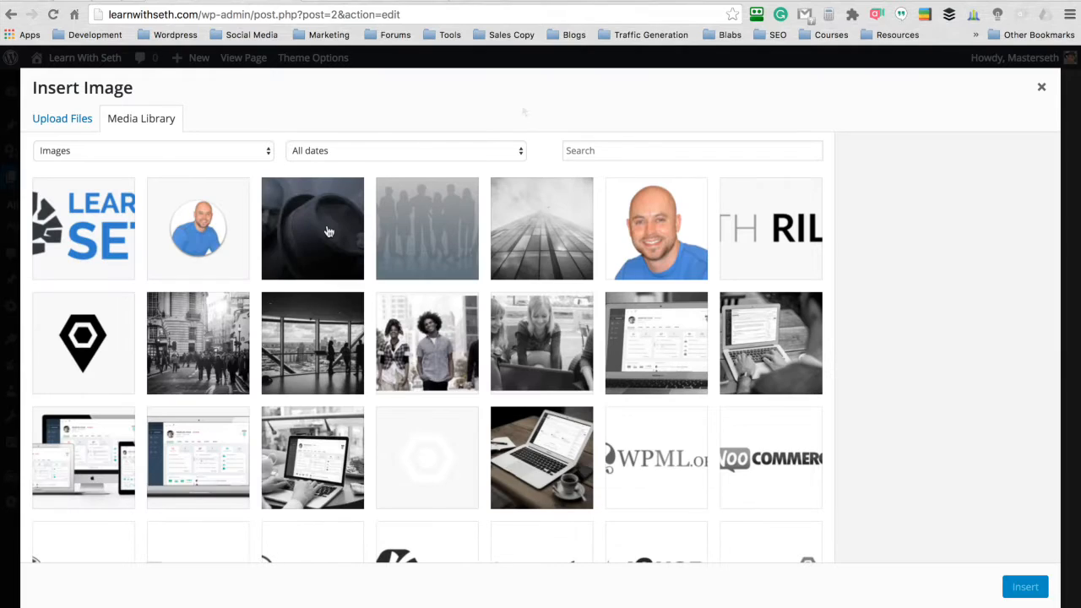
left_click(326, 229)
left_click(947, 333)
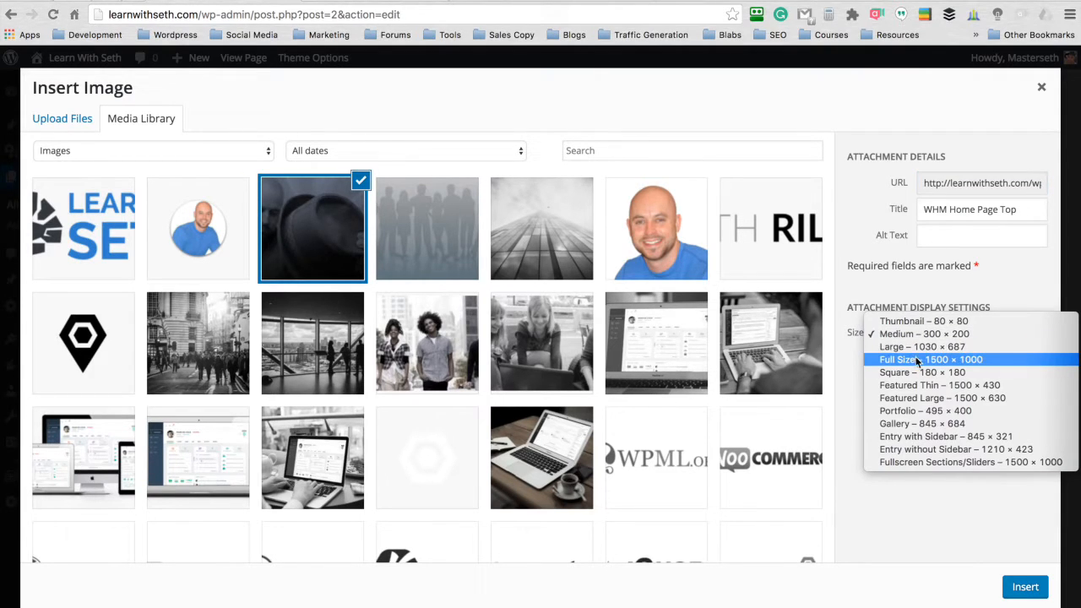
left_click(917, 364)
left_click(1025, 586)
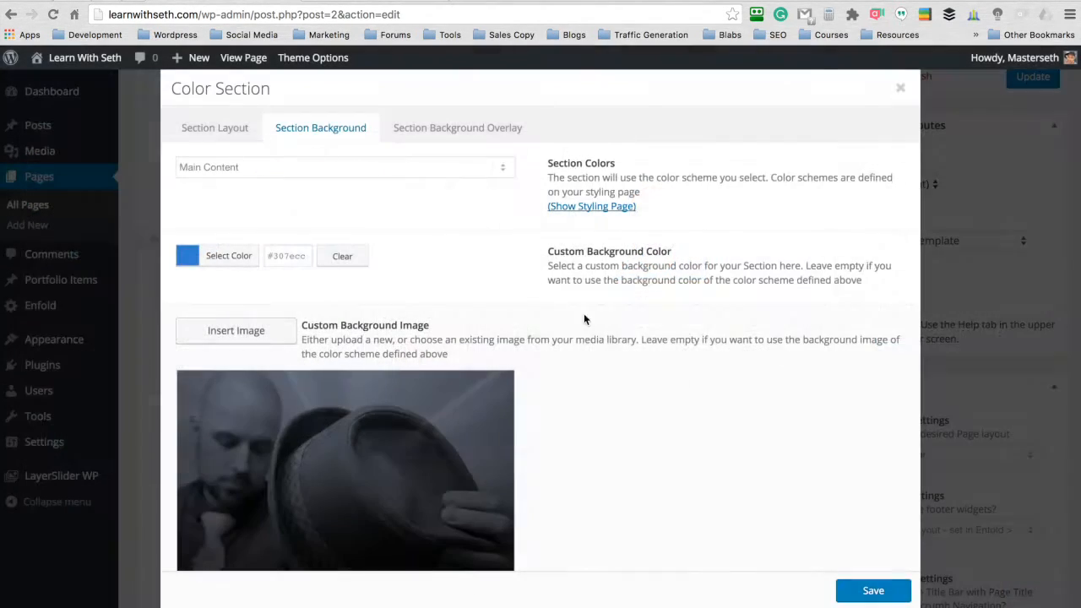
- Set the background image position to Center Center and its repeat to Stretch to fit, save the section and update the Frontpage page
scroll(519, 252, "down", 10)
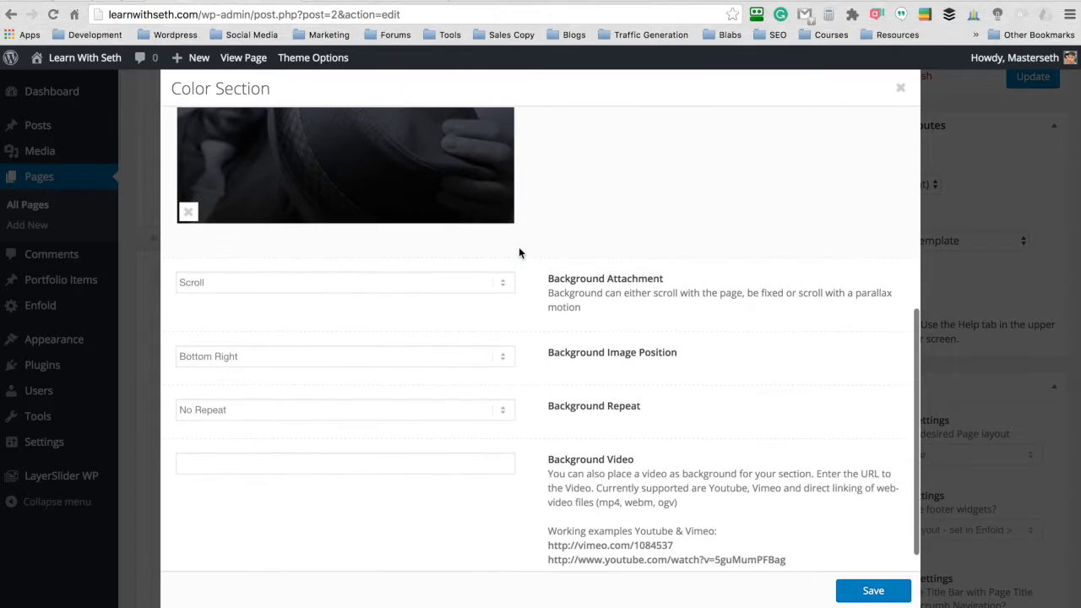
left_click(499, 325)
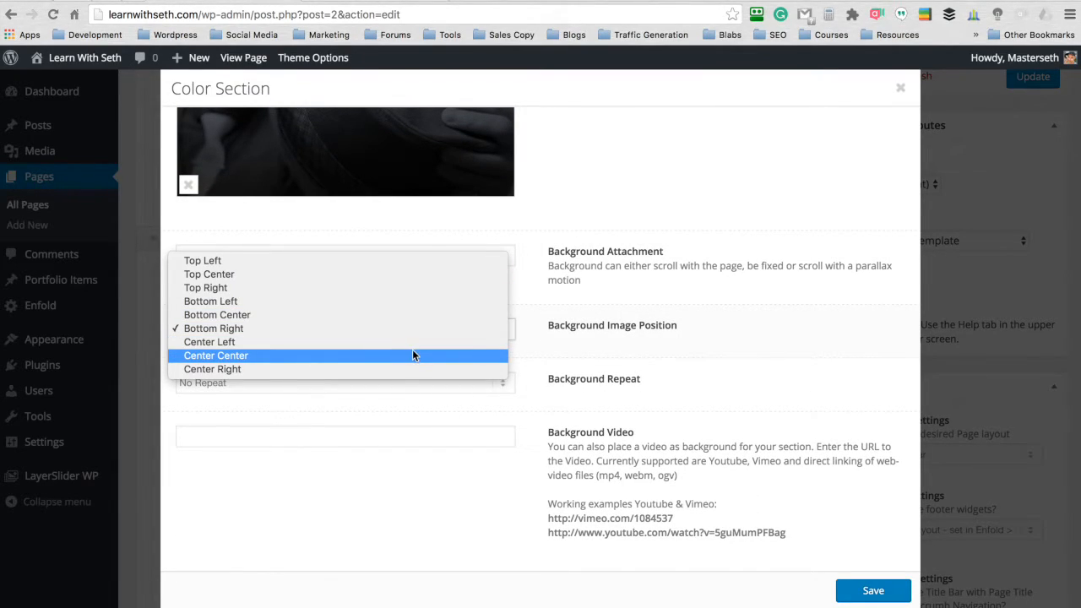
left_click(383, 354)
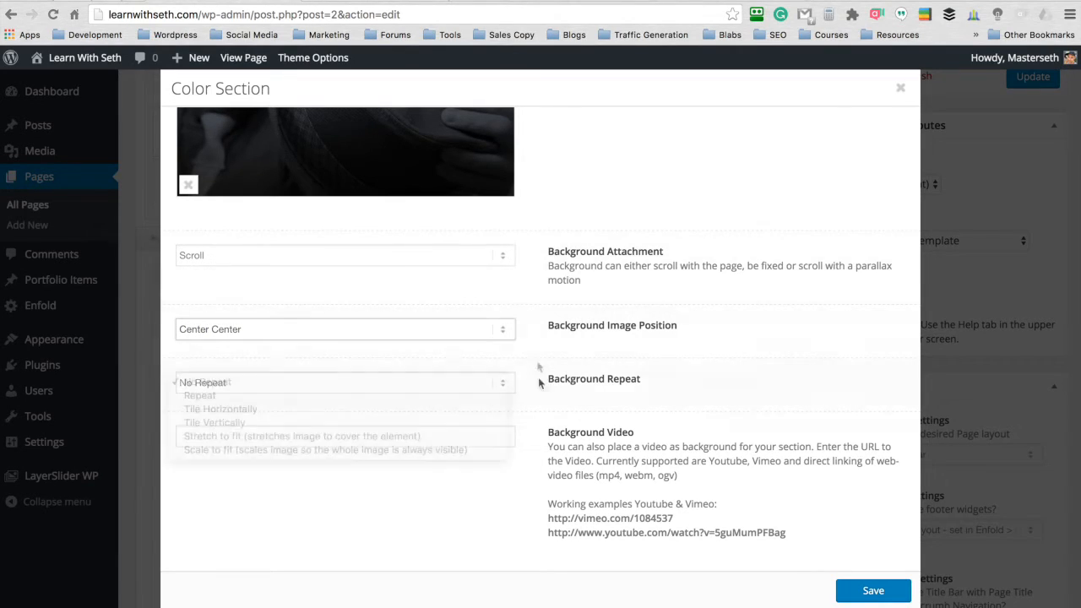
left_click(501, 383)
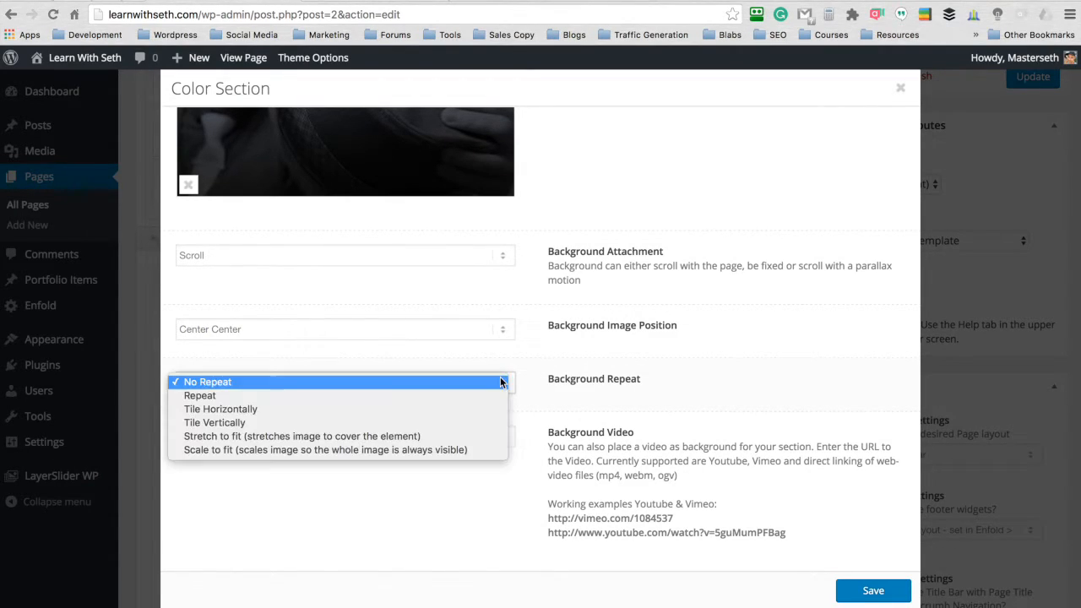
left_click(438, 436)
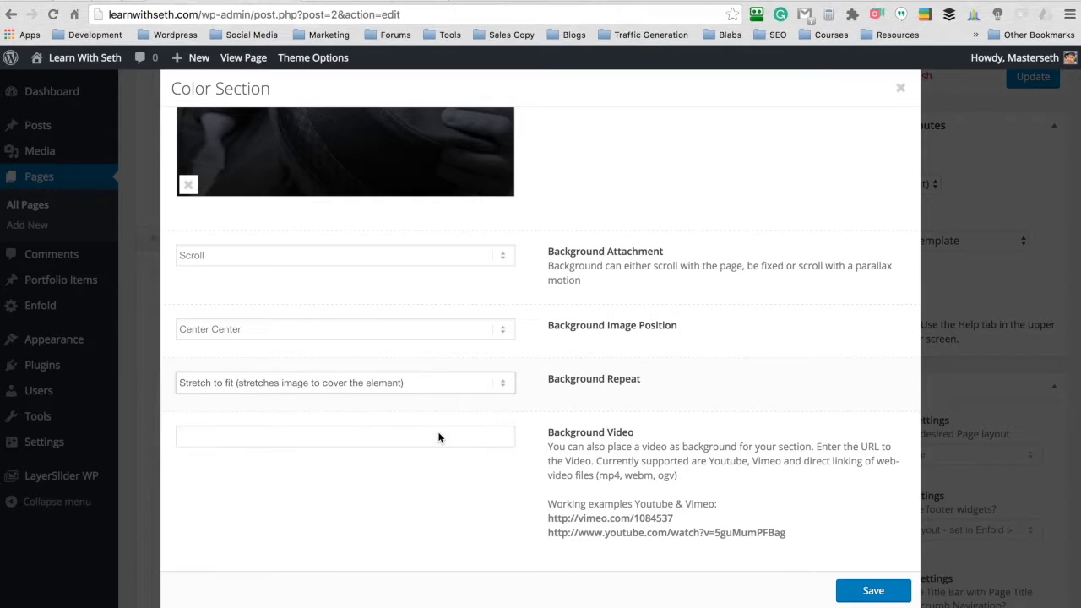
scroll(538, 361, "up", 5)
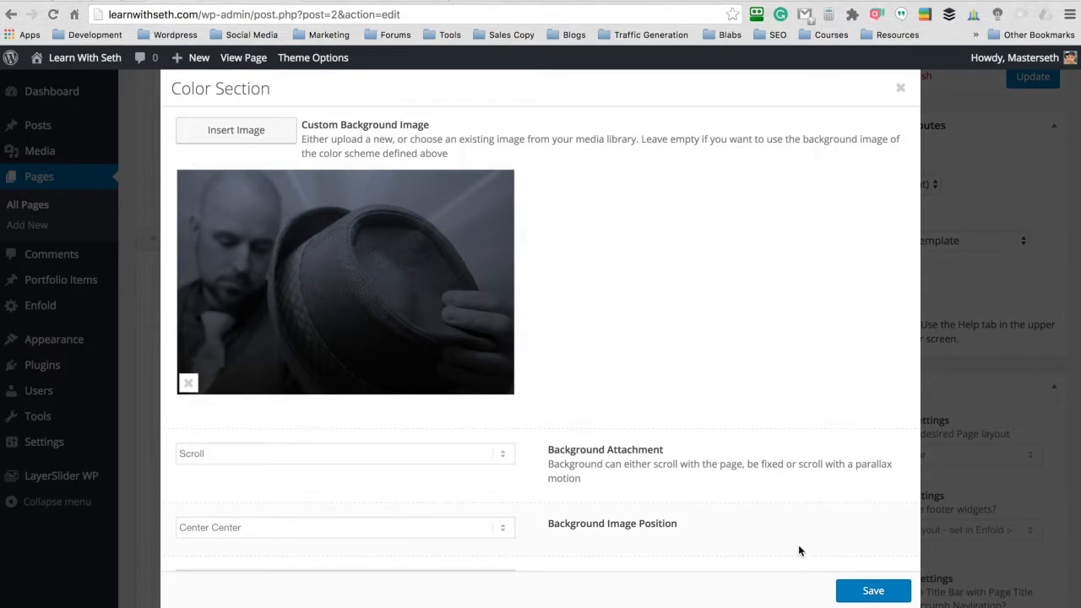
left_click(870, 590)
scroll(851, 452, "up", 5)
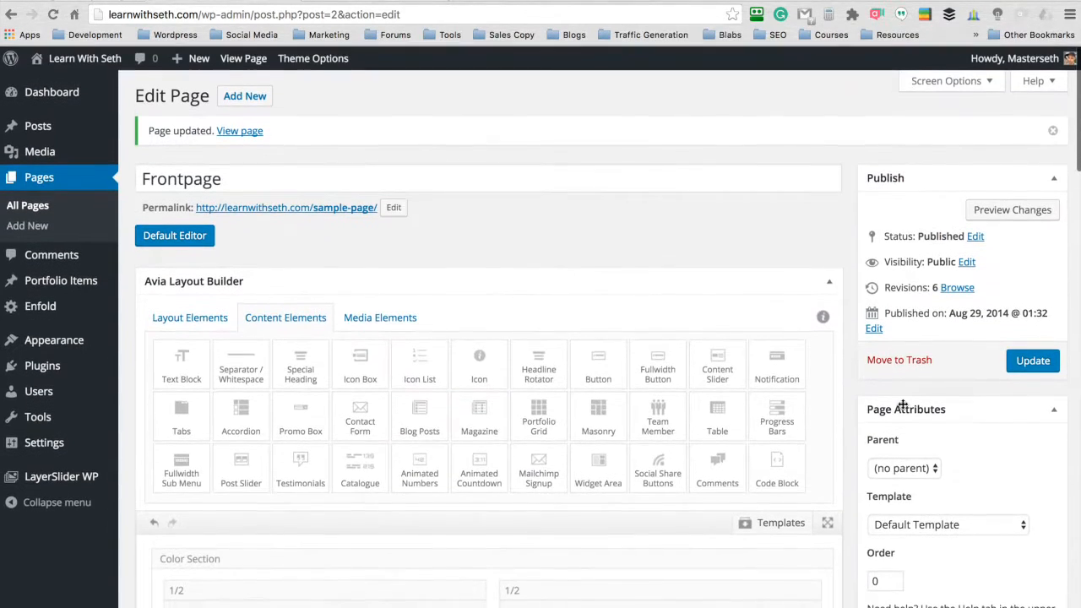
left_click(1033, 361)
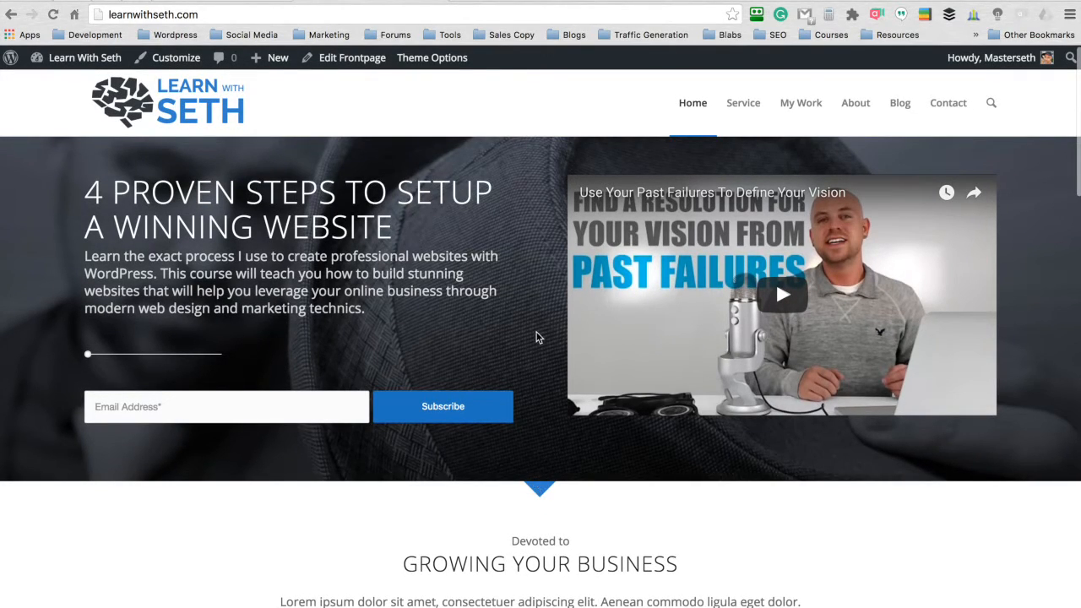
- Change the hero Color Section's custom background color to black and save the section
left_click(243, 3)
scroll(496, 121, "down", 4)
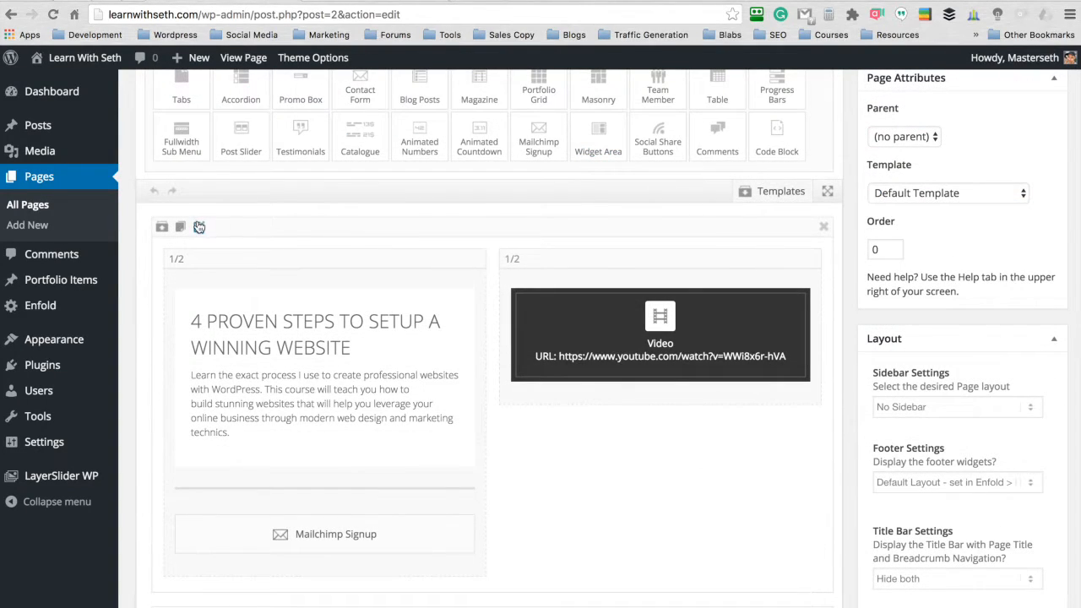
left_click(199, 226)
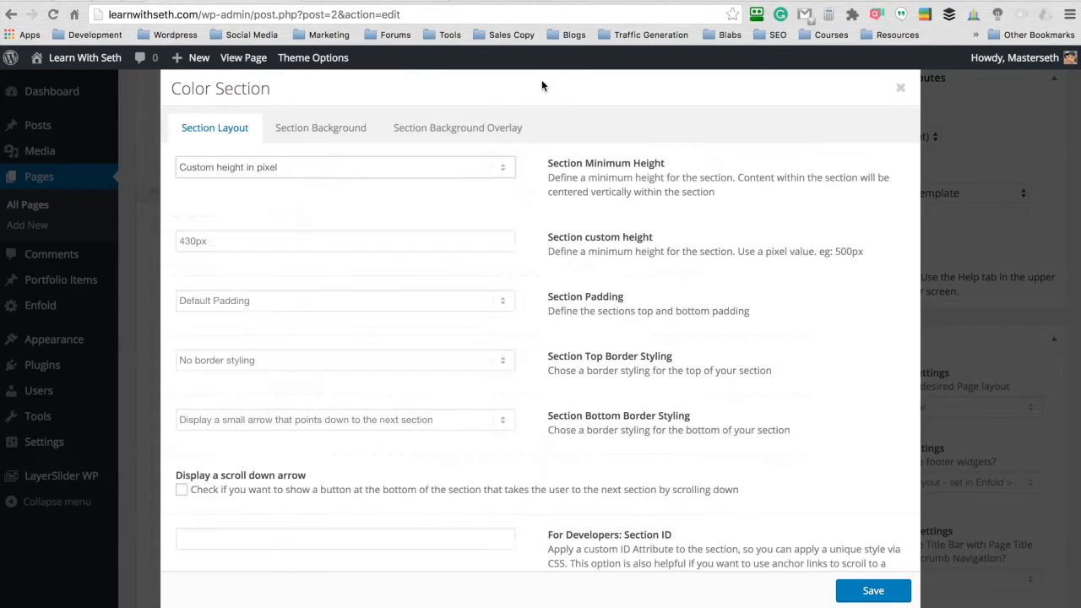
left_click(319, 132)
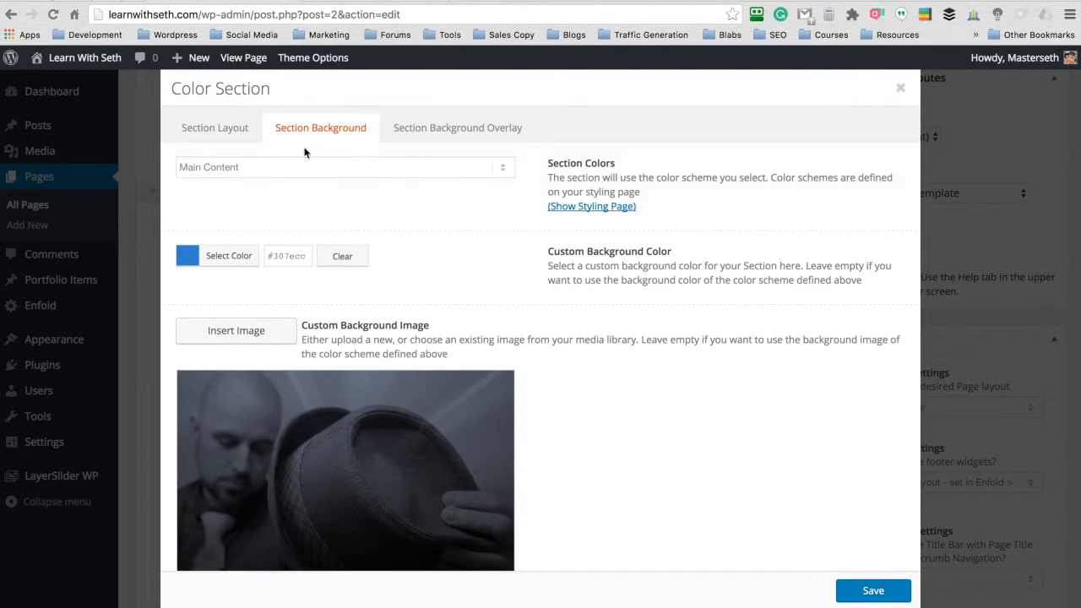
left_click(235, 256)
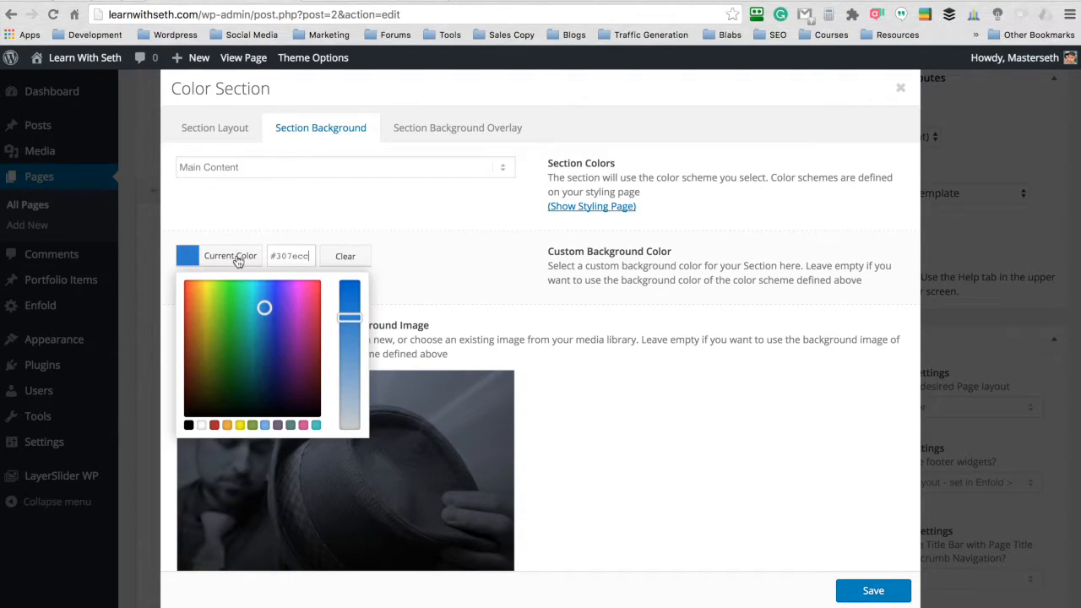
left_click(188, 426)
left_click(415, 265)
left_click(874, 591)
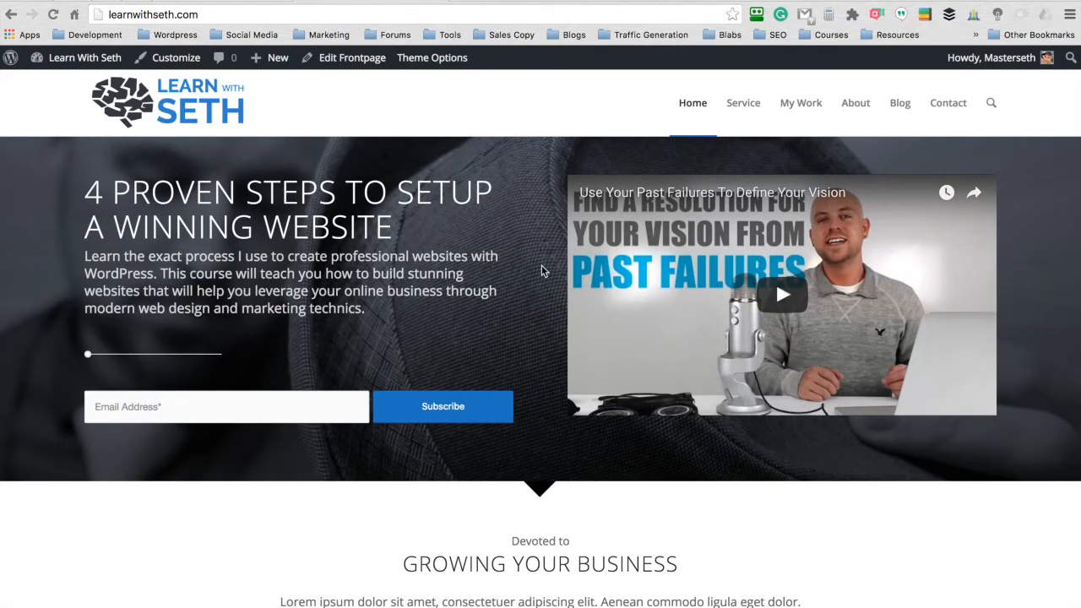
- Review the live homepage's sections from the hero down to the Get in Touch bar to judge which demo content to keep
scroll(544, 271, "down", 5)
scroll(542, 265, "down", 3)
scroll(776, 281, "up", 8)
scroll(775, 280, "down", 1)
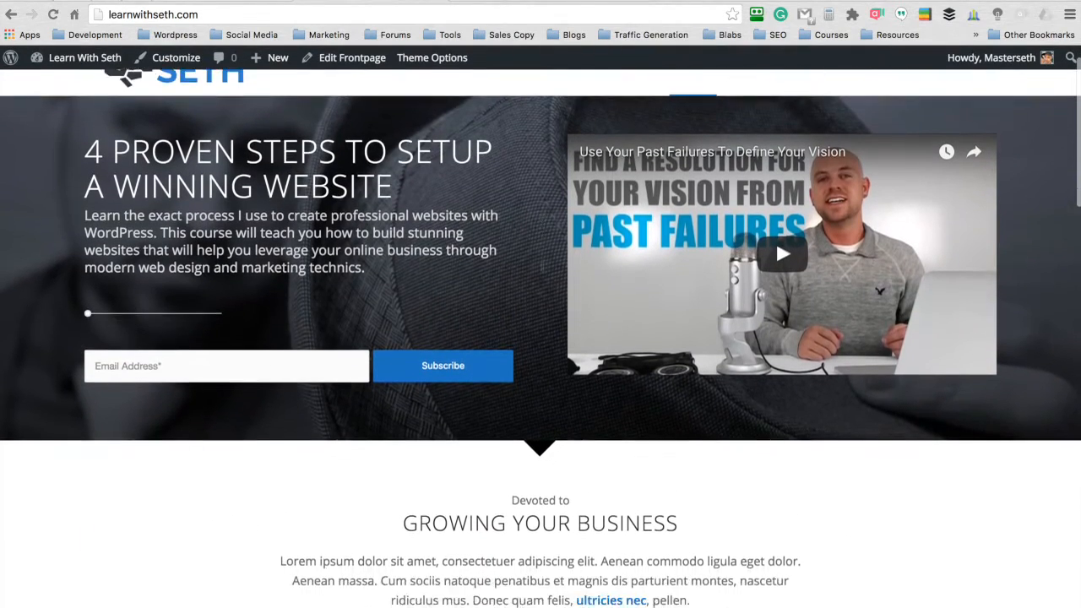
scroll(542, 265, "down", 10)
scroll(542, 267, "down", 11)
scroll(544, 270, "up", 8)
scroll(191, 361, "down", 4)
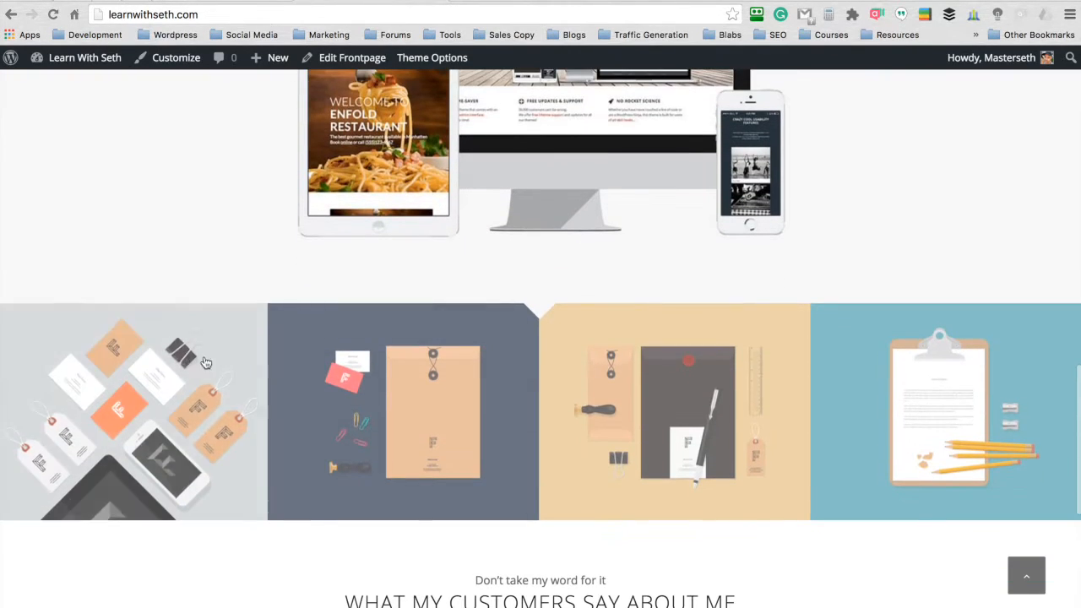
scroll(539, 272, "up", 4)
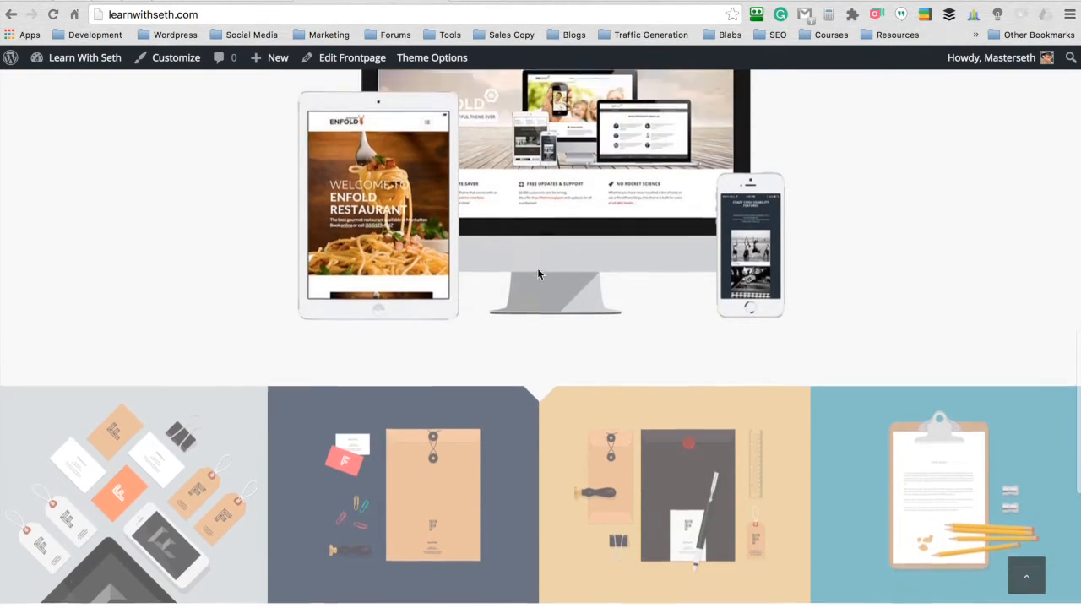
scroll(538, 272, "up", 3)
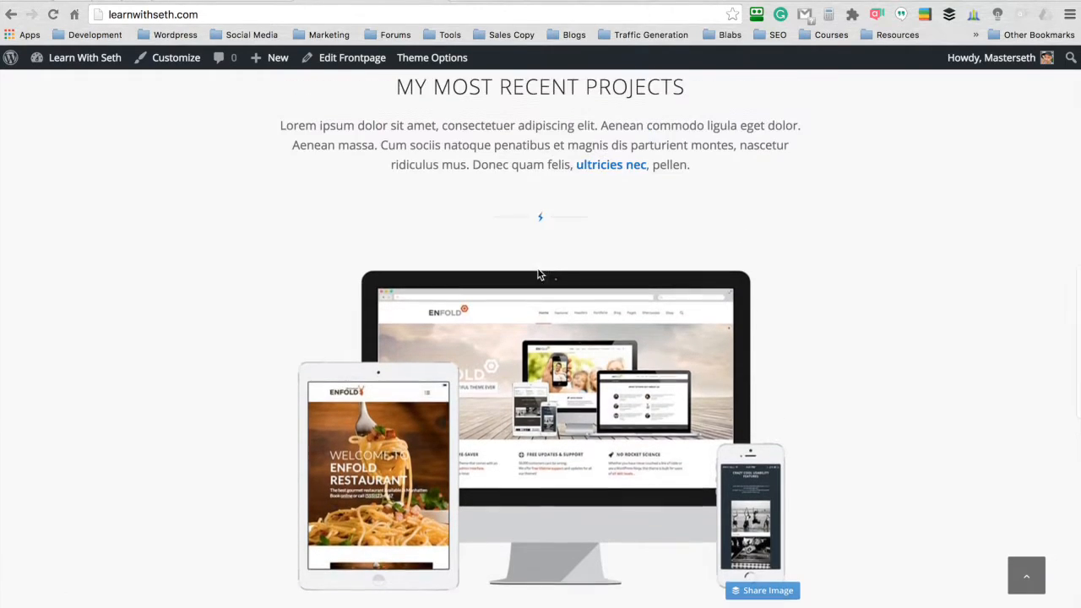
scroll(537, 268, "up", 1)
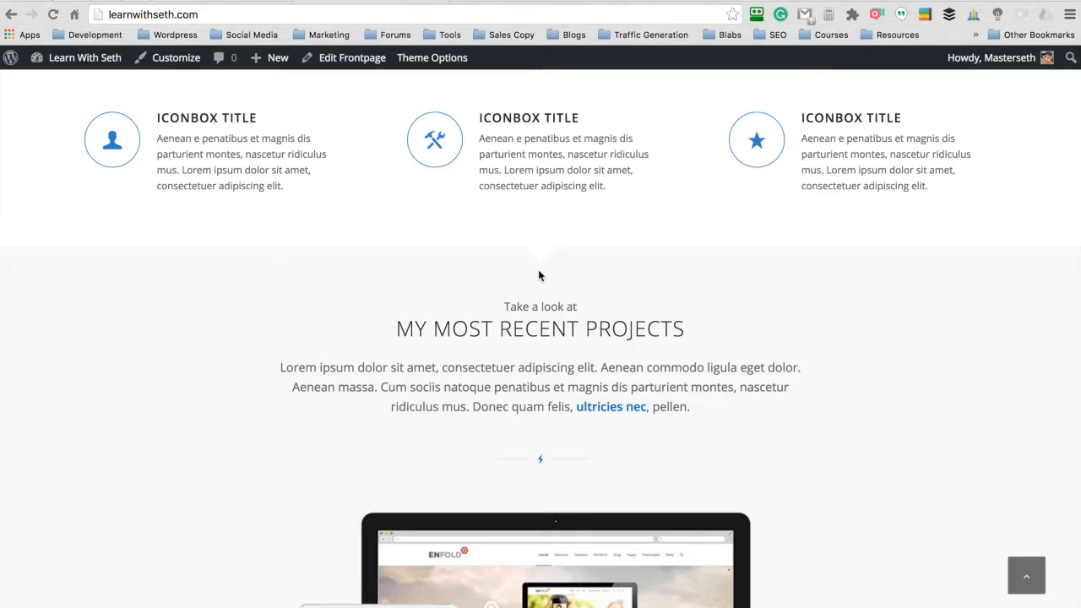
scroll(538, 269, "down", 5)
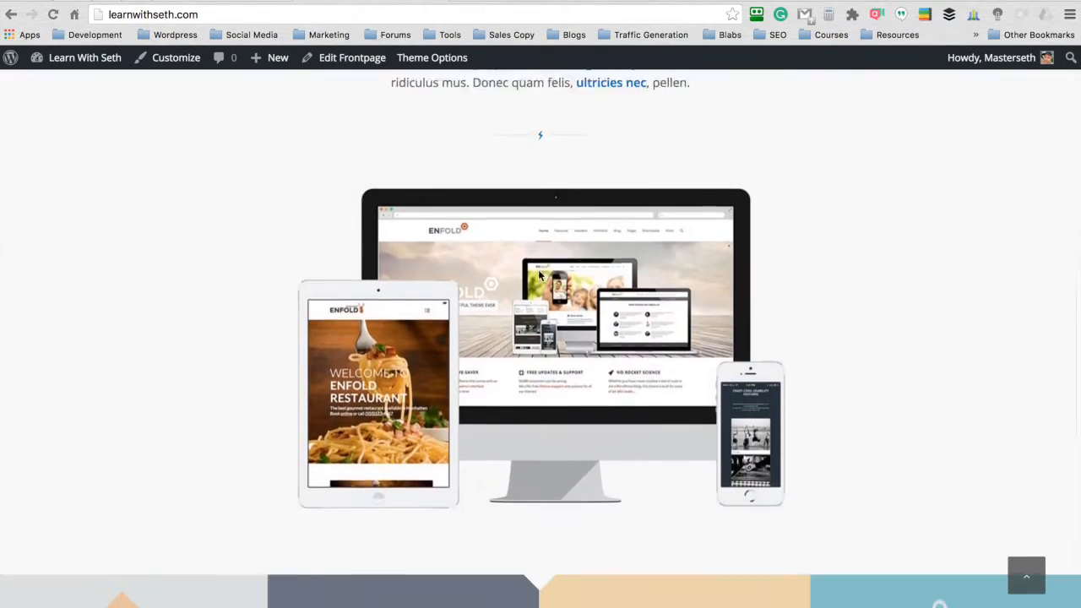
scroll(538, 272, "up", 3)
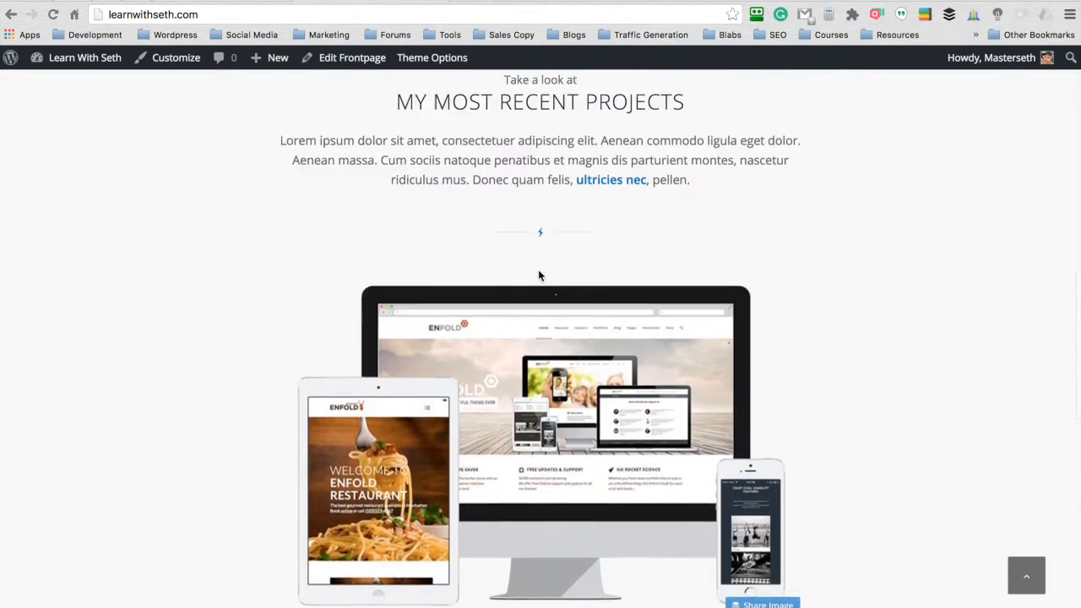
scroll(538, 270, "up", 9)
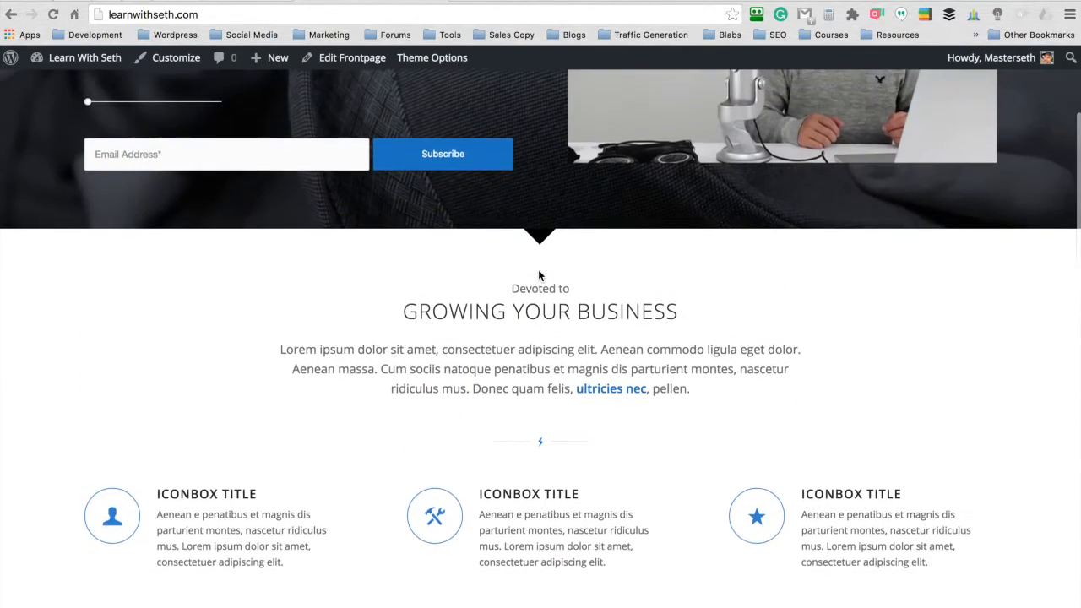
scroll(539, 275, "down", 6)
scroll(538, 272, "down", 2)
scroll(534, 246, "down", 12)
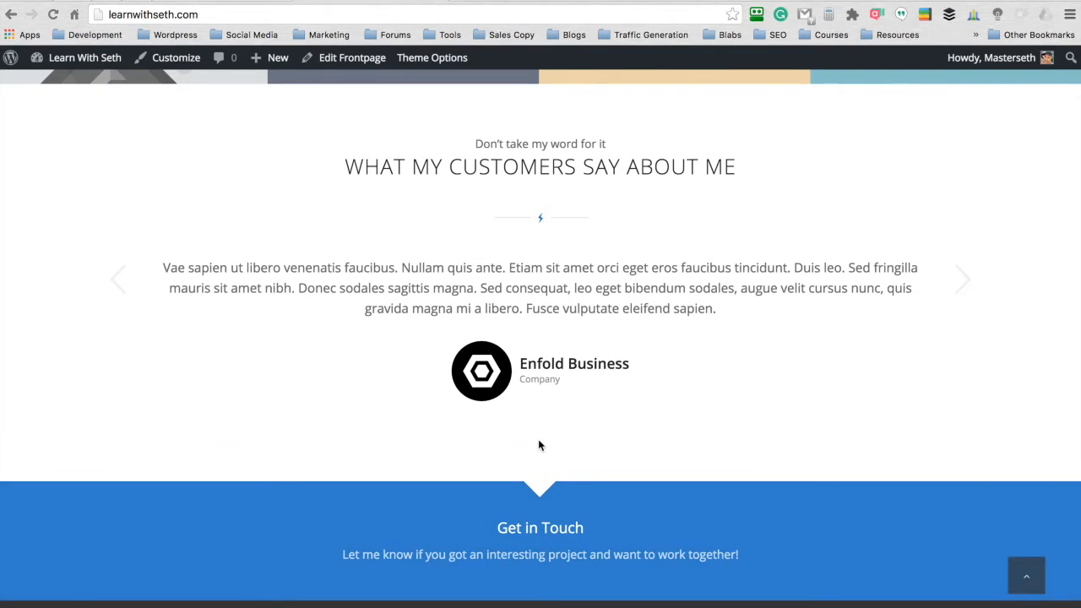
scroll(538, 441, "up", 15)
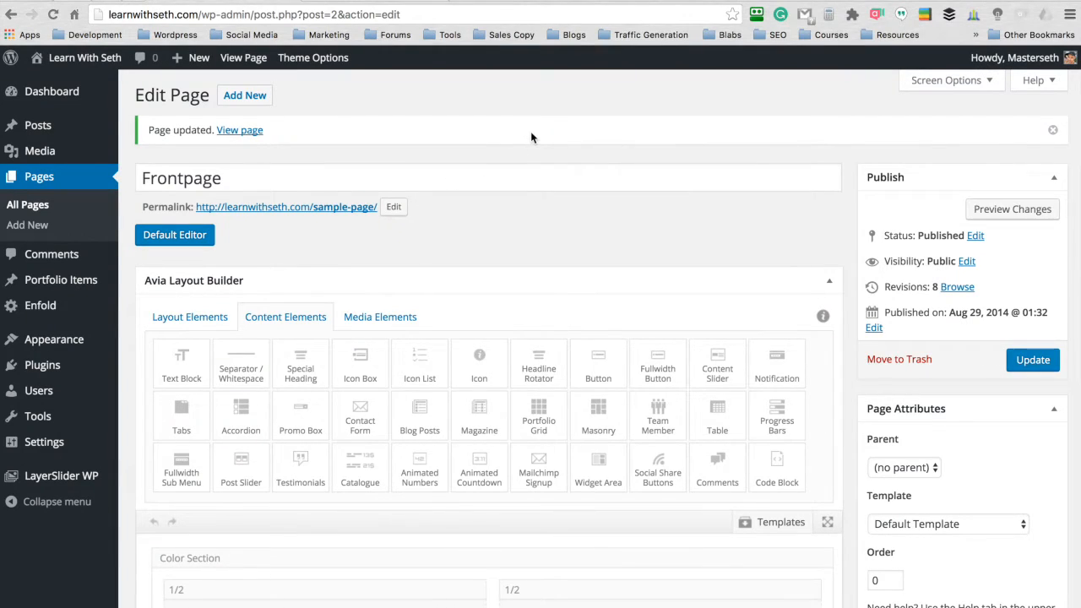
- Delete the "My most recent projects" Color Section and the Masonry element below it from the Frontpage layout
scroll(530, 138, "down", 6)
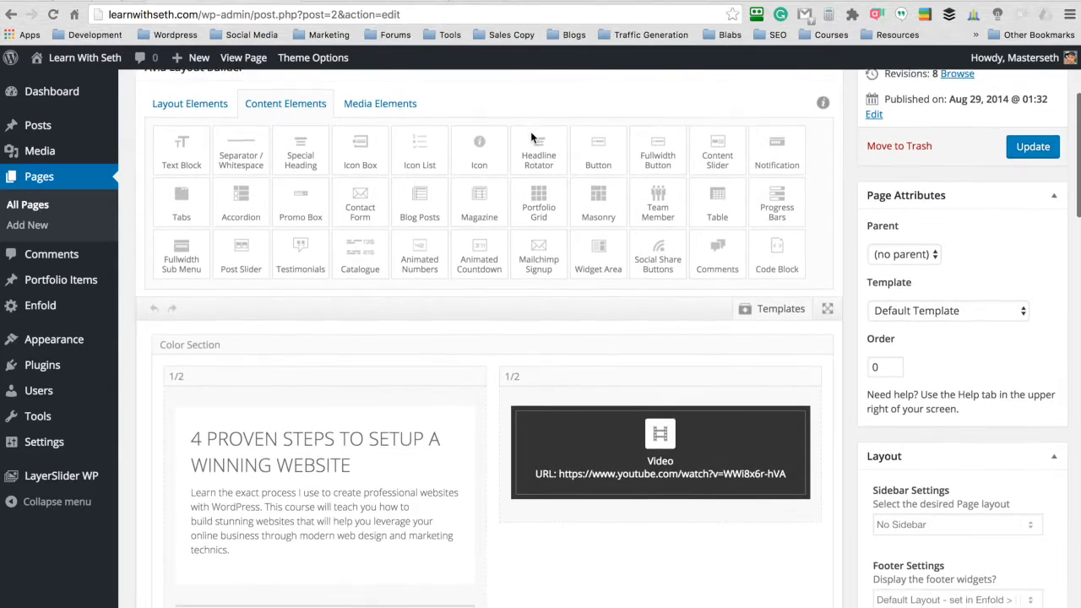
scroll(533, 139, "down", 5)
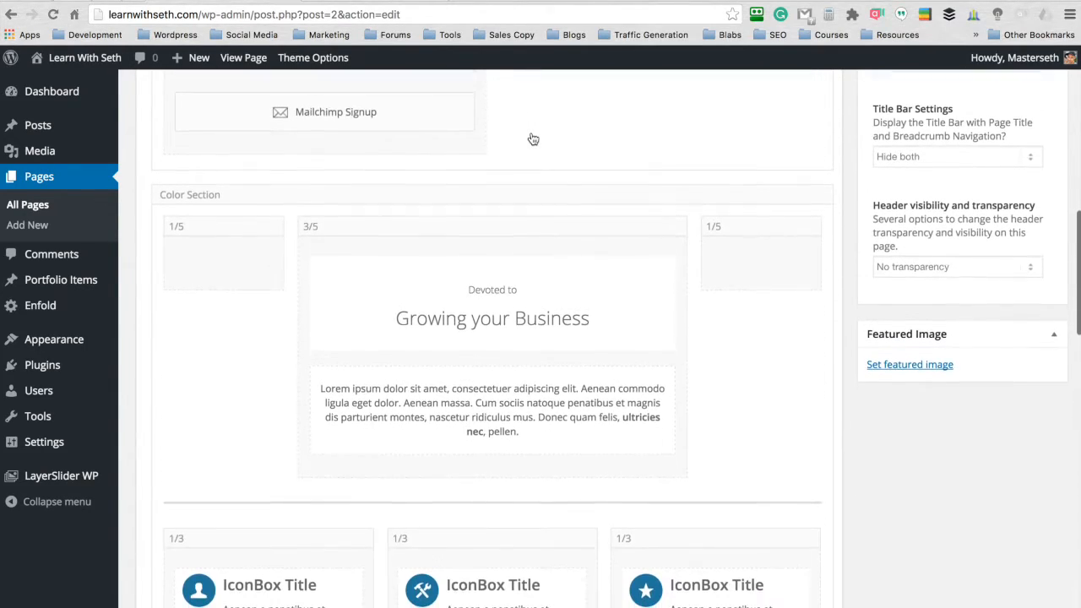
scroll(533, 138, "down", 5)
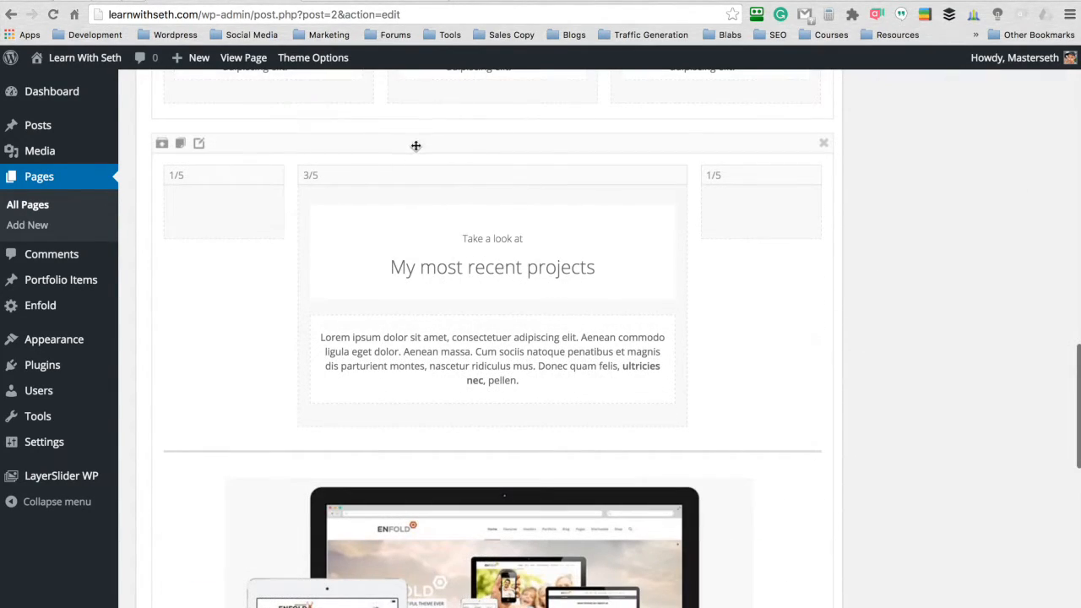
mouse_move(821, 145)
left_click(825, 147)
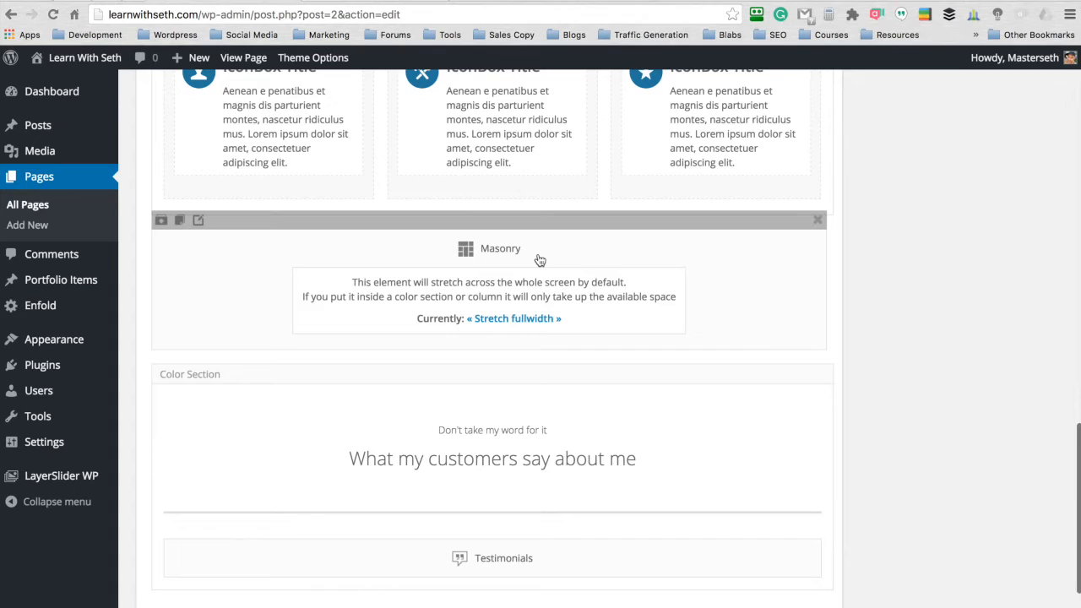
left_click(818, 221)
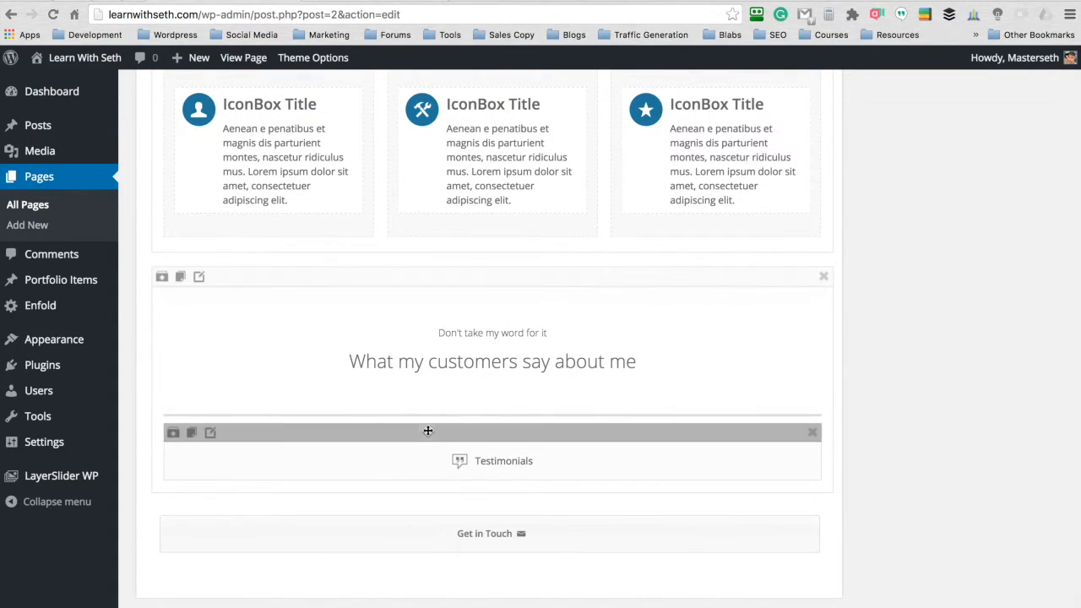
- Update the Frontpage page so the section removals are published
scroll(451, 568, "down", 1)
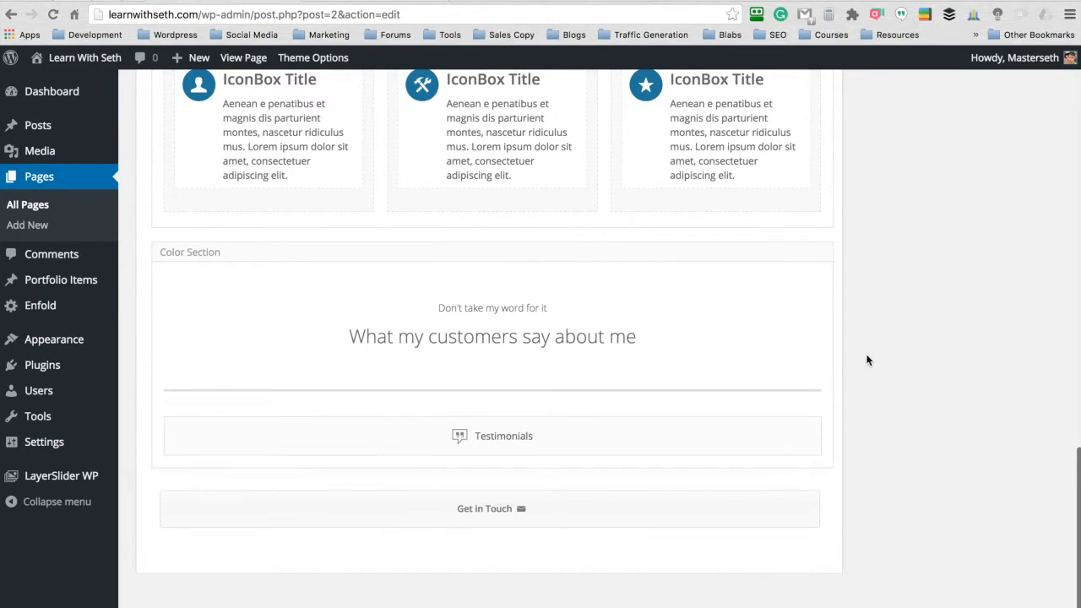
scroll(875, 353, "up", 10)
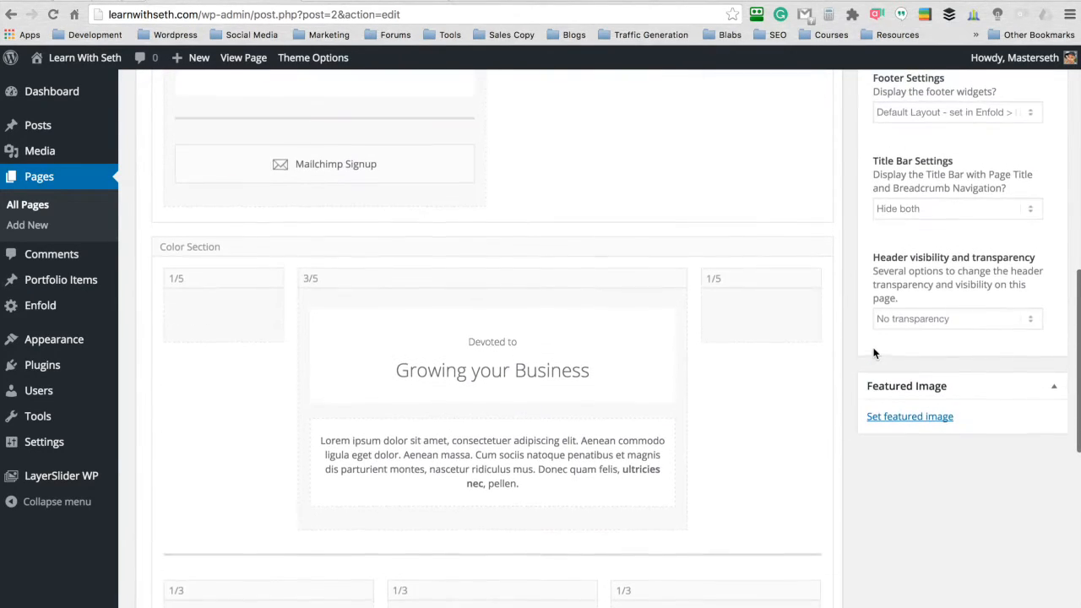
scroll(874, 353, "up", 10)
left_click(1033, 360)
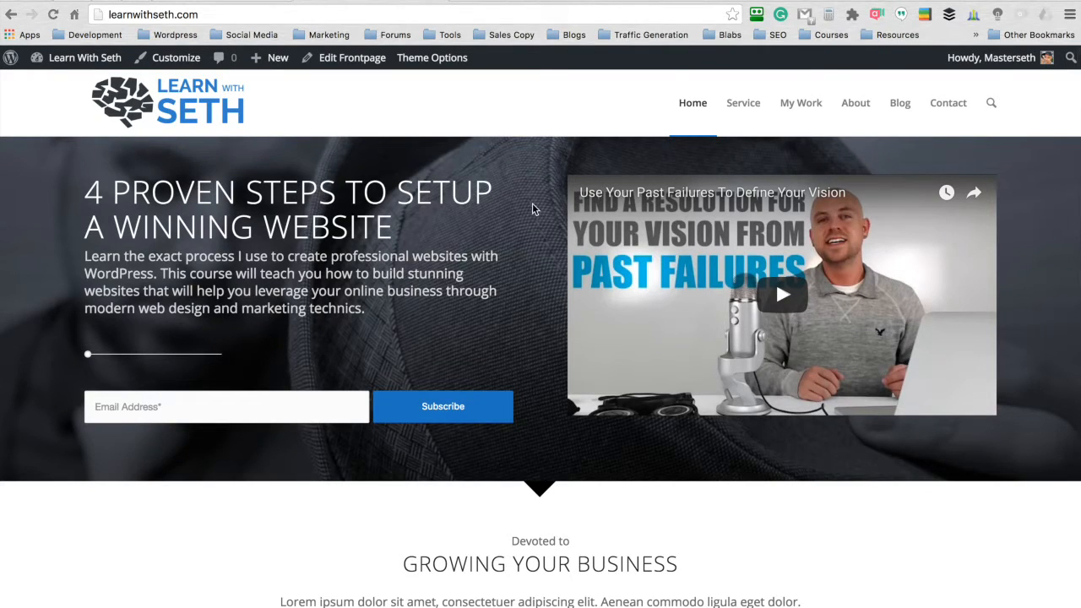
- Review the published homepage from the hero down to the Get in Touch bar without the removed sections
scroll(532, 203, "down", 5)
scroll(533, 205, "down", 5)
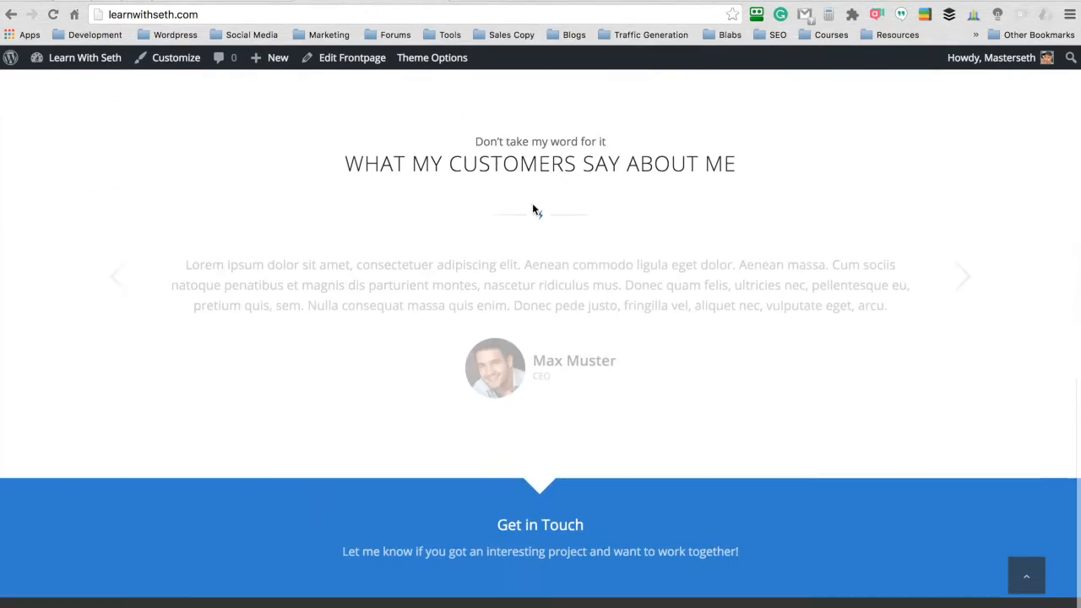
scroll(532, 207, "up", 10)
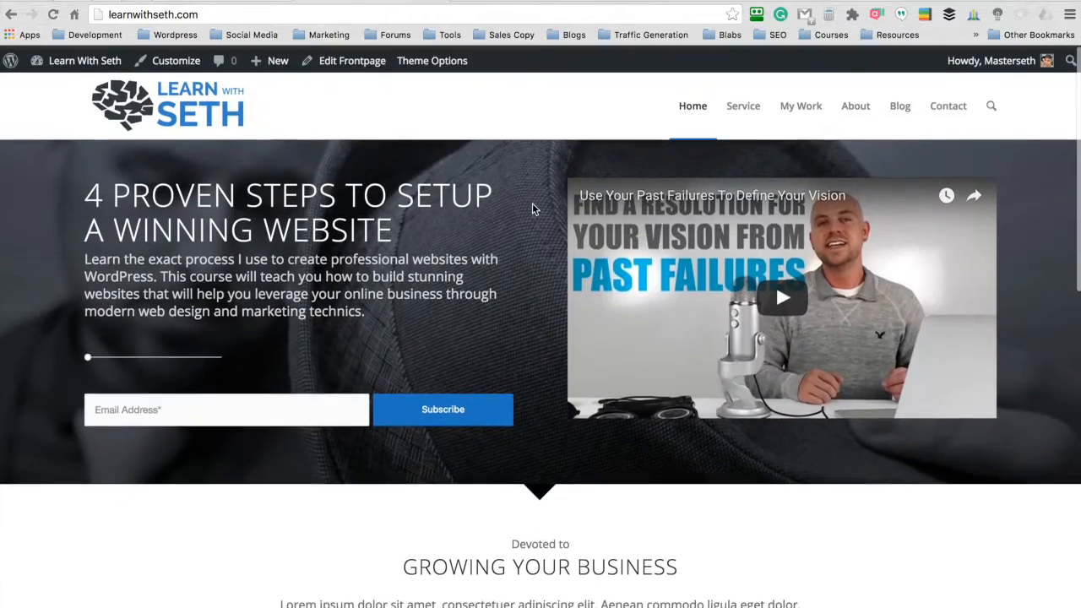
scroll(534, 203, "down", 2)
scroll(536, 177, "up", 3)
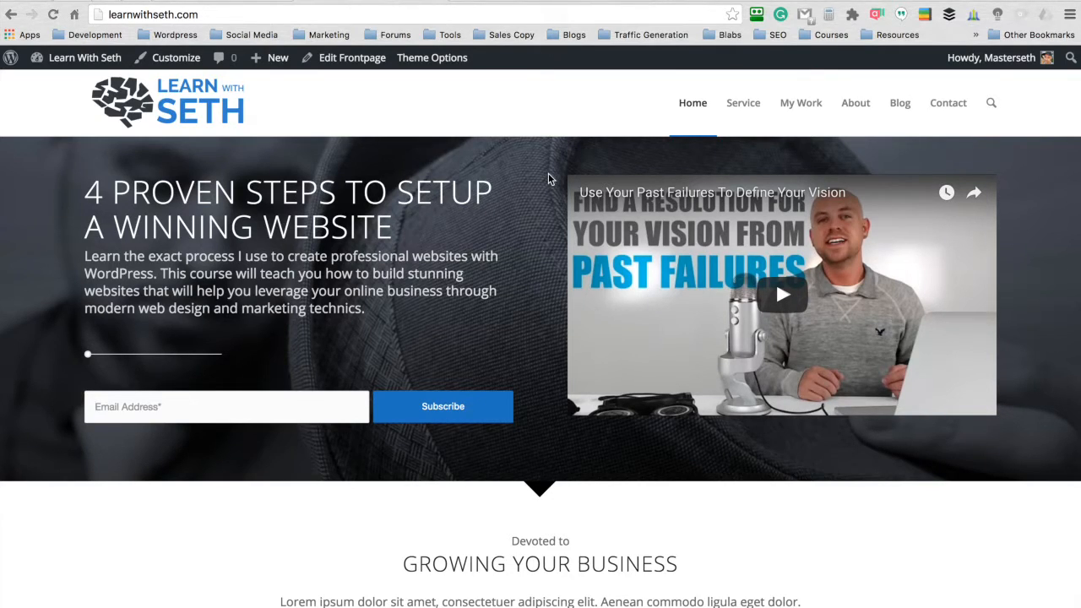
scroll(548, 178, "down", 5)
scroll(545, 192, "down", 3)
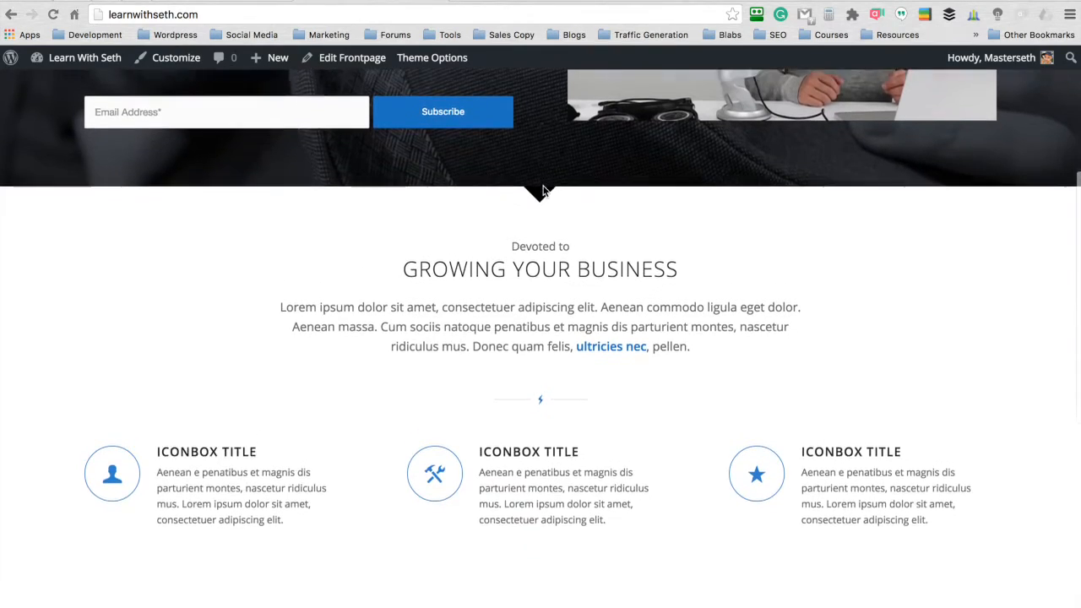
- Examine the three icon boxes under "Growing Your Business" and how that section is set apart from the hero and the testimonials
left_click_drag(294, 474, 158, 419)
left_click_drag(611, 478, 478, 420)
left_click(803, 491)
left_click_drag(961, 478, 804, 415)
left_click(511, 319)
scroll(541, 262, "up", 3)
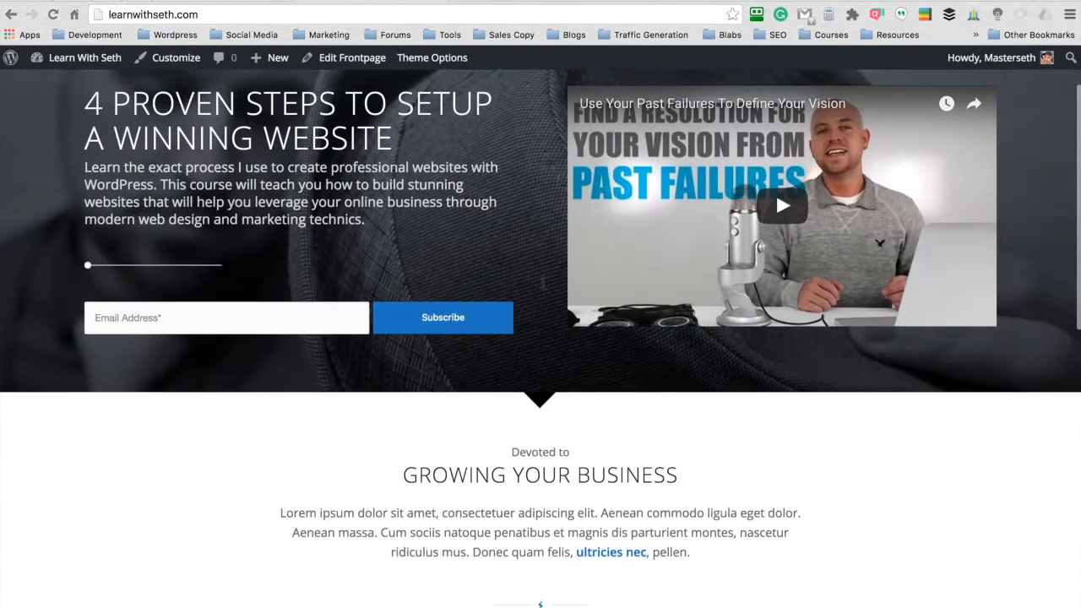
scroll(538, 239, "down", 5)
scroll(539, 236, "up", 5)
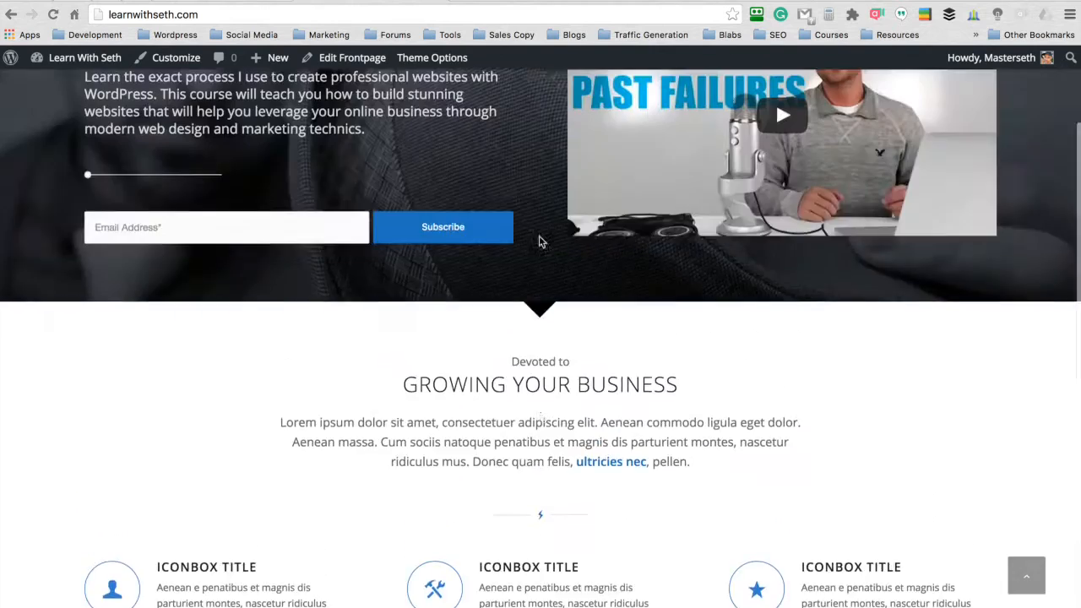
scroll(538, 165, "down", 5)
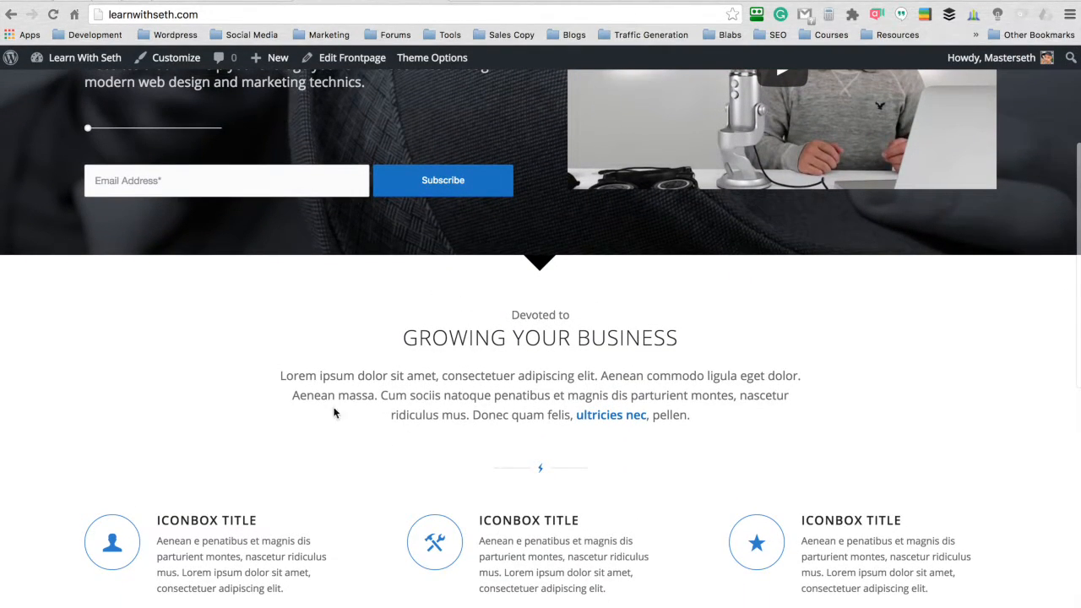
scroll(538, 295, "down", 1)
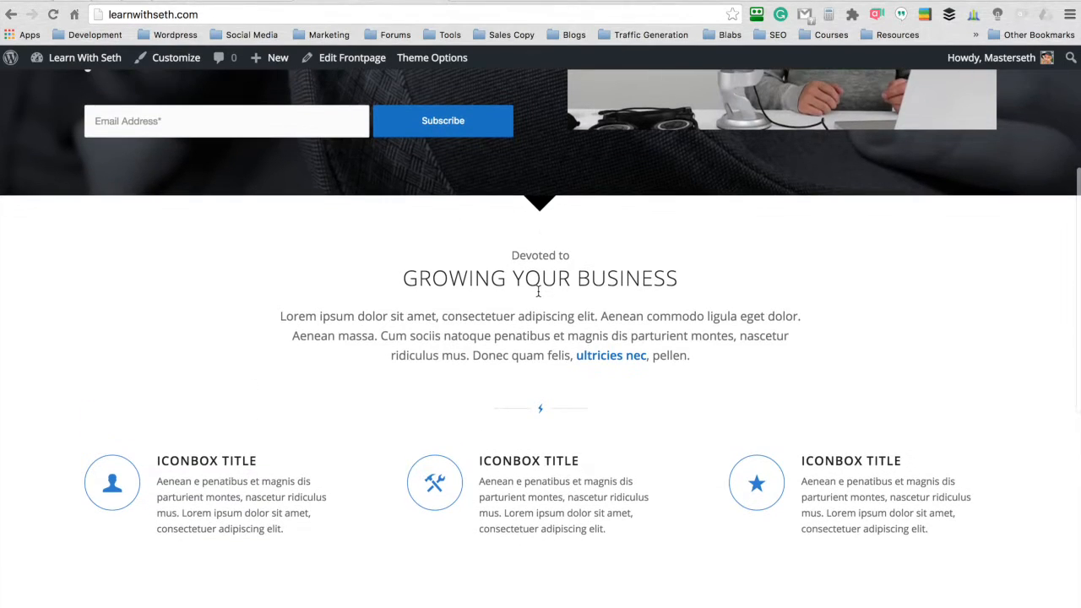
scroll(538, 292, "down", 8)
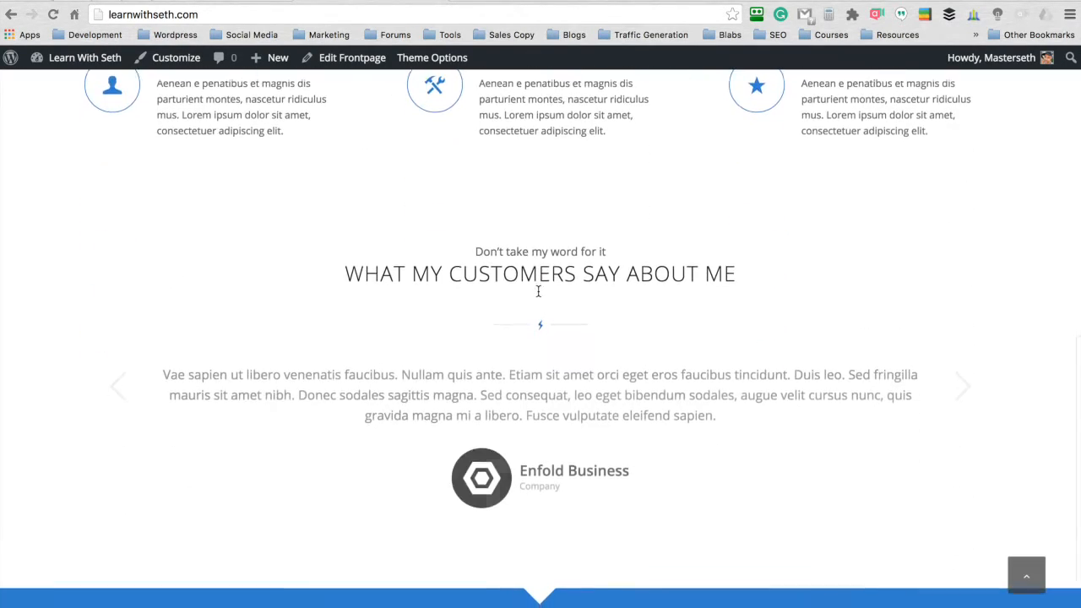
scroll(541, 291, "up", 4)
scroll(541, 288, "down", 2)
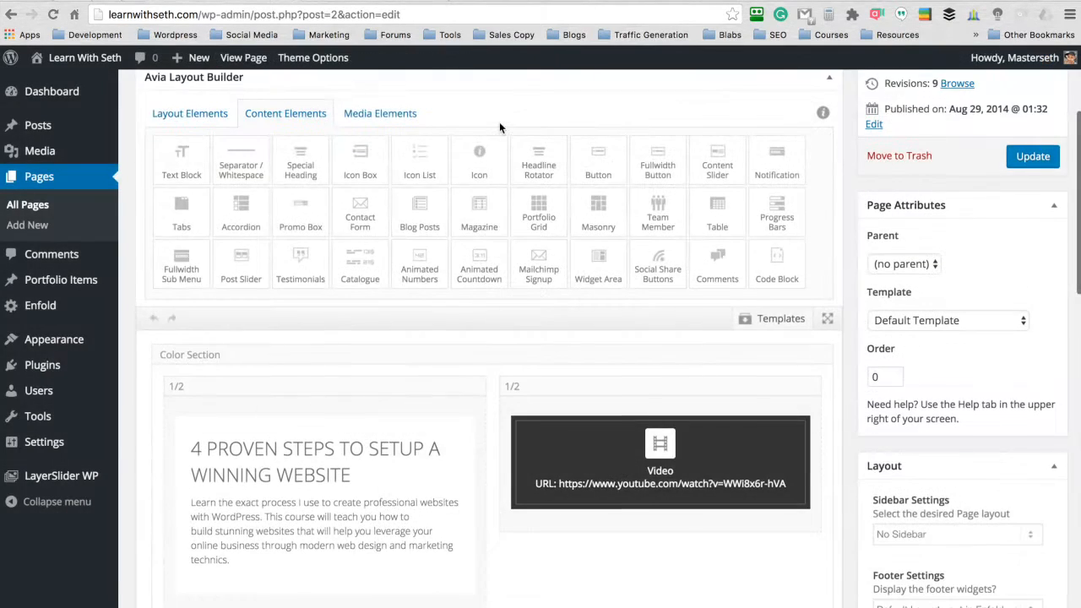
scroll(499, 122, "down", 10)
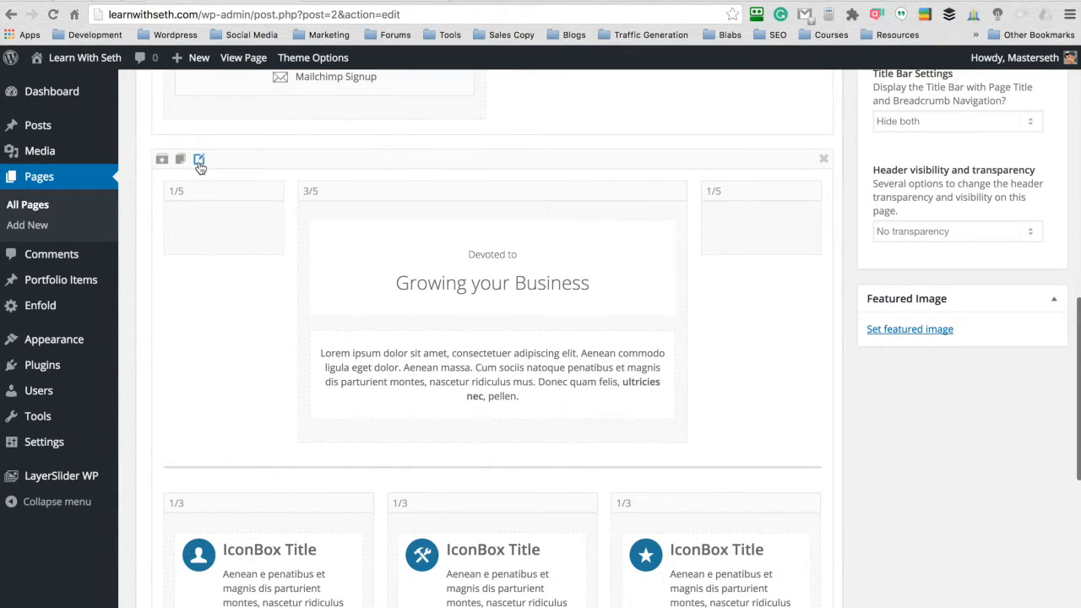
- Set the "Growing your Business" Color Section's custom background color to #dfe2e4, save the section and update the Frontpage page
left_click(198, 161)
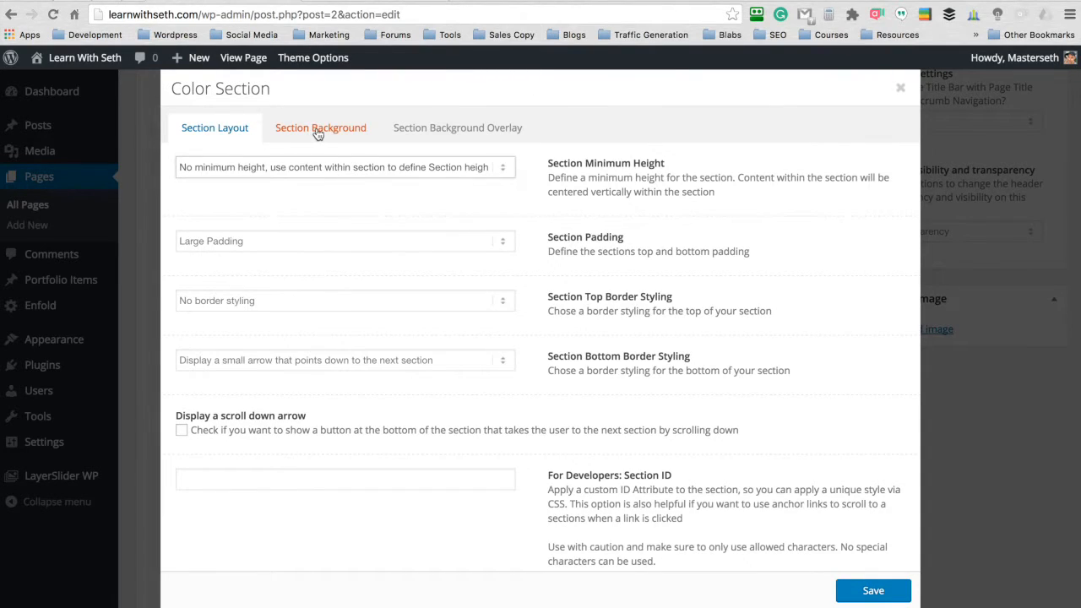
left_click(318, 133)
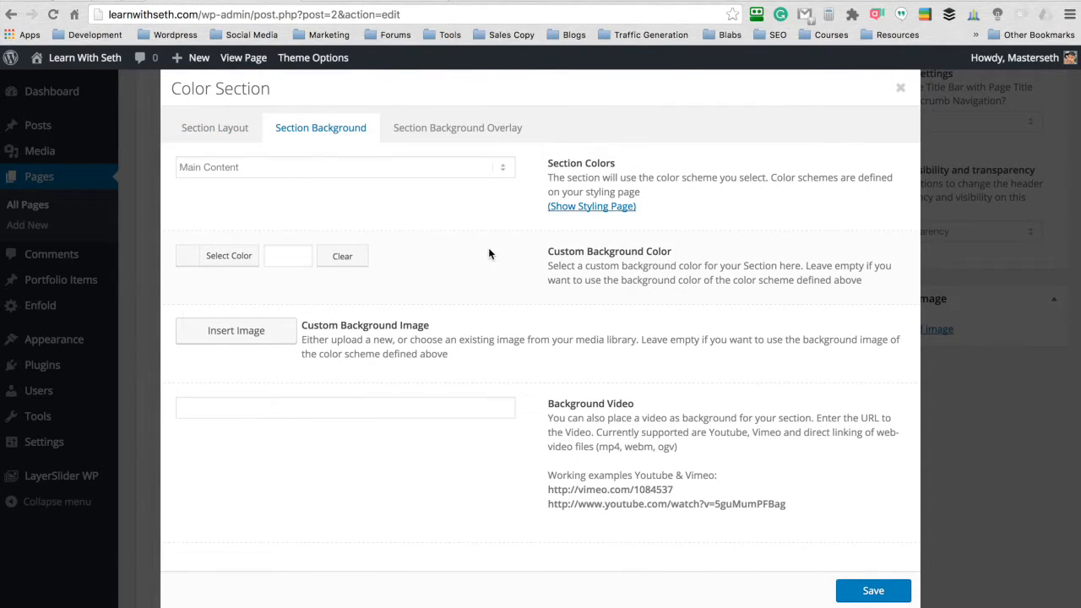
left_click(241, 257)
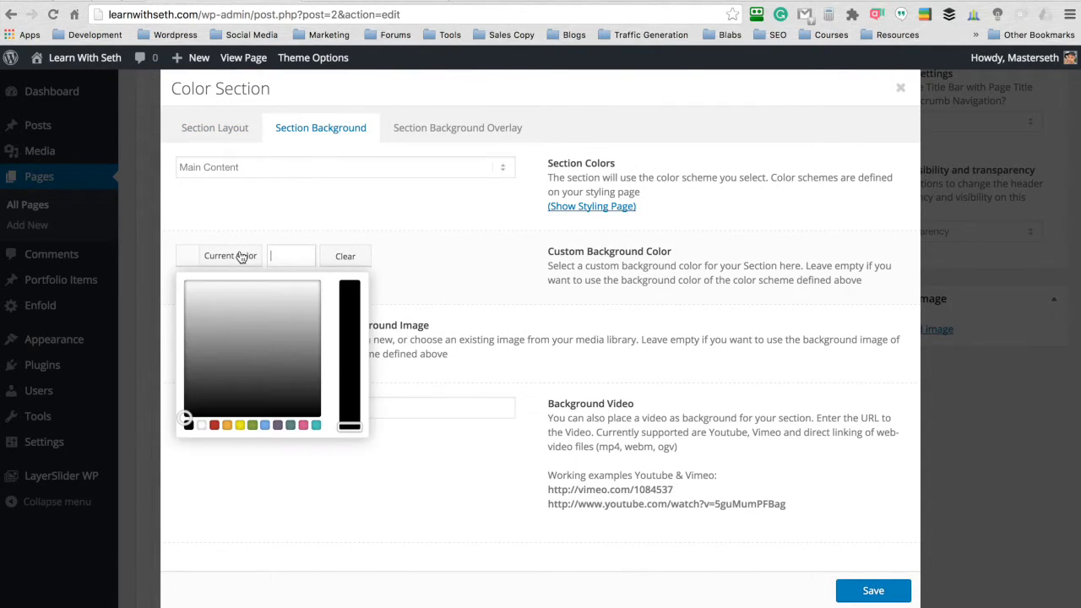
left_click(460, 230)
left_click(712, 599)
scroll(686, 326, "up", 8)
left_click(663, 236)
left_click(289, 255)
type("#dfe2e4")
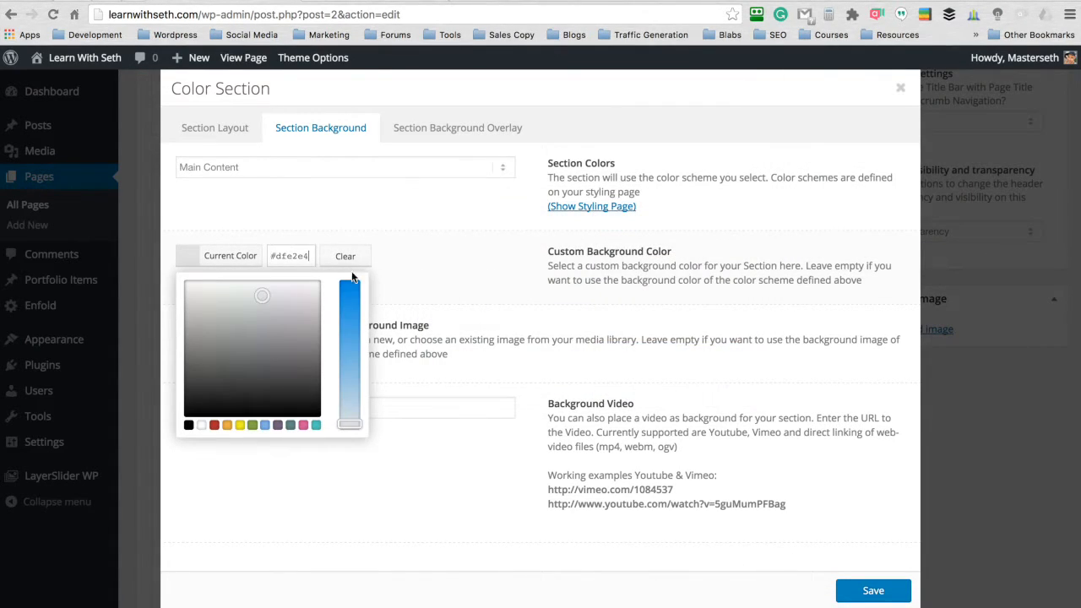
left_click(843, 583)
scroll(872, 500, "up", 1)
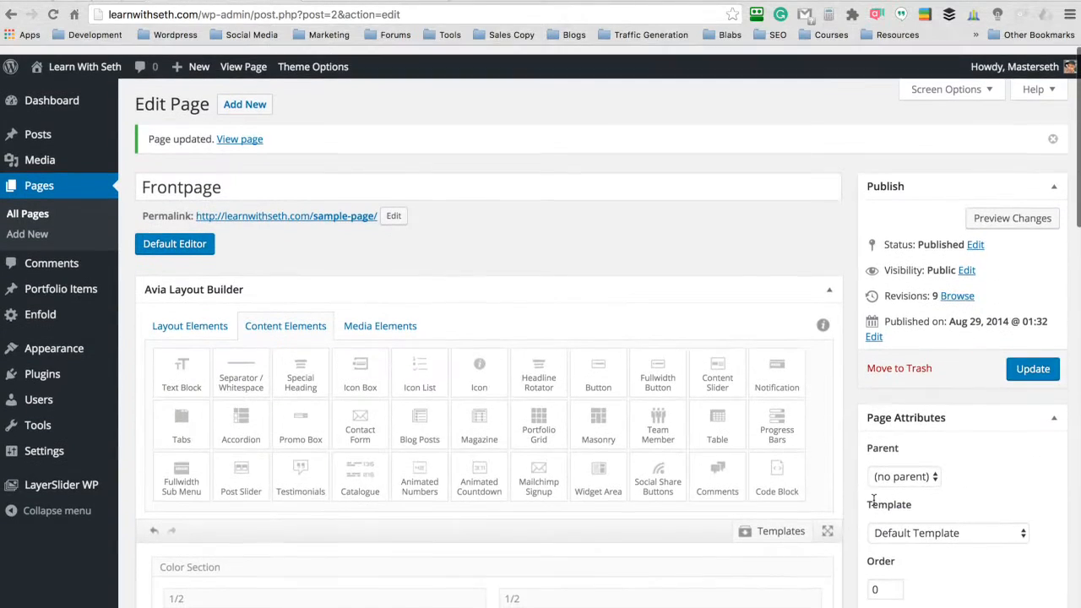
left_click(1029, 360)
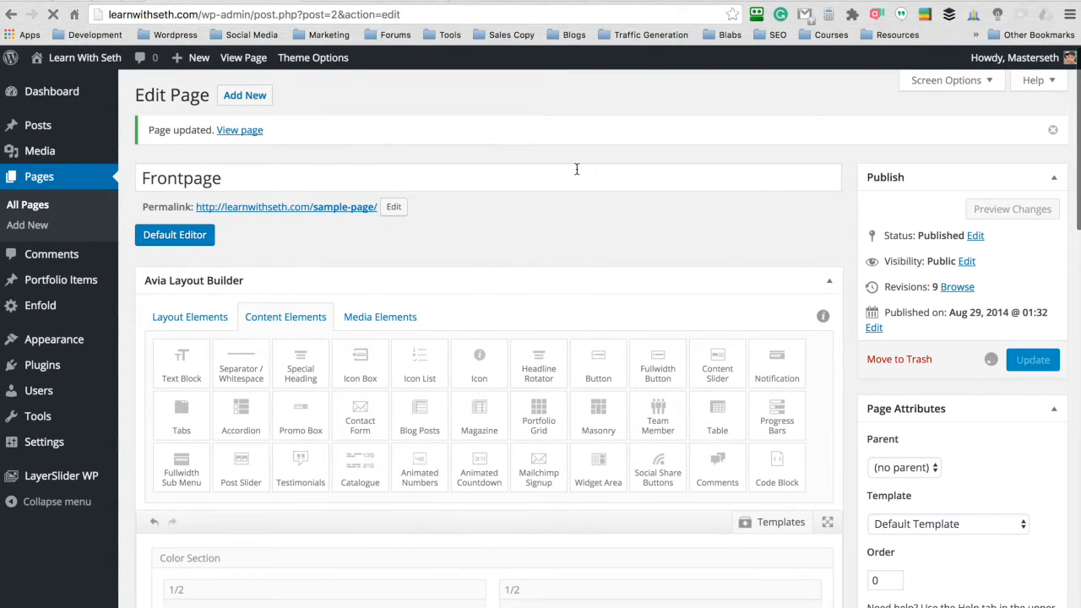
- Reload the live homepage and check the "Growing Your Business" background against the hero and testimonials sections
left_click(353, 5)
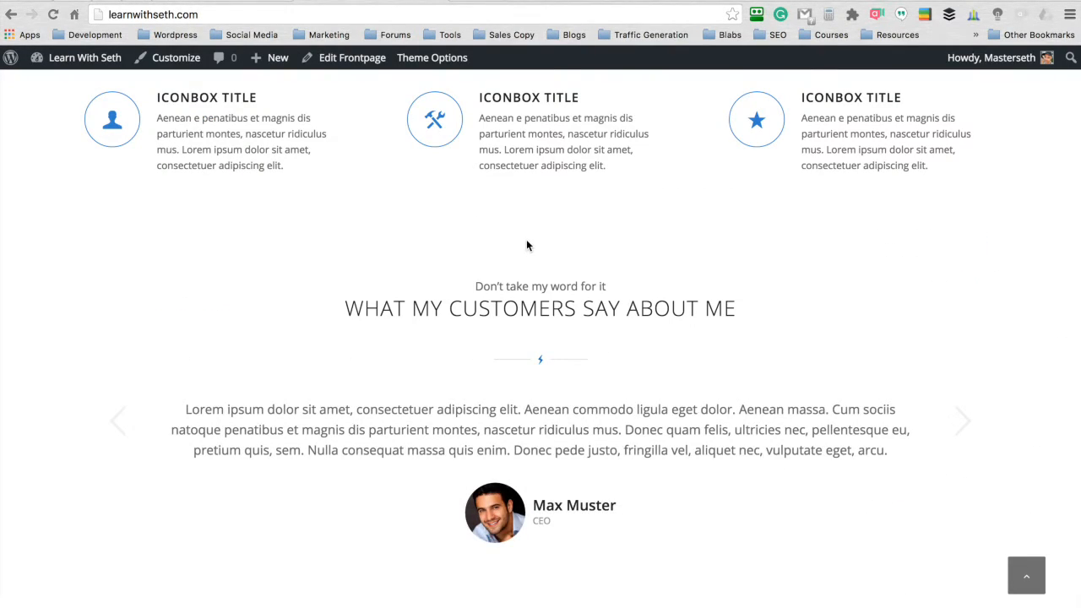
key("super+r")
scroll(538, 181, "down", 3)
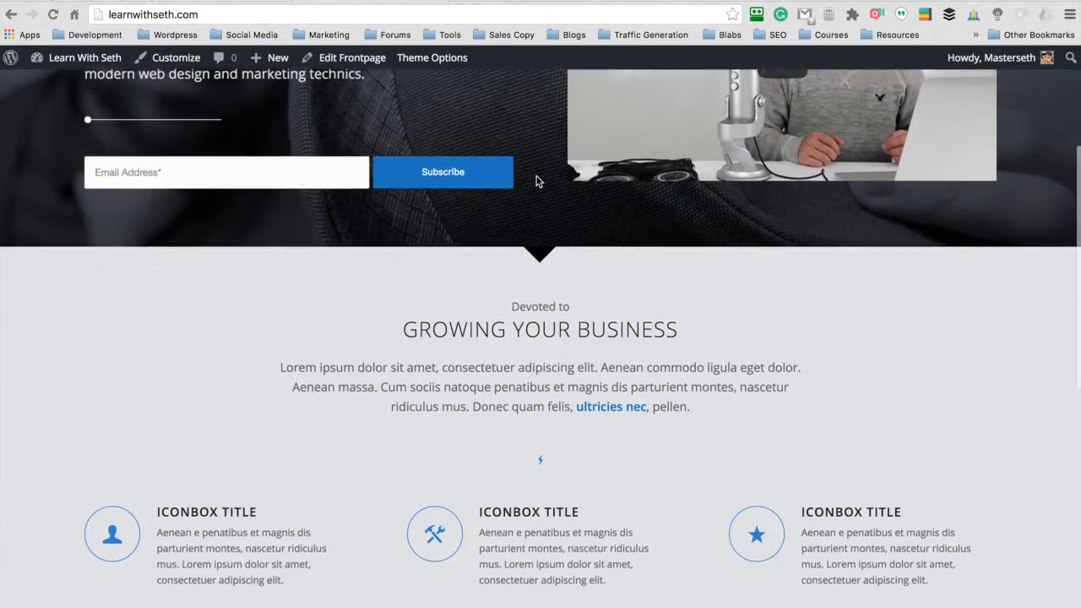
scroll(537, 180, "down", 5)
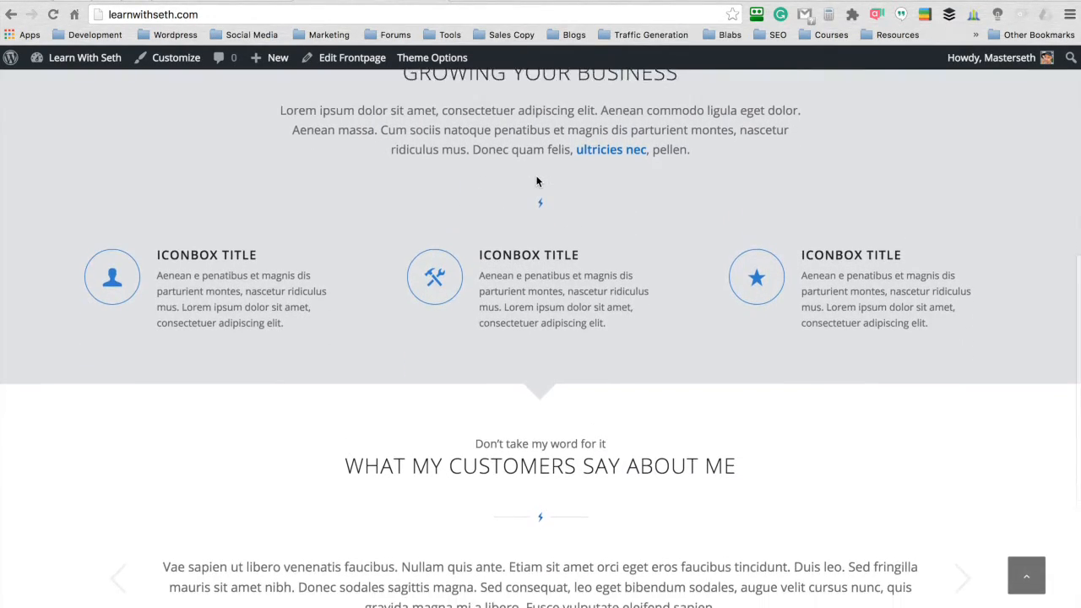
scroll(537, 181, "down", 5)
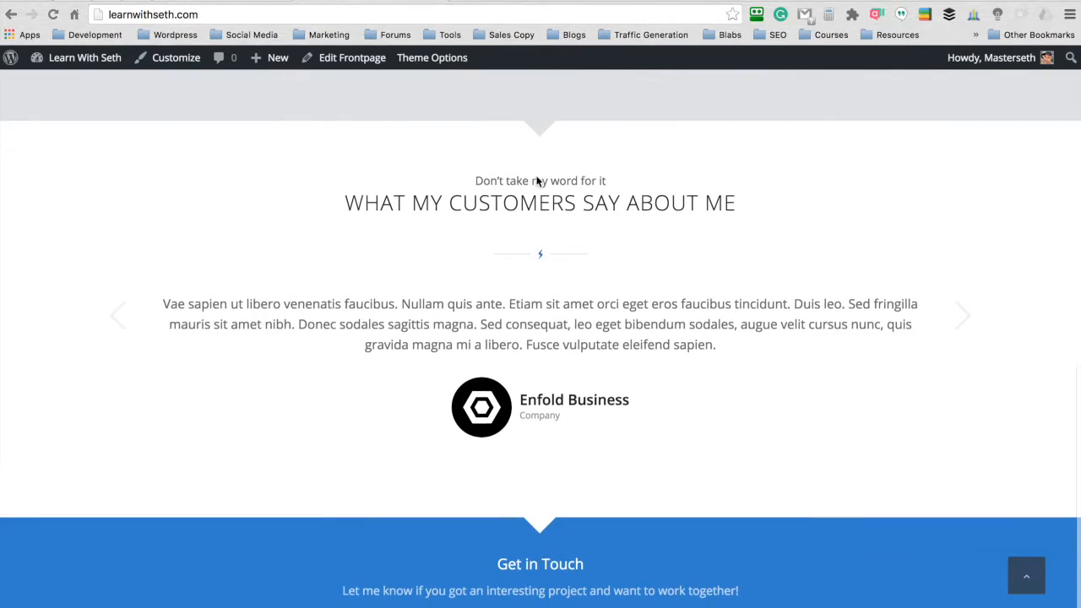
scroll(540, 183, "up", 1)
scroll(540, 186, "down", 2)
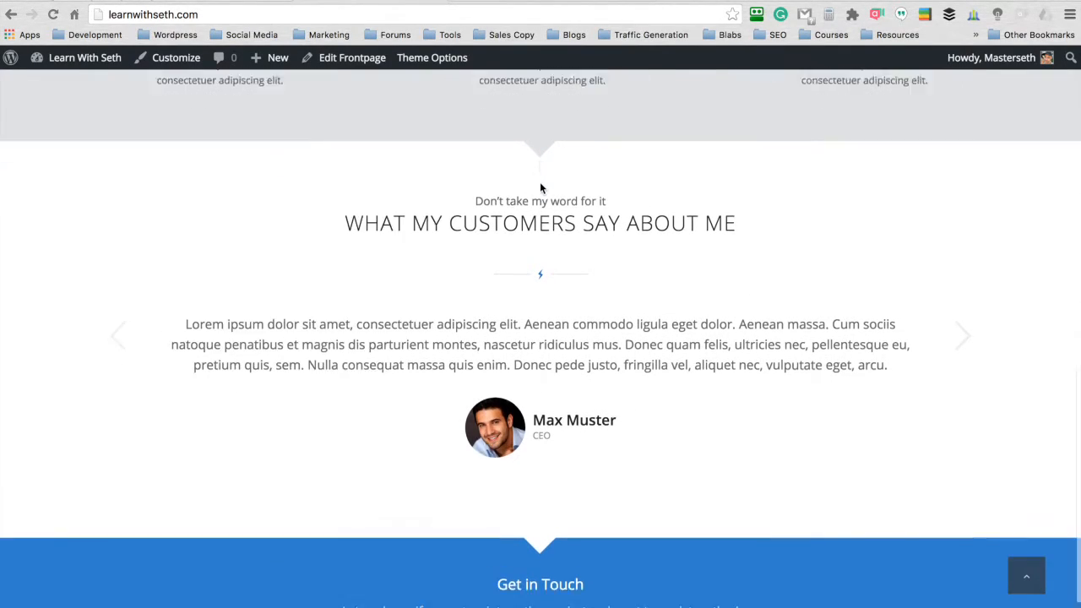
scroll(525, 241, "up", 2)
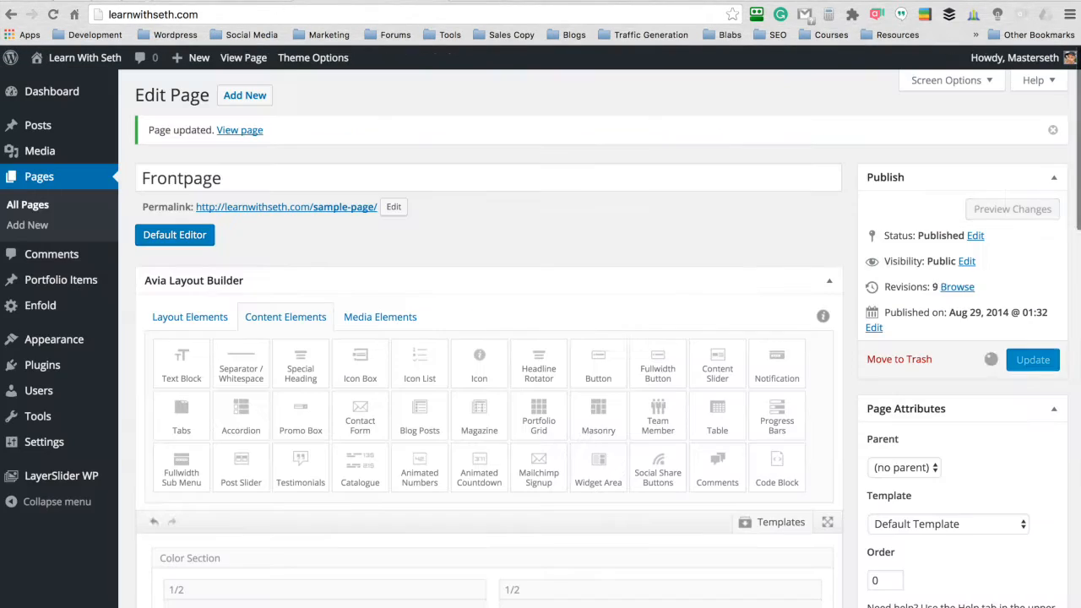
- Open the first testimonial in the Frontpage's Testimonials element and replace its name with the new person's full name
scroll(488, 135, "down", 10)
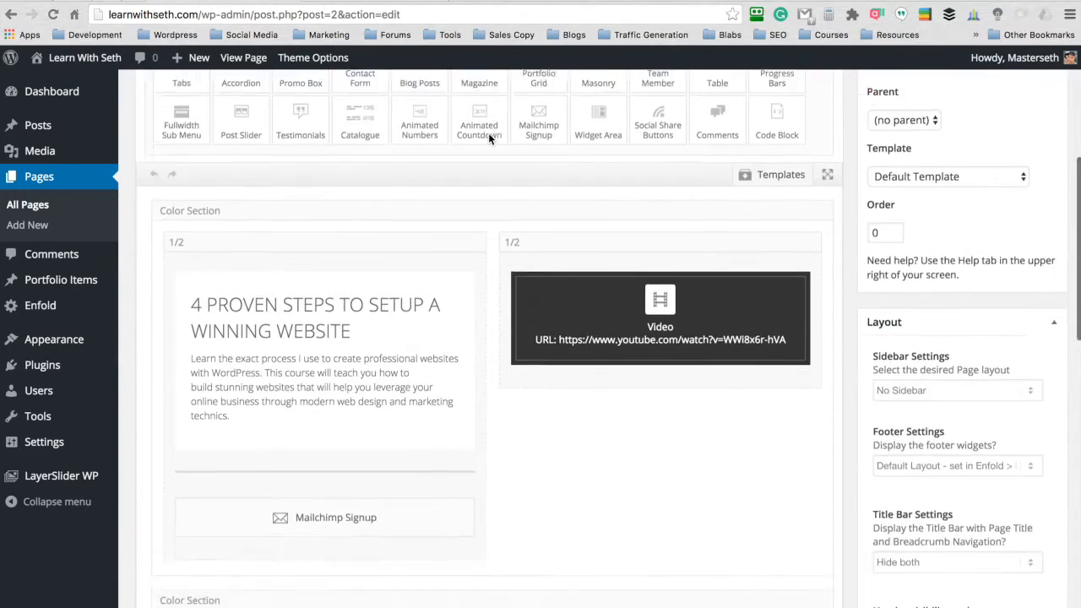
scroll(489, 139, "down", 6)
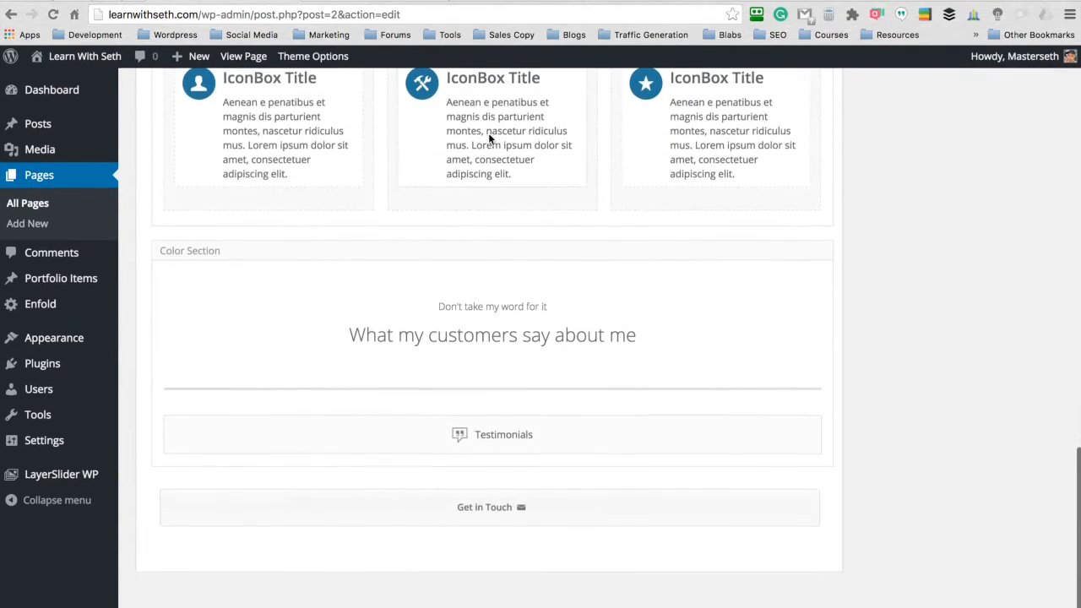
left_click(479, 436)
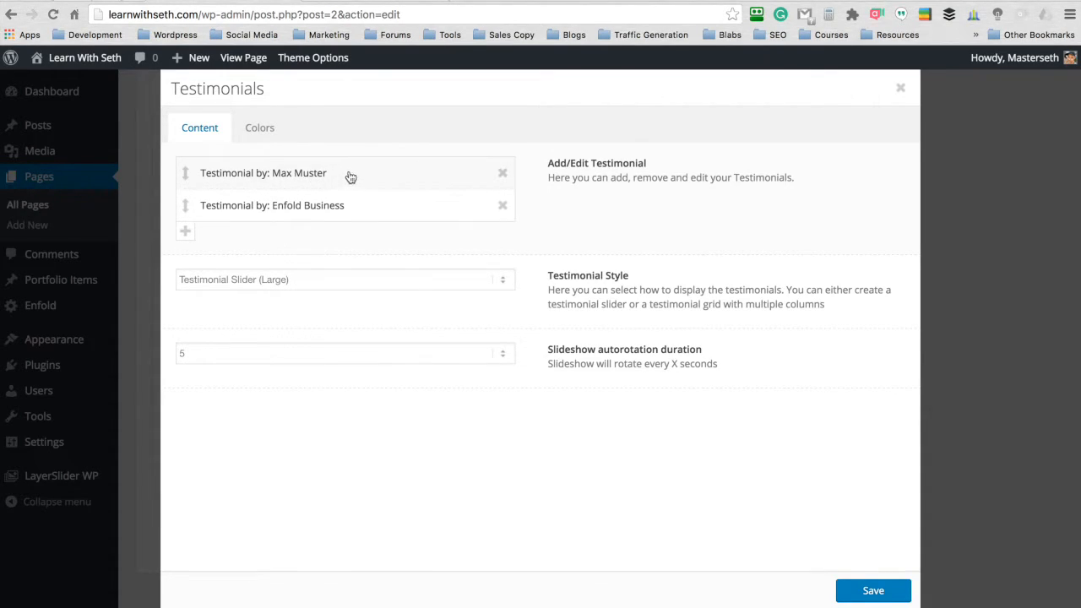
left_click(313, 174)
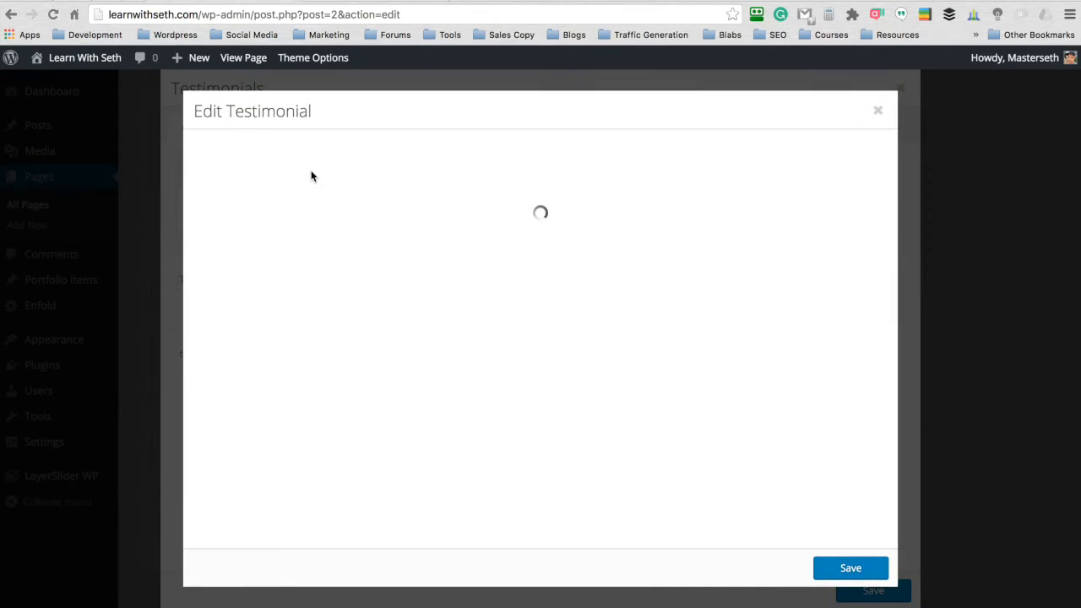
left_click_drag(227, 291, 262, 304)
key("BackSpace")
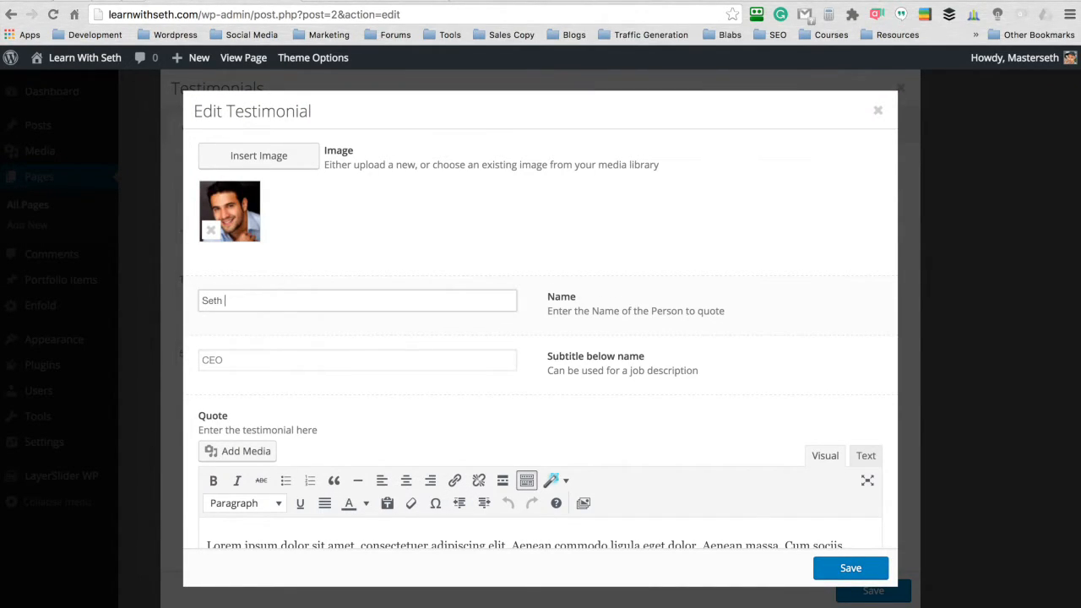
type("Seth Riley")
scroll(823, 313, "down", 5)
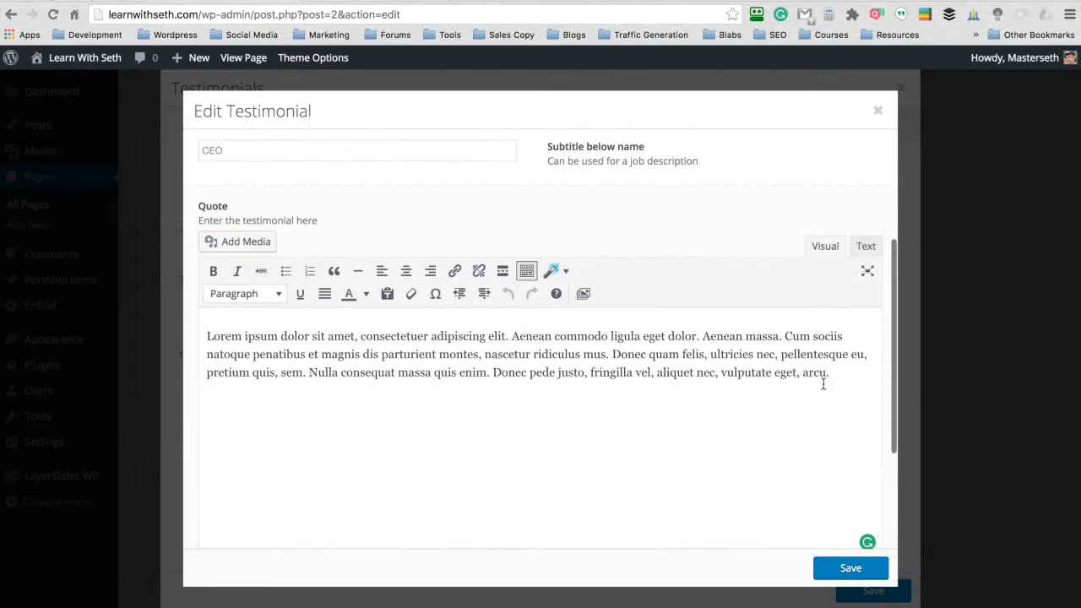
left_click(212, 328)
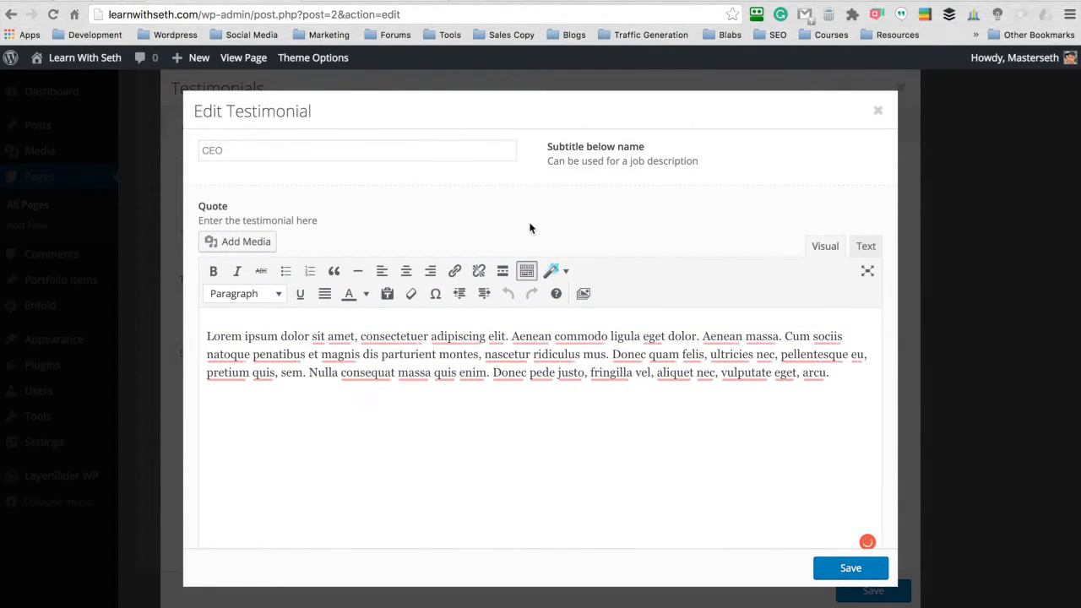
- Replace the testimonial's photo with the round portrait of the man in a blue shirt from the media library
scroll(531, 229, "up", 5)
left_click(221, 203)
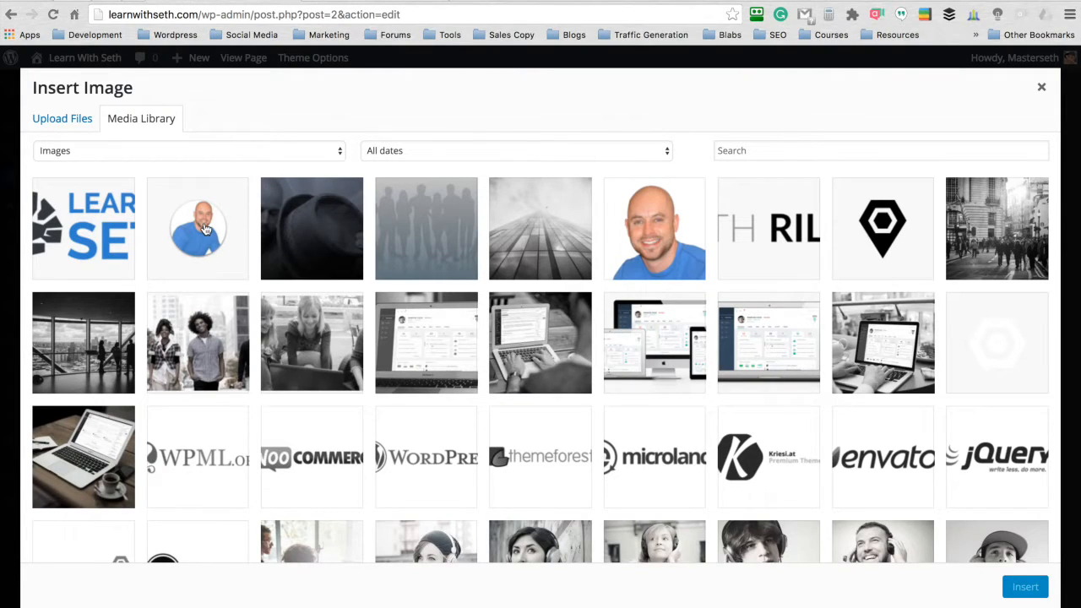
left_click(204, 228)
left_click(1024, 591)
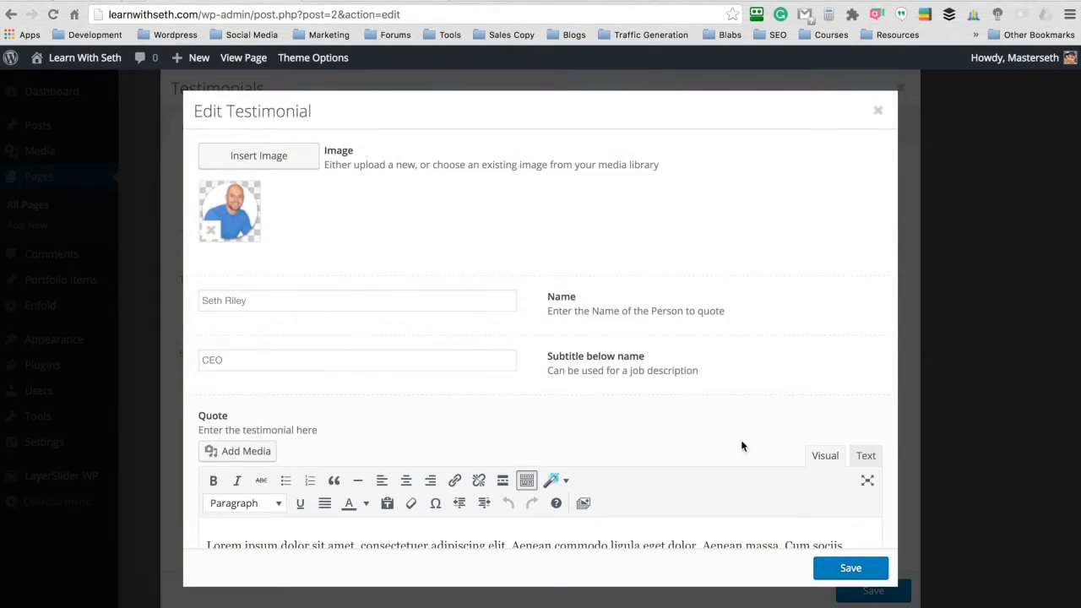
- Save the edited testimonial and the Testimonials element, and update the Frontpage page
left_click(833, 569)
left_click(880, 590)
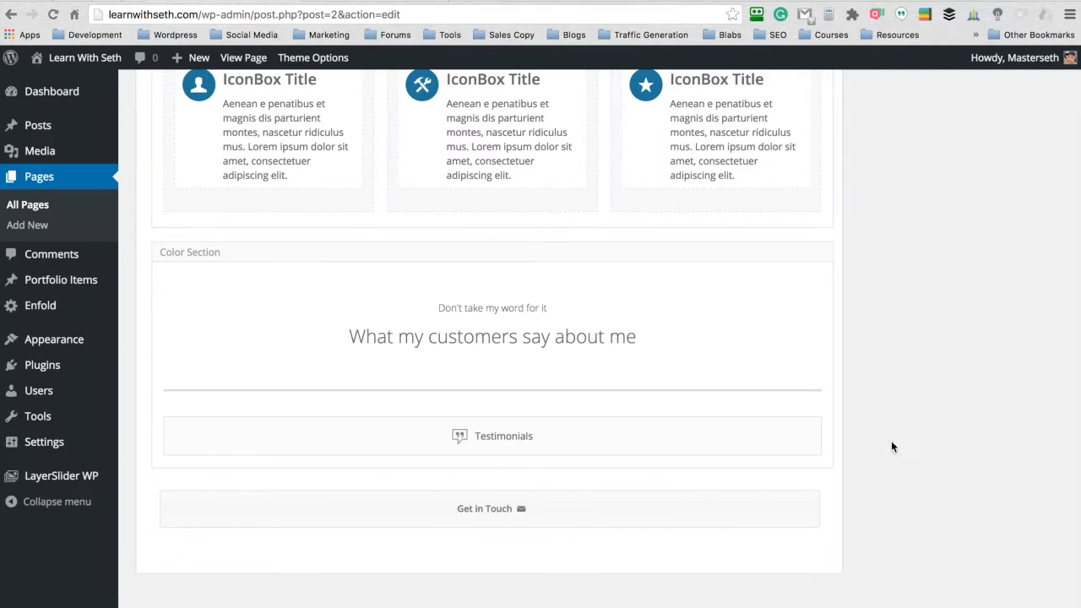
scroll(896, 415, "up", 5)
scroll(895, 415, "up", 4)
left_click(1033, 360)
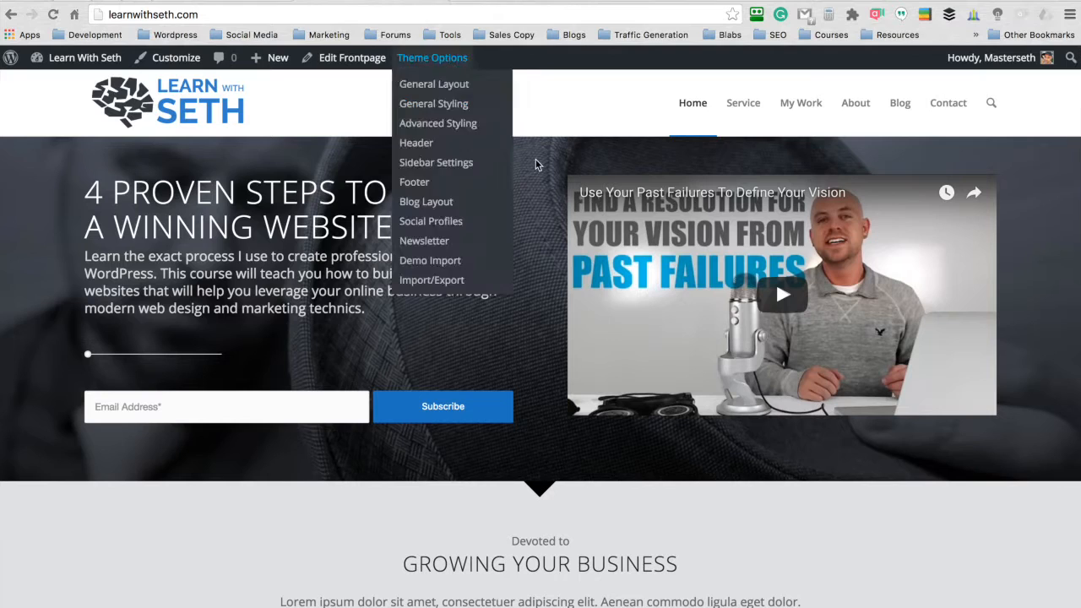
- Check the testimonials section on the live homepage, switching the slider to the edited testimonial
scroll(541, 163, "down", 5)
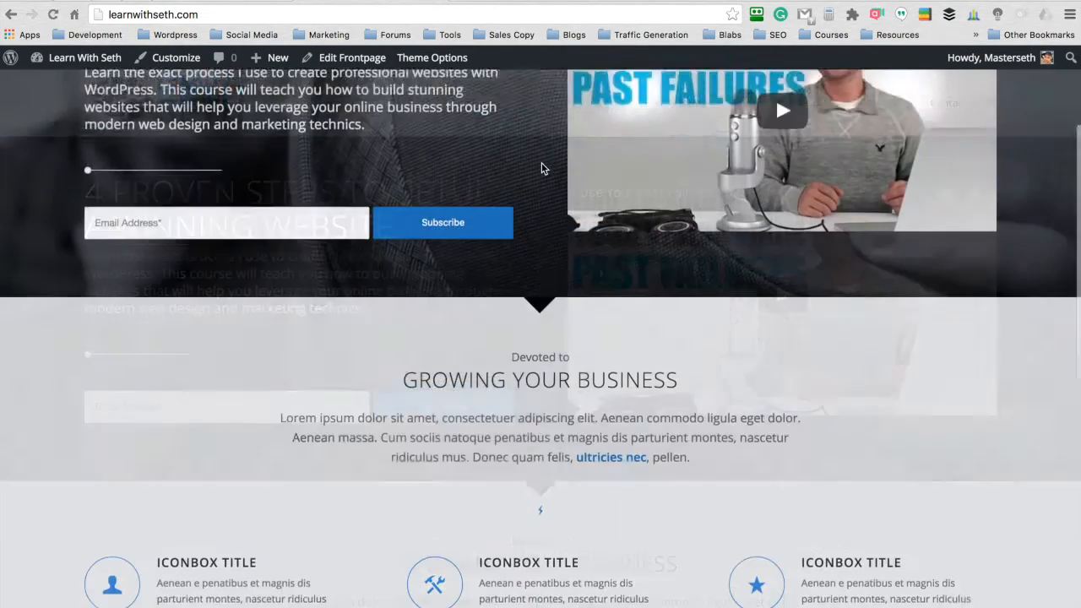
scroll(542, 167, "down", 6)
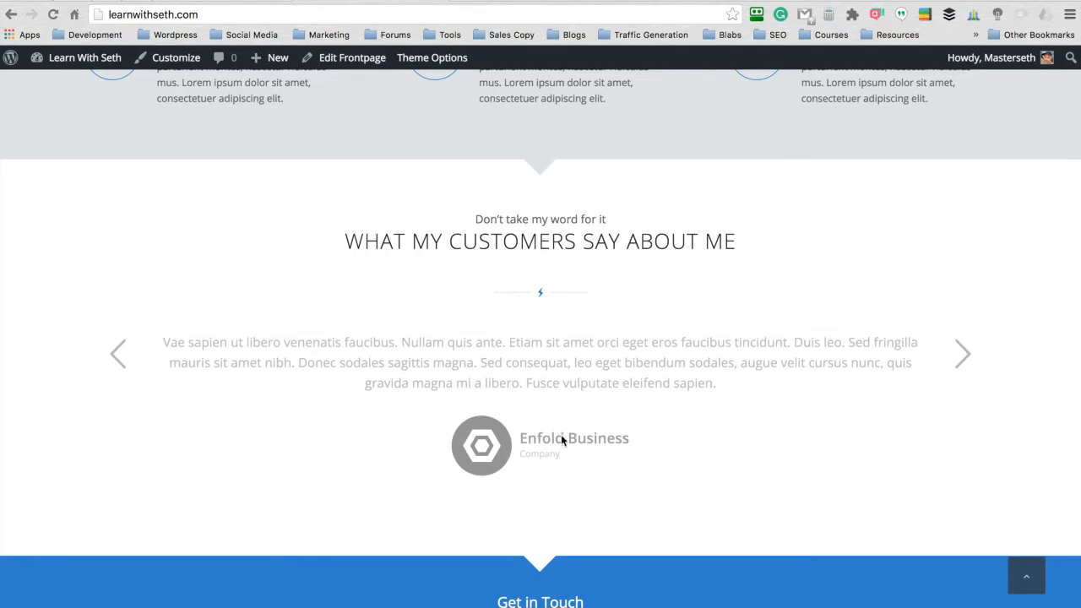
left_click(117, 353)
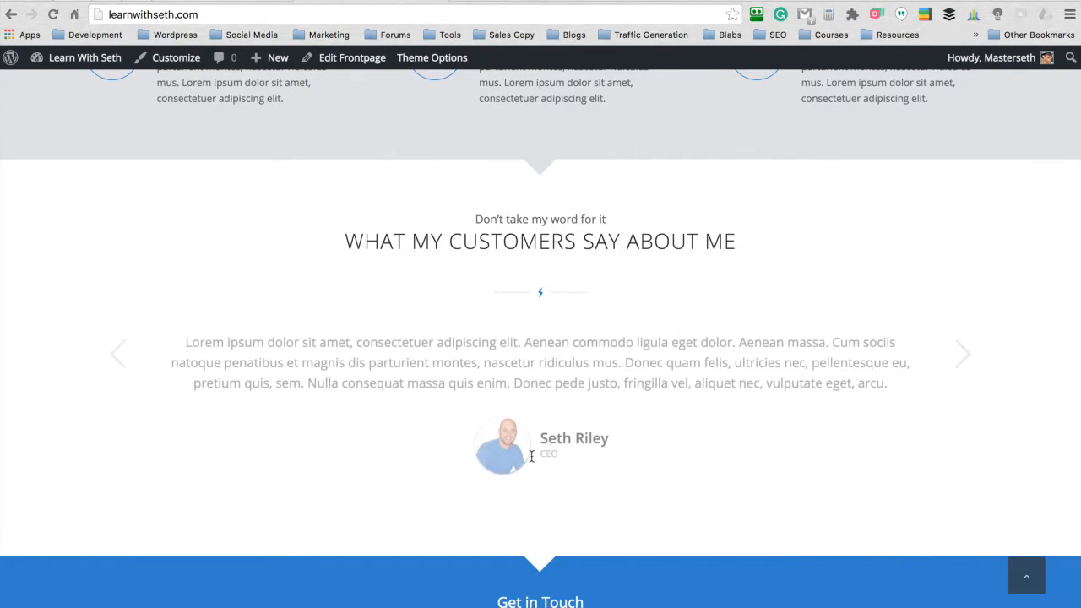
scroll(526, 194, "up", 10)
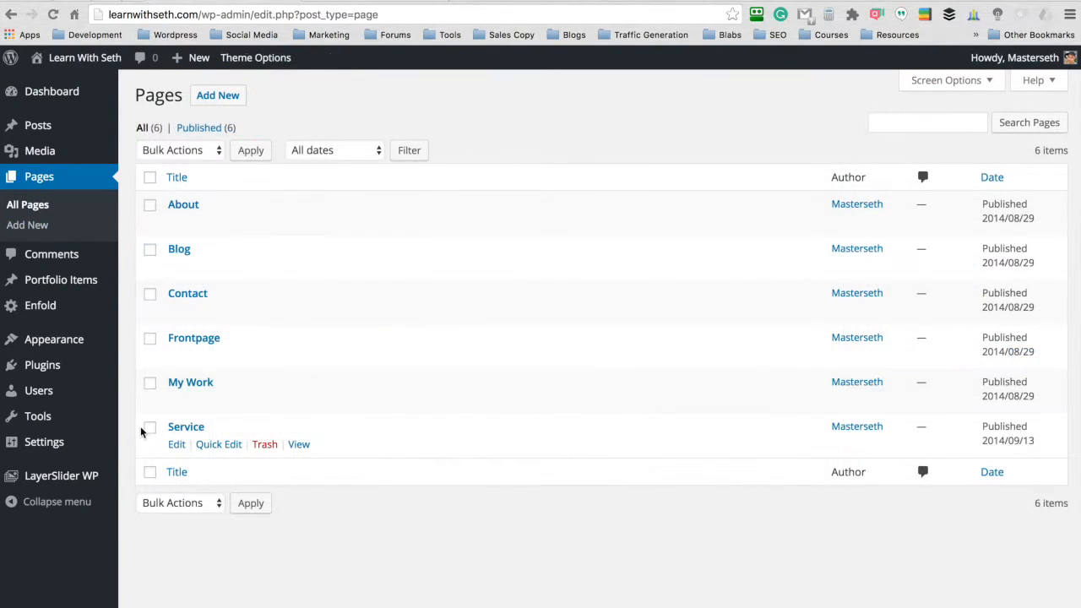
- Move the My Work and Service pages to the trash with a bulk action
left_click(151, 428)
left_click(150, 383)
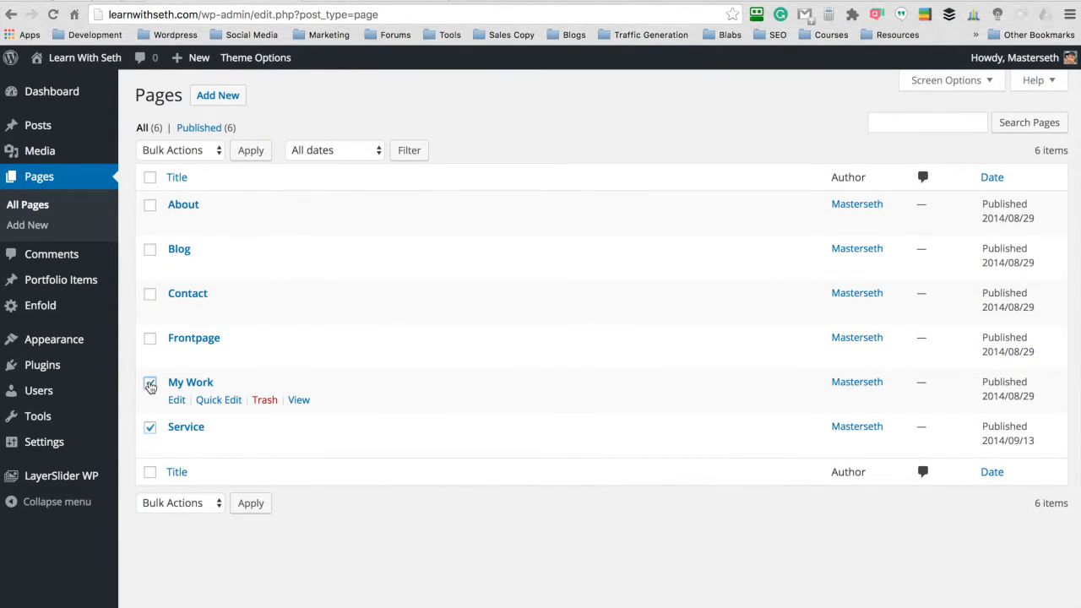
left_click(189, 504)
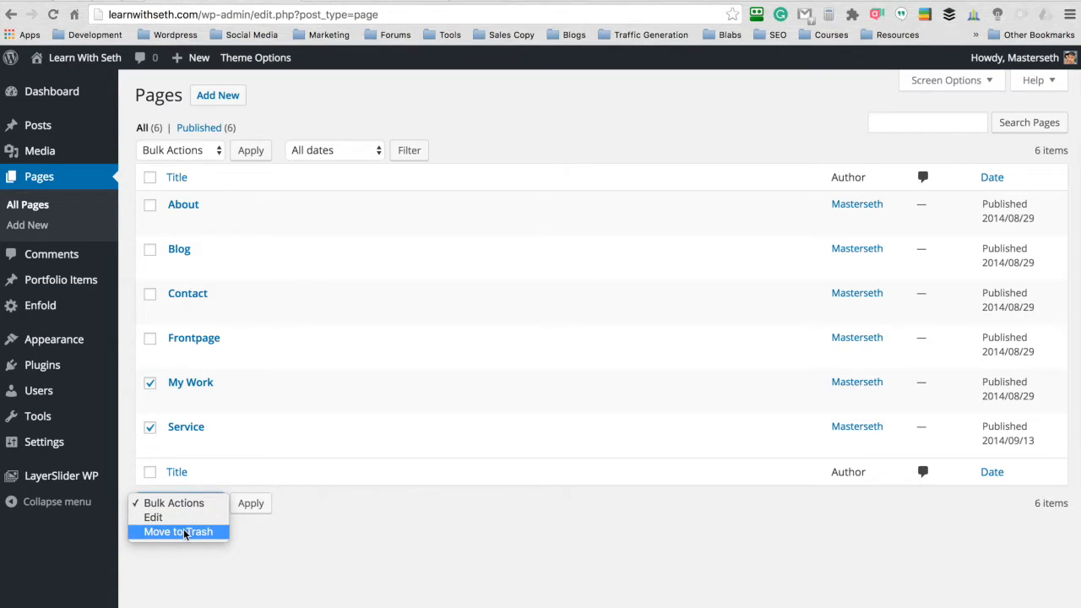
left_click(187, 531)
left_click(248, 504)
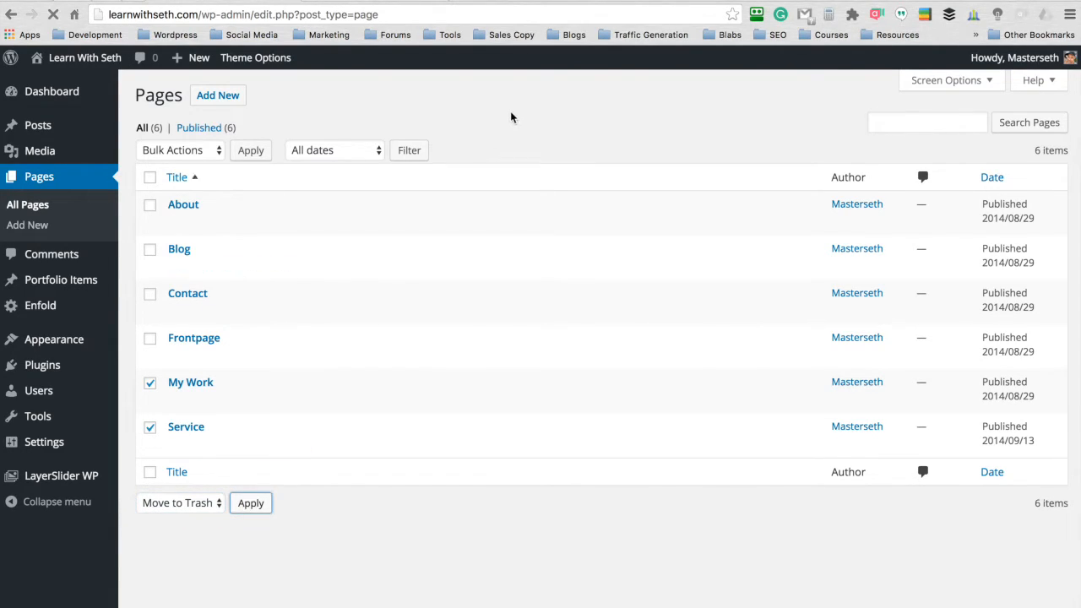
- Remove the Service and My Work items from the Main Menu and save the menu
mouse_move(72, 342)
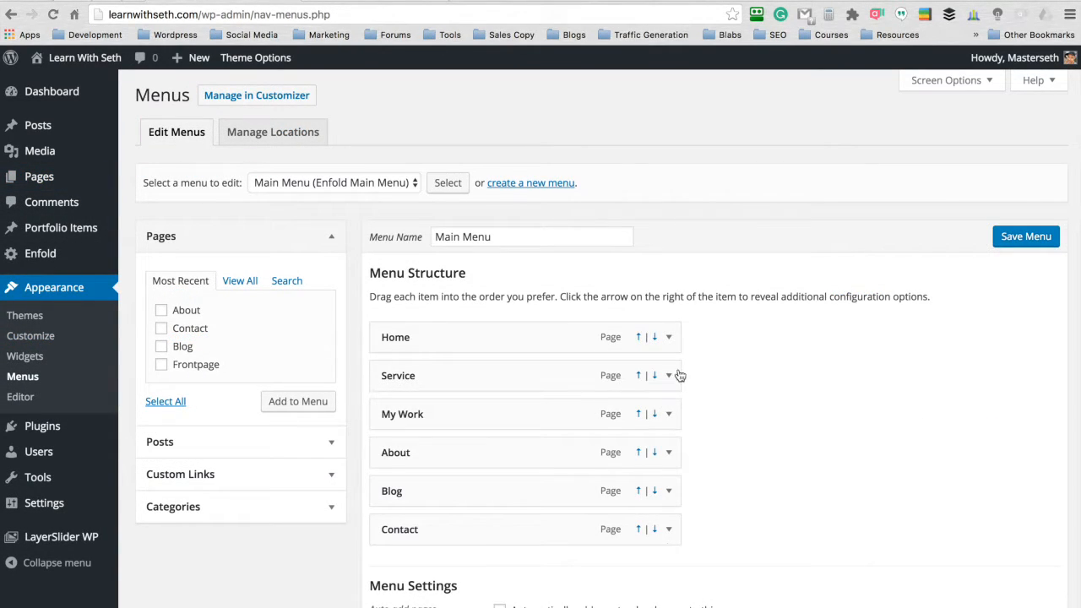
left_click(678, 375)
left_click(398, 560)
left_click(669, 376)
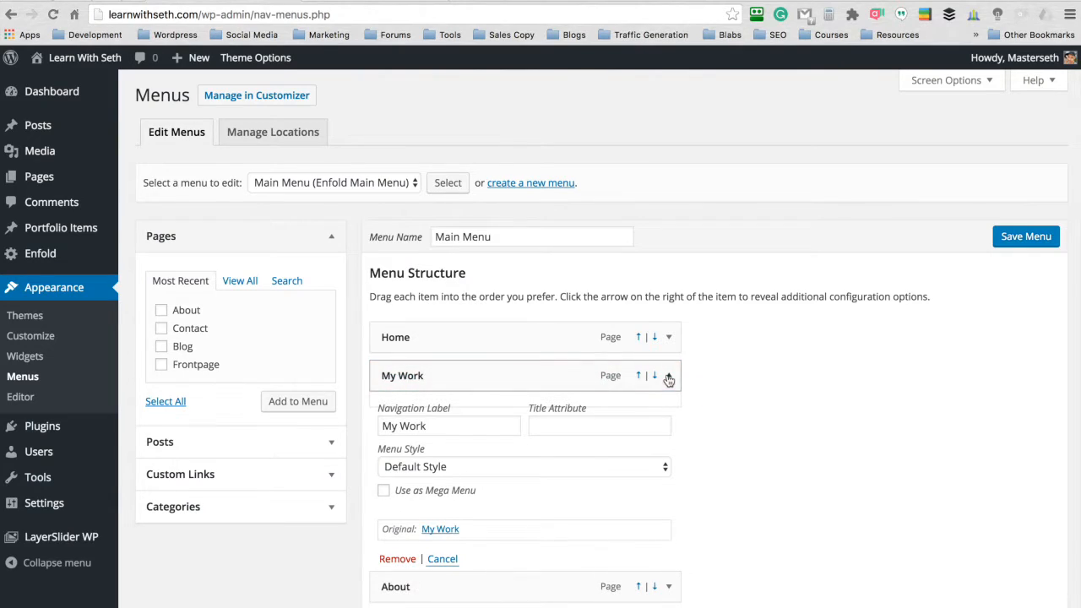
left_click(396, 560)
left_click(1013, 239)
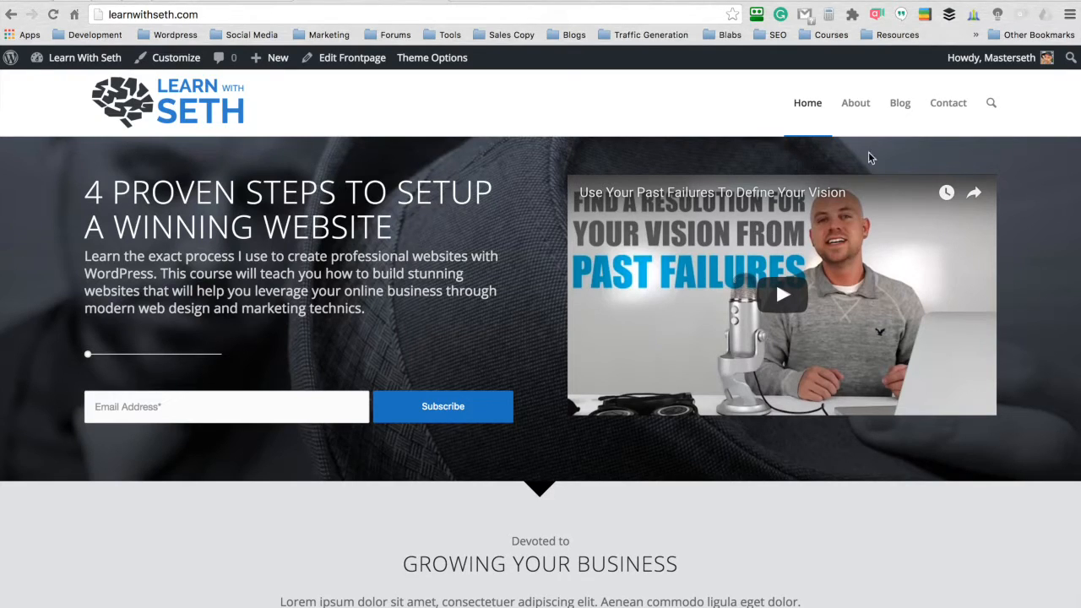
- Set the separator between menu items to Large separator in Enfold's header layout options and save all changes
left_click(218, 2)
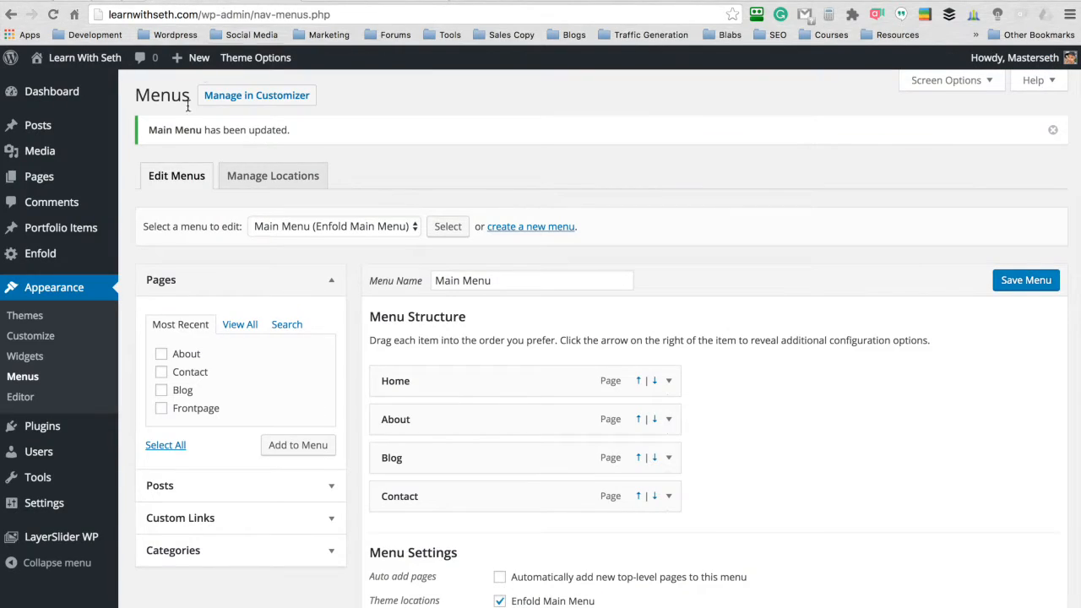
left_click(34, 254)
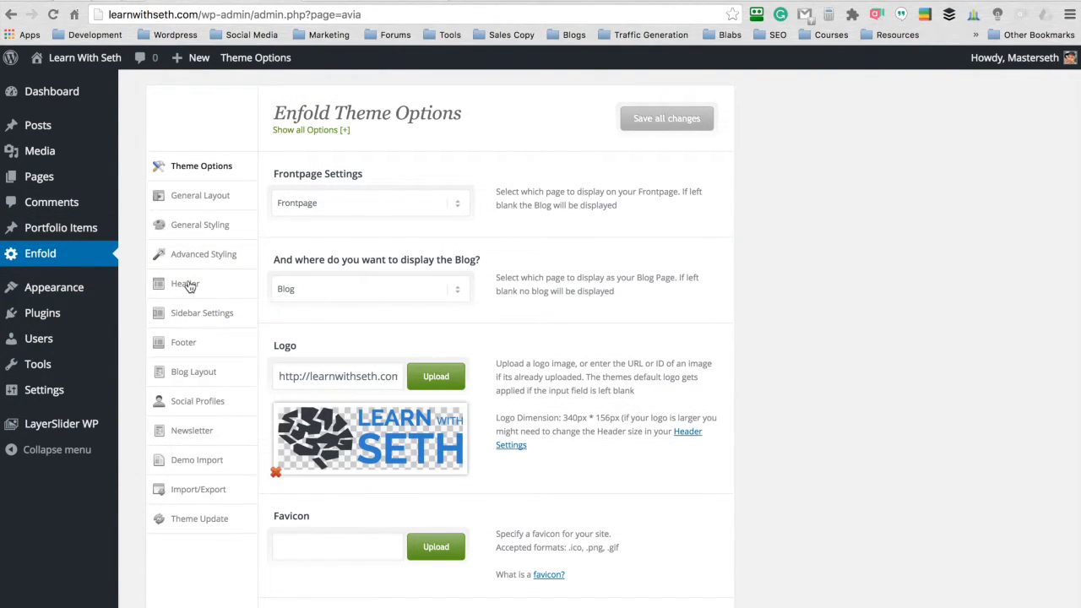
left_click(185, 283)
scroll(497, 282, "down", 3)
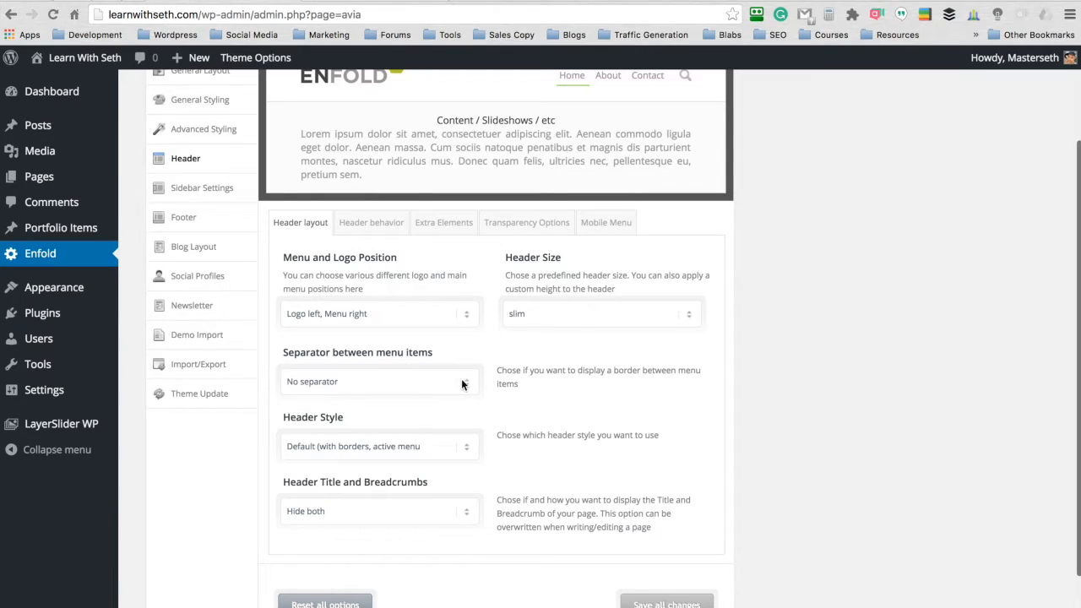
left_click(461, 384)
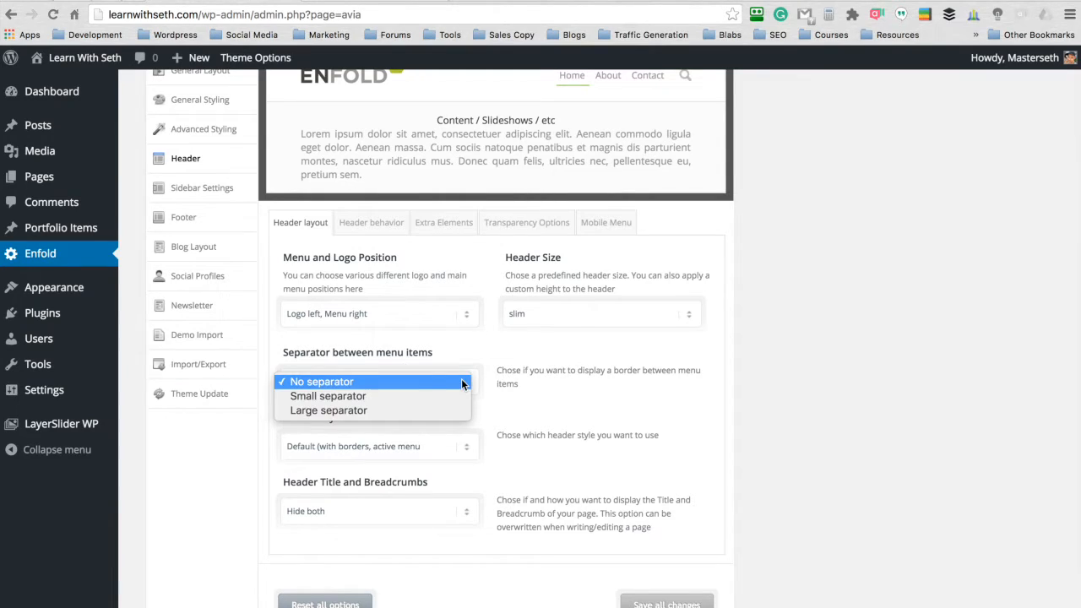
left_click(426, 411)
scroll(656, 491, "down", 3)
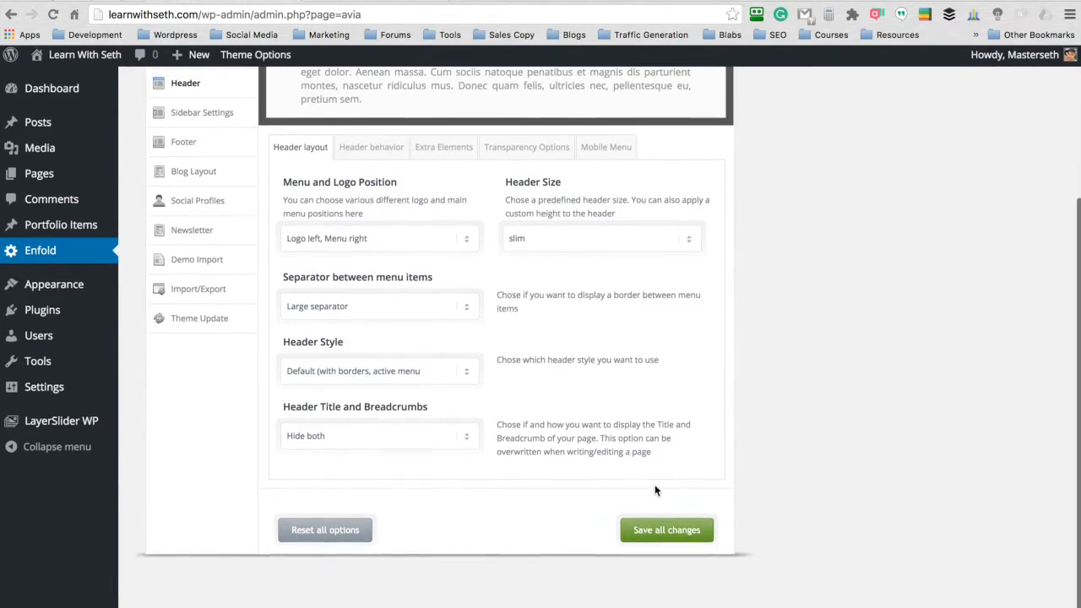
left_click(666, 529)
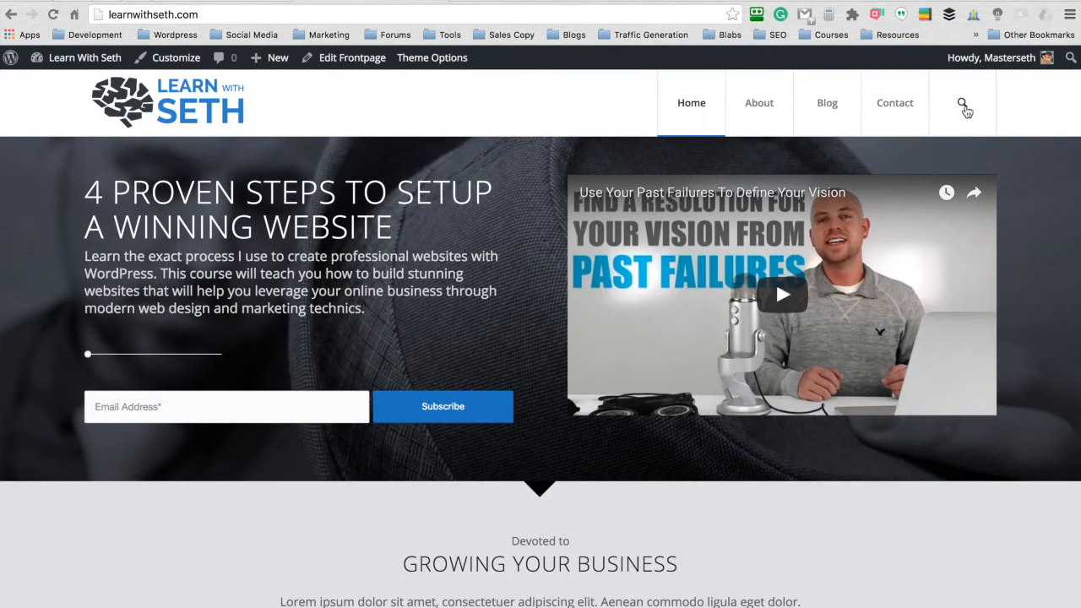
- Try the search field in the live site's header, look over the homepage and open the live About page
left_click(963, 104)
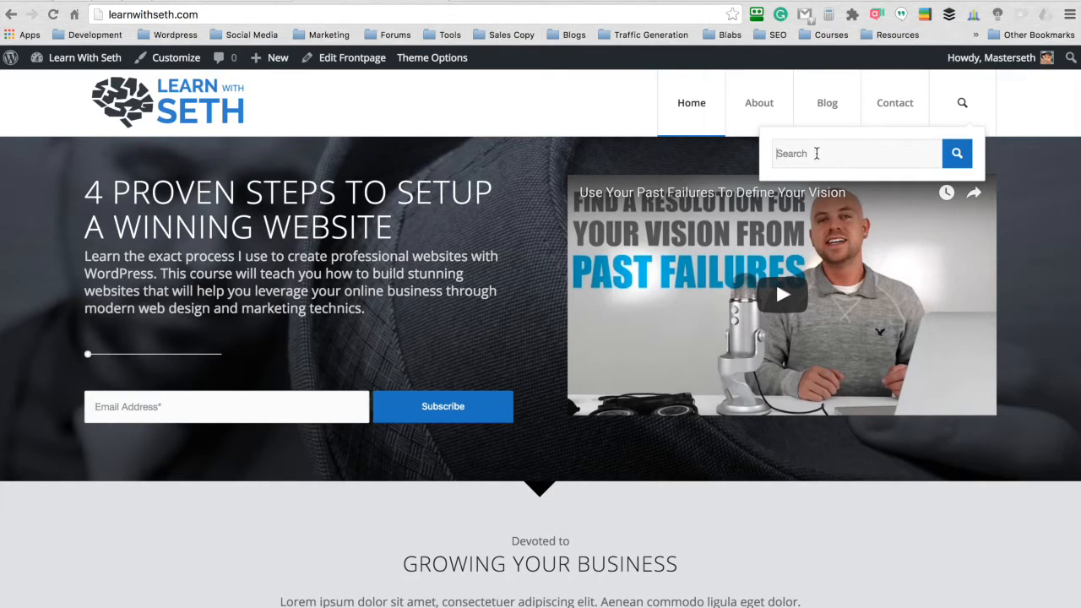
left_click(963, 106)
scroll(550, 193, "down", 10)
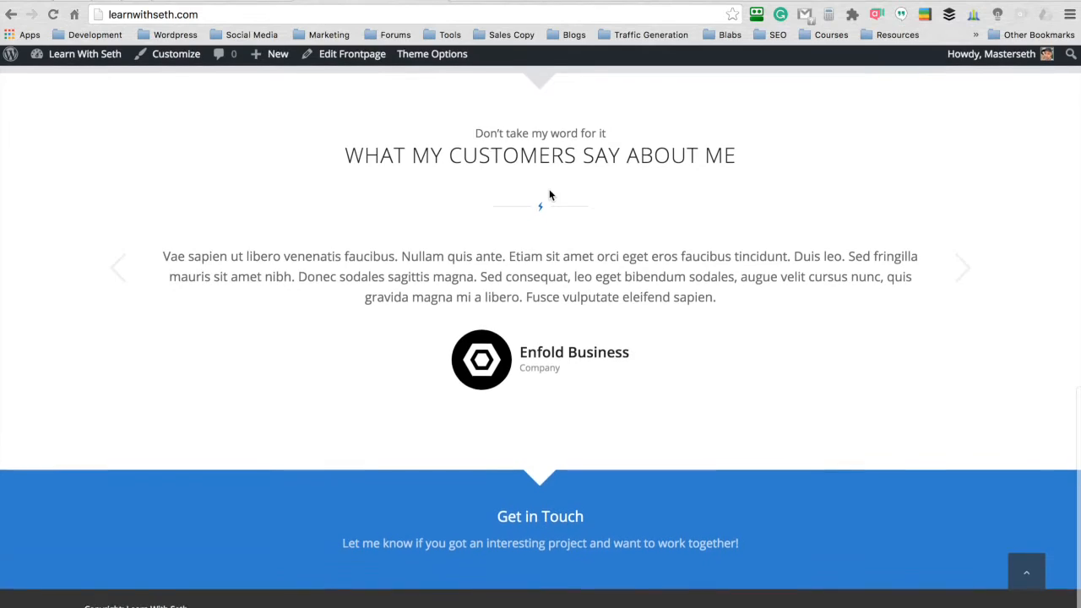
scroll(550, 195, "up", 10)
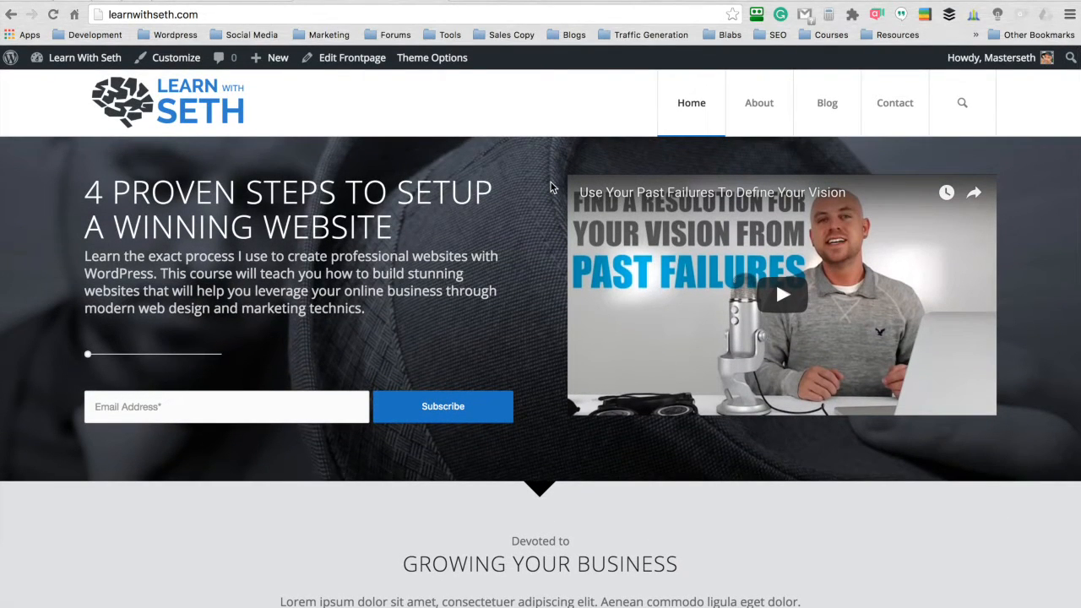
left_click(757, 109)
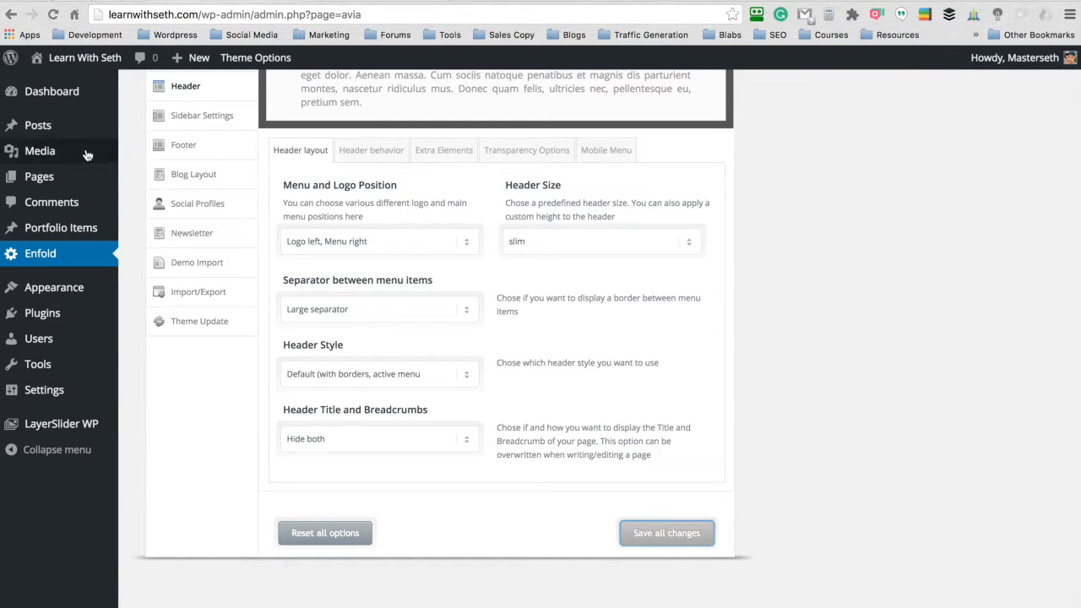
- Open the About page for editing from the Pages list
left_click(38, 177)
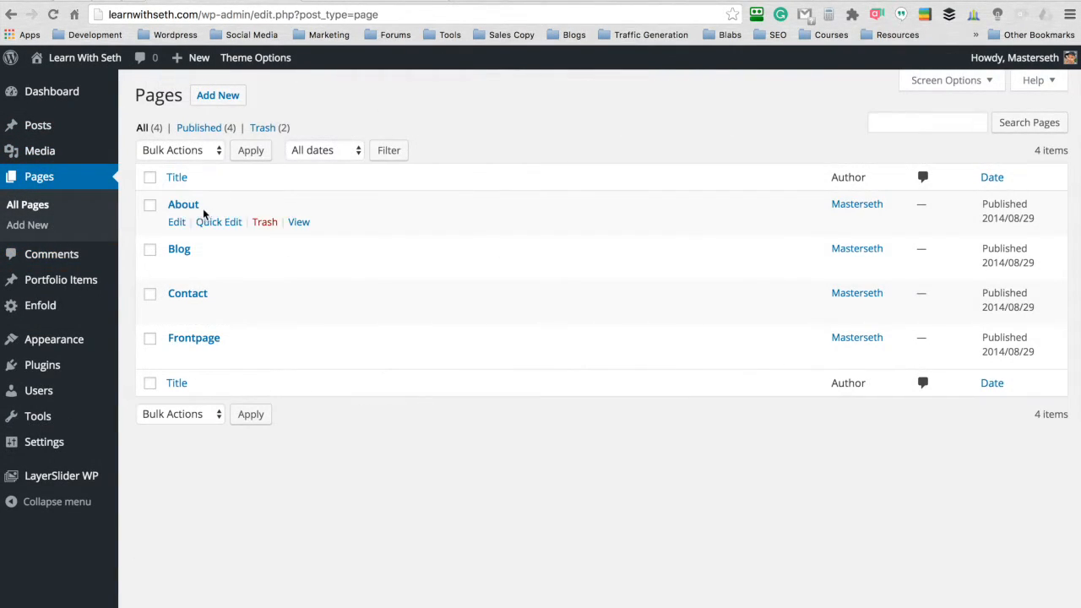
left_click(176, 223)
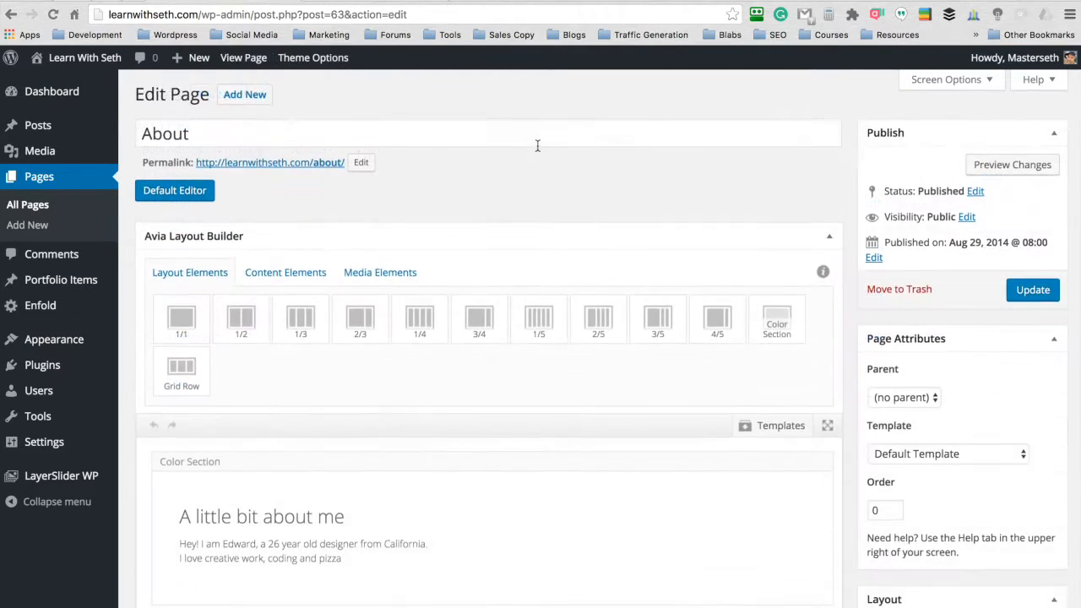
scroll(536, 145, "down", 5)
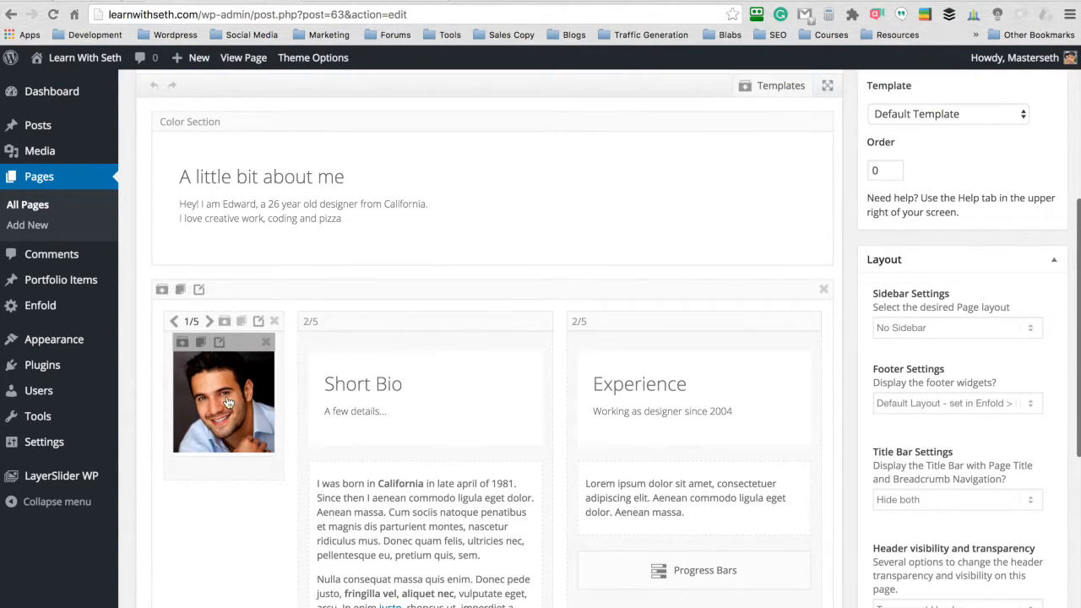
- Replace the About page's portrait with the full-size round photo of the man in a blue shirt and update the page
left_click(208, 412)
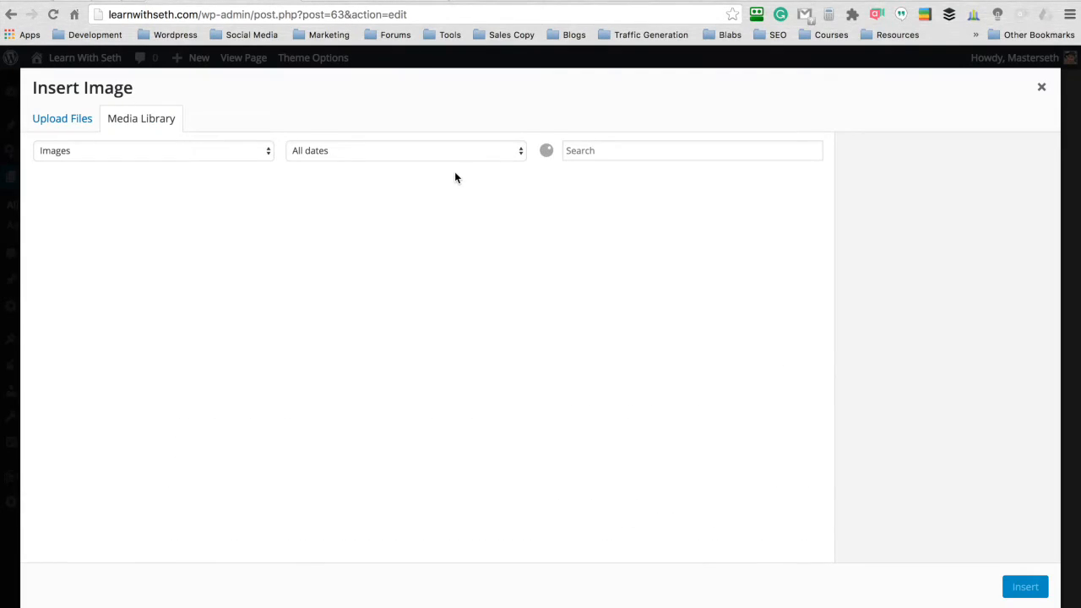
left_click(228, 235)
left_click(917, 335)
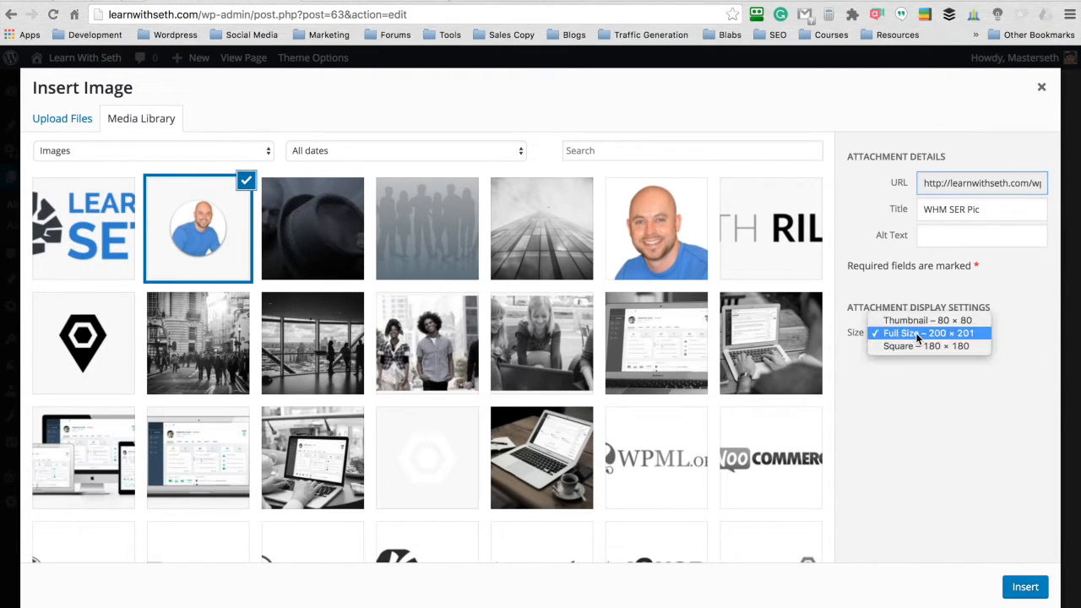
left_click(921, 334)
left_click(1024, 588)
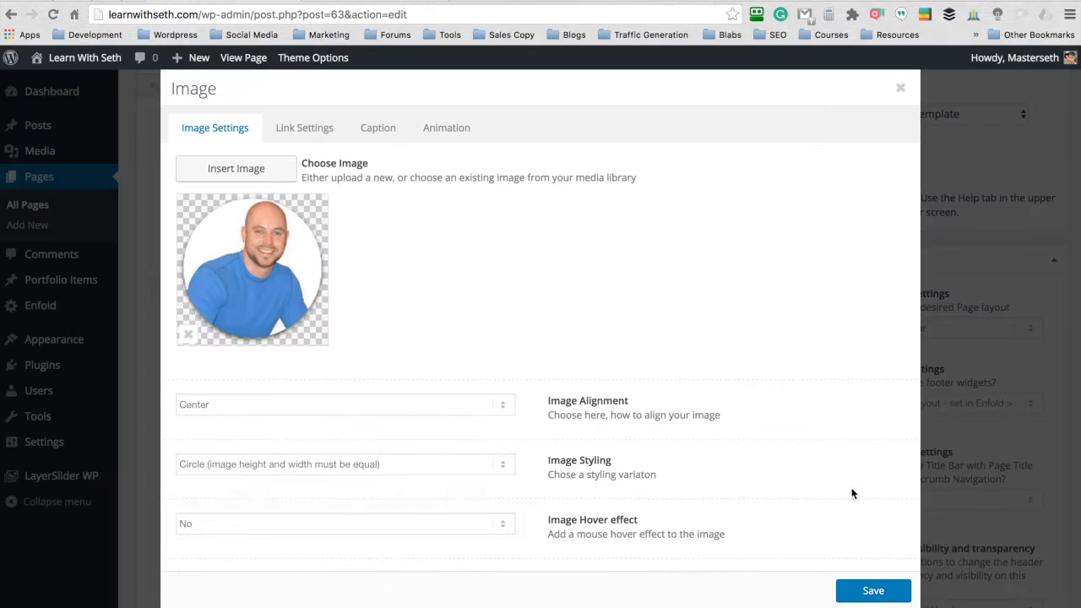
left_click(871, 591)
scroll(825, 479, "up", 5)
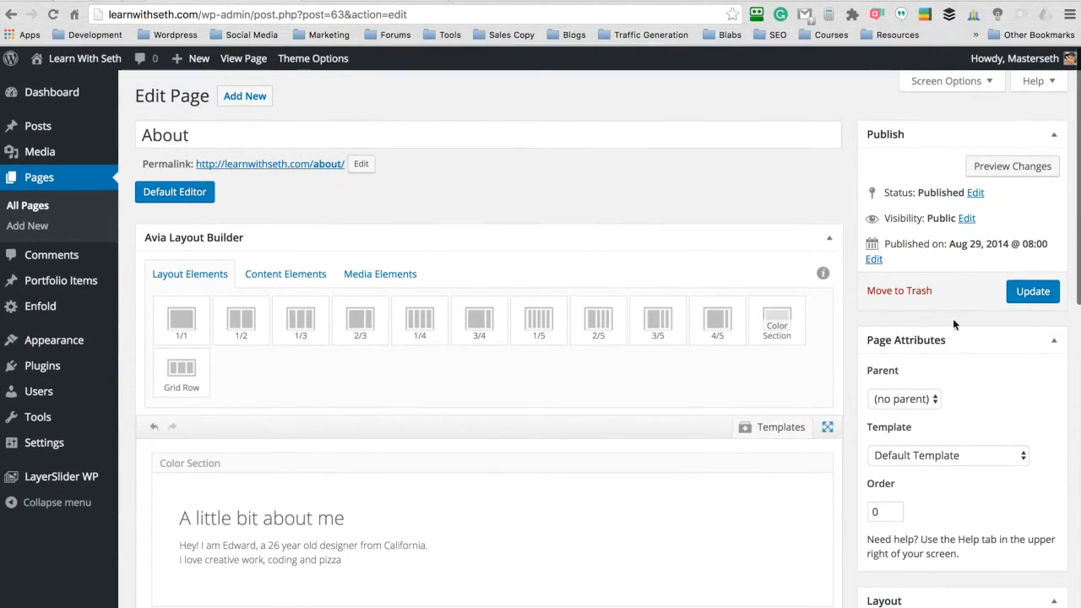
left_click(1029, 291)
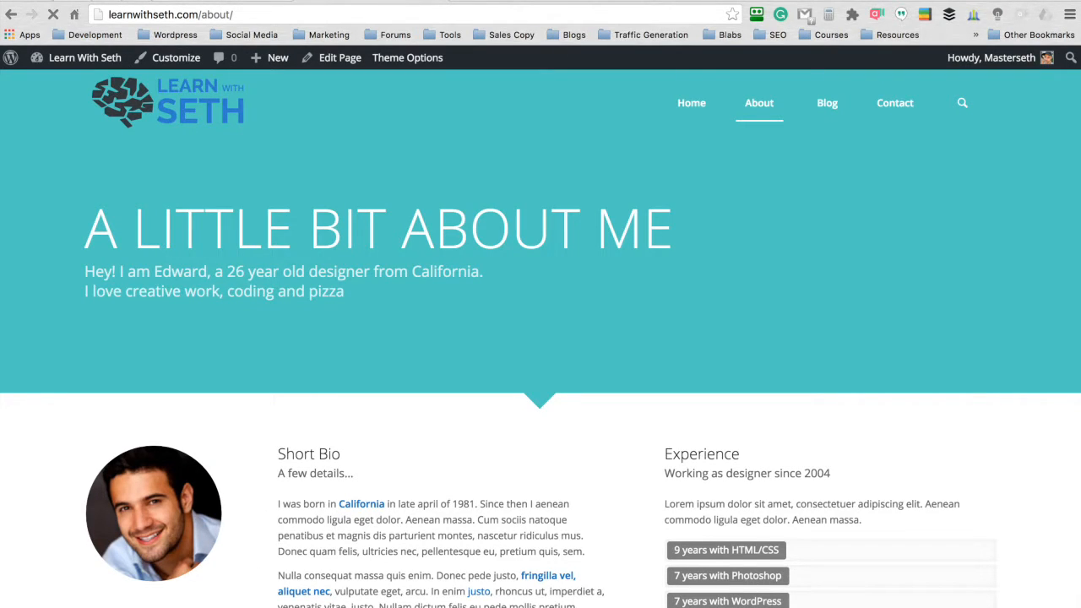
- Check the new portrait and the header area on the live About page
scroll(541, 178, "down", 5)
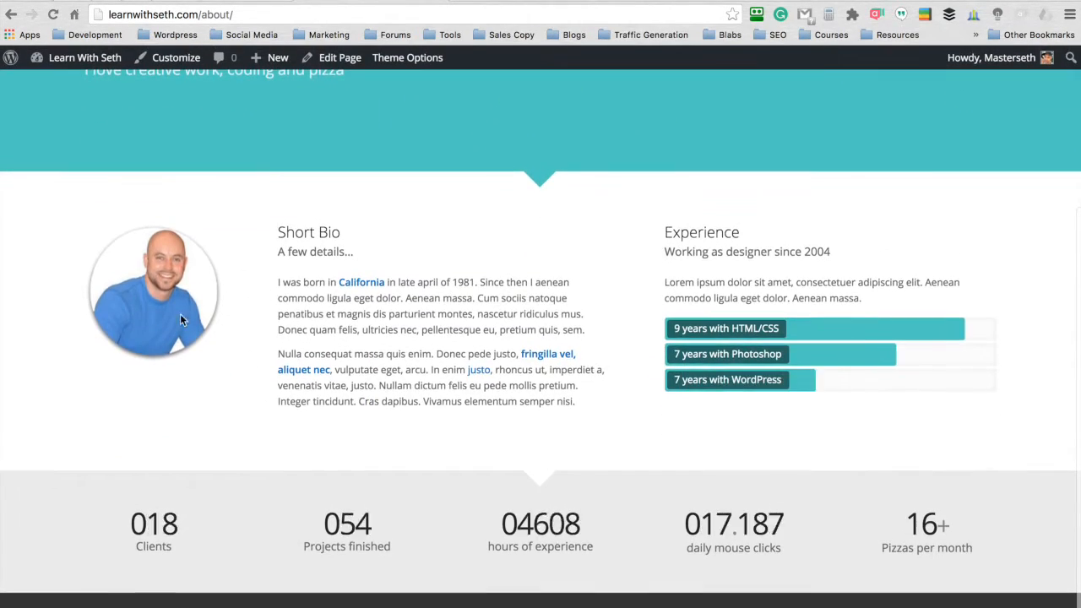
scroll(554, 220, "up", 5)
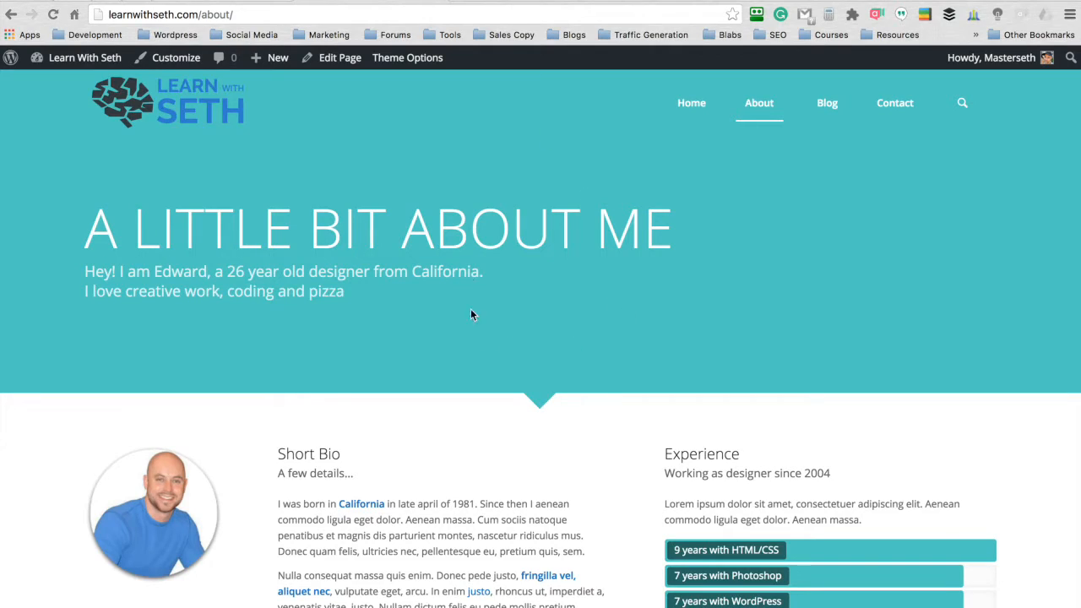
- Set the About page's header visibility and transparency to No transparency in its page settings
left_click(224, 3)
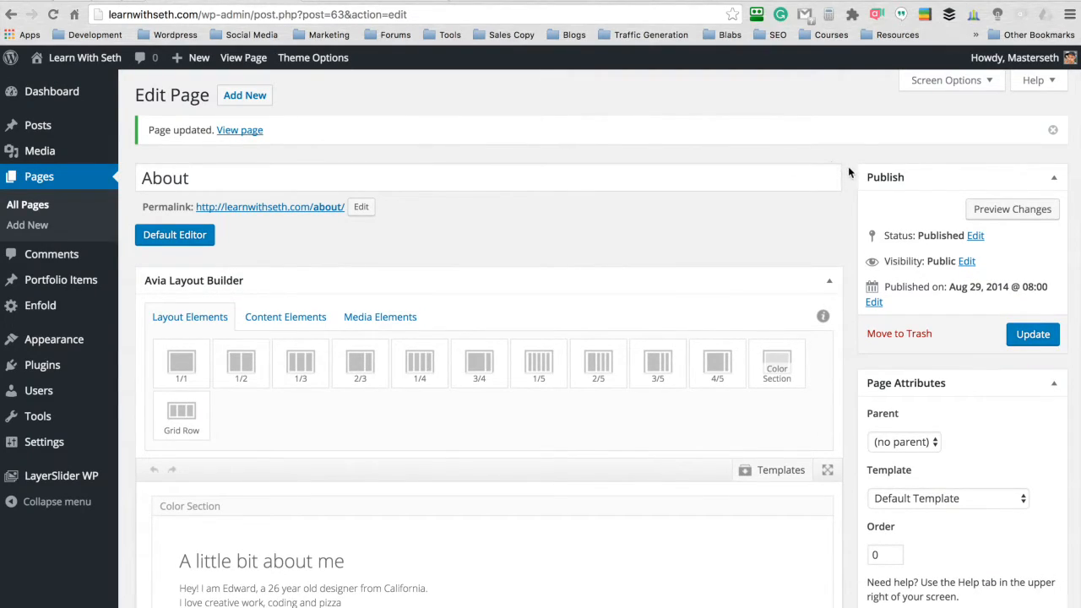
scroll(842, 173, "down", 10)
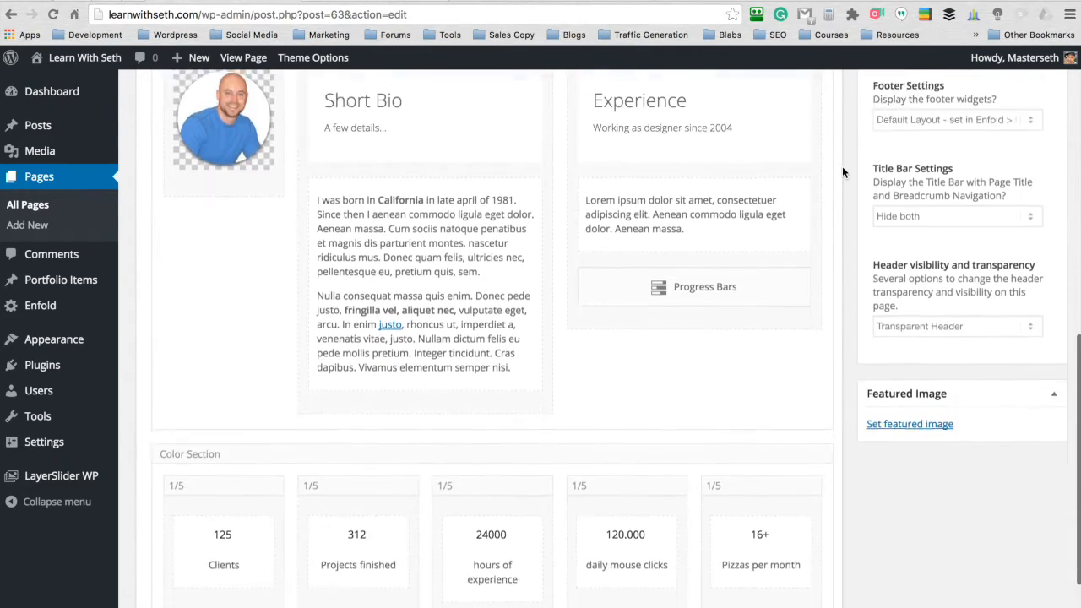
scroll(842, 172, "down", 2)
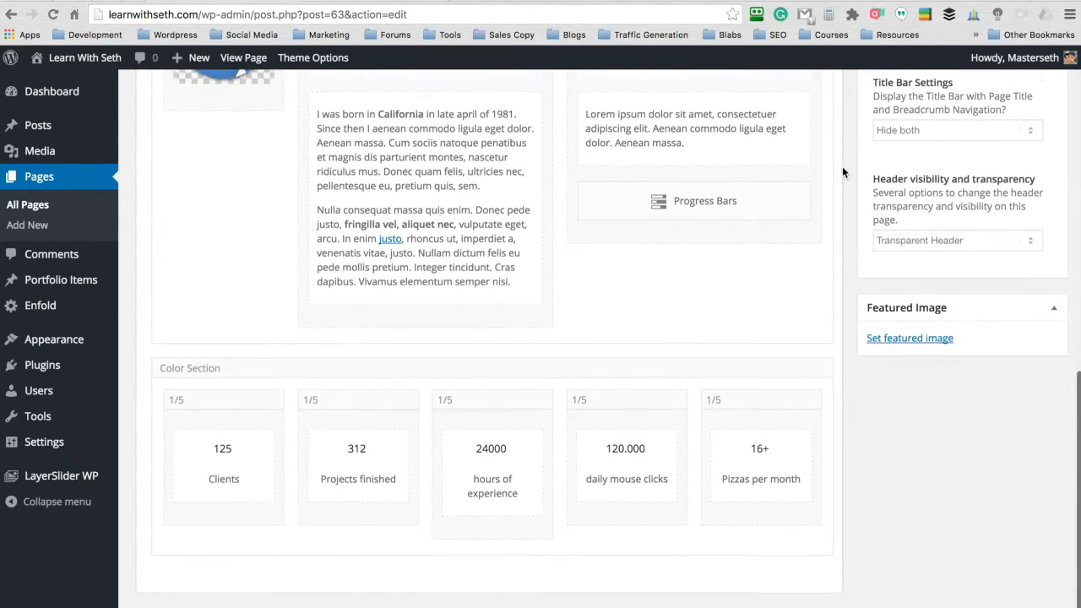
left_click(931, 236)
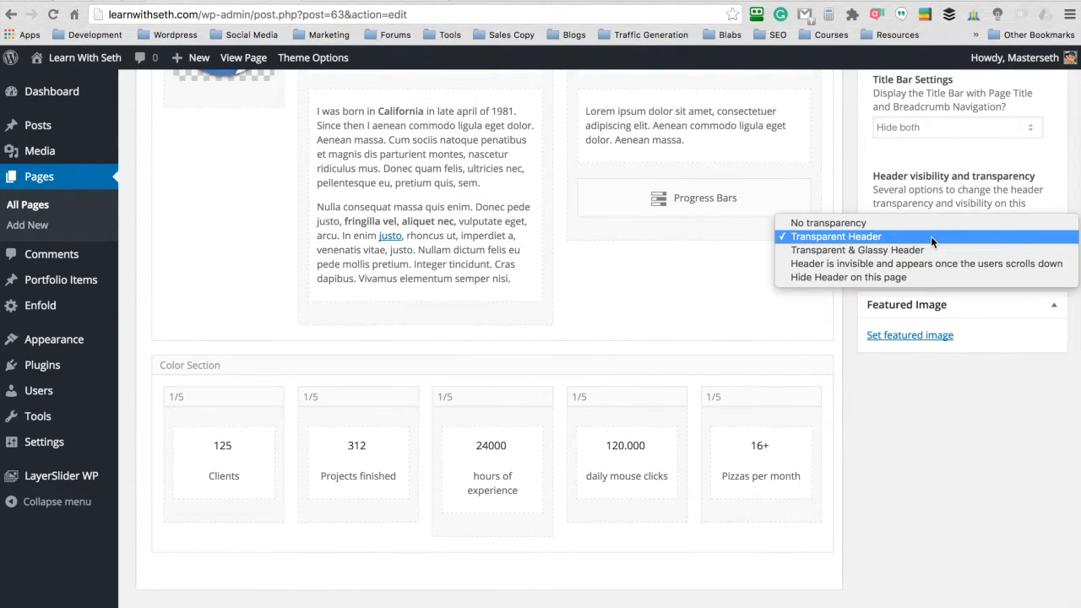
left_click(849, 222)
scroll(851, 202, "up", 12)
- Clear the custom background color of the "A little bit about me" color section
scroll(851, 202, "down", 1)
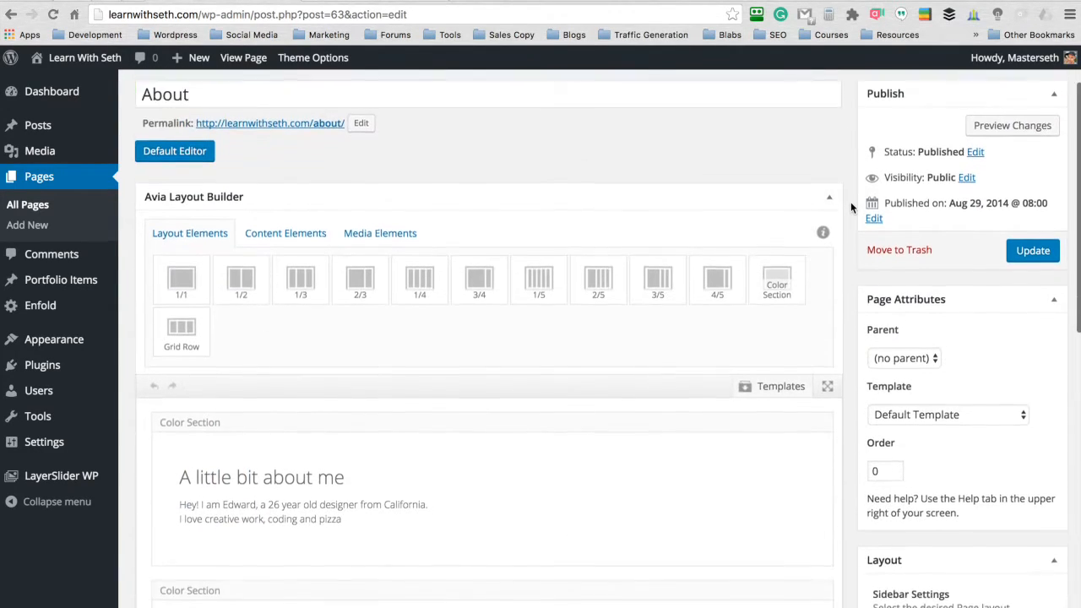
scroll(851, 202, "down", 1)
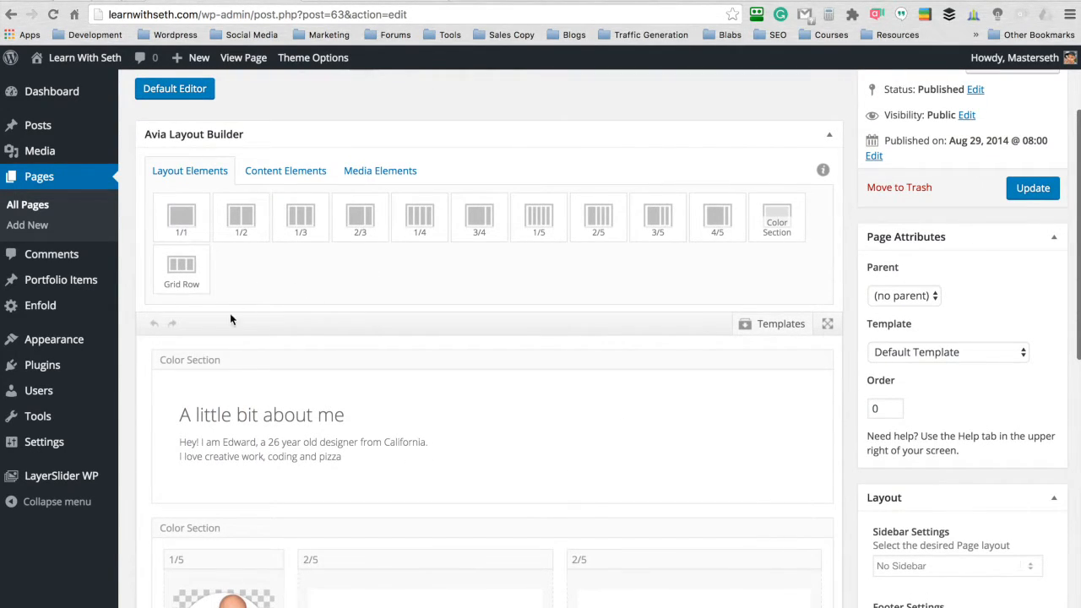
left_click(200, 362)
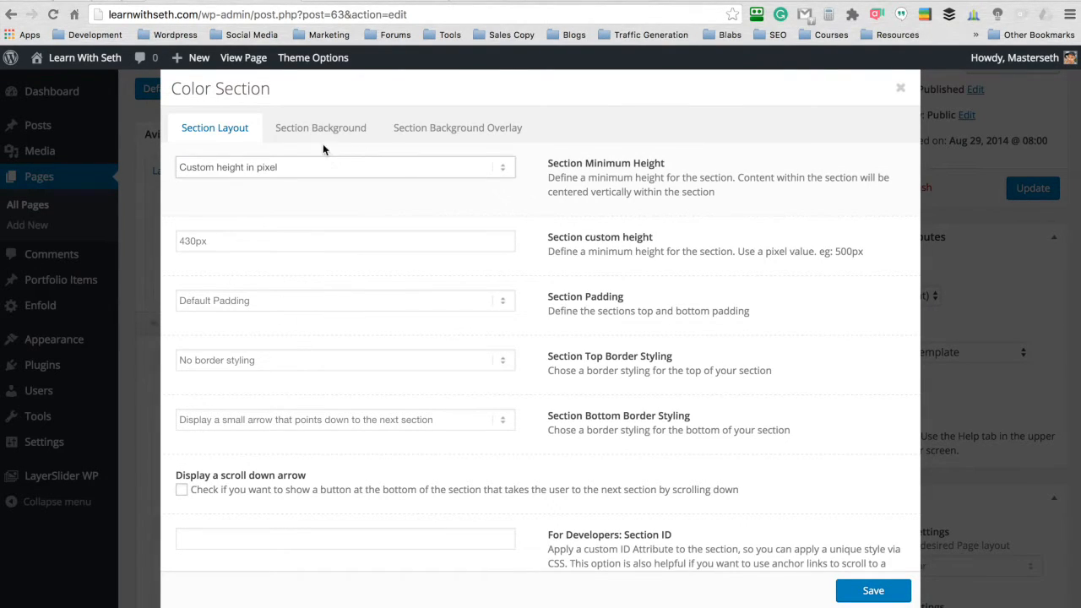
left_click(316, 135)
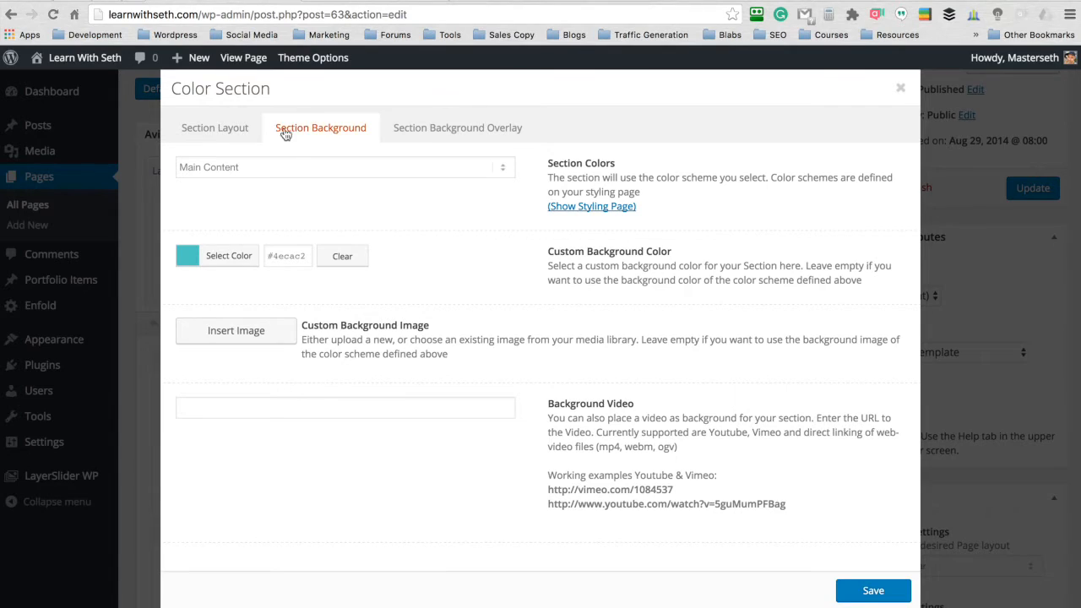
left_click(344, 258)
- Give the color section the full-size (1500 × 822) image of standing silhouettes as its background, save it and update the About page
left_click(236, 330)
left_click(433, 225)
left_click(919, 336)
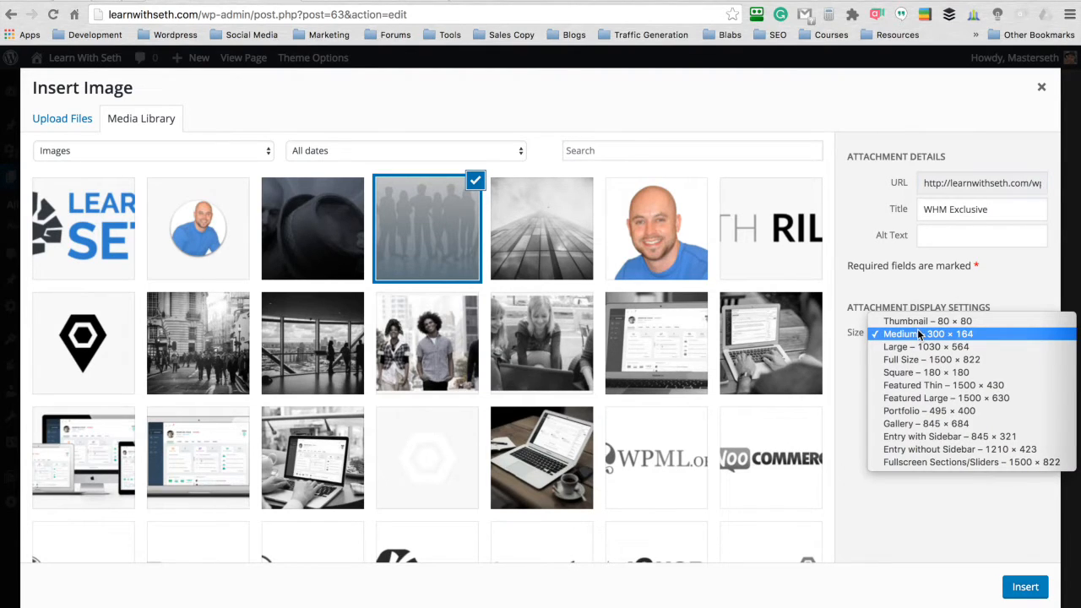
left_click(913, 359)
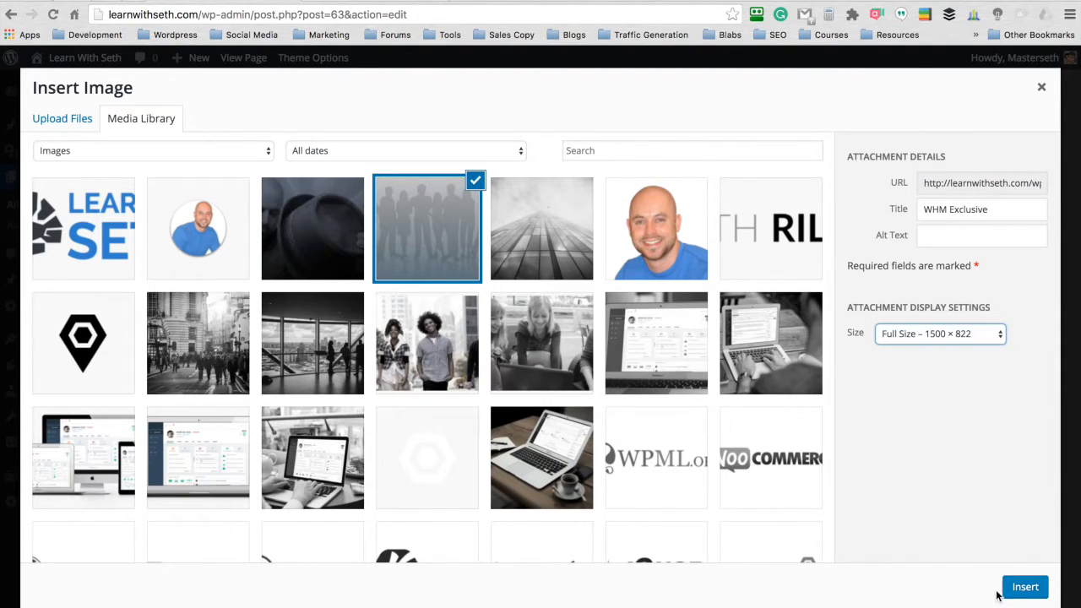
left_click(1013, 587)
left_click(867, 589)
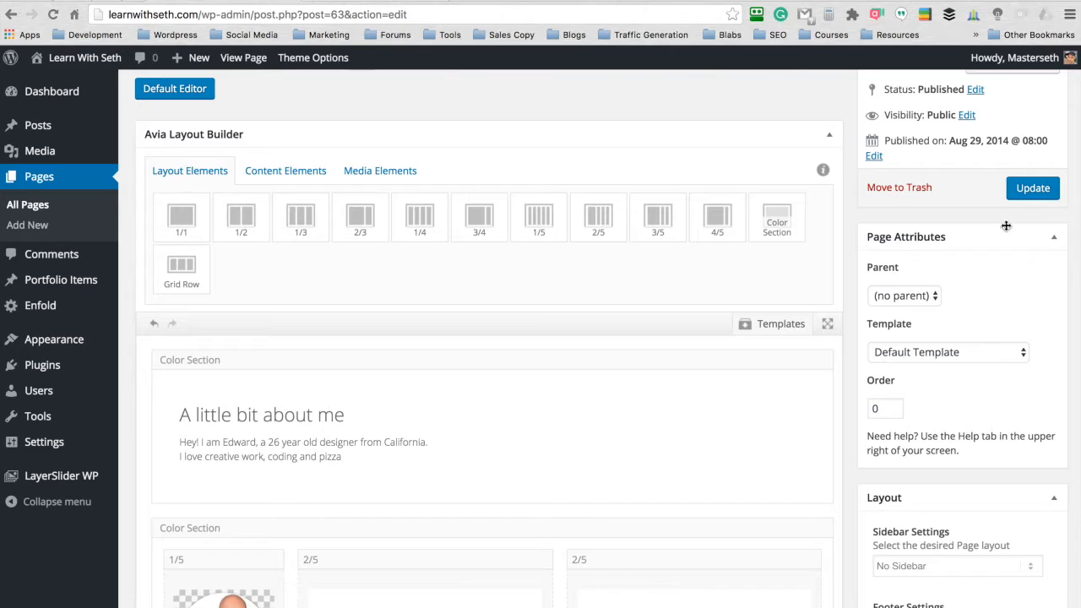
left_click(1030, 189)
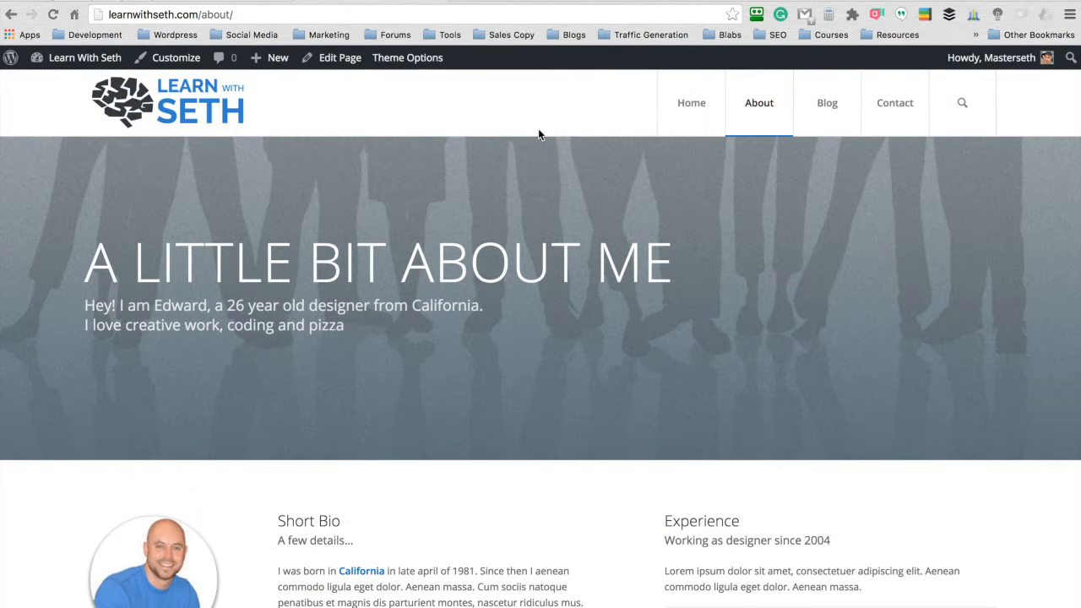
- Look over the live About page, checking its header, banner background, short bio and experience sections
scroll(531, 217, "down", 5)
scroll(531, 217, "up", 5)
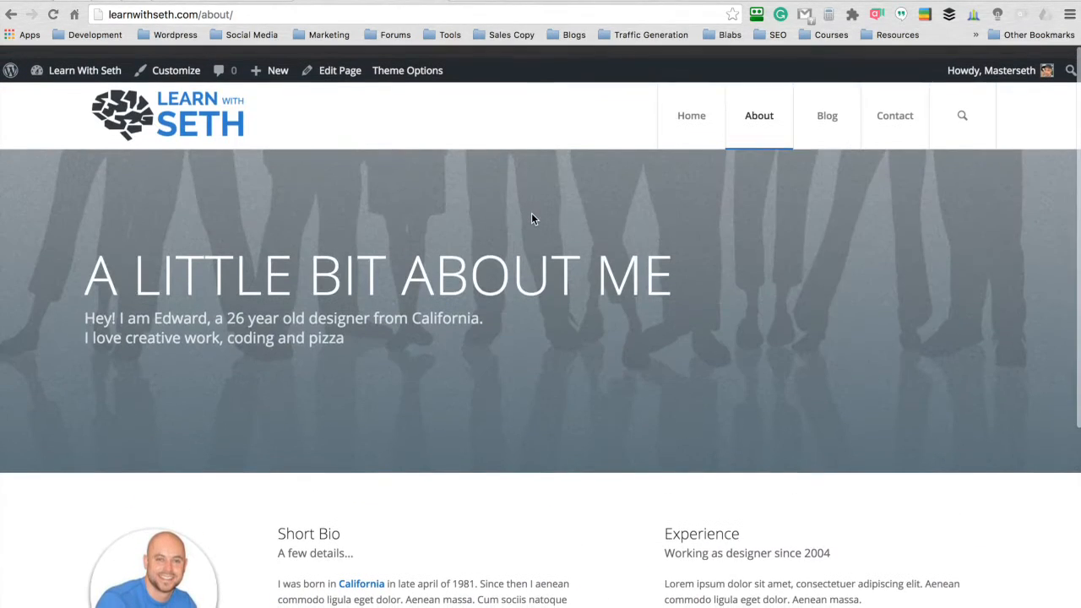
scroll(535, 186, "down", 2)
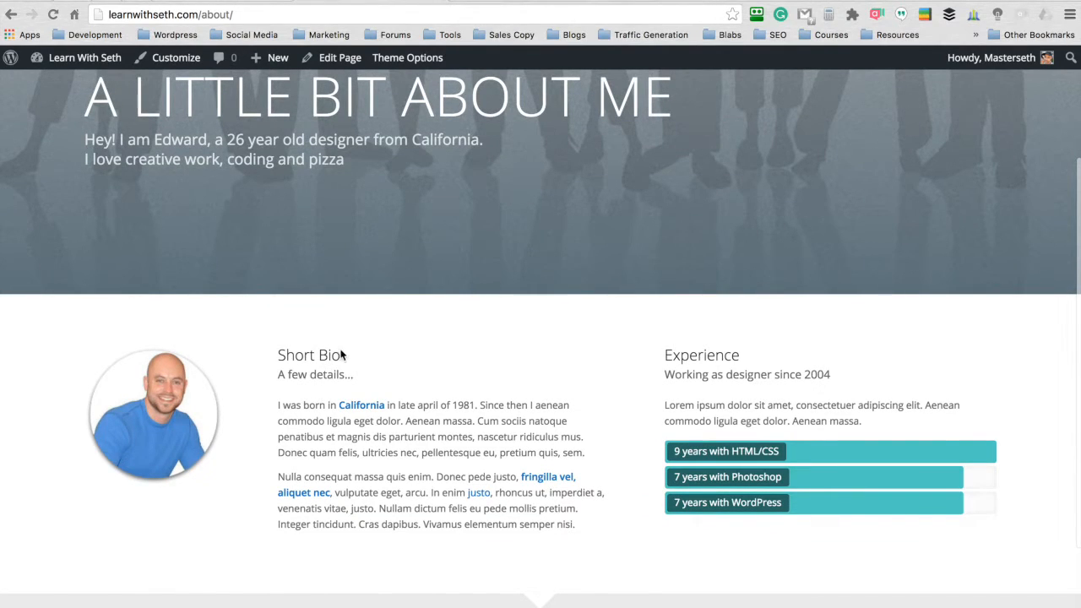
scroll(593, 385, "up", 2)
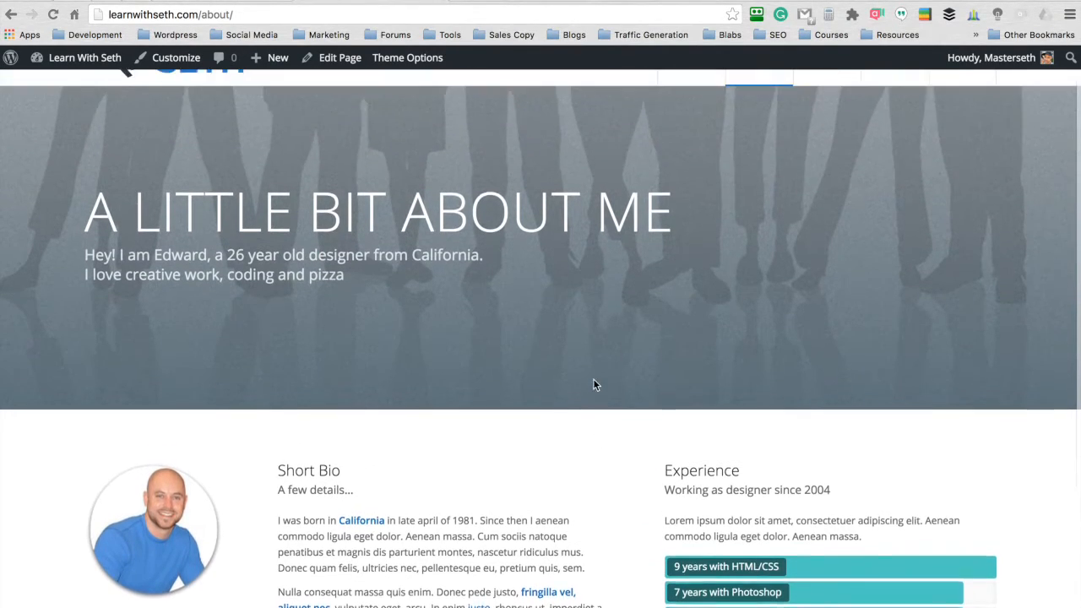
scroll(608, 501, "down", 3)
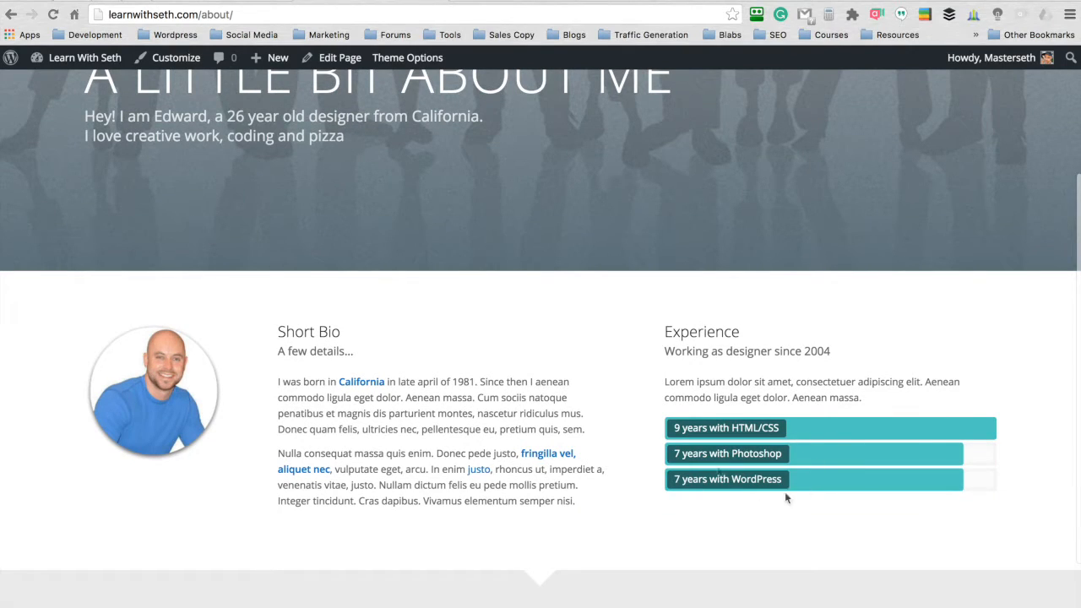
scroll(594, 364, "up", 4)
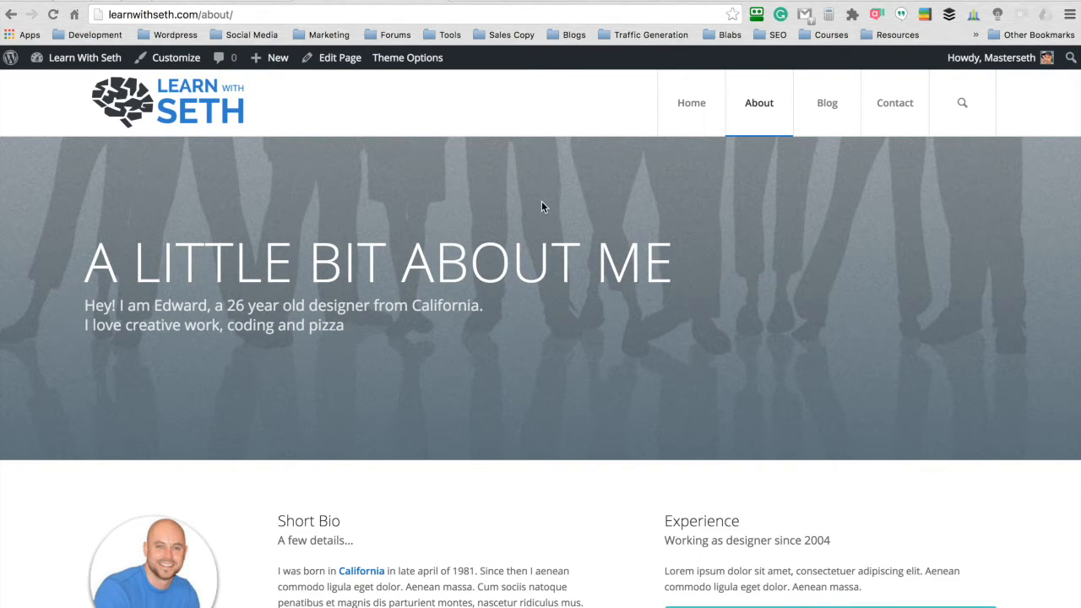
scroll(542, 207, "down", 5)
scroll(542, 207, "up", 2)
scroll(542, 207, "up", 4)
- Open the live Blog page and look over its banner, post entries and sidebar
left_click(824, 106)
scroll(621, 312, "down", 5)
scroll(621, 312, "down", 10)
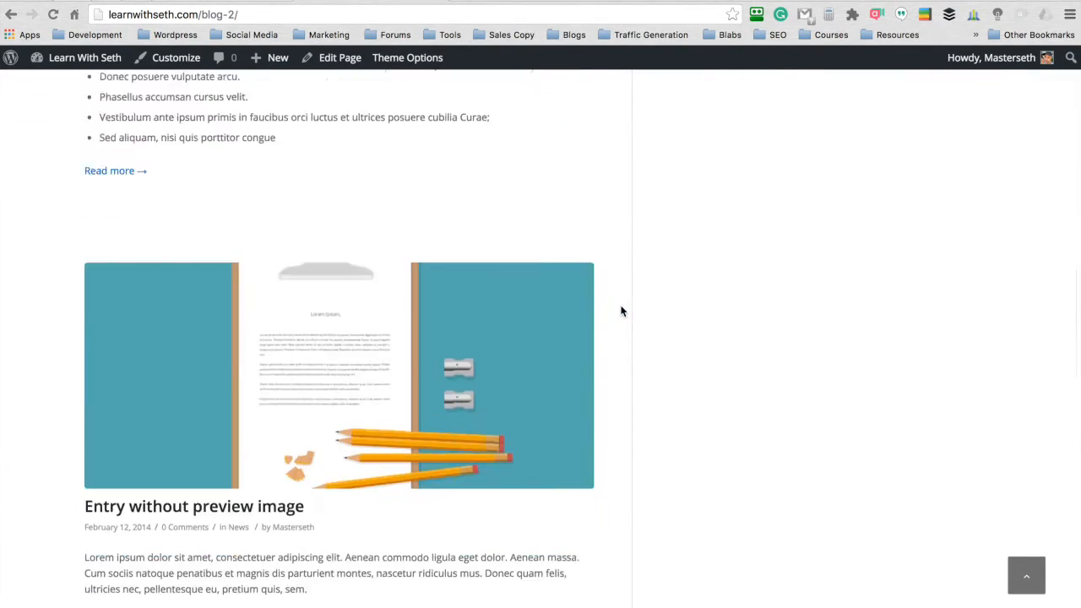
scroll(621, 312, "up", 3)
scroll(621, 312, "up", 12)
scroll(620, 312, "down", 8)
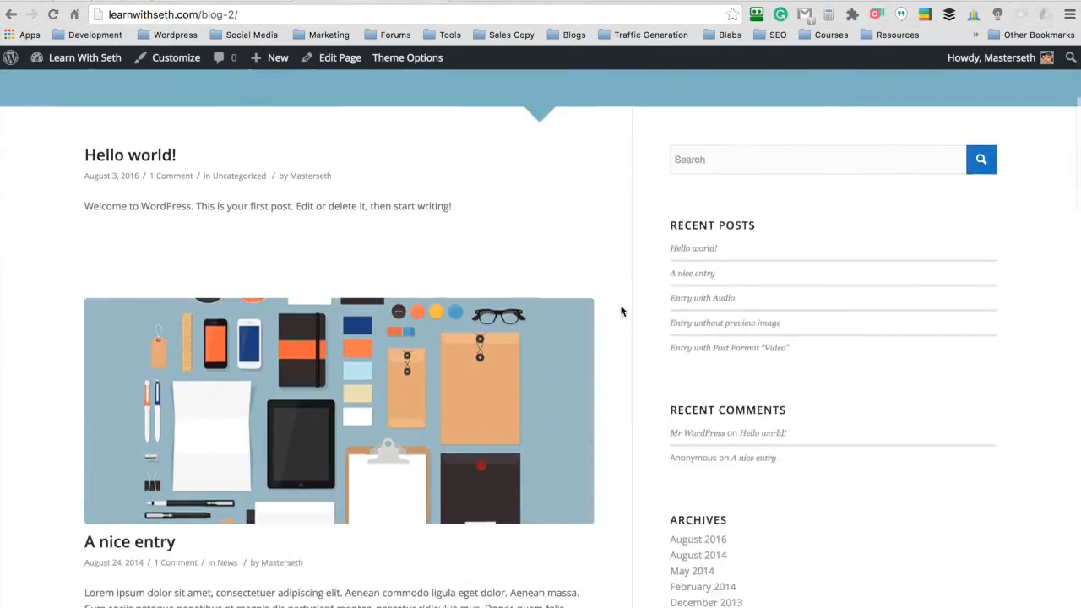
scroll(621, 312, "down", 10)
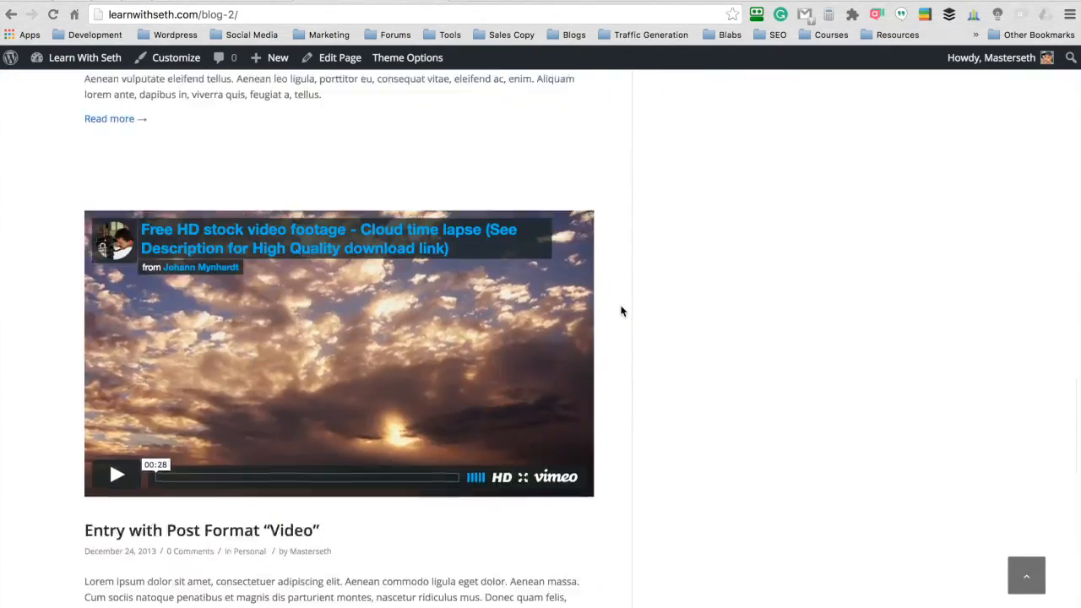
scroll(621, 312, "up", 6)
scroll(621, 312, "up", 12)
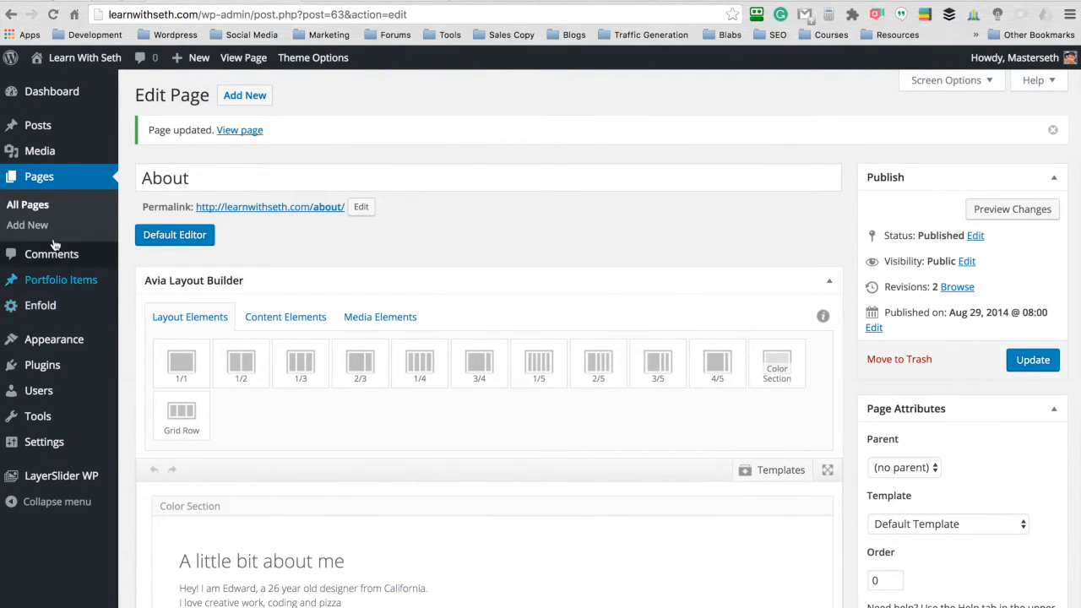
- Set the blog styling to Elegant in Enfold's blog layout options and save all changes
left_click(39, 305)
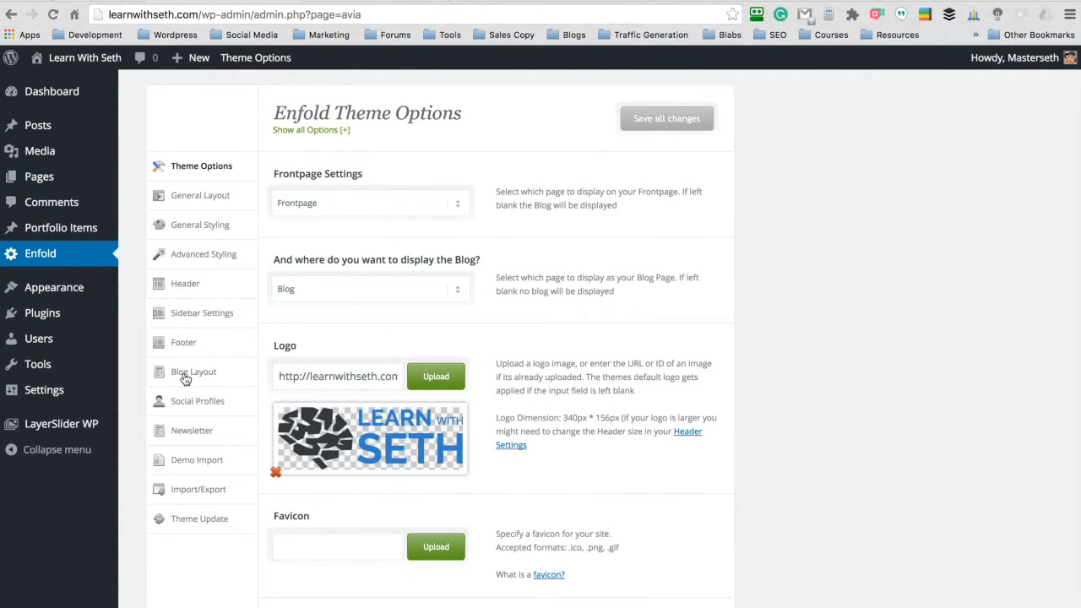
left_click(185, 376)
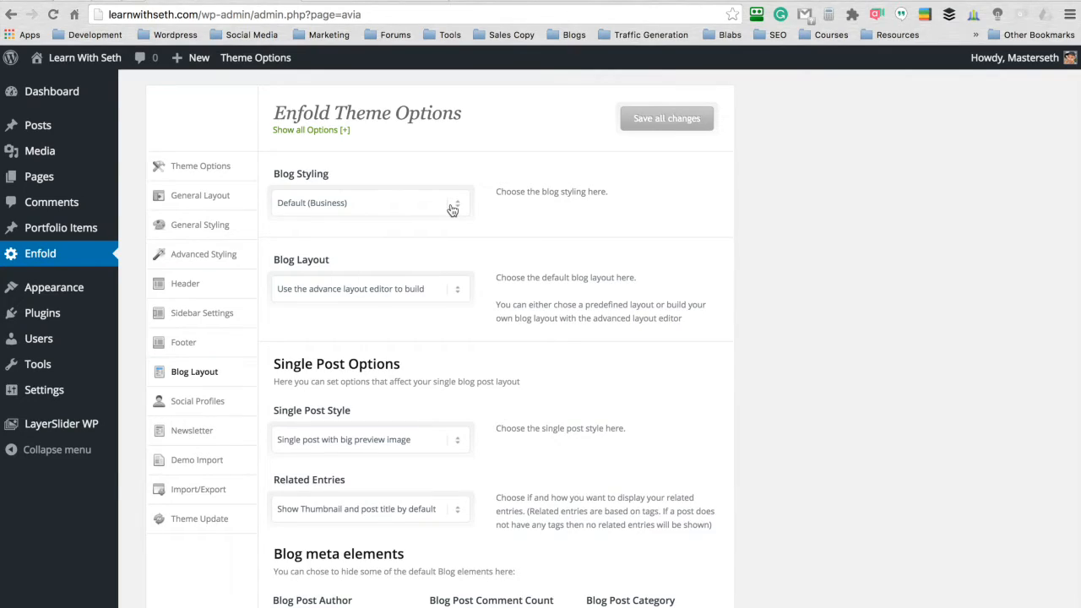
left_click(453, 209)
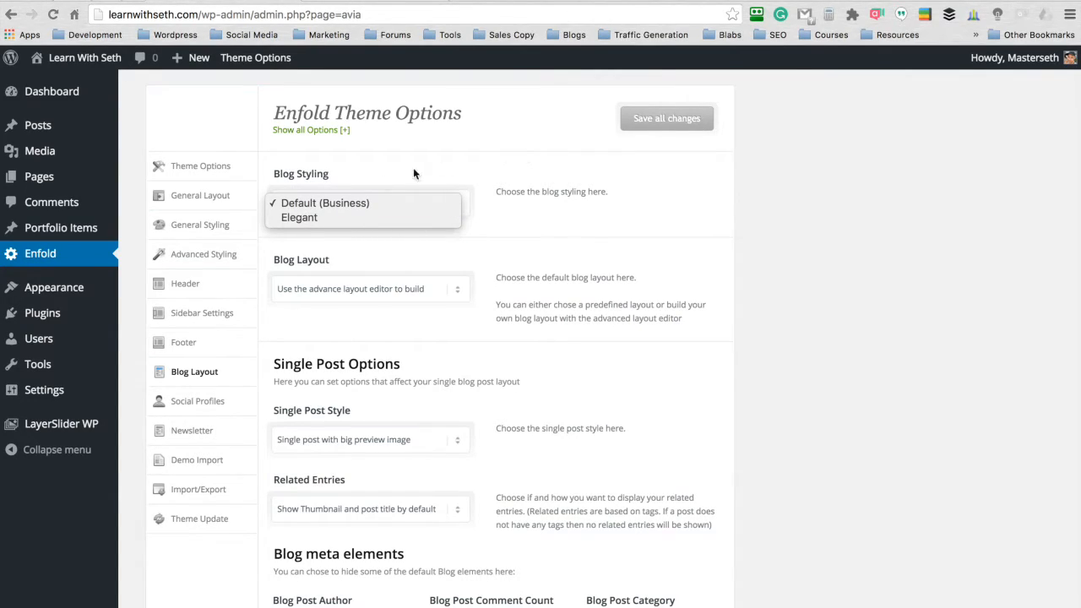
left_click(344, 213)
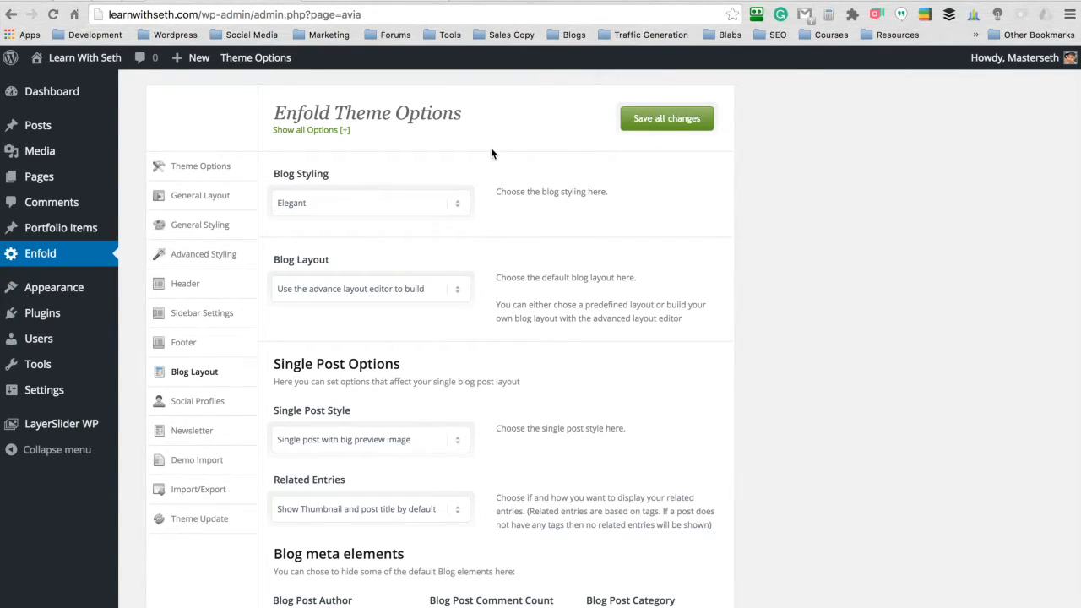
left_click(638, 122)
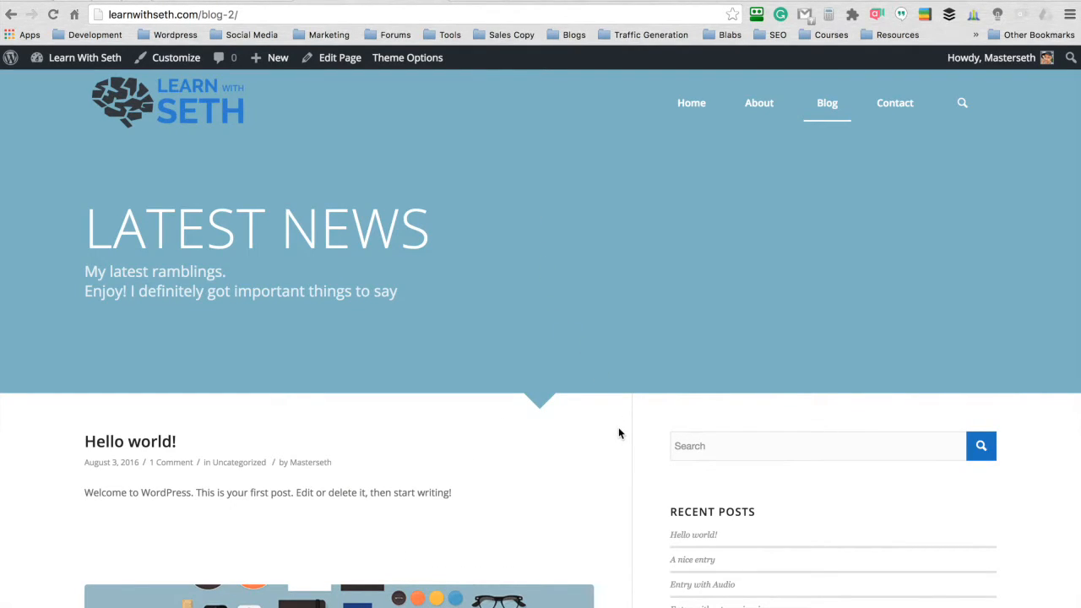
- Review the post titles, previews and sidebar on the live Blog page with the new styling
scroll(612, 427, "down", 6)
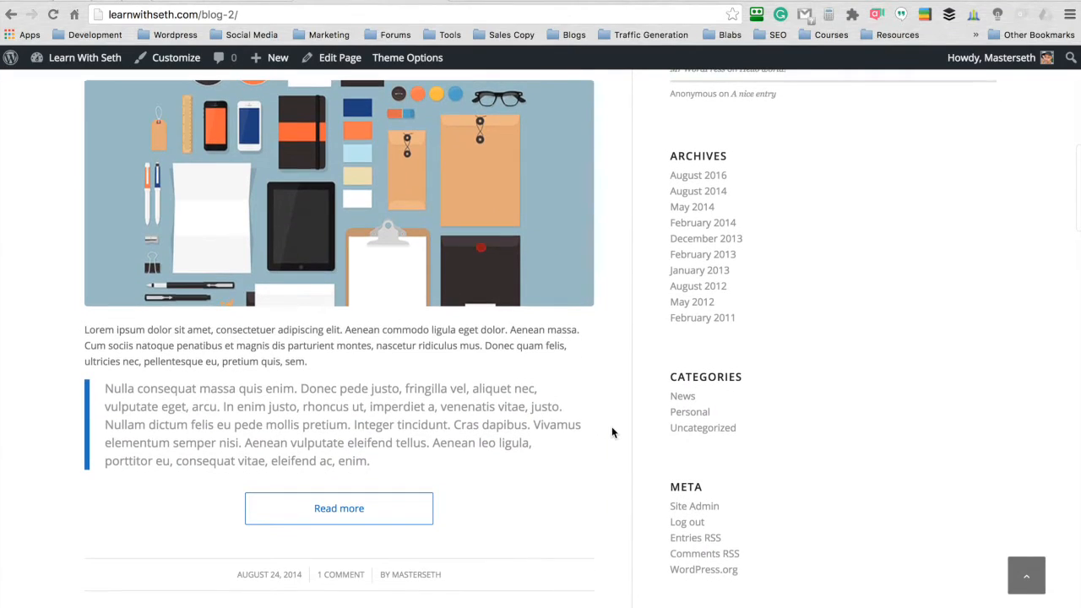
scroll(616, 209, "up", 5)
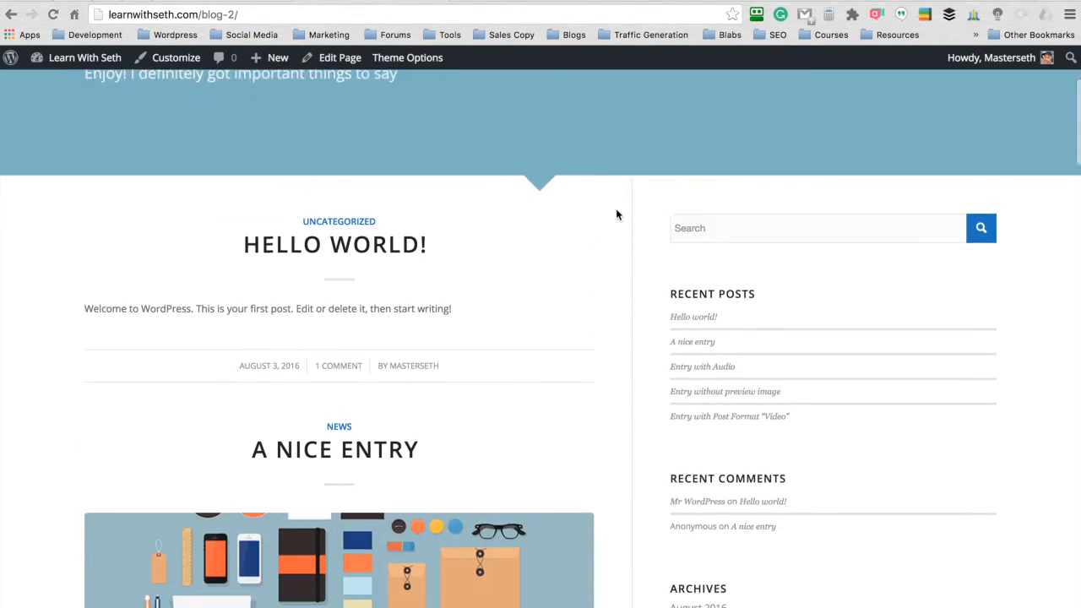
scroll(615, 209, "down", 3)
scroll(616, 212, "down", 7)
scroll(616, 212, "up", 3)
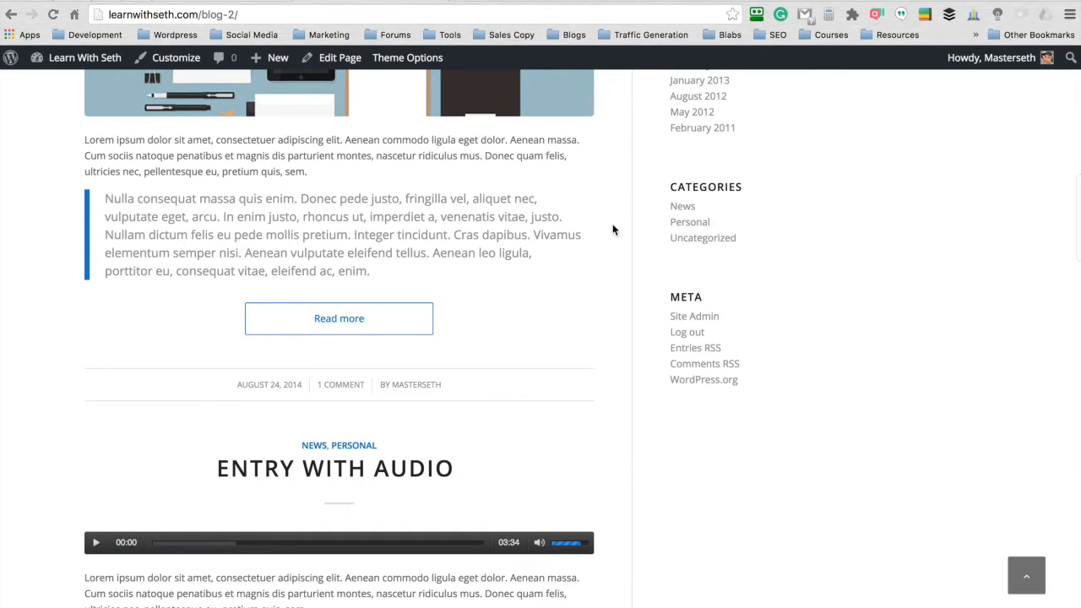
scroll(613, 229, "up", 3)
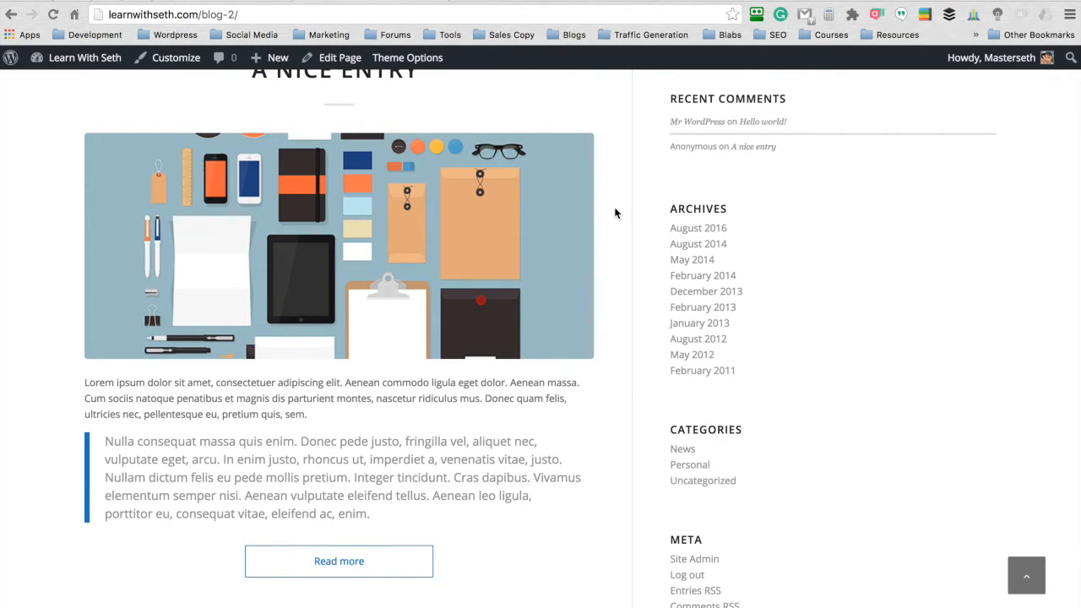
scroll(616, 212, "up", 5)
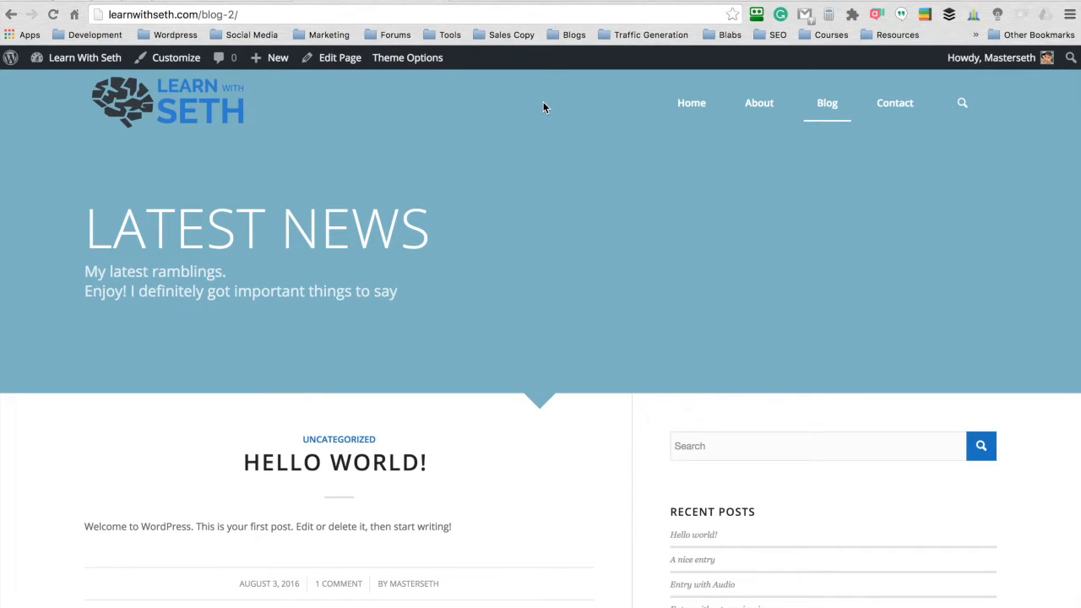
- Open the Blog page for editing and set its header visibility and transparency to No transparency
left_click(407, 57)
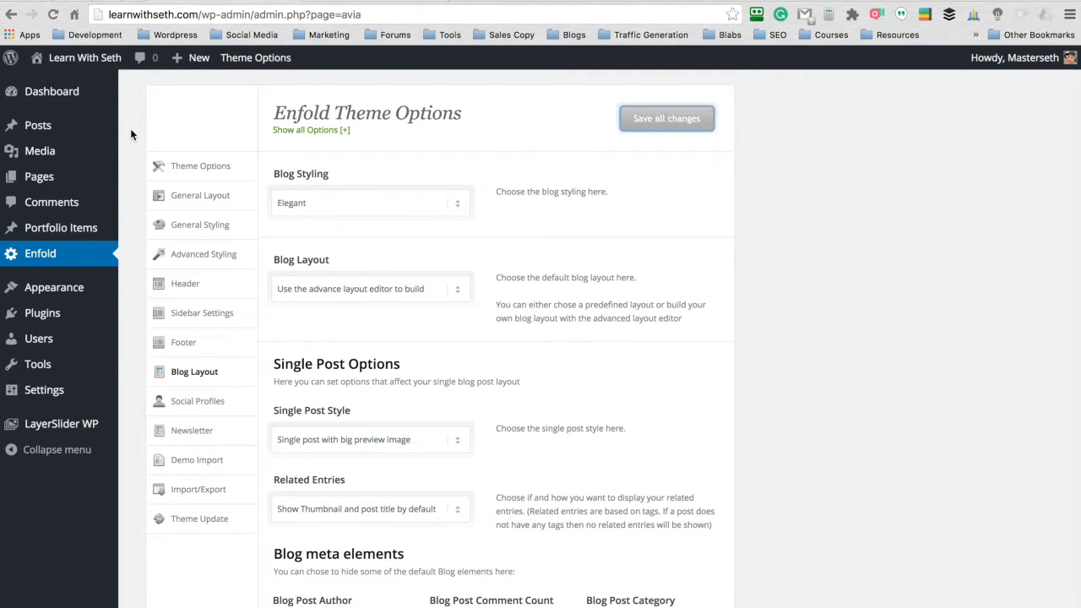
left_click(42, 182)
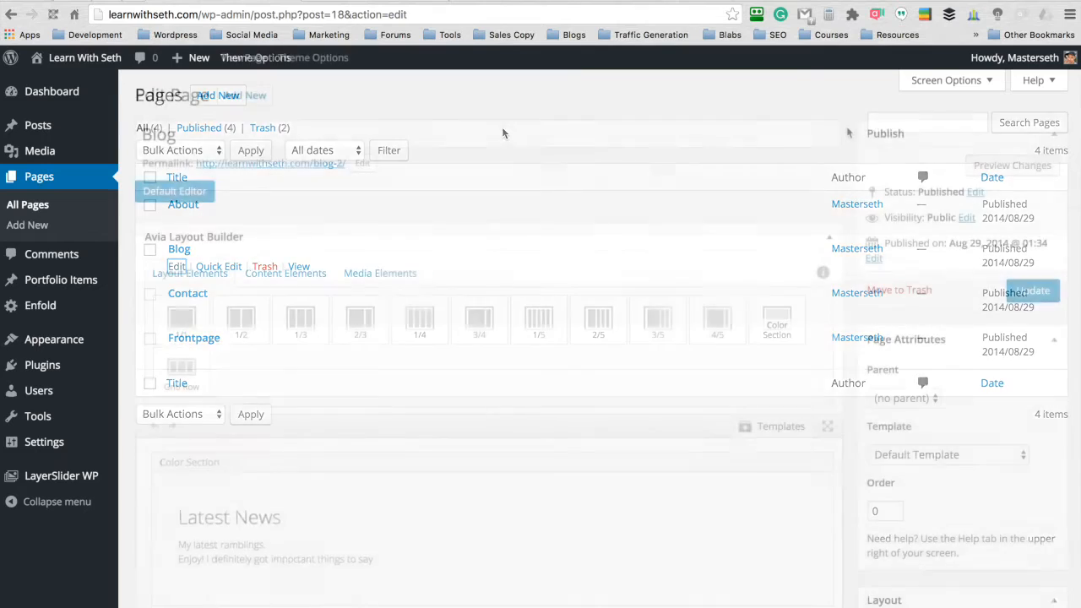
scroll(847, 126, "down", 10)
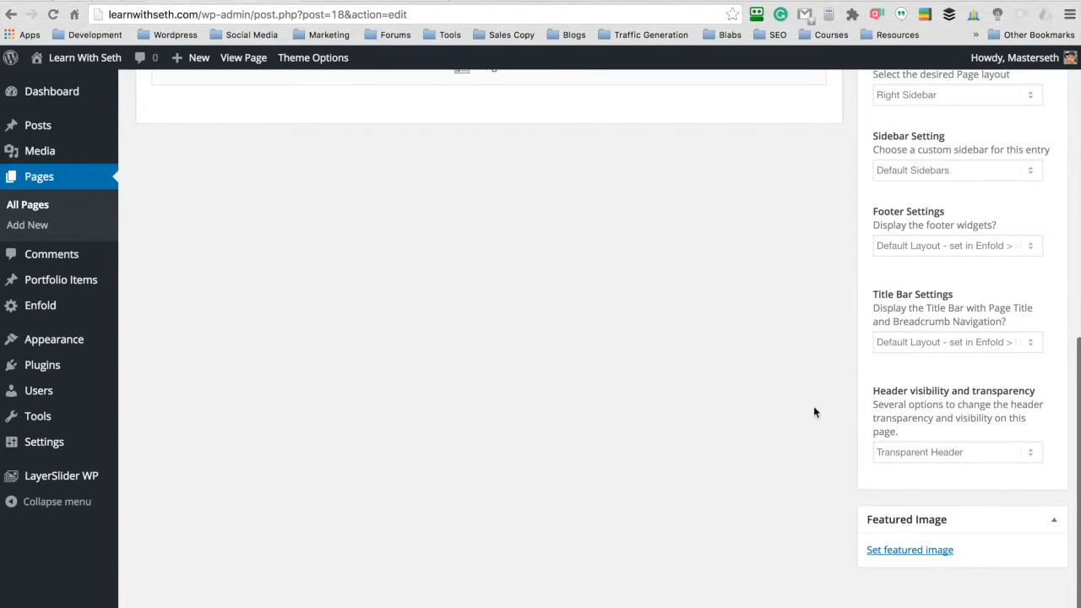
left_click(933, 454)
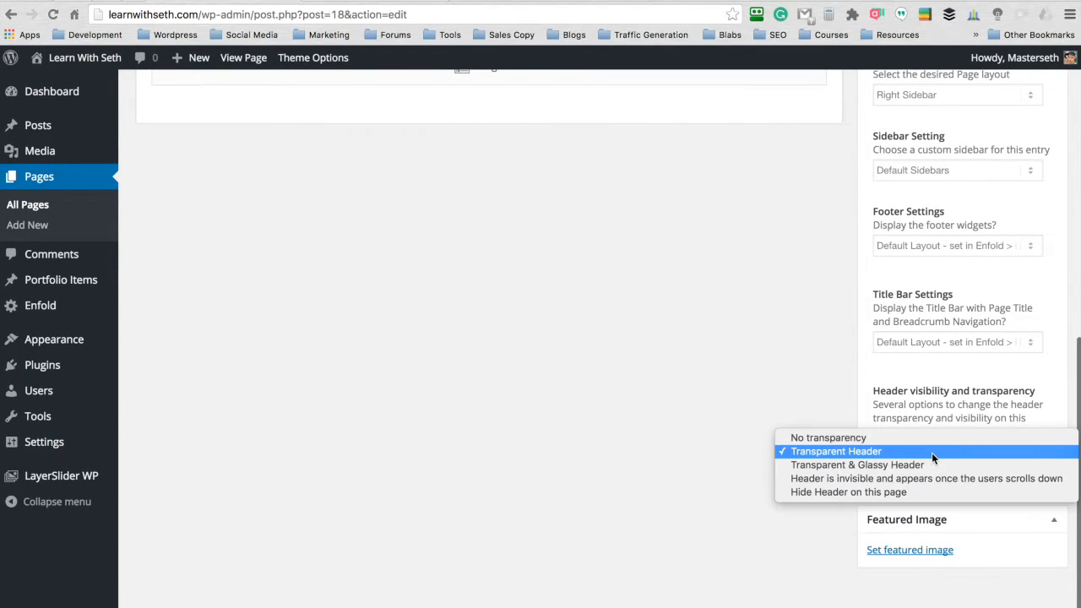
left_click(834, 441)
- Set the sky scraper image at full size (1500 × 938) as the Latest News color section's background, save it and update the page
scroll(844, 411, "up", 15)
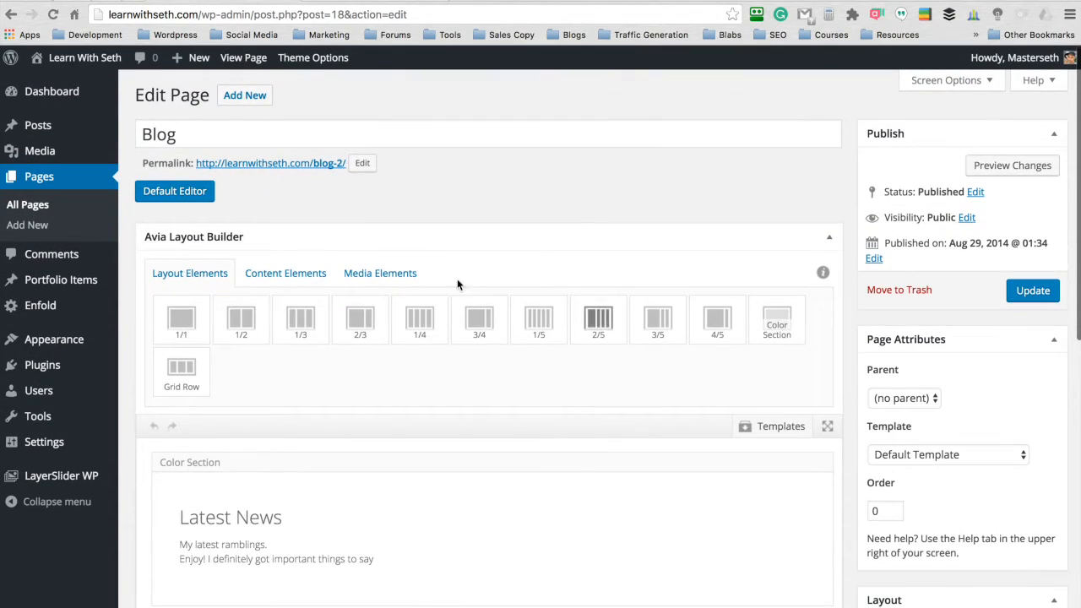
scroll(440, 277, "down", 3)
scroll(426, 275, "down", 1)
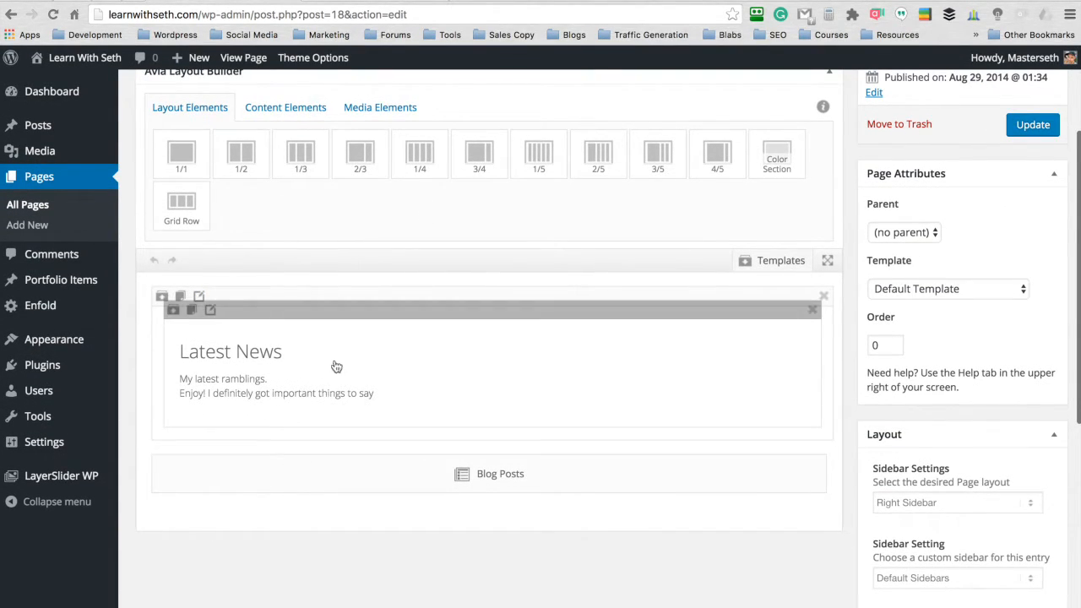
left_click(200, 297)
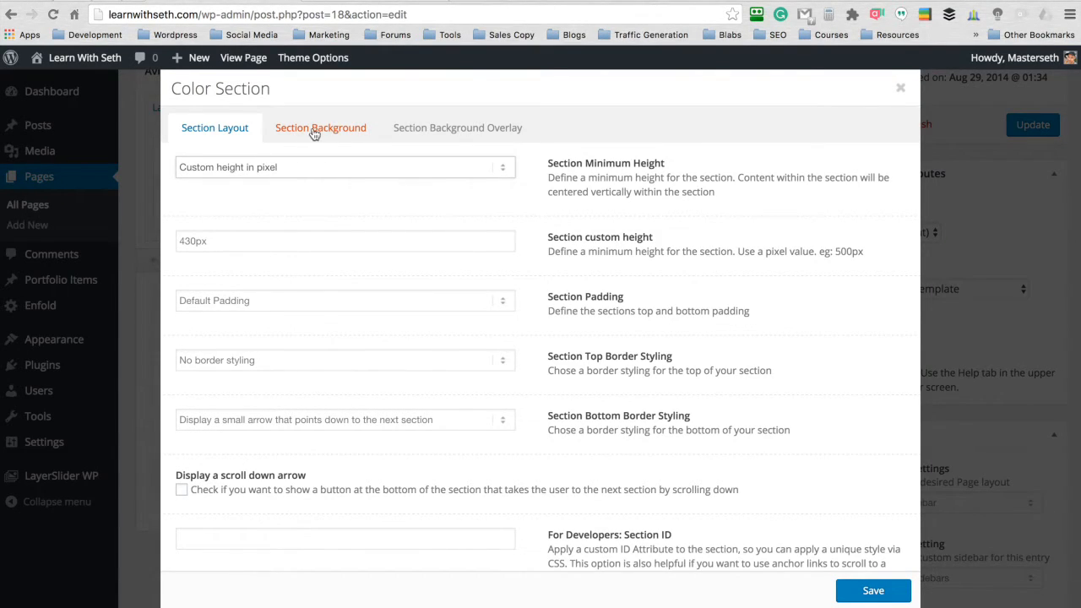
left_click(322, 135)
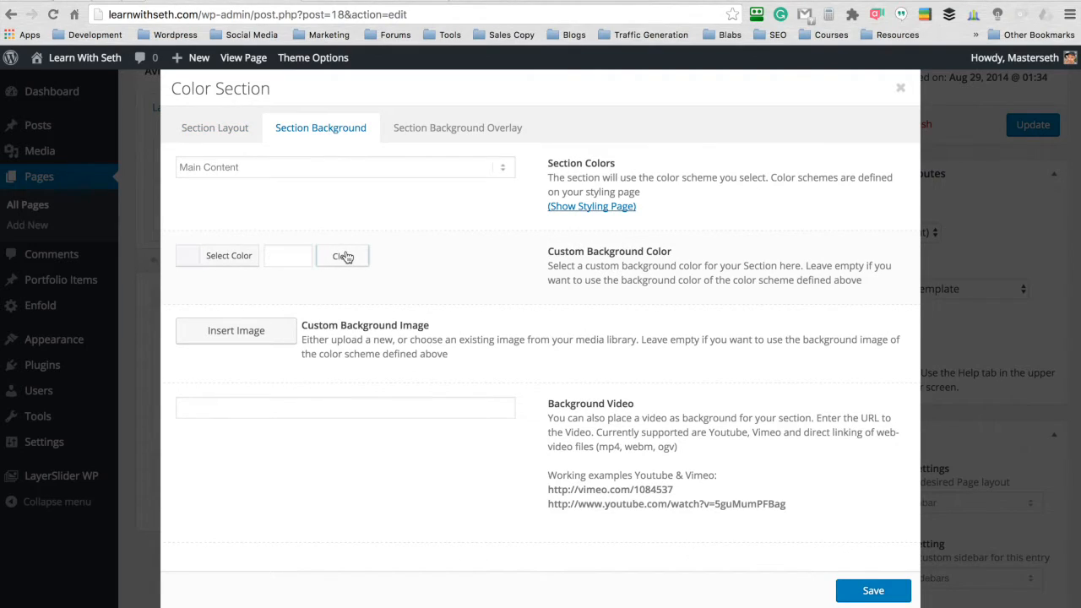
left_click(241, 331)
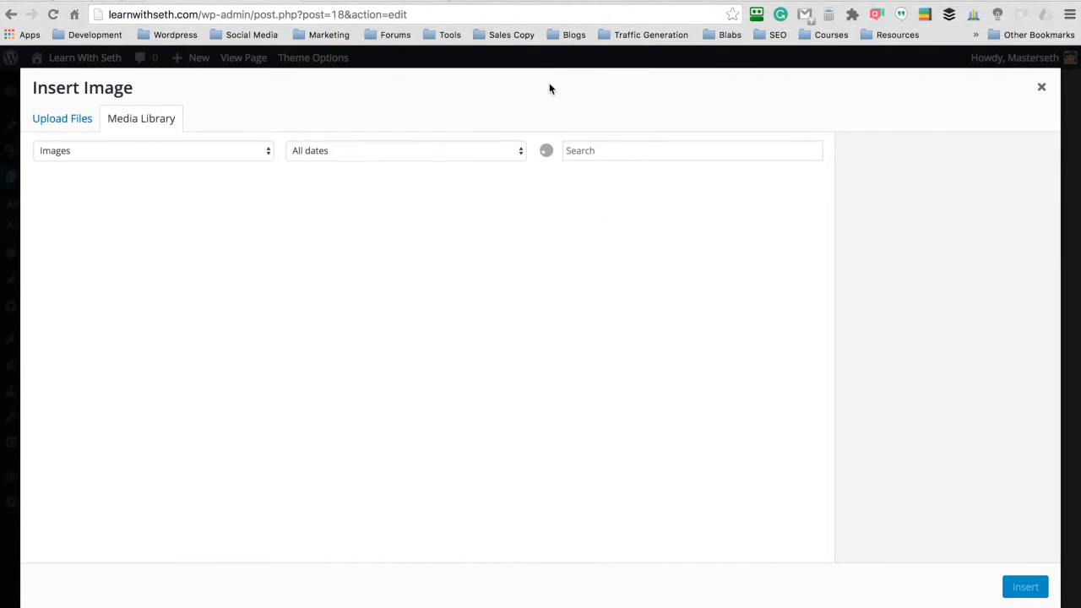
left_click(538, 231)
left_click(910, 342)
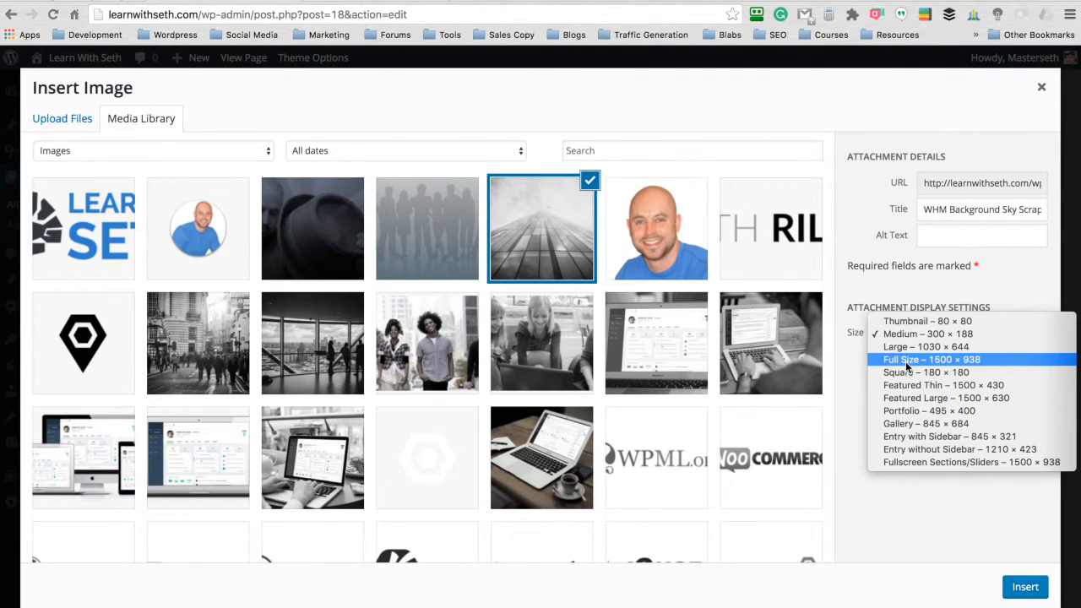
left_click(910, 362)
left_click(1024, 588)
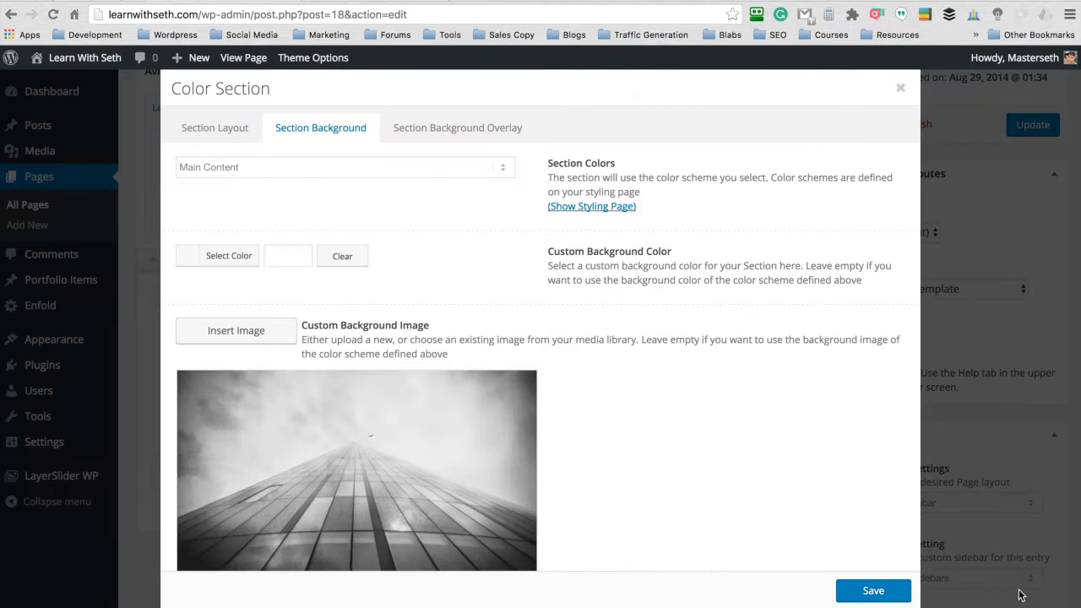
left_click(854, 590)
left_click(1034, 127)
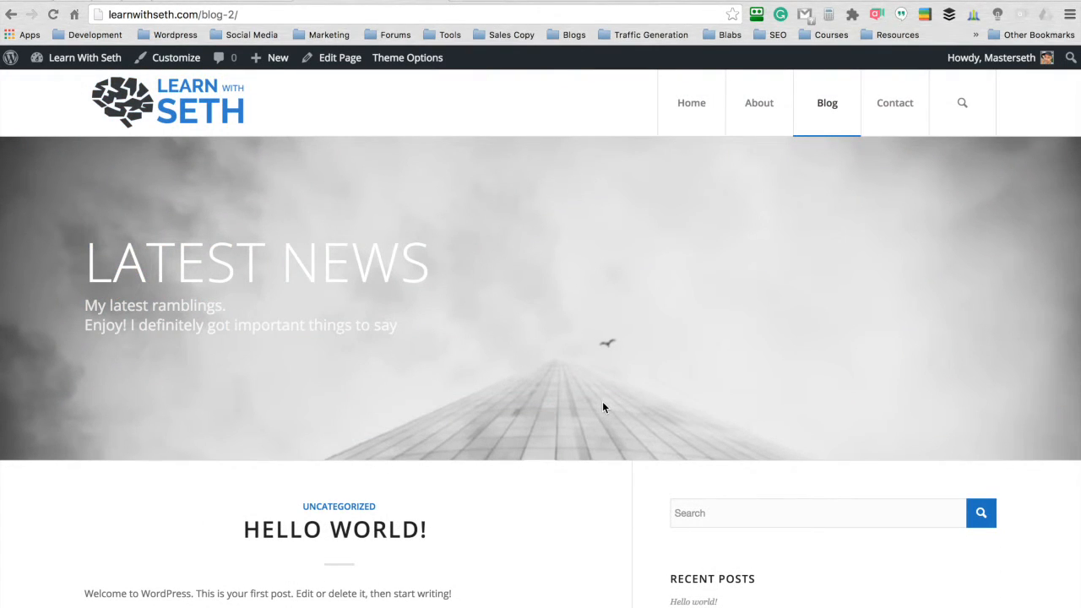
- Look over the live Blog page's header, banner image and post entries
scroll(602, 407, "down", 7)
scroll(602, 407, "up", 3)
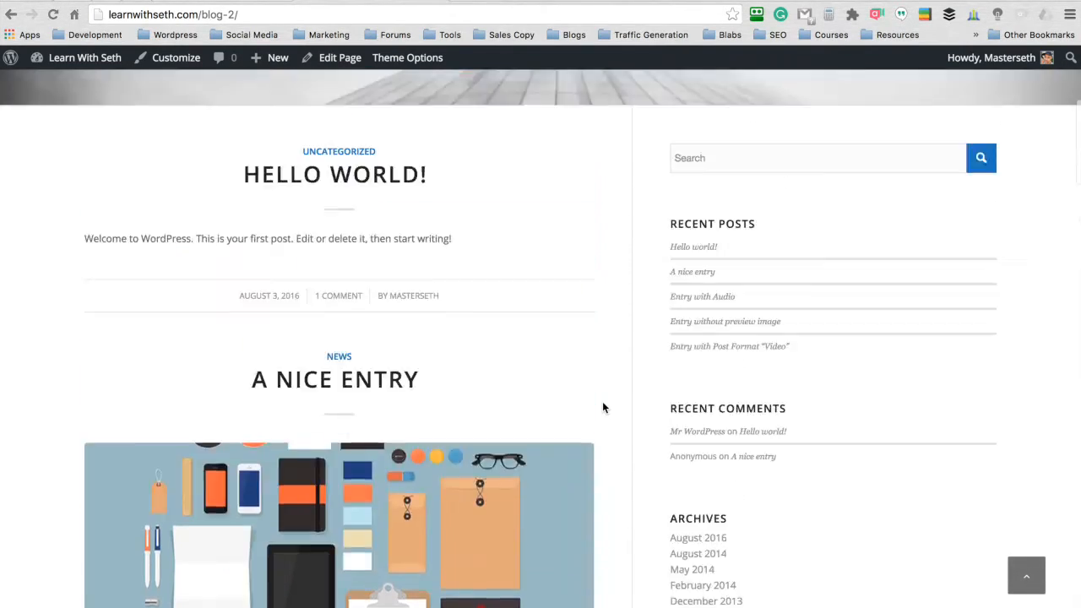
scroll(603, 407, "up", 4)
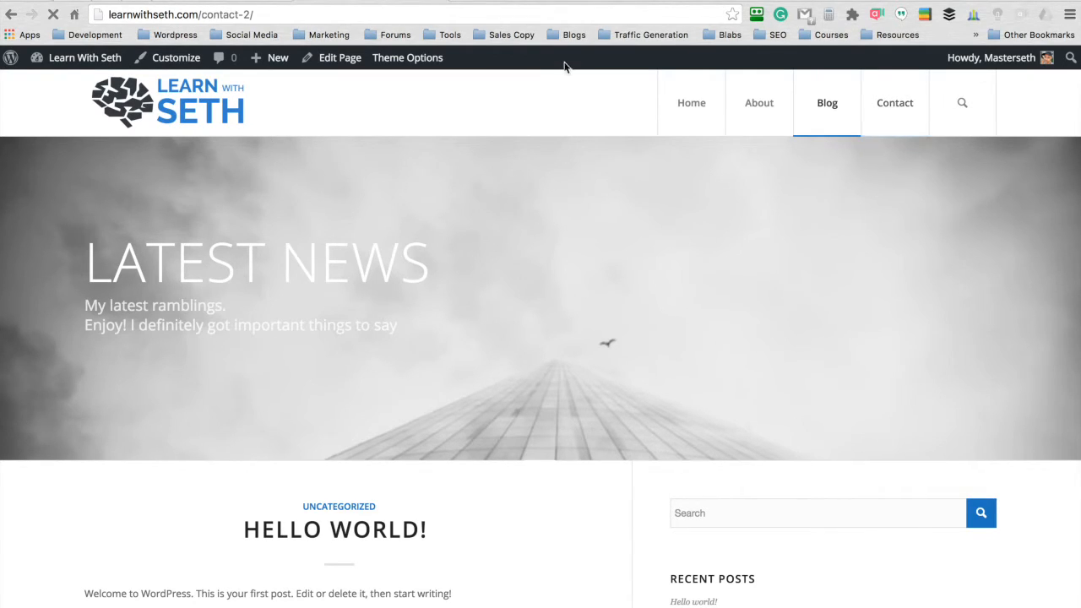
- Examine the live Contact page's banner, contact form and map area
scroll(603, 239, "down", 3)
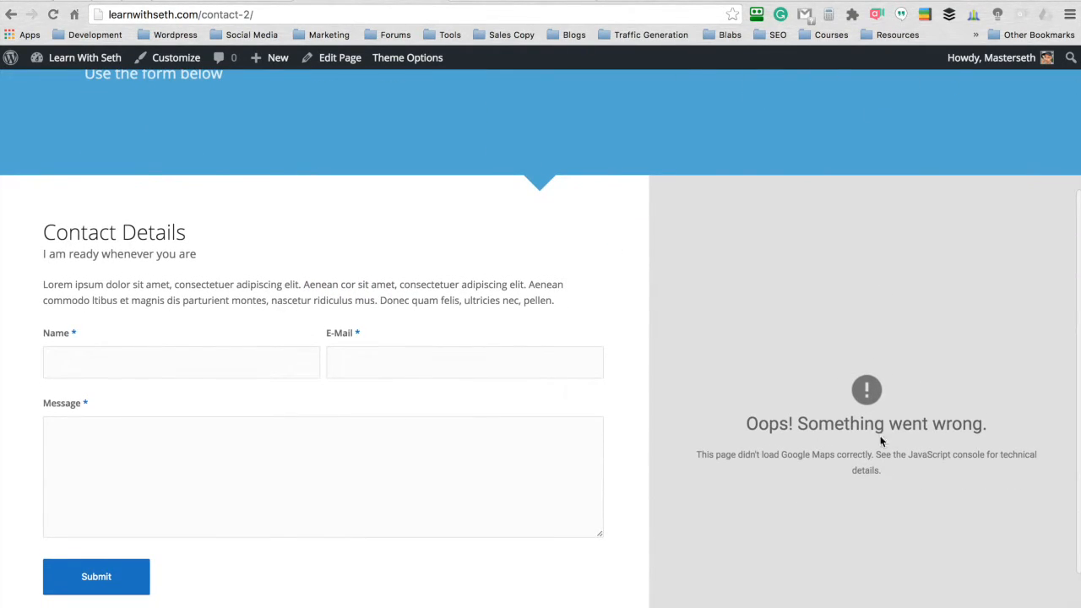
scroll(634, 337, "up", 2)
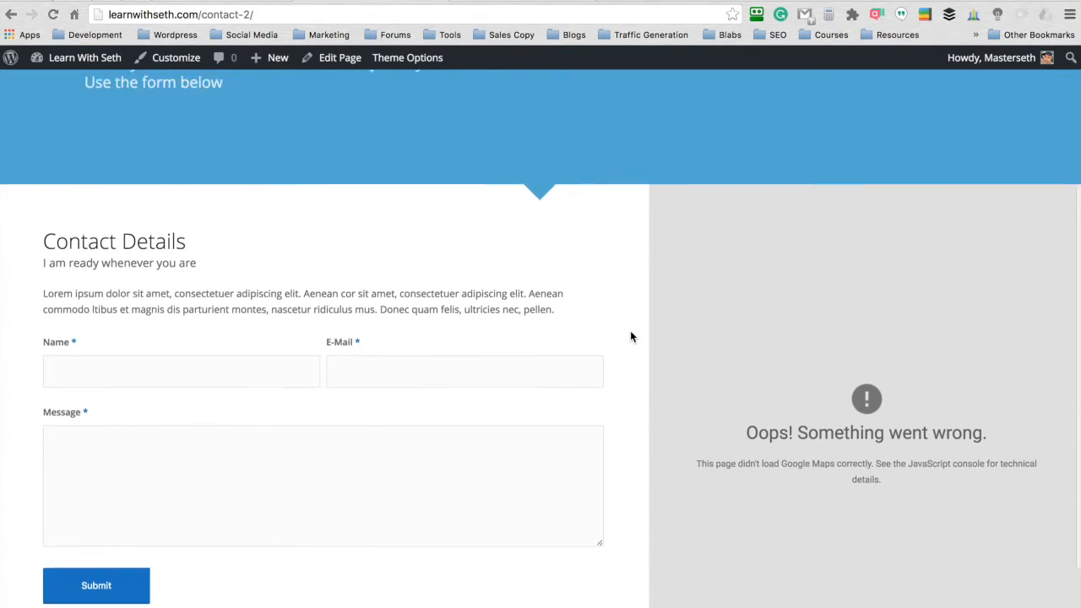
scroll(630, 336, "down", 3)
scroll(630, 336, "up", 1)
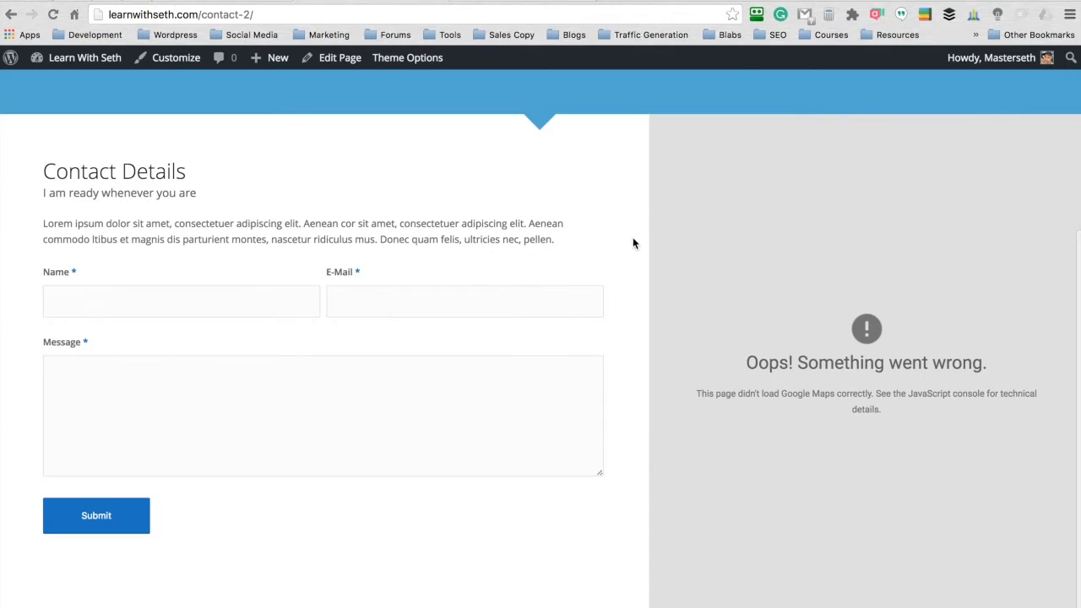
scroll(632, 243, "up", 3)
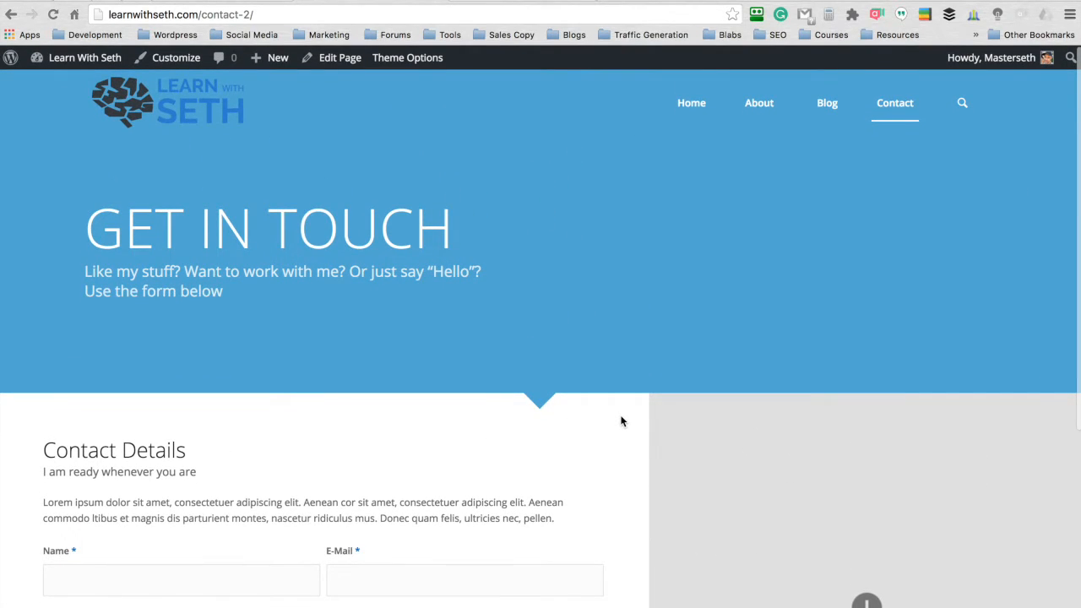
scroll(622, 422, "down", 3)
scroll(622, 422, "up", 1)
scroll(622, 422, "up", 1)
scroll(608, 301, "up", 3)
- Open the Contact page for editing and add a color section between the Get in touch section and the grid row
left_click(275, 0)
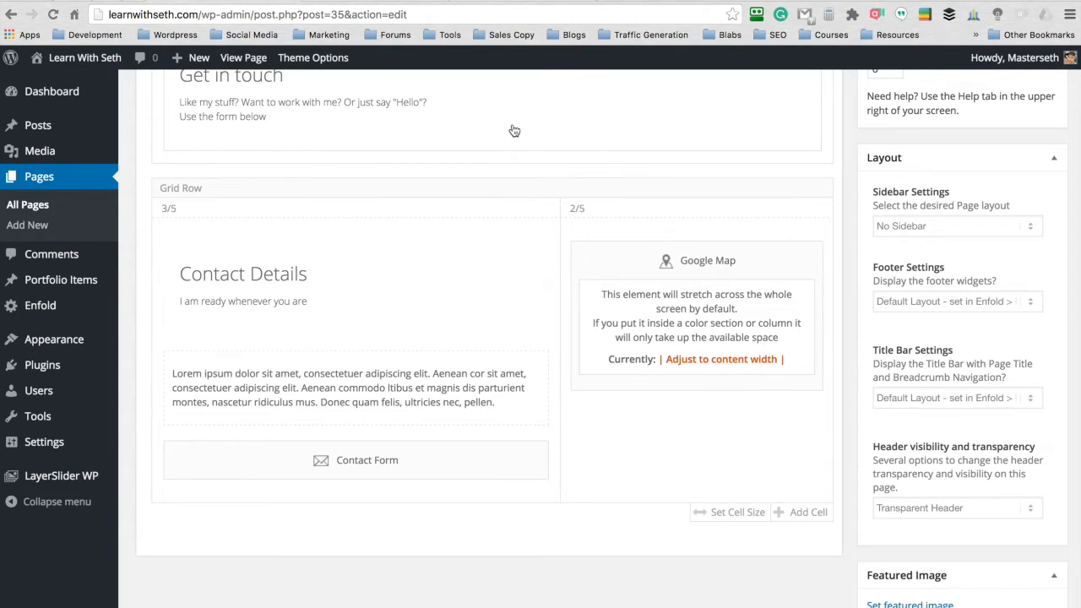
scroll(459, 301, "up", 2)
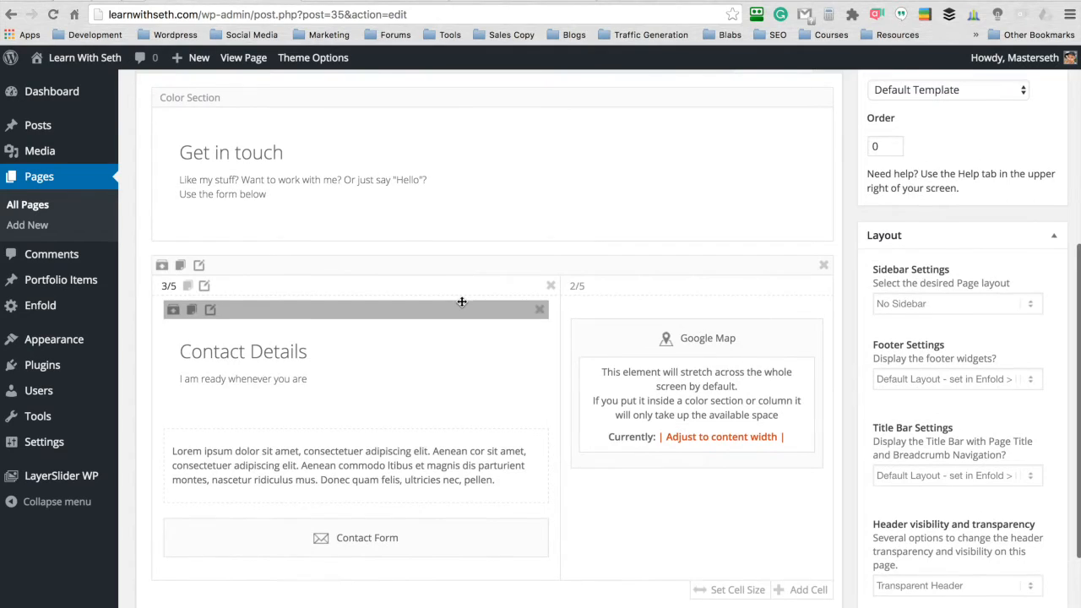
scroll(462, 301, "up", 7)
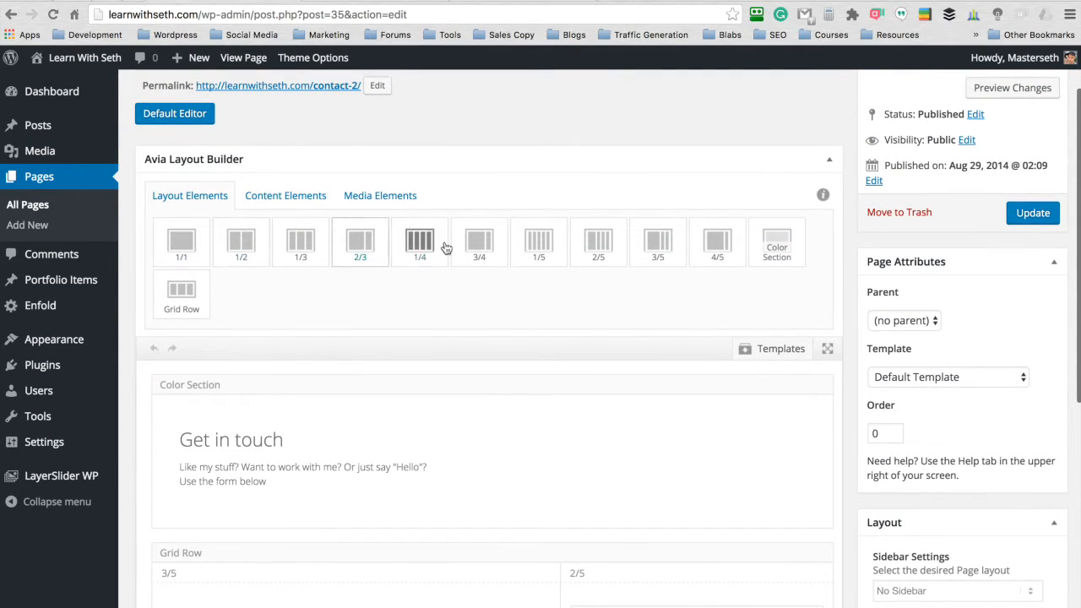
scroll(563, 184, "down", 2)
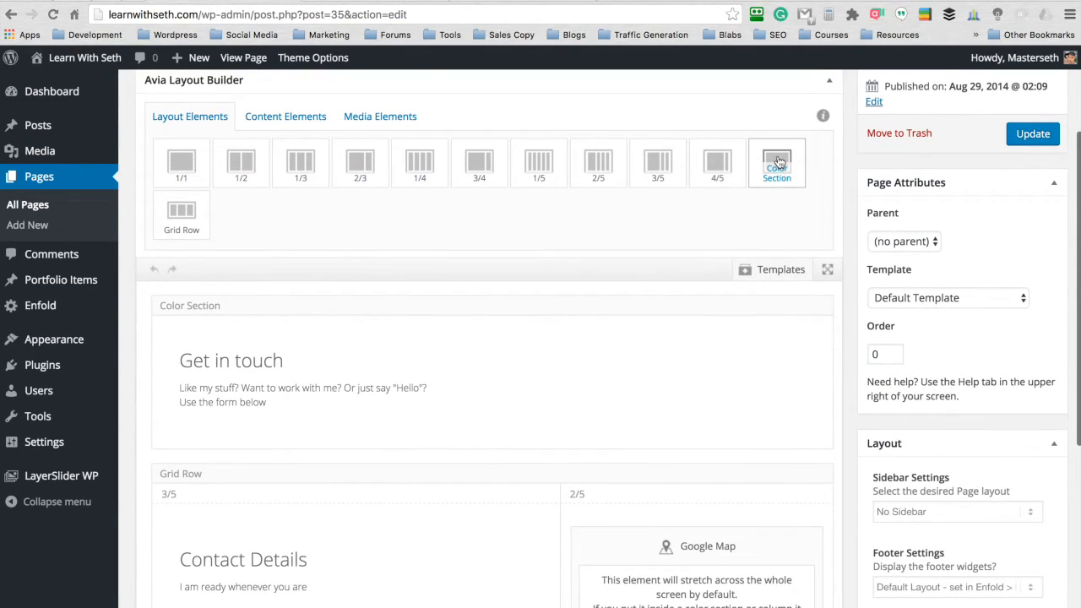
left_click_drag(779, 161, 528, 352)
scroll(529, 352, "down", 4)
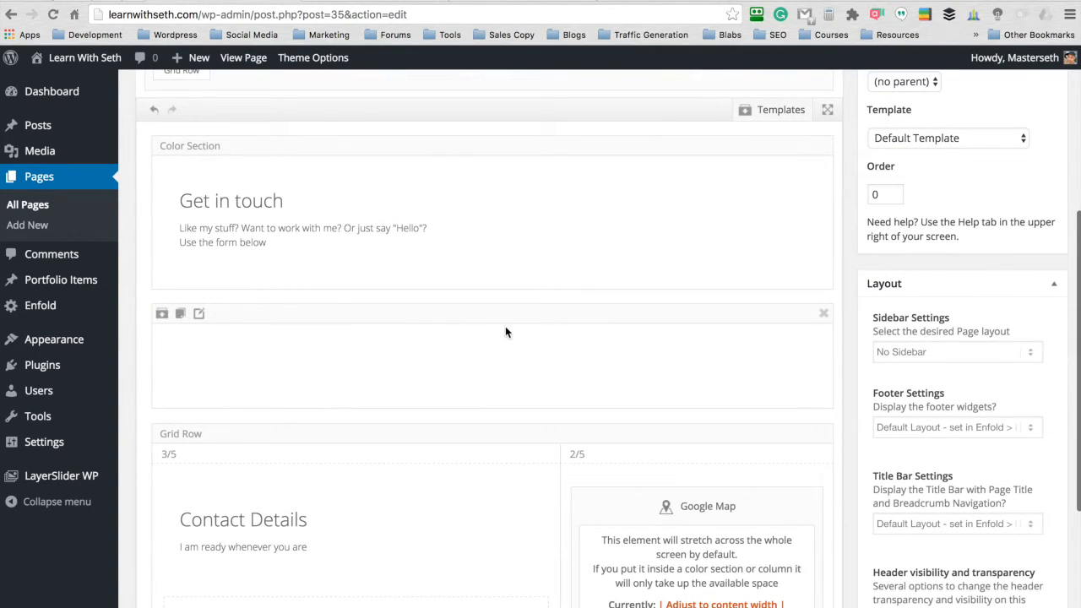
- Move the Contact Details heading, the text block and the contact form from the grid row into the new color section
scroll(507, 328, "down", 3)
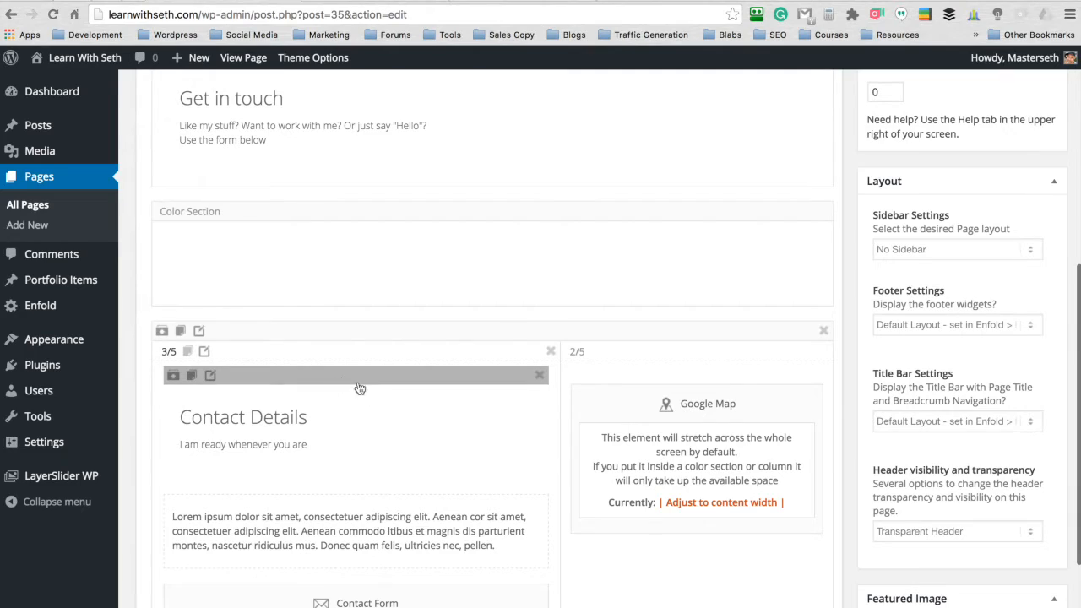
left_click_drag(362, 380, 467, 245)
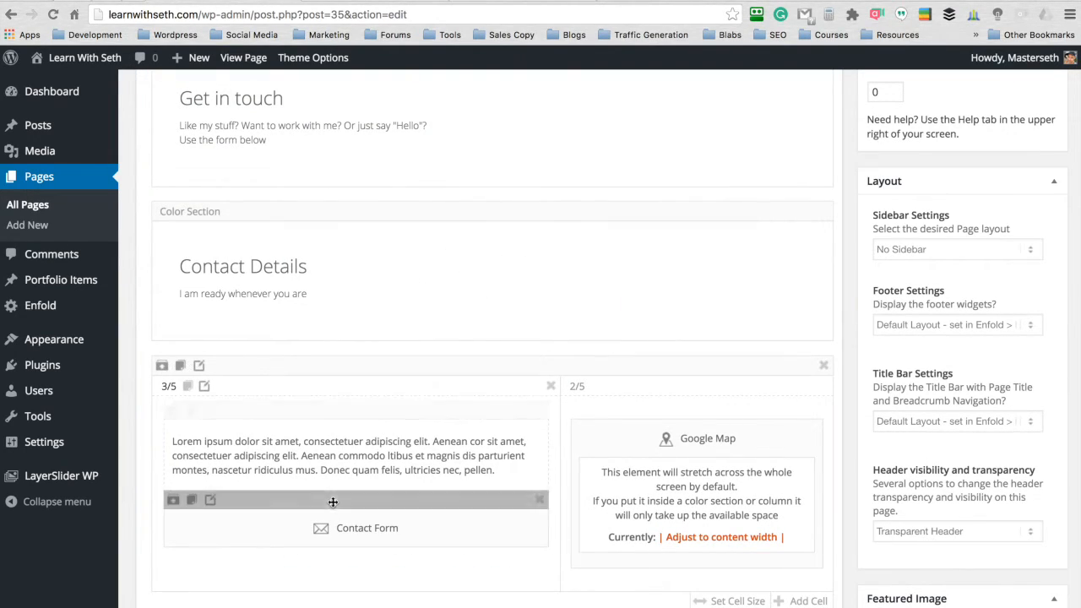
left_click_drag(354, 413, 417, 289)
scroll(406, 321, "down", 3)
- Delete the grid row containing the Google Map and update the Contact page
scroll(418, 288, "up", 2)
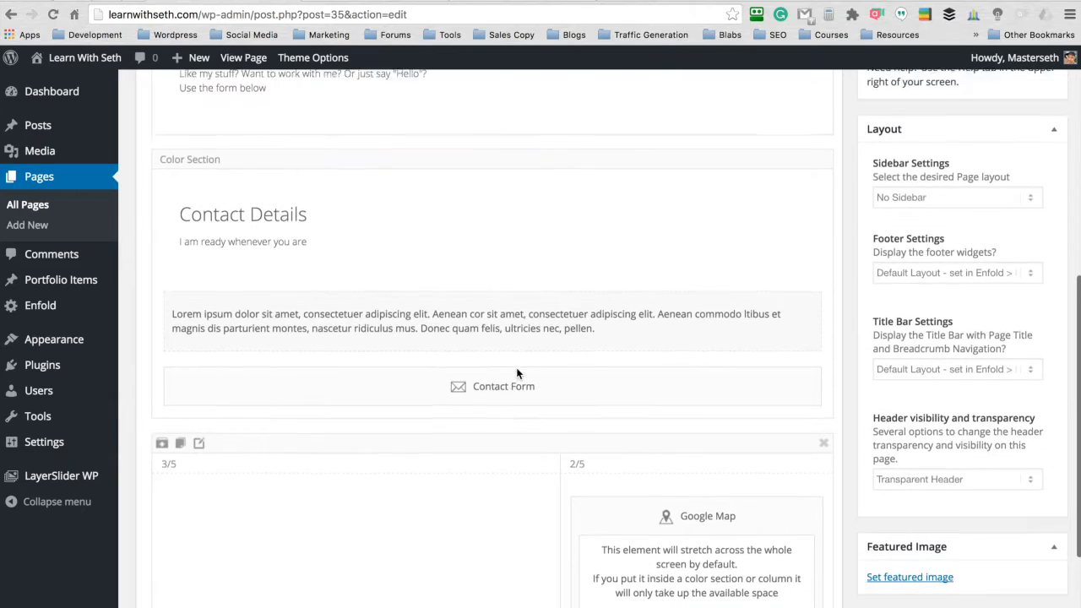
left_click(824, 447)
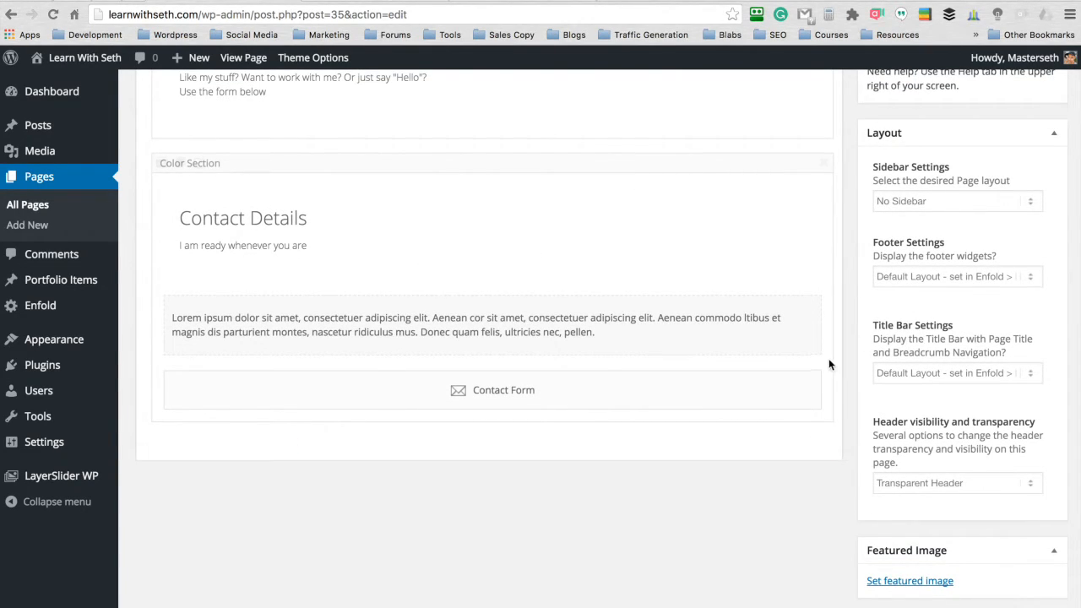
scroll(842, 346, "up", 10)
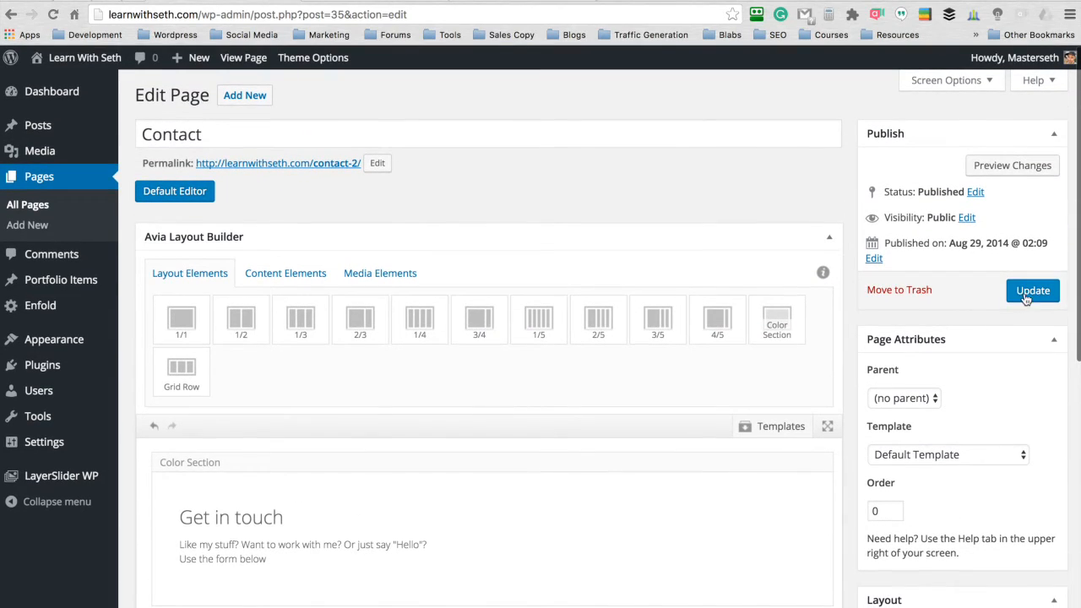
left_click(1027, 292)
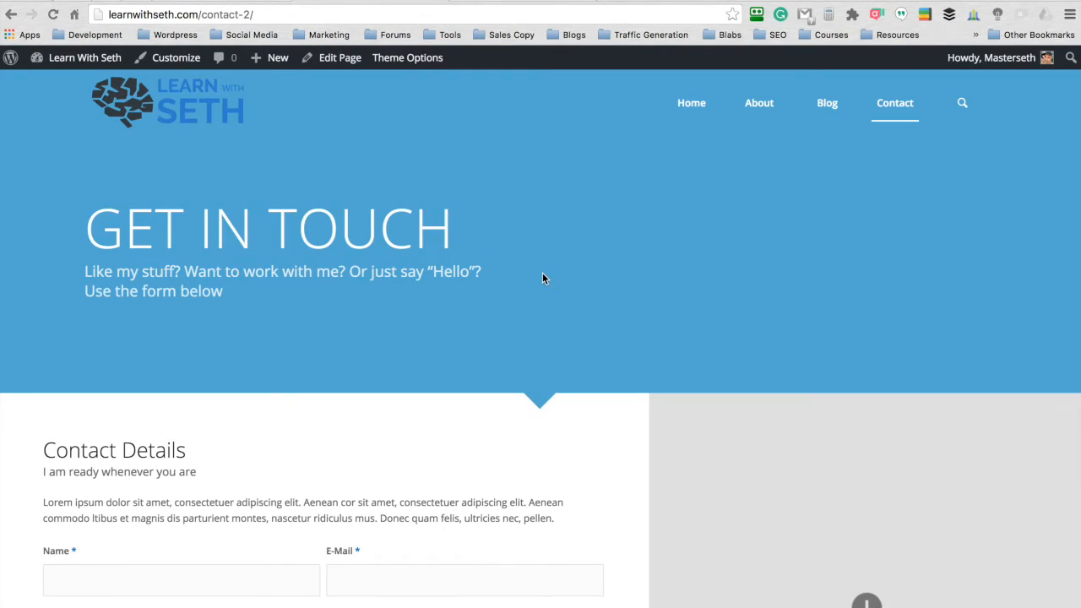
- Reload the live Contact page and check the full-width contact details and form
key("super+r")
scroll(529, 260, "down", 5)
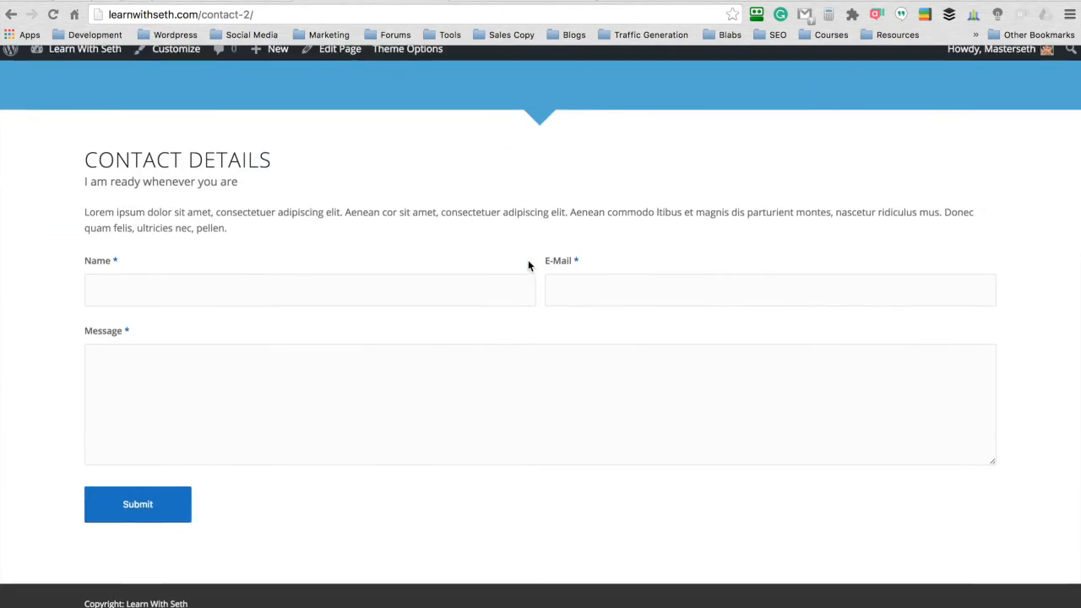
scroll(528, 260, "up", 5)
scroll(528, 266, "down", 3)
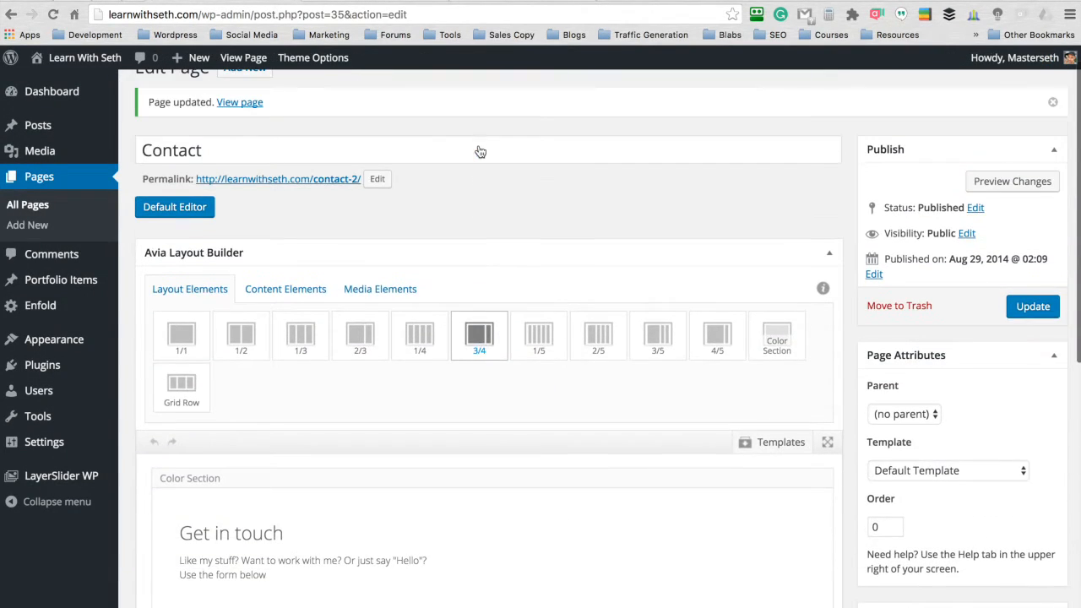
- Add a 4/5 column above the Contact Details heading inside its color section
scroll(478, 145, "down", 2)
scroll(478, 145, "down", 1)
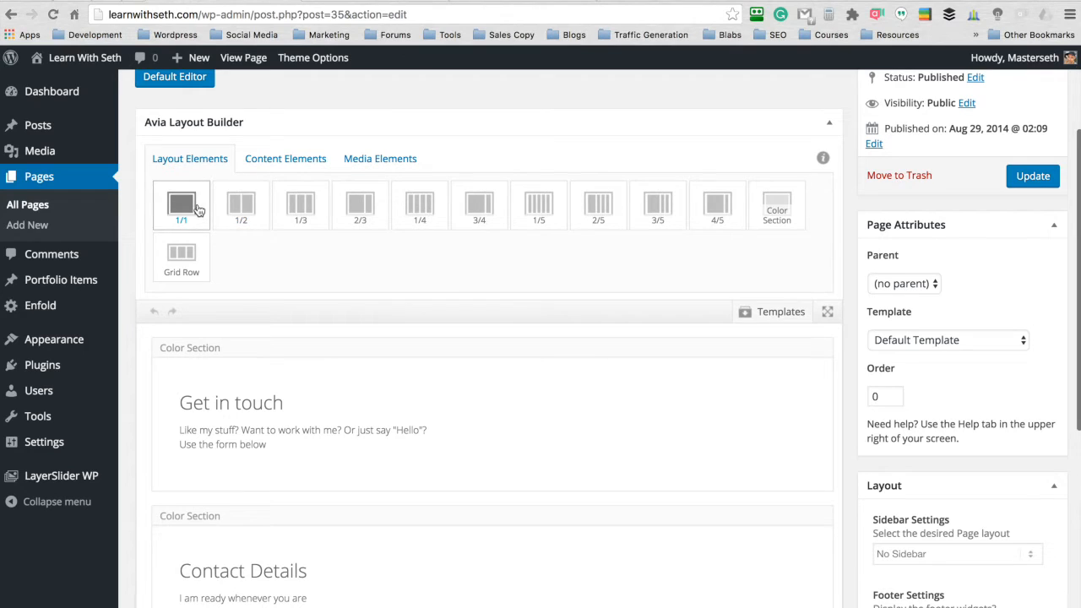
scroll(449, 123, "down", 1)
left_click_drag(717, 162, 228, 159)
scroll(498, 231, "up", 1)
scroll(510, 268, "up", 1)
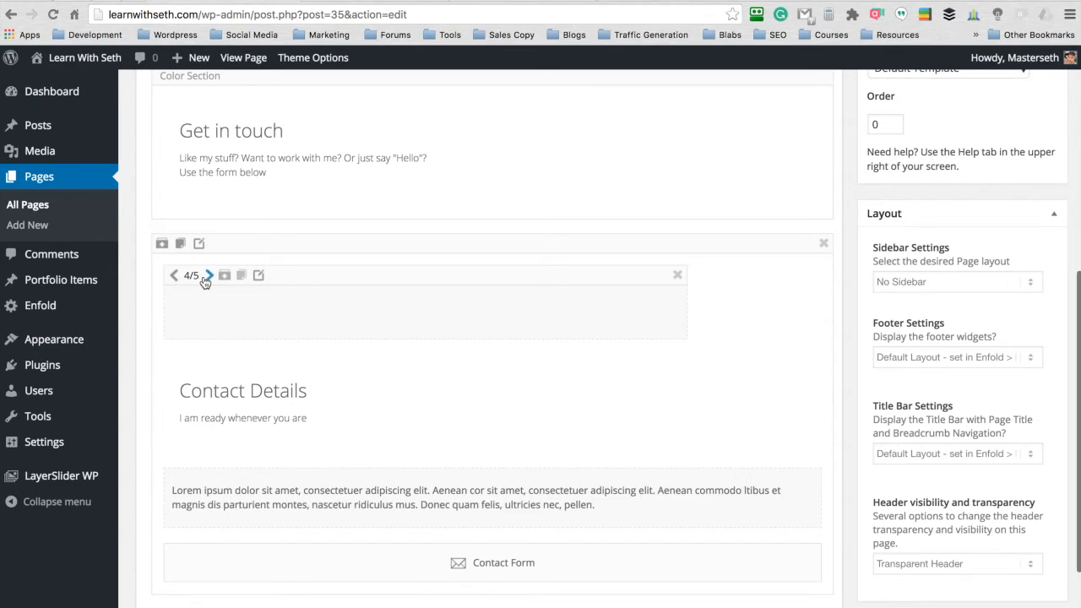
- Shrink the new column to 1/5 width and duplicate it twice to make a row of three columns
left_click(177, 277)
left_click(177, 276)
left_click(177, 277)
left_click(177, 276)
left_click(177, 276)
left_click(177, 277)
left_click(176, 276)
left_click(177, 277)
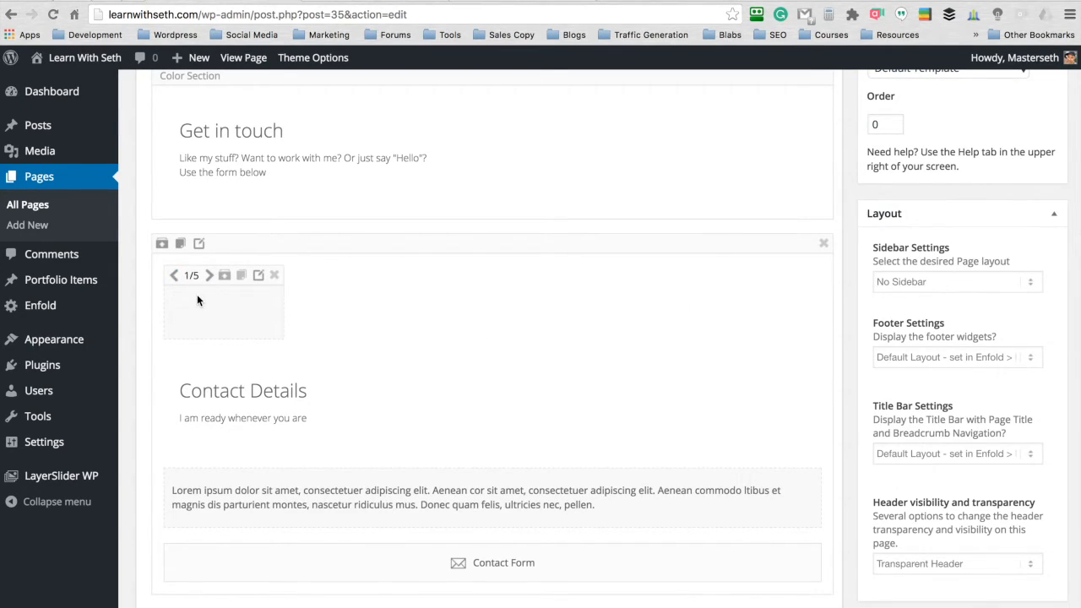
left_click(242, 277)
left_click(376, 277)
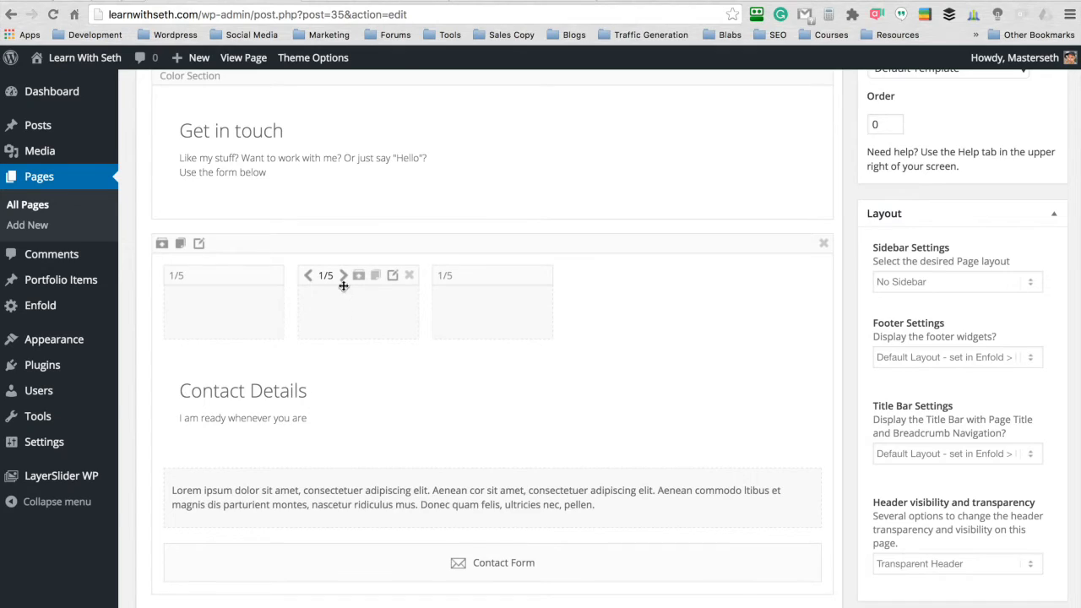
- Widen the middle column above the Contact Details heading to 3/5 width
left_click(344, 277)
left_click(344, 277)
left_click(344, 276)
left_click(344, 276)
left_click(343, 277)
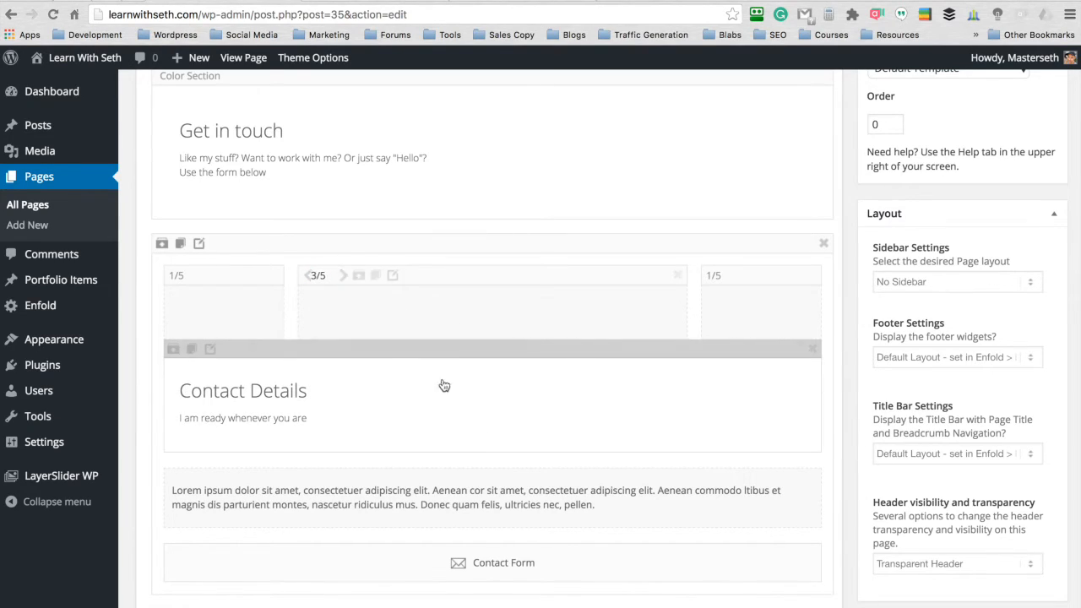
- Move the Contact Details heading, text block and contact form into the 3/5 column and update the page
left_click_drag(388, 352, 415, 310)
left_click_drag(441, 429, 442, 403)
scroll(482, 296, "down", 2)
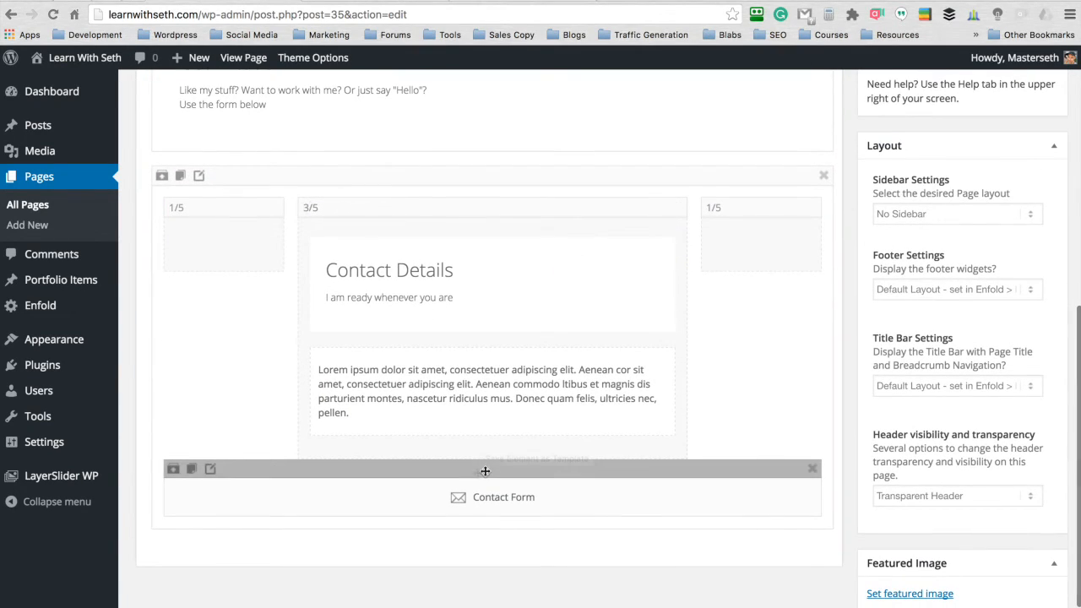
left_click_drag(482, 471, 482, 442)
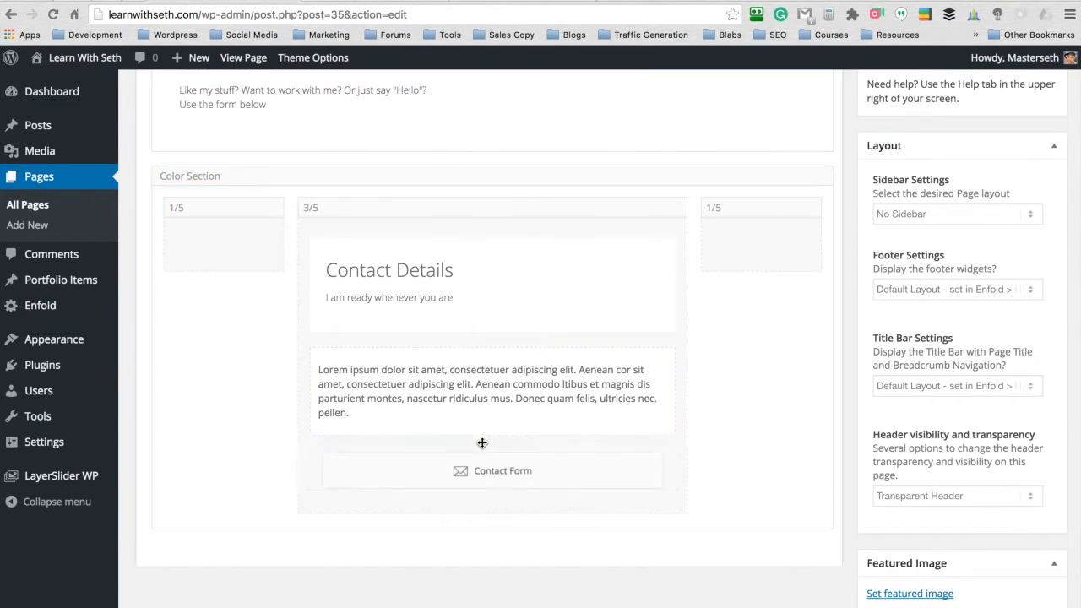
scroll(911, 409, "up", 10)
left_click(1033, 334)
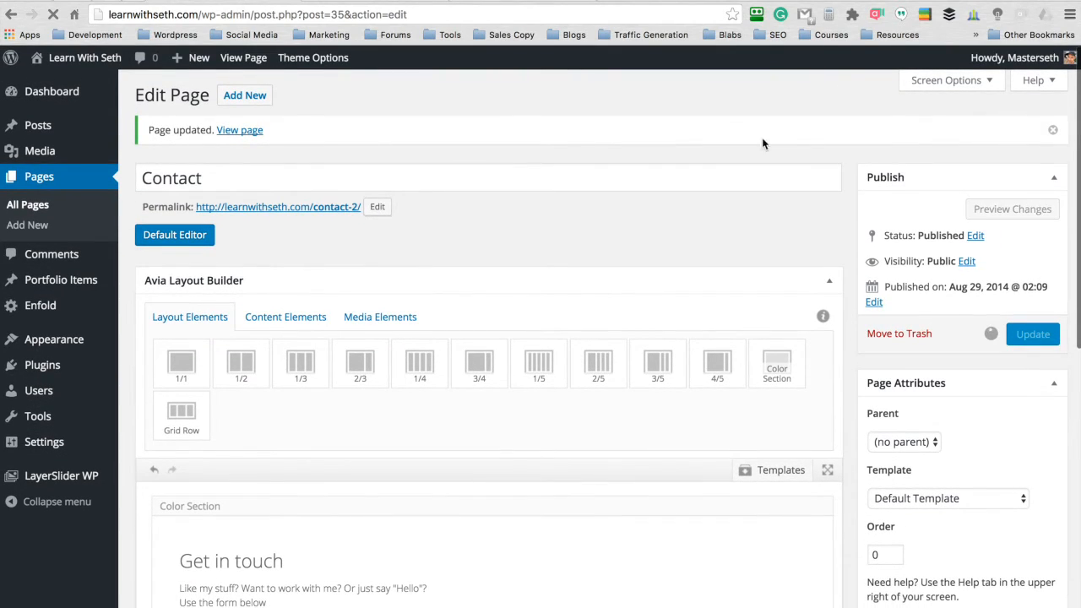
- Reload the live Contact page and check the layout of its banner, centered contact details and form
left_click(395, 1)
key("super+r")
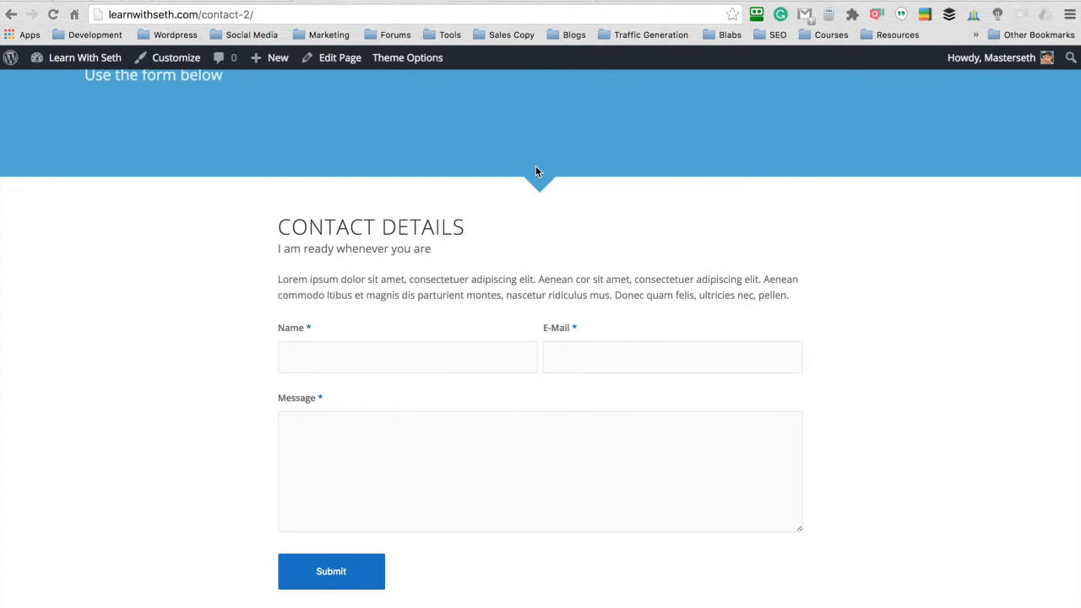
scroll(535, 172, "up", 3)
scroll(535, 172, "down", 2)
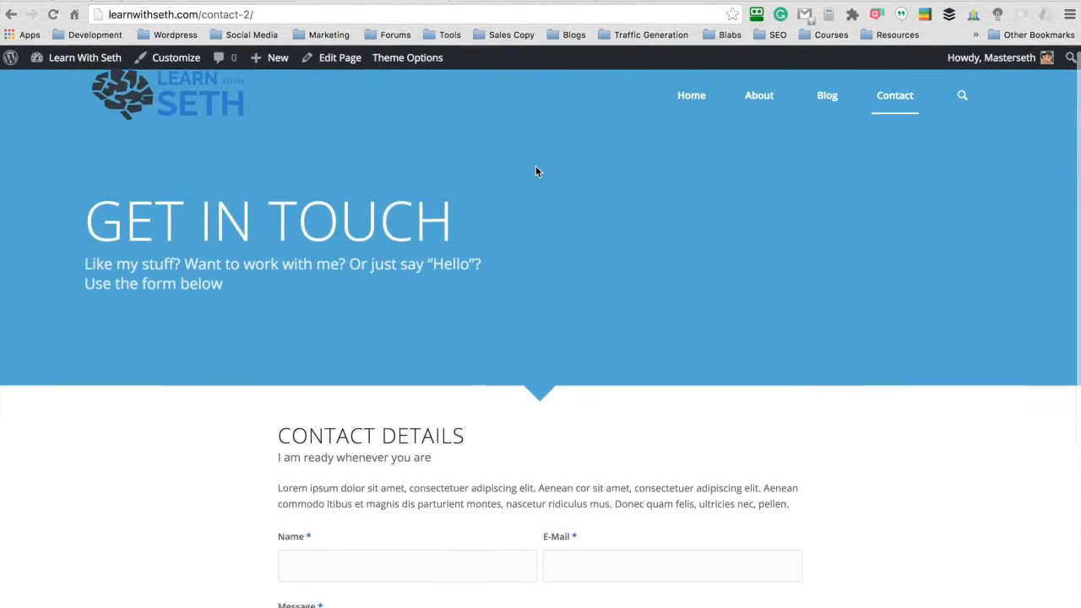
scroll(536, 172, "up", 2)
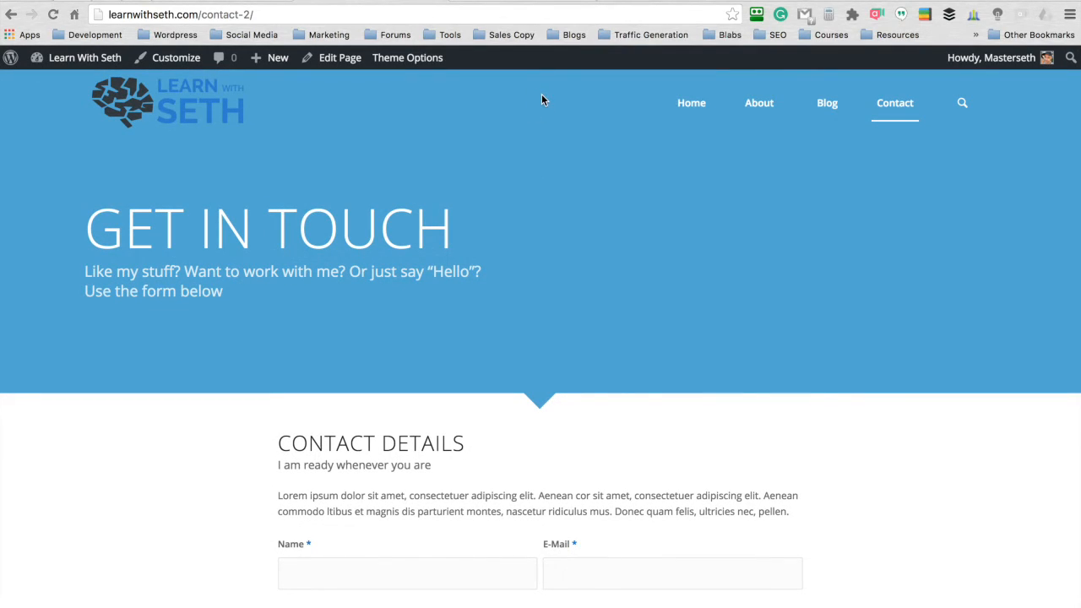
- Reopen the Contact page for editing and set its header visibility and transparency to No transparency
left_click(339, 58)
scroll(824, 153, "down", 10)
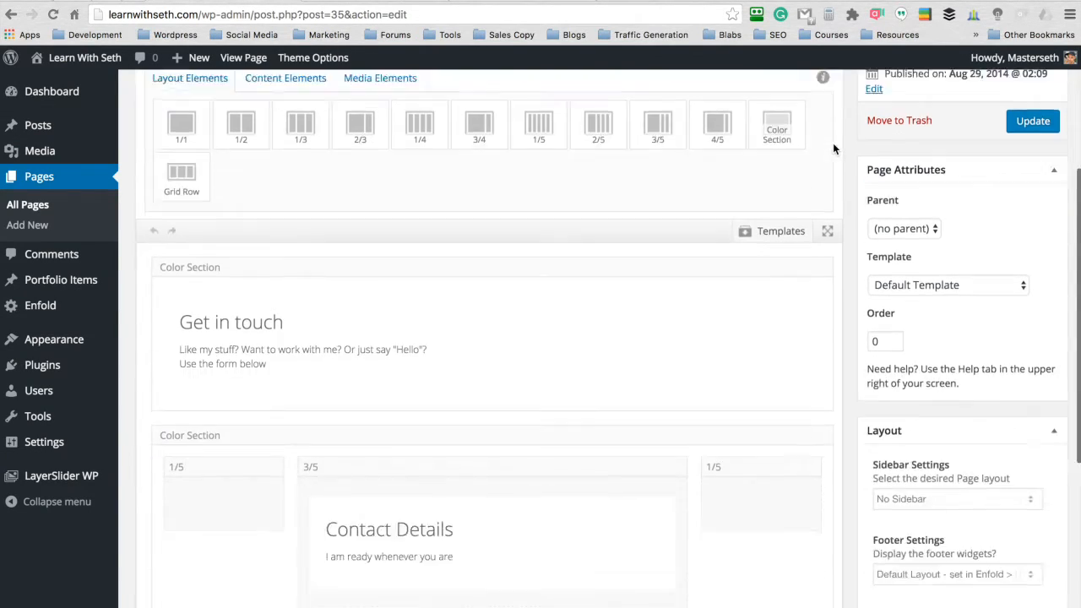
left_click(894, 448)
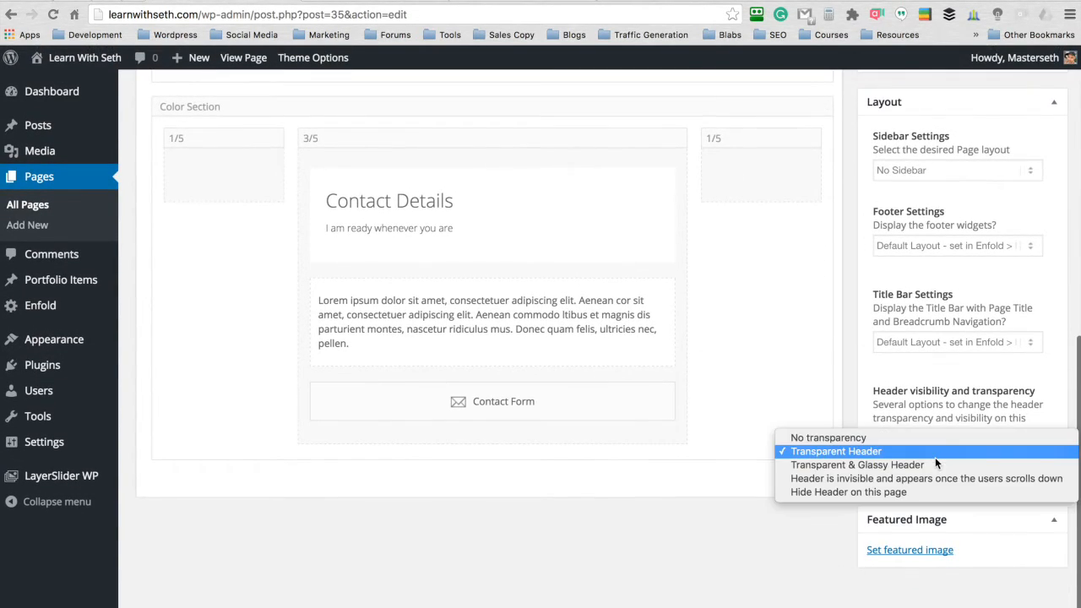
left_click(868, 439)
- Clear the custom background color of the "Get in touch" color section
scroll(909, 420, "up", 10)
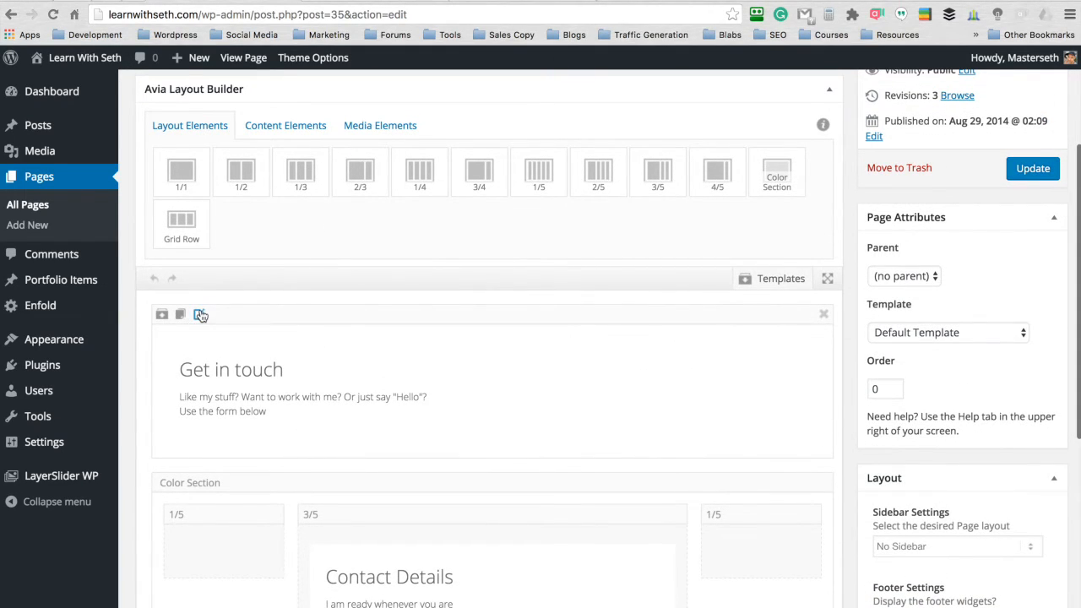
left_click(201, 314)
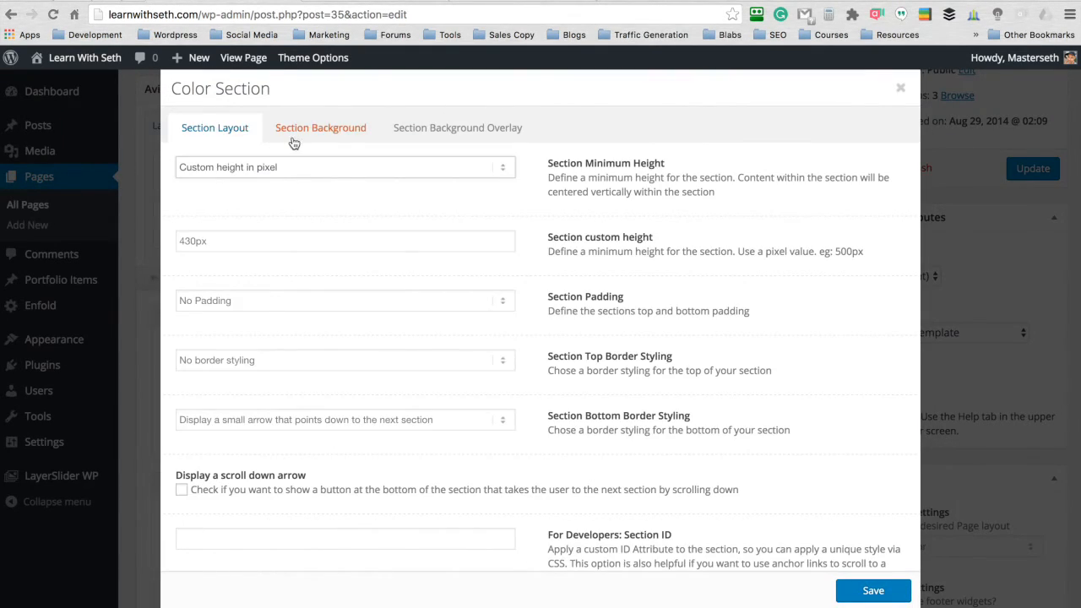
left_click(302, 139)
left_click(340, 262)
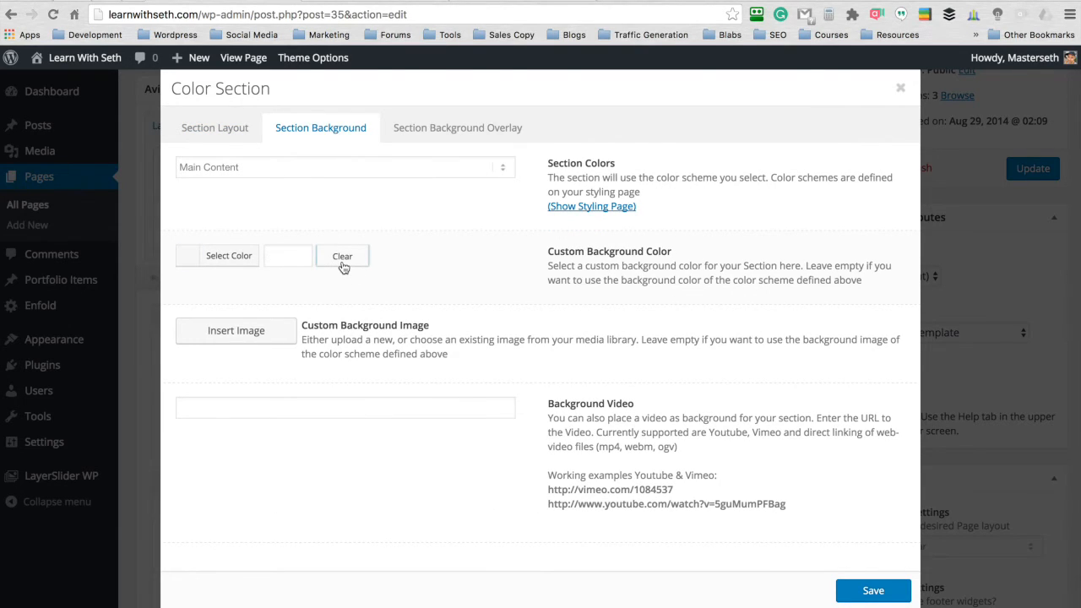
- Insert the people_town image from the media library at Full Size – 1500 × 997 as the section's background image
left_click(238, 330)
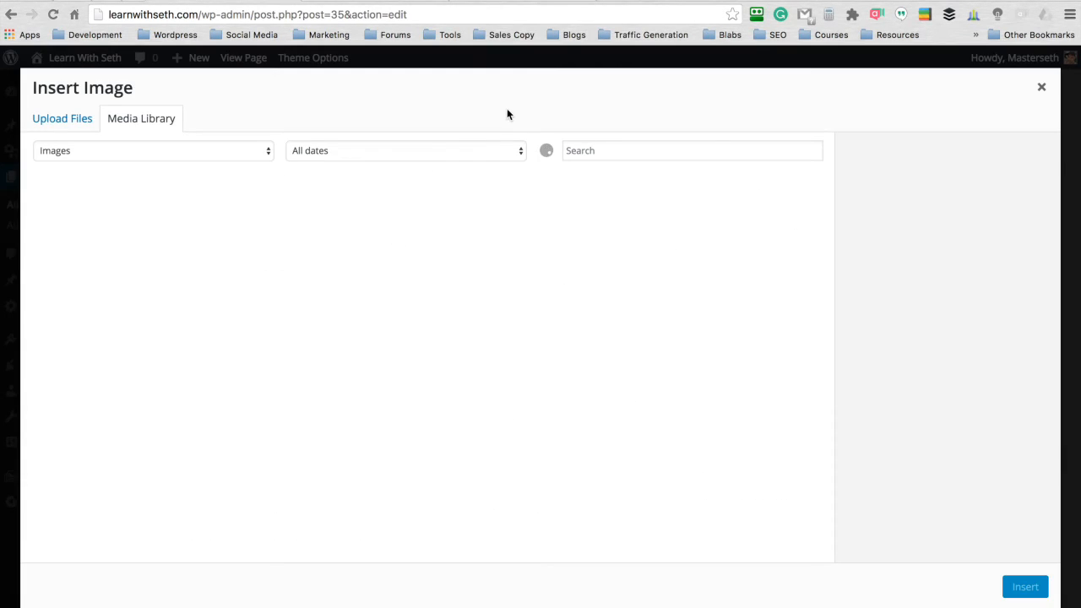
left_click(221, 328)
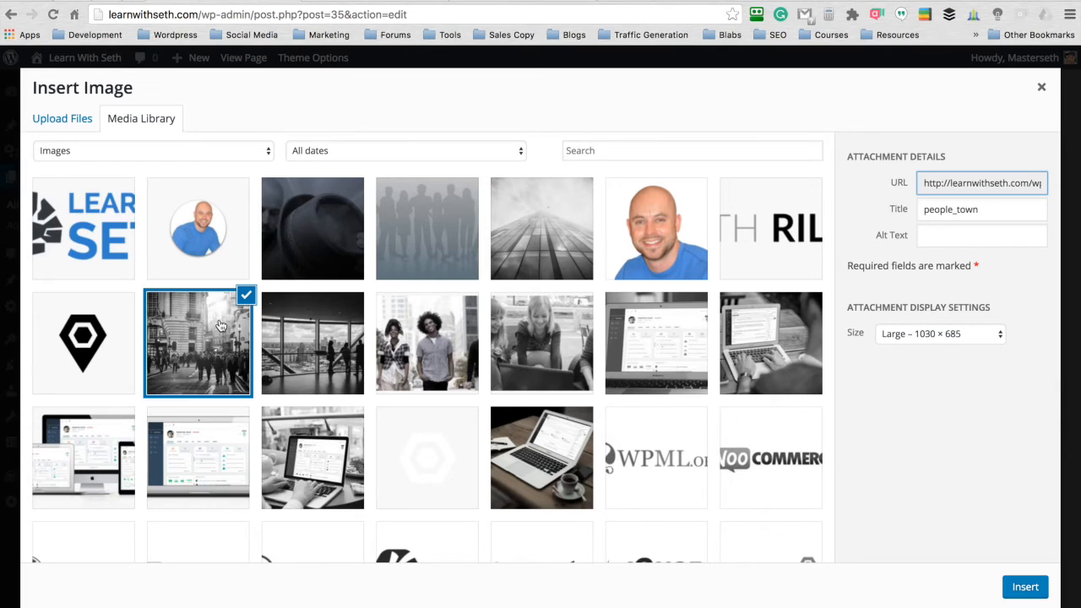
left_click(926, 340)
left_click(927, 346)
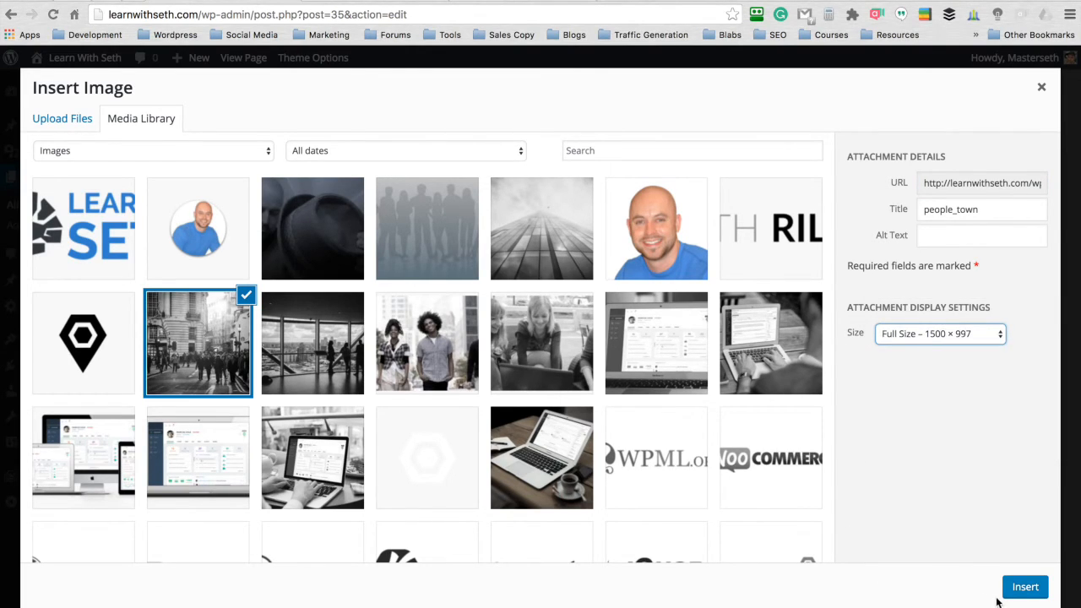
left_click(1024, 588)
- Set the section's Background Repeat to "Stretch to fit (stretches image to cover the element)" and save the section settings
scroll(602, 394, "down", 5)
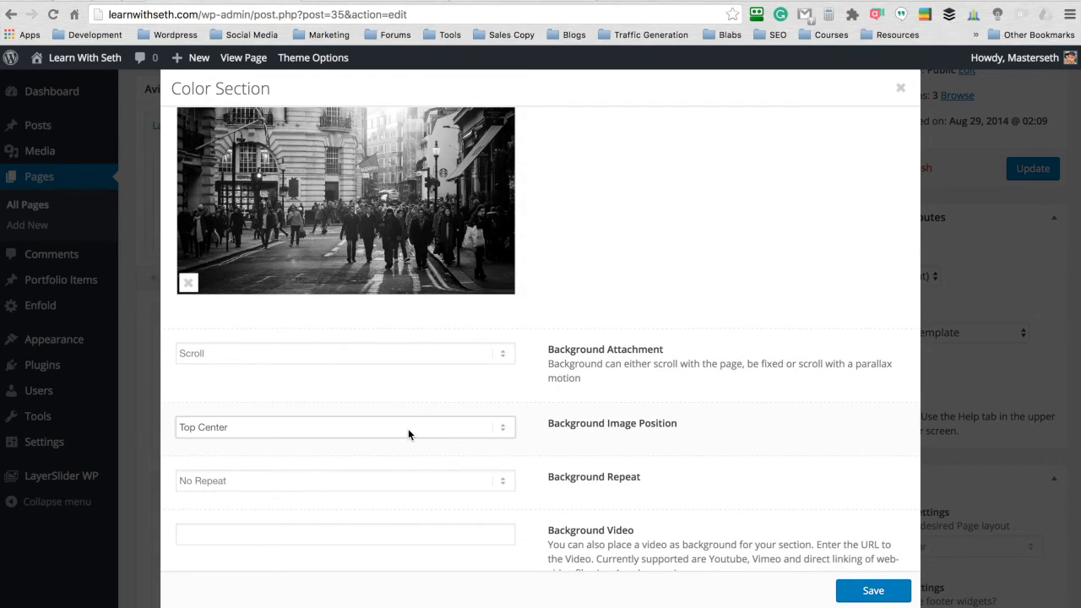
left_click(408, 430)
left_click(408, 426)
scroll(439, 355, "down", 3)
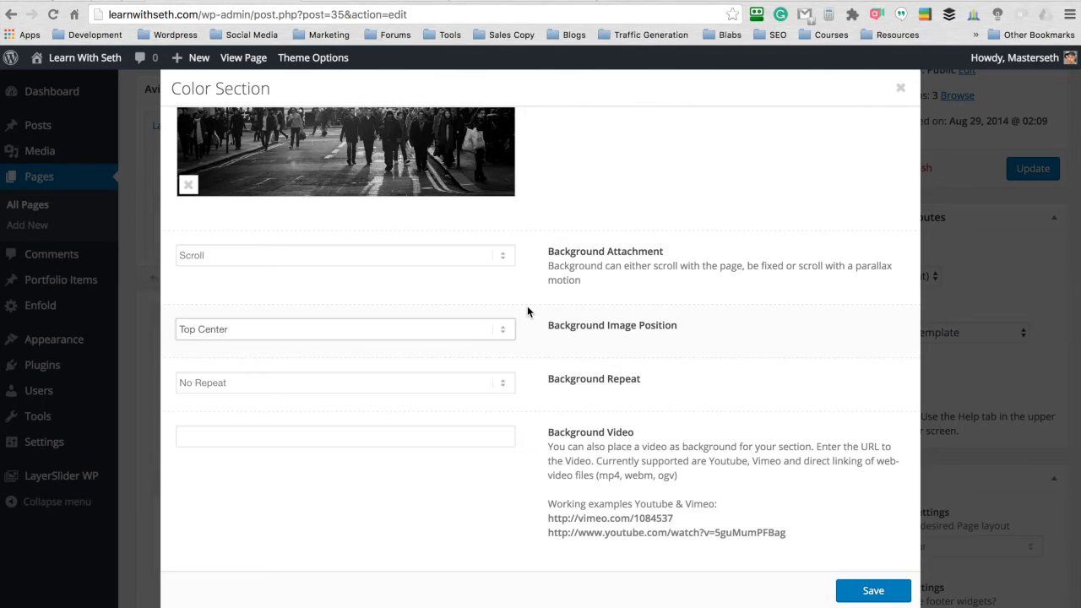
left_click(475, 381)
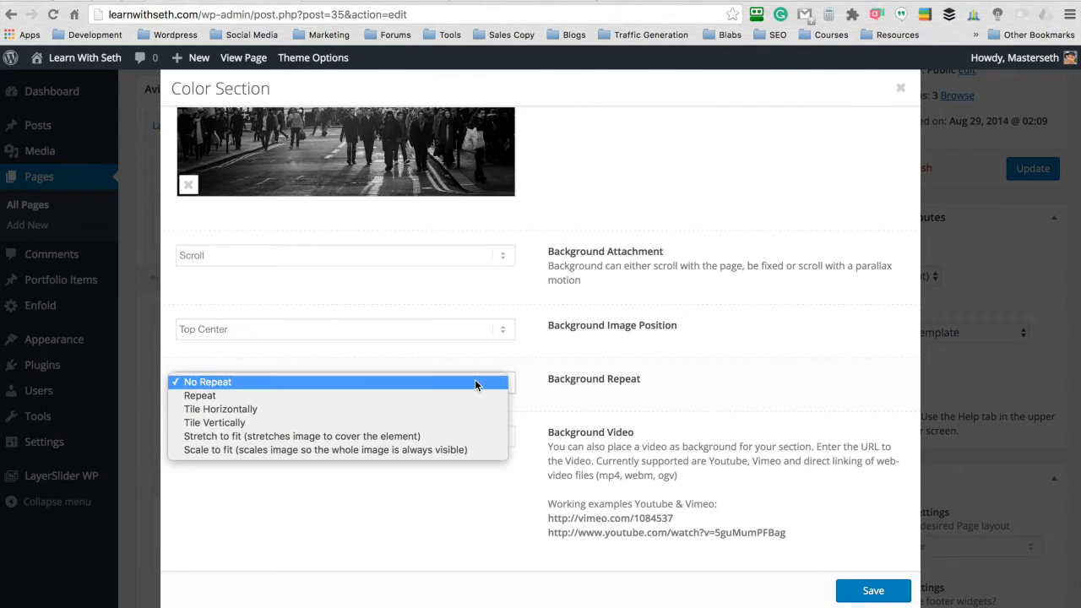
left_click(425, 436)
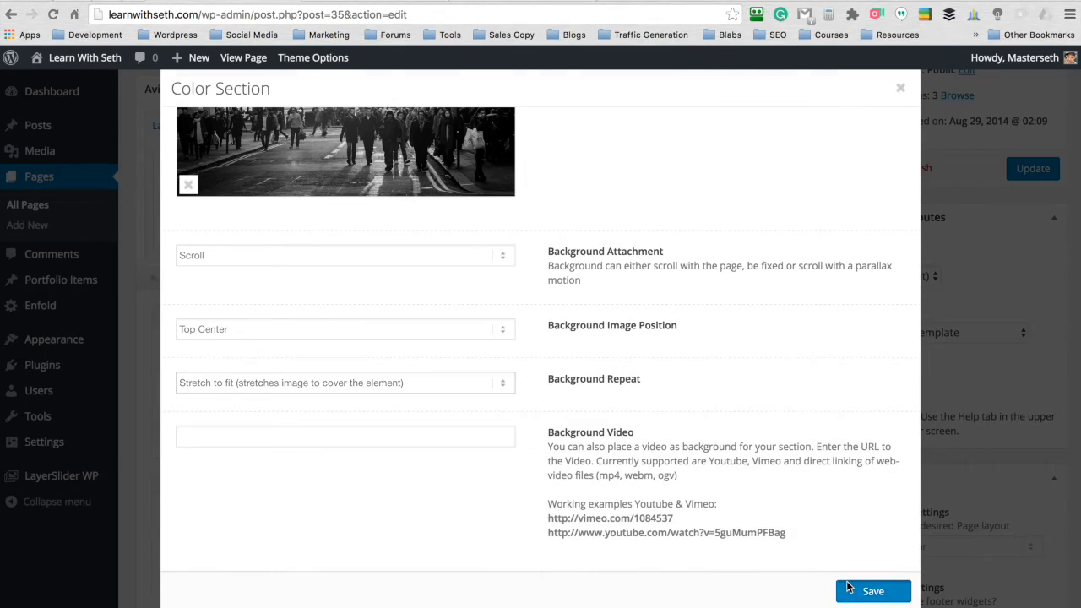
left_click(873, 591)
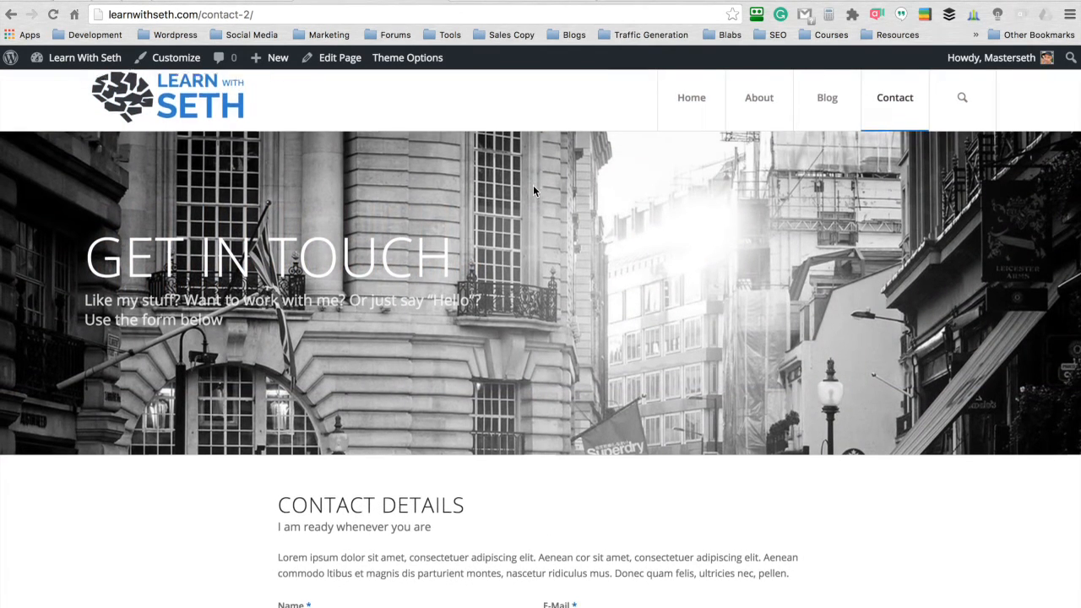
- Review the live Contact page's new header and background image down to the form, and visit the Home page
scroll(533, 191, "down", 2)
scroll(533, 191, "down", 3)
scroll(533, 191, "up", 5)
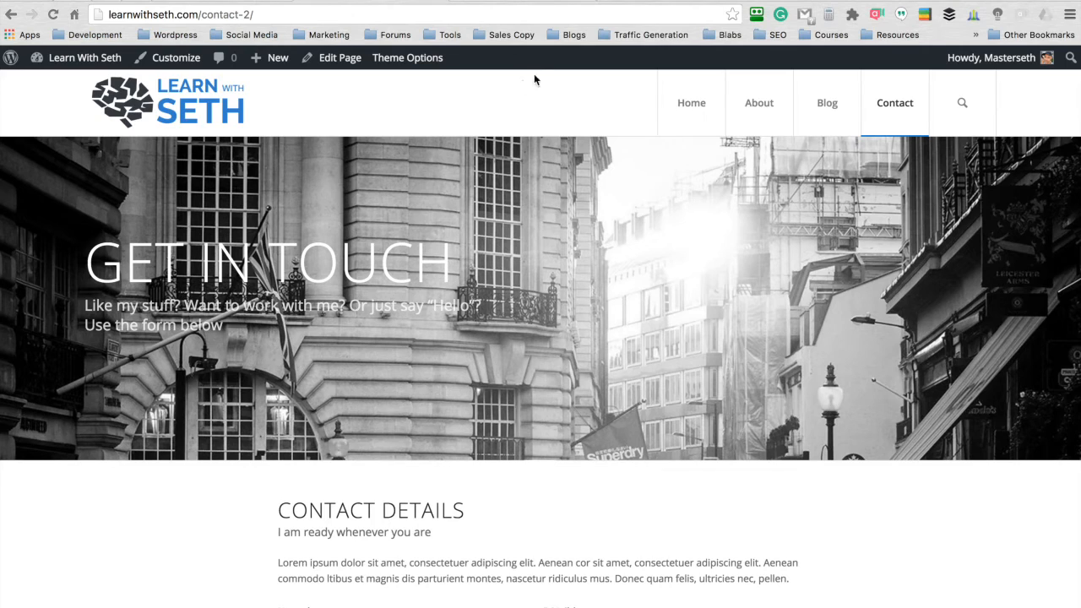
scroll(502, 204, "down", 5)
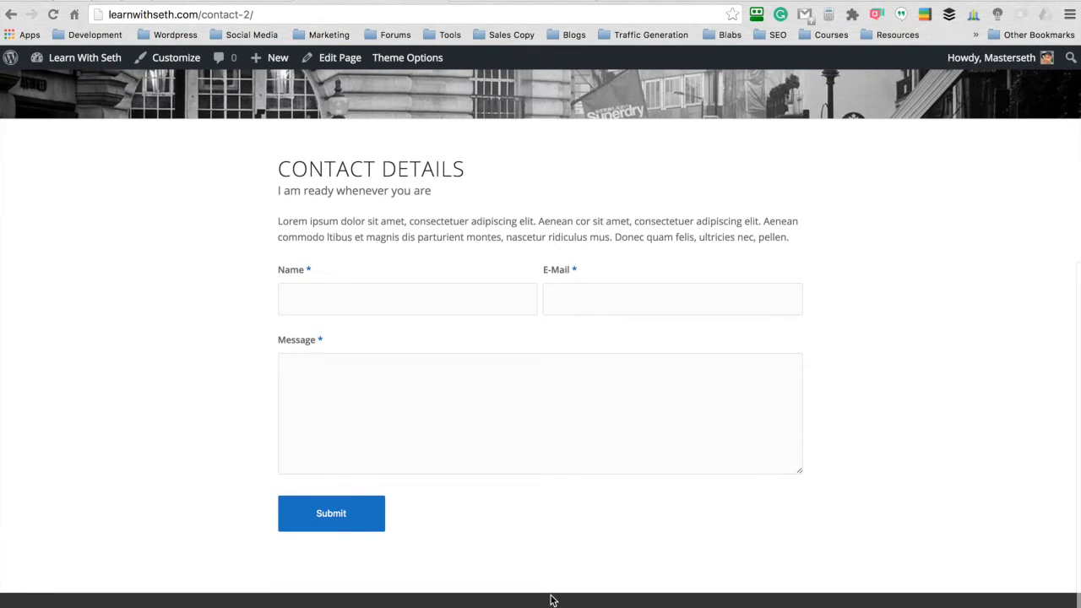
scroll(550, 507, "up", 5)
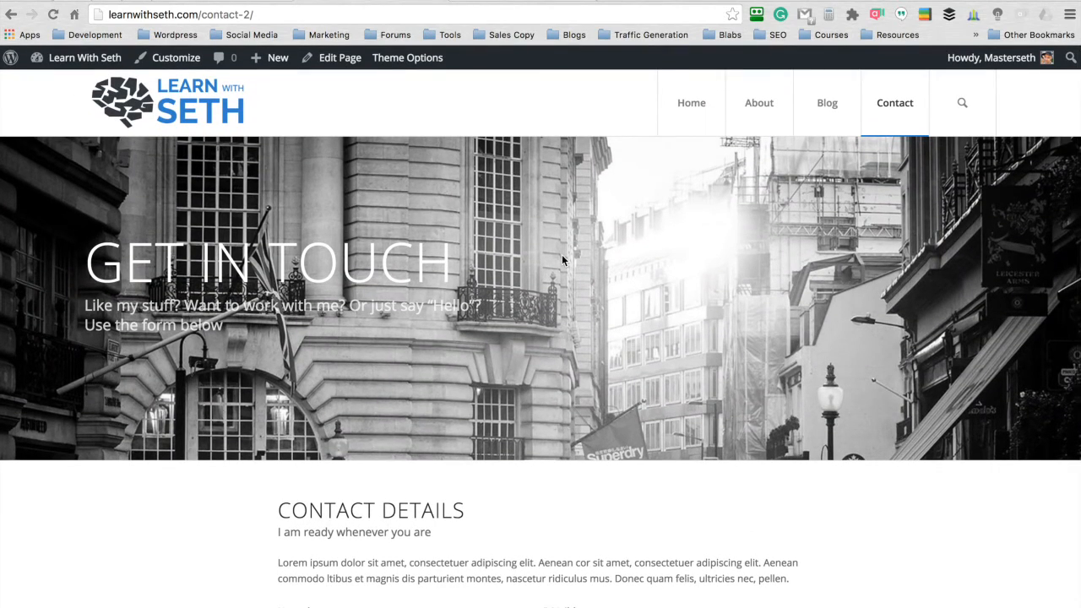
left_click(682, 117)
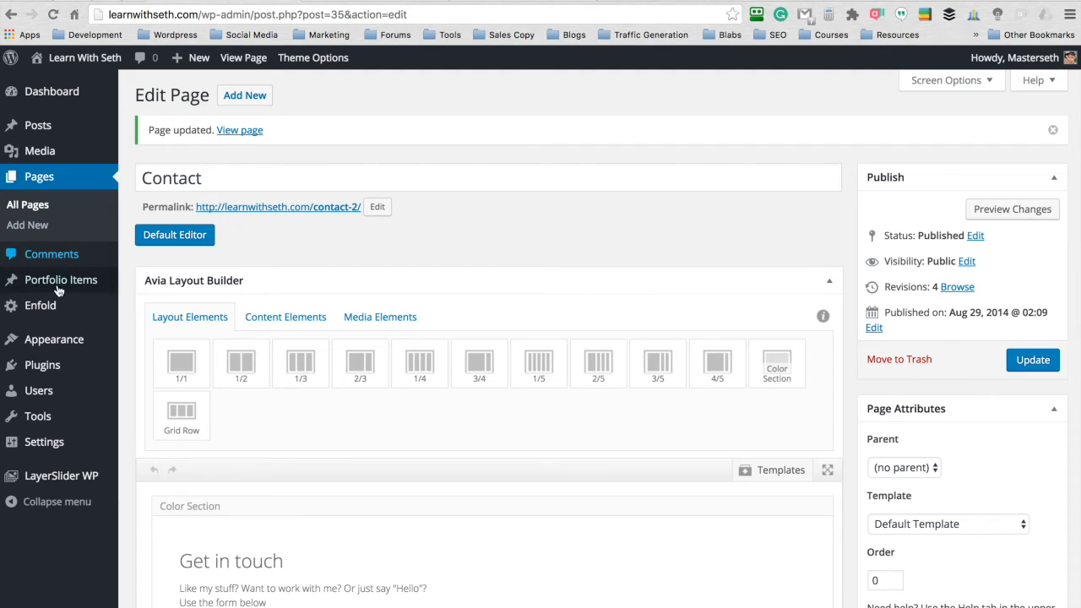
- Add a third entry to the Social Profiles in the Enfold theme options
left_click(42, 305)
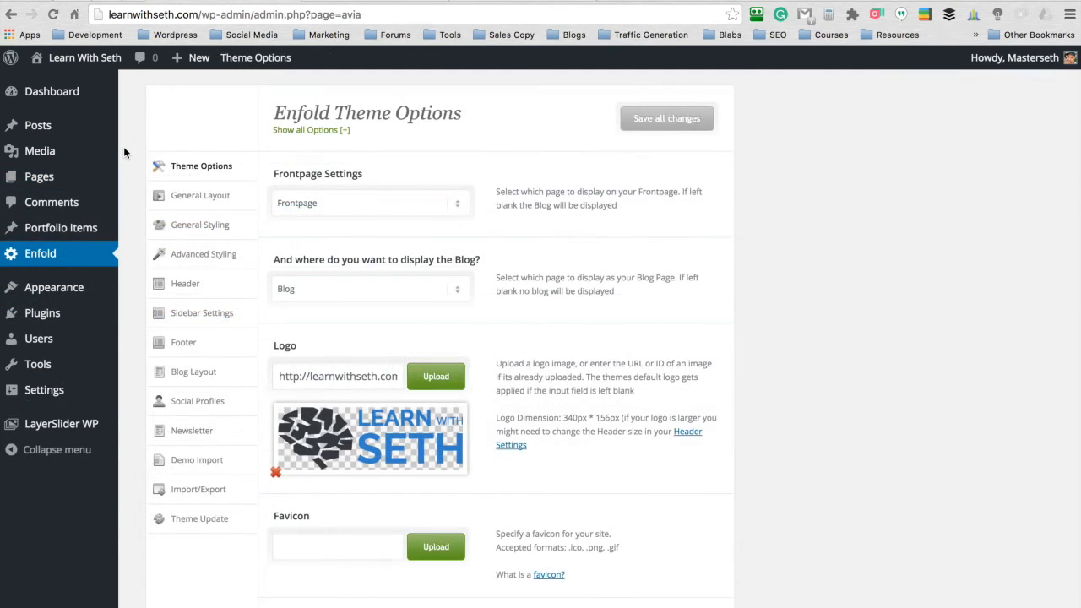
scroll(123, 146, "down", 1)
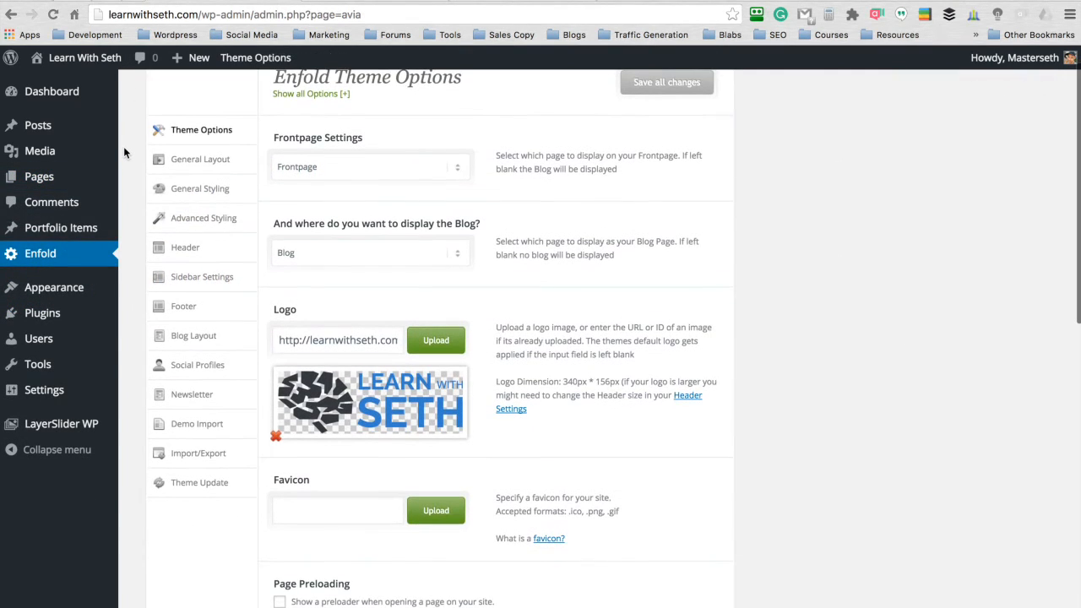
left_click(197, 372)
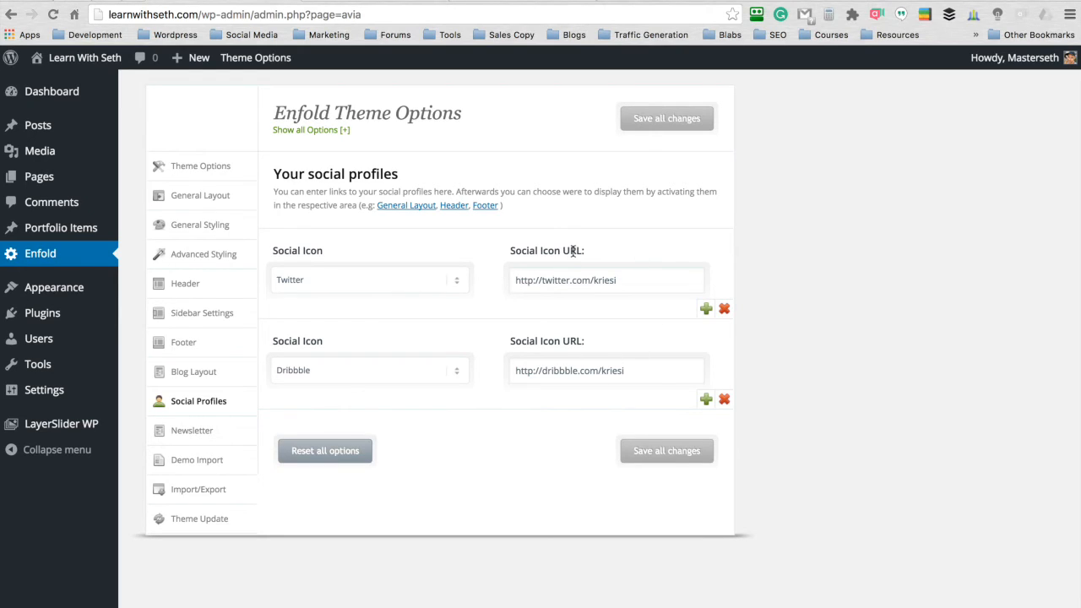
left_click(706, 399)
scroll(777, 301, "down", 1)
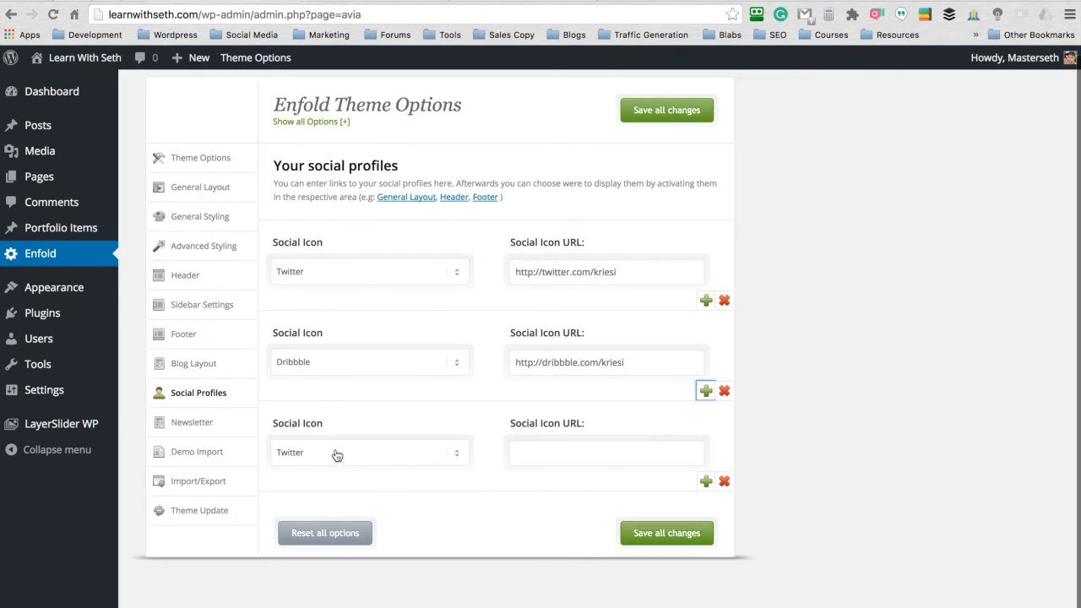
- Set the new entry's social icon to Facebook, paste the Facebook profile URL, and save all changes
left_click(431, 452)
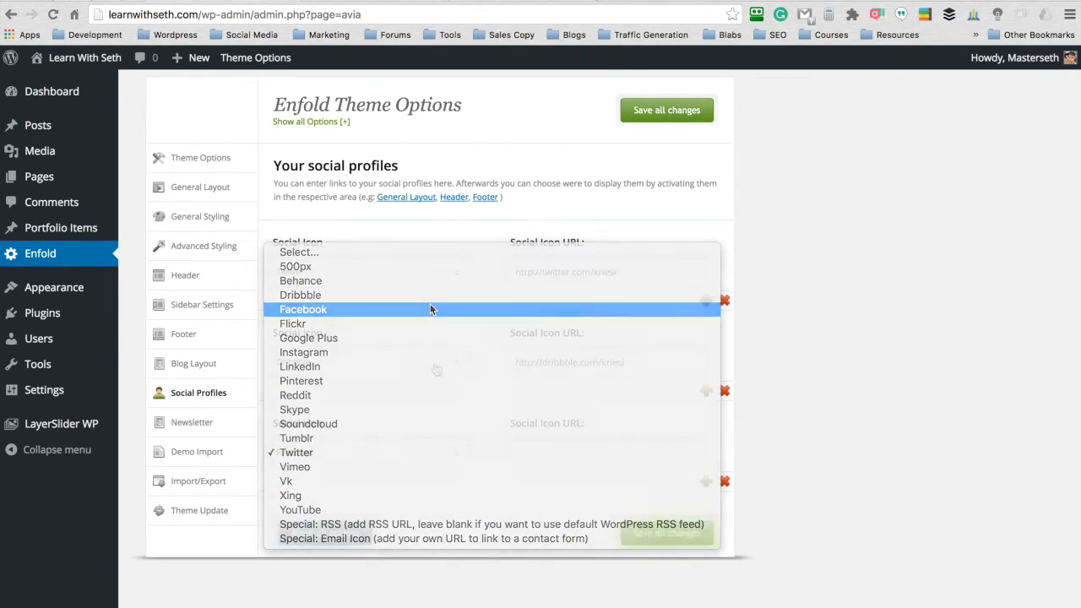
left_click(430, 305)
left_click(539, 448)
type("https://www.facebook.com/seth.riley")
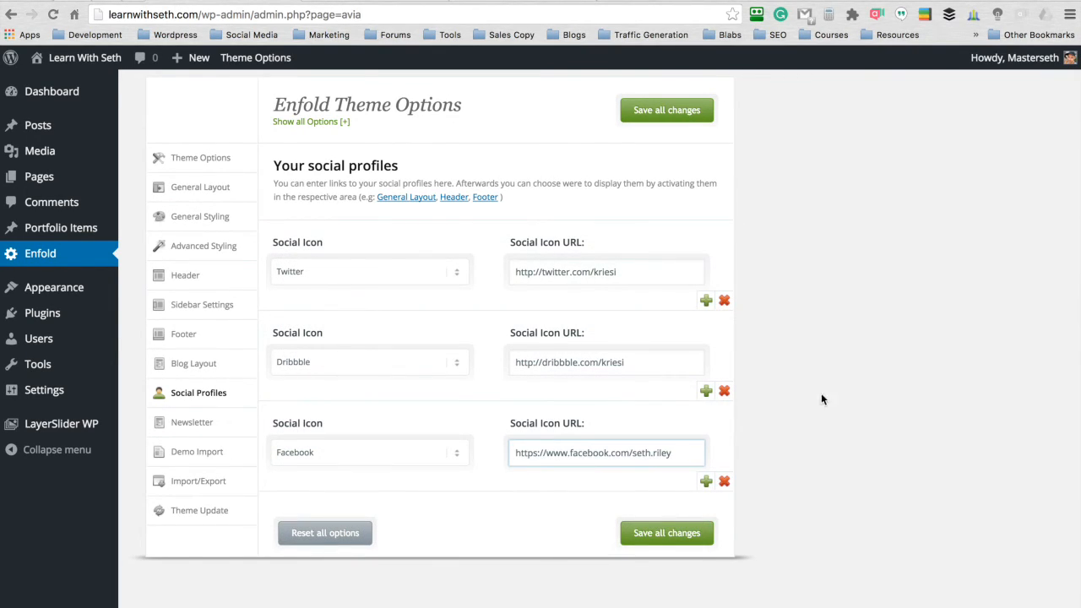
left_click(666, 111)
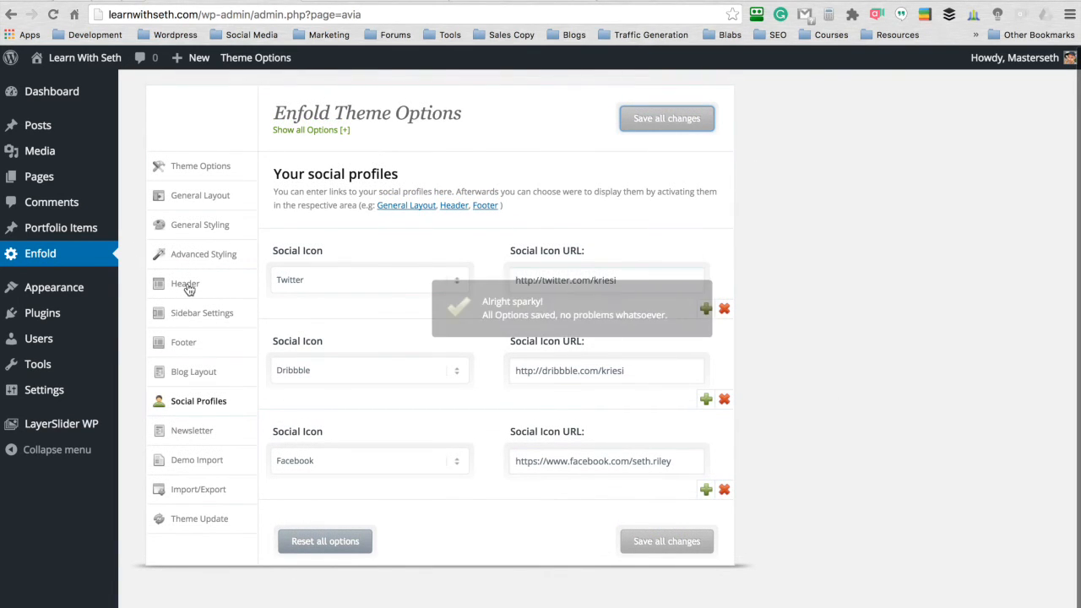
- Set the theme's Header Social Icons to "Display in main header area" and save all changes
left_click(190, 289)
scroll(441, 221, "down", 1)
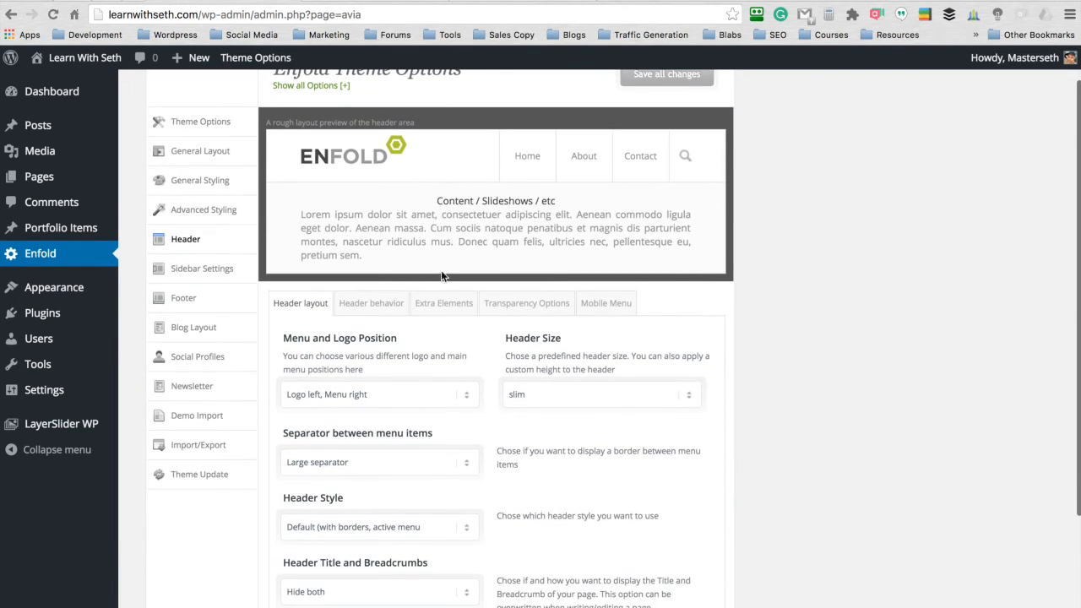
left_click(443, 304)
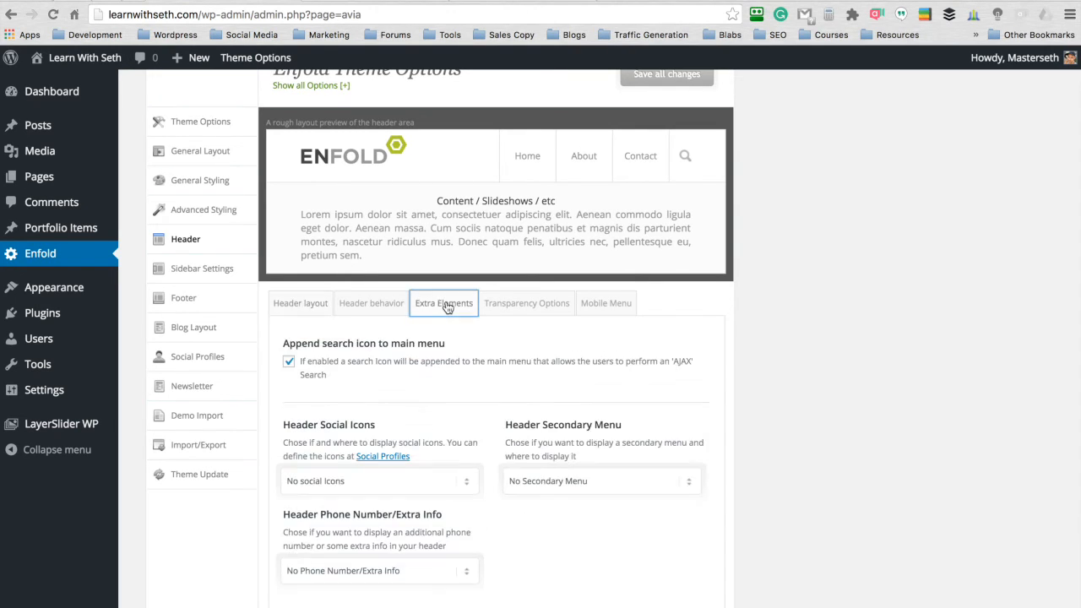
scroll(755, 263, "down", 1)
scroll(755, 263, "down", 3)
left_click(410, 350)
left_click(409, 354)
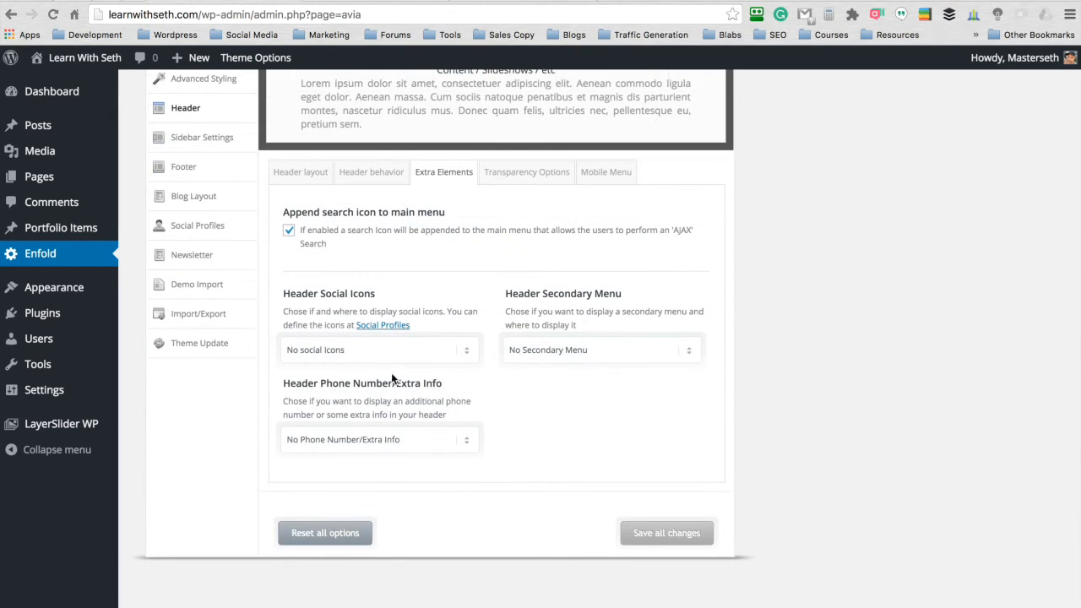
left_click(409, 355)
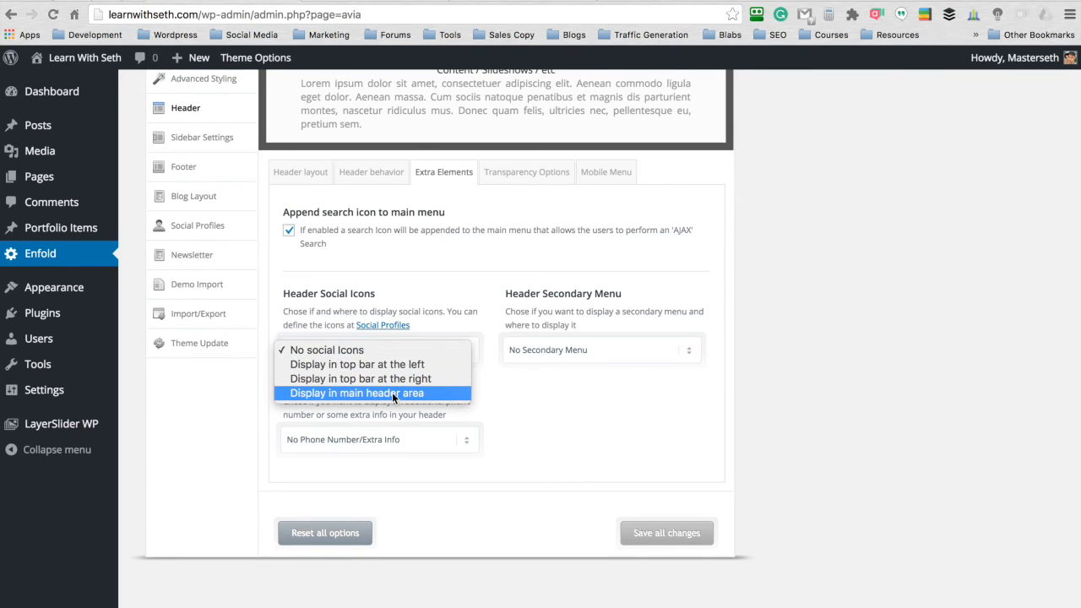
left_click(369, 392)
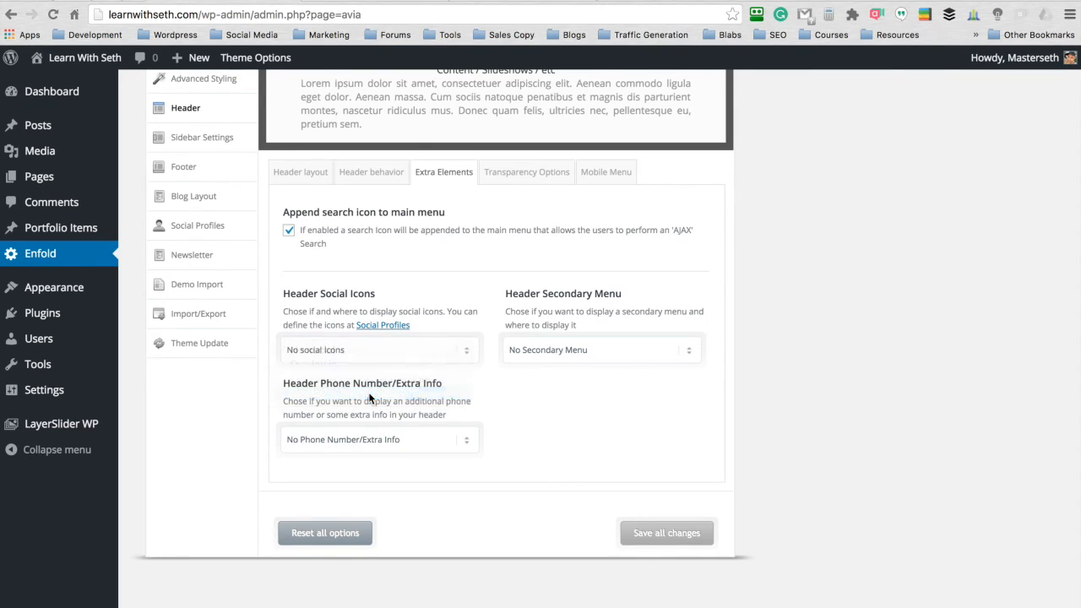
left_click(655, 539)
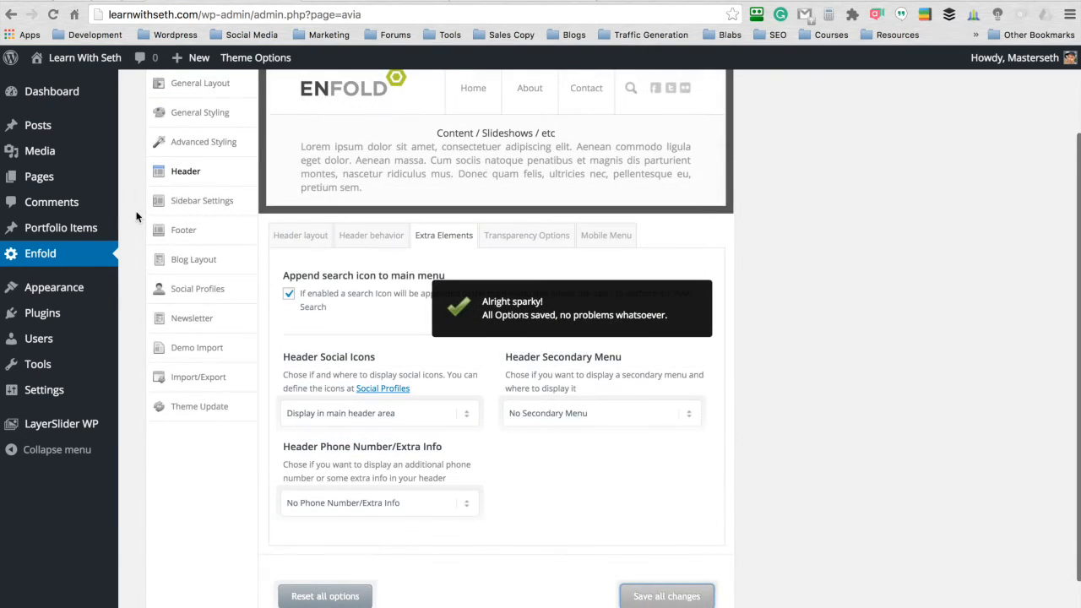
- Enable the display of social icons in the theme's footer socket and save all changes
left_click(184, 231)
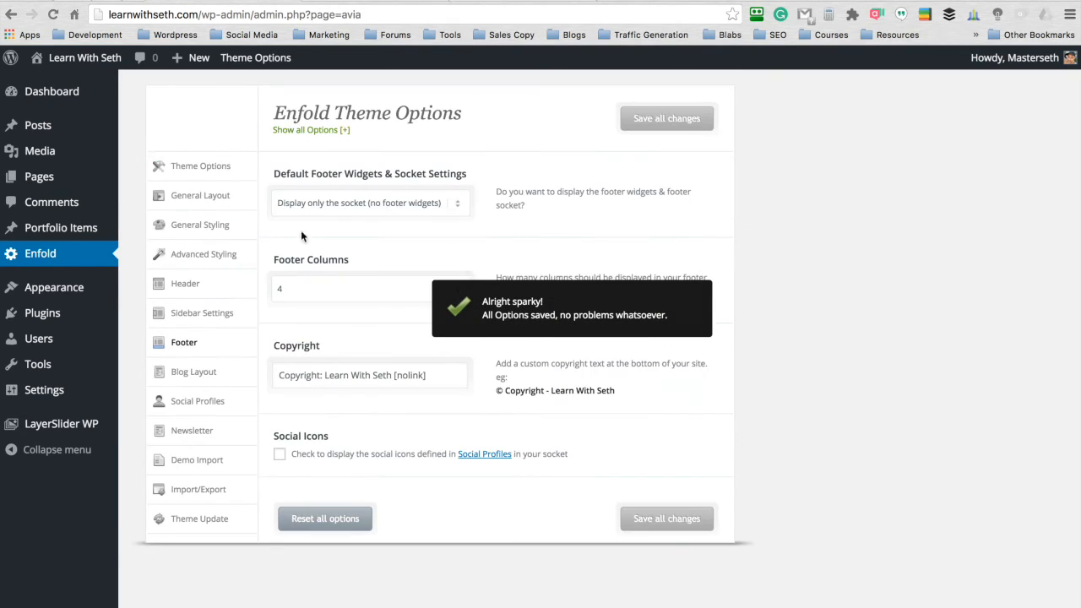
left_click(282, 455)
left_click(679, 117)
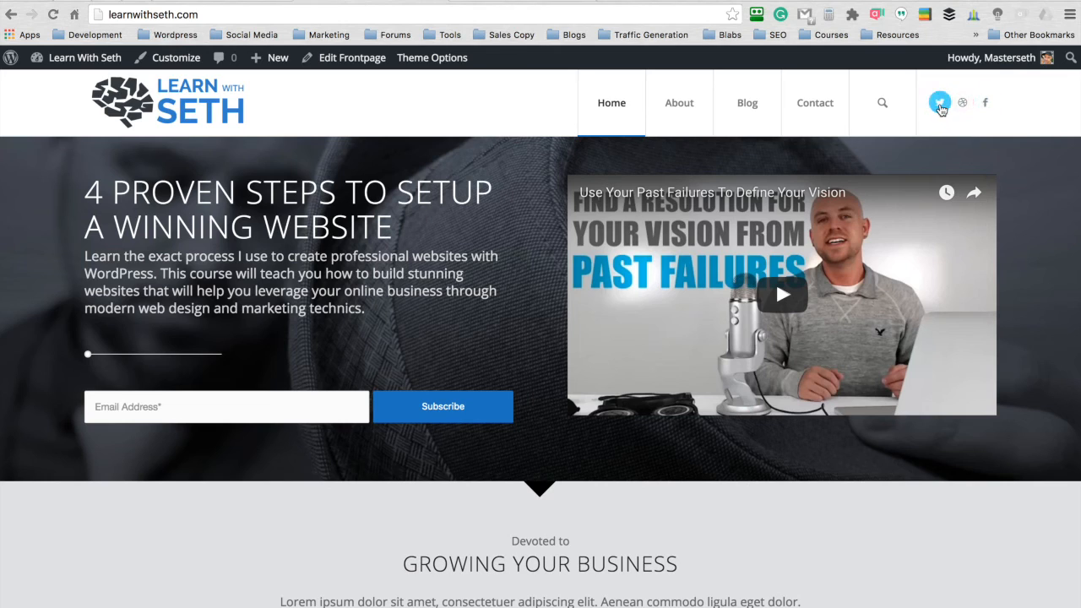
- Review the live Home page from the header's social icons down to the footer area
scroll(551, 166, "down", 5)
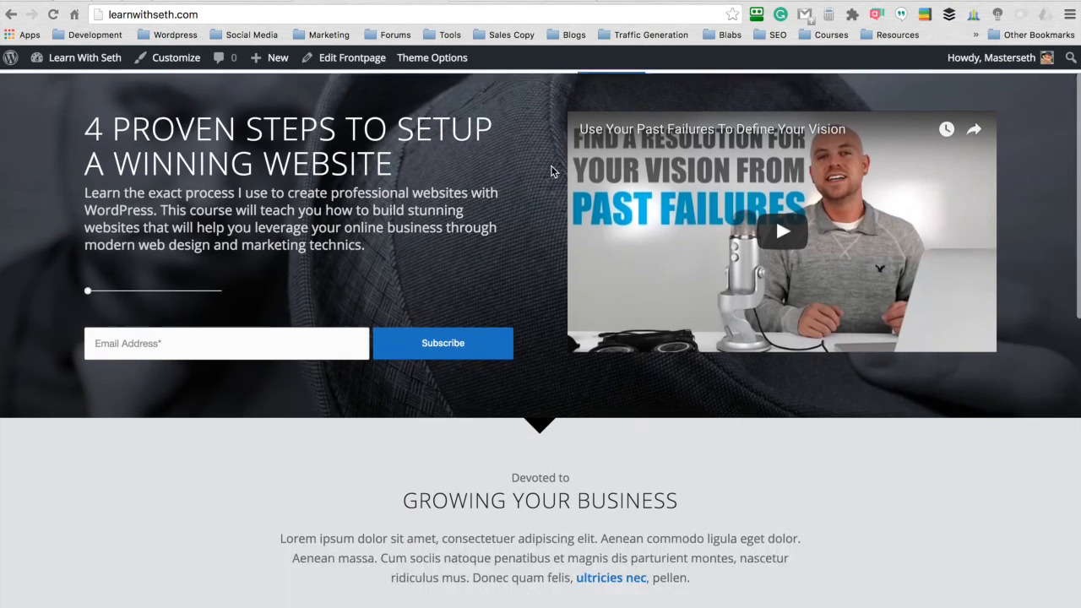
scroll(552, 167, "down", 5)
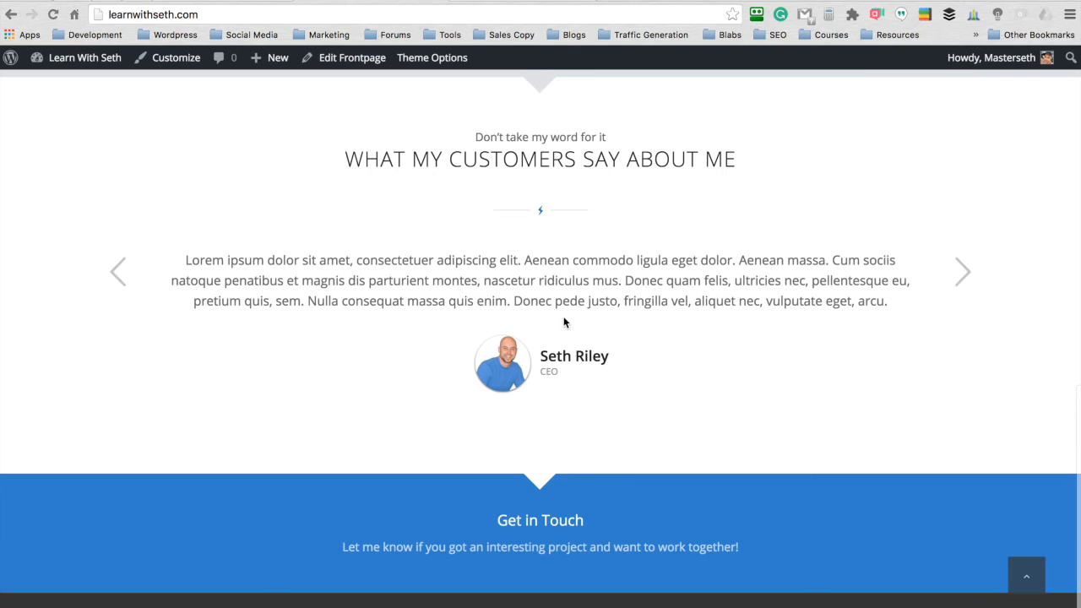
scroll(564, 322, "up", 10)
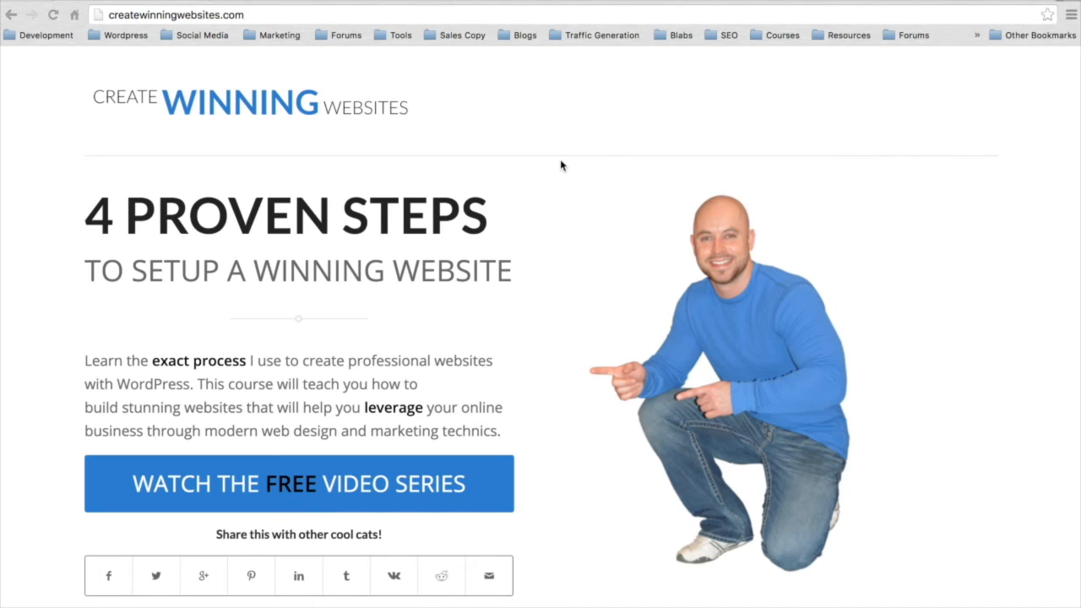
- Sign up for the free video series on createwinningwebsites.com with an e-mail address and start the video course
left_click(262, 476)
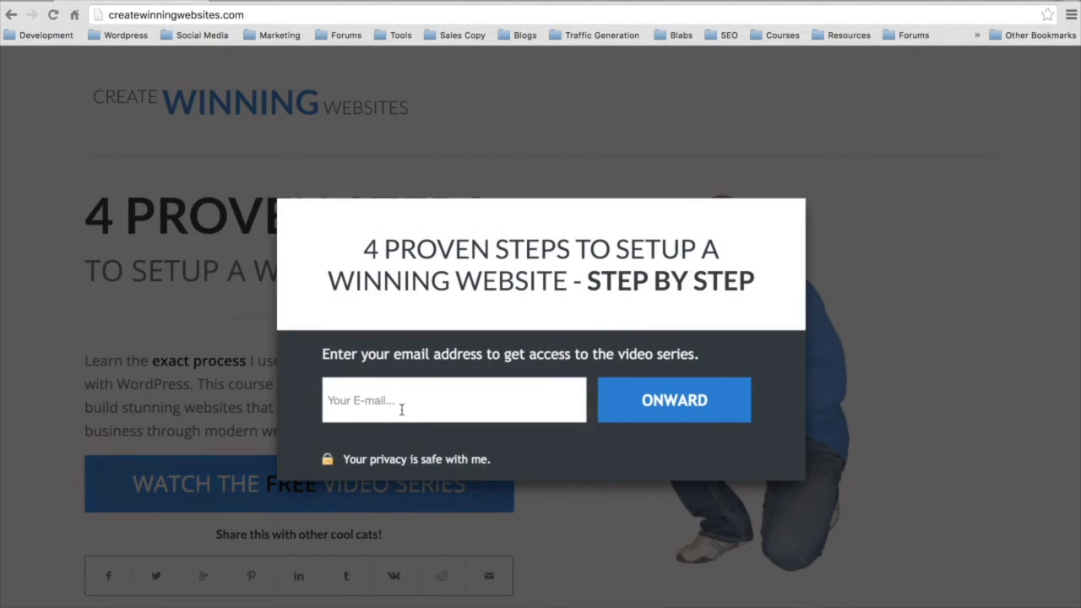
type("market")
left_click(675, 399)
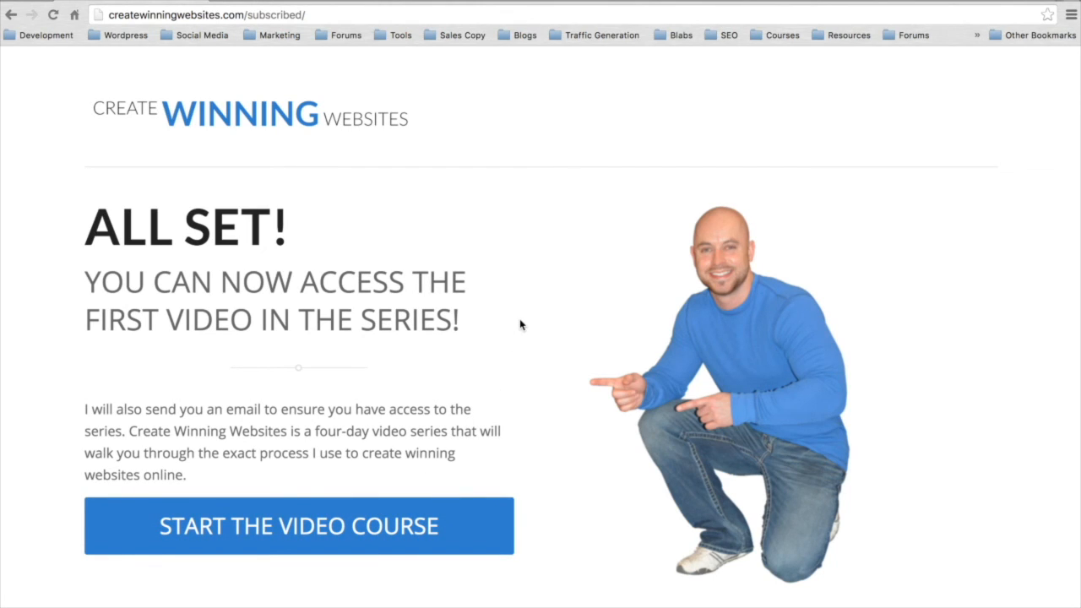
left_click(266, 538)
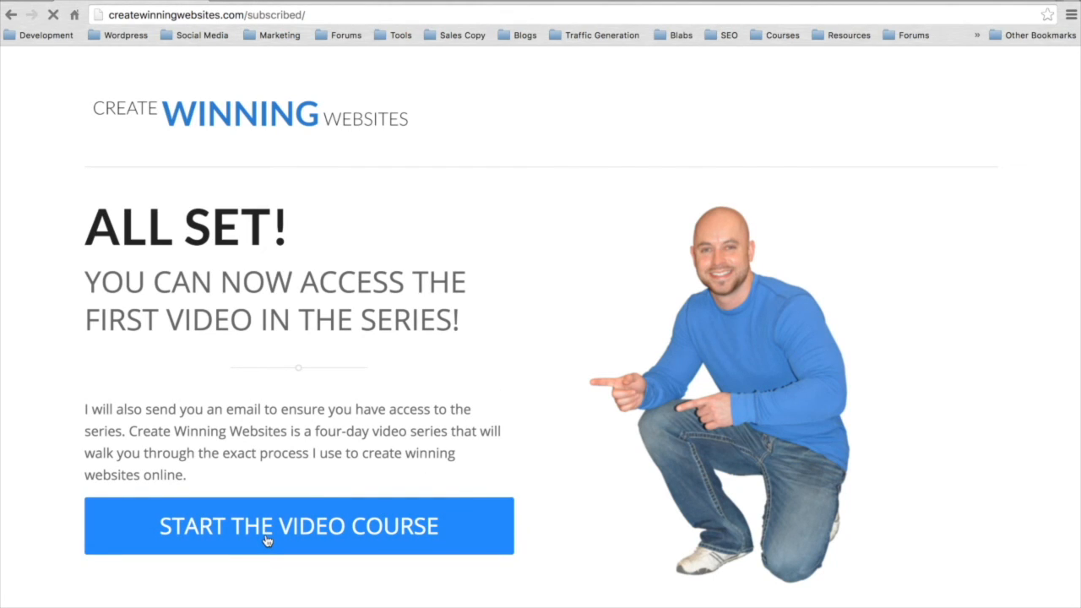